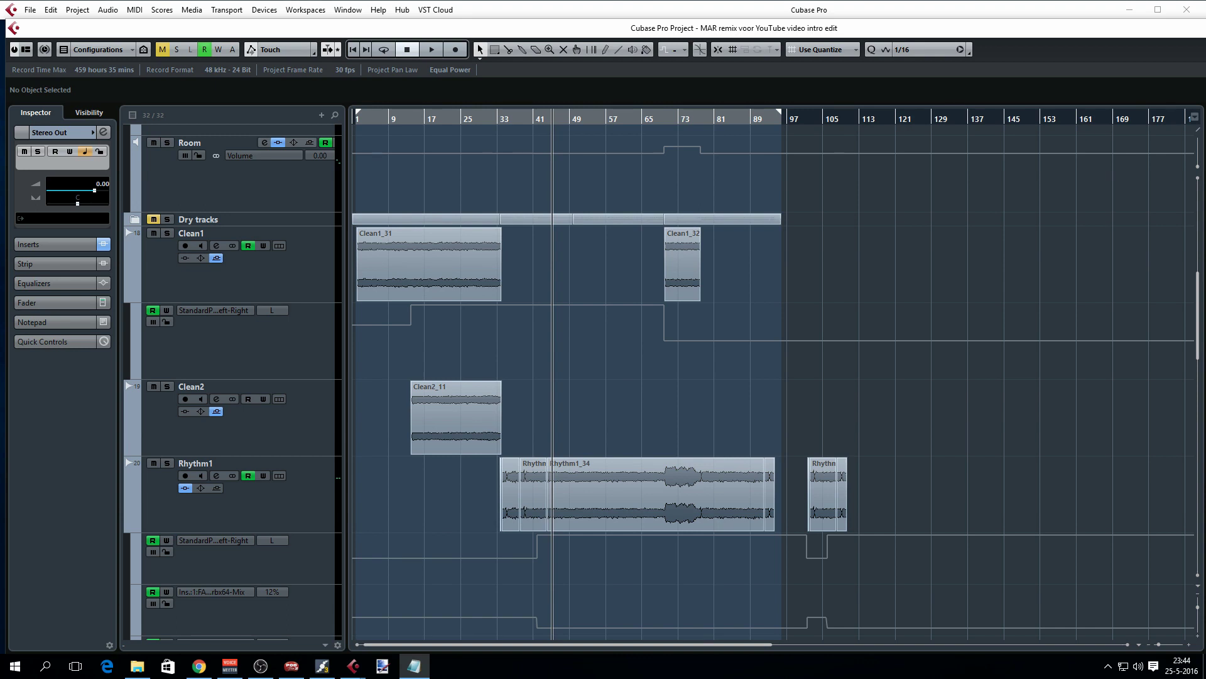
# Switch to Chrome, look through the OwnHammer store's speaker cabinet IR libraries, and close the browser
pyautogui.click(198, 667)
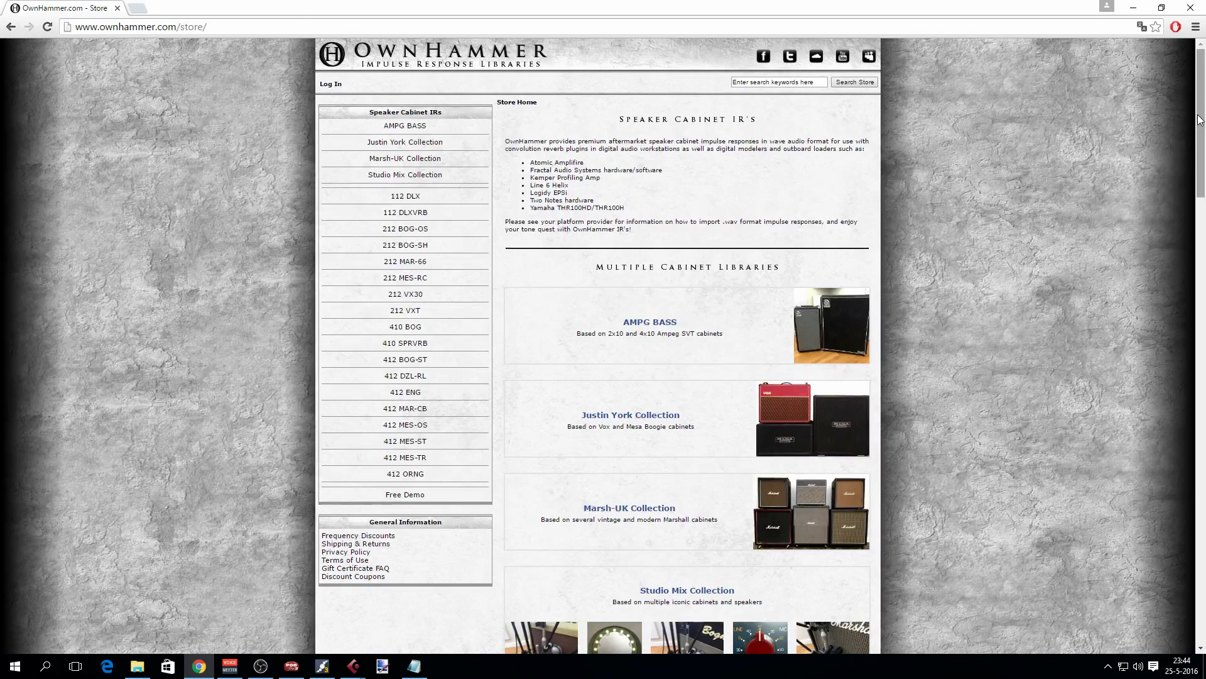
pyautogui.moveTo(1200, 98); pyautogui.dragTo(1203, 569)
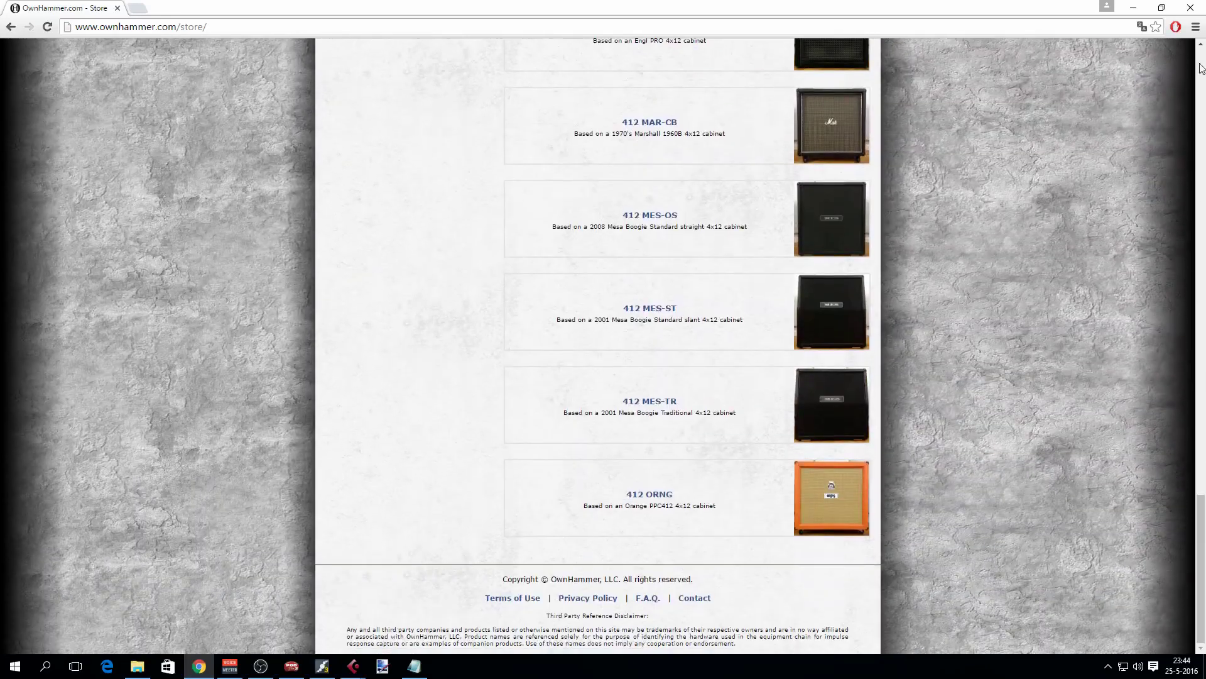
pyautogui.click(1189, 9)
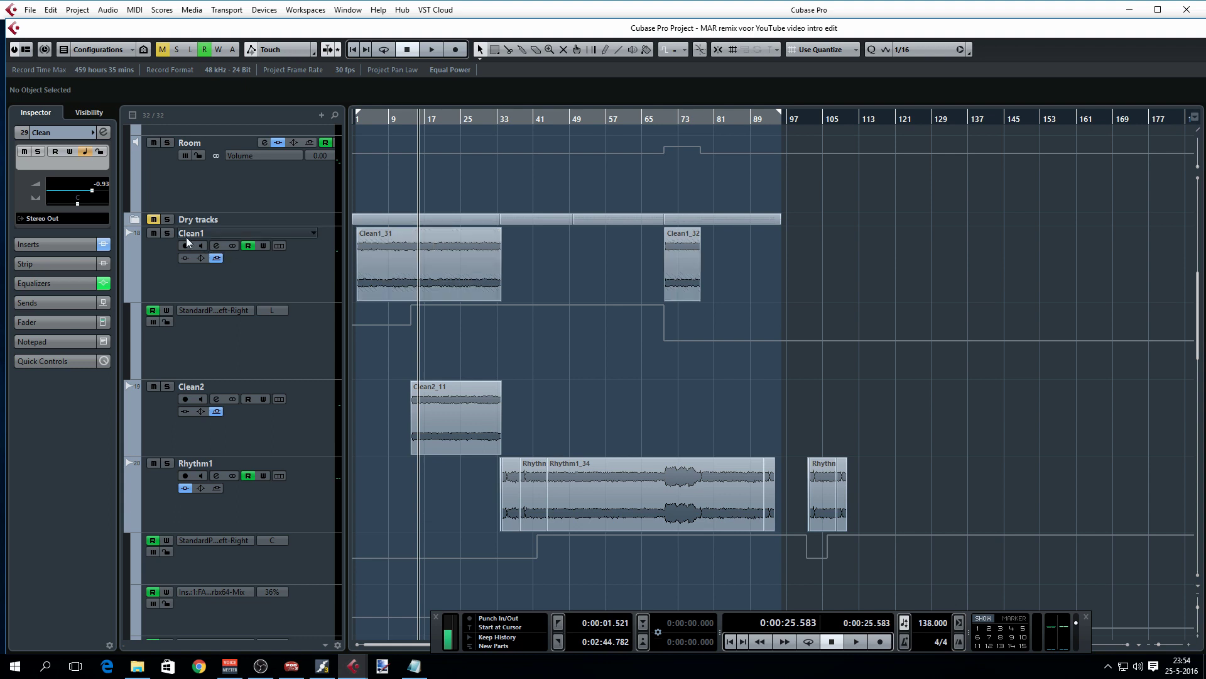
# Solo the Clean1 and Clean2 tracks and listen to both dry clean guitars
pyautogui.click(167, 233)
pyautogui.click(168, 387)
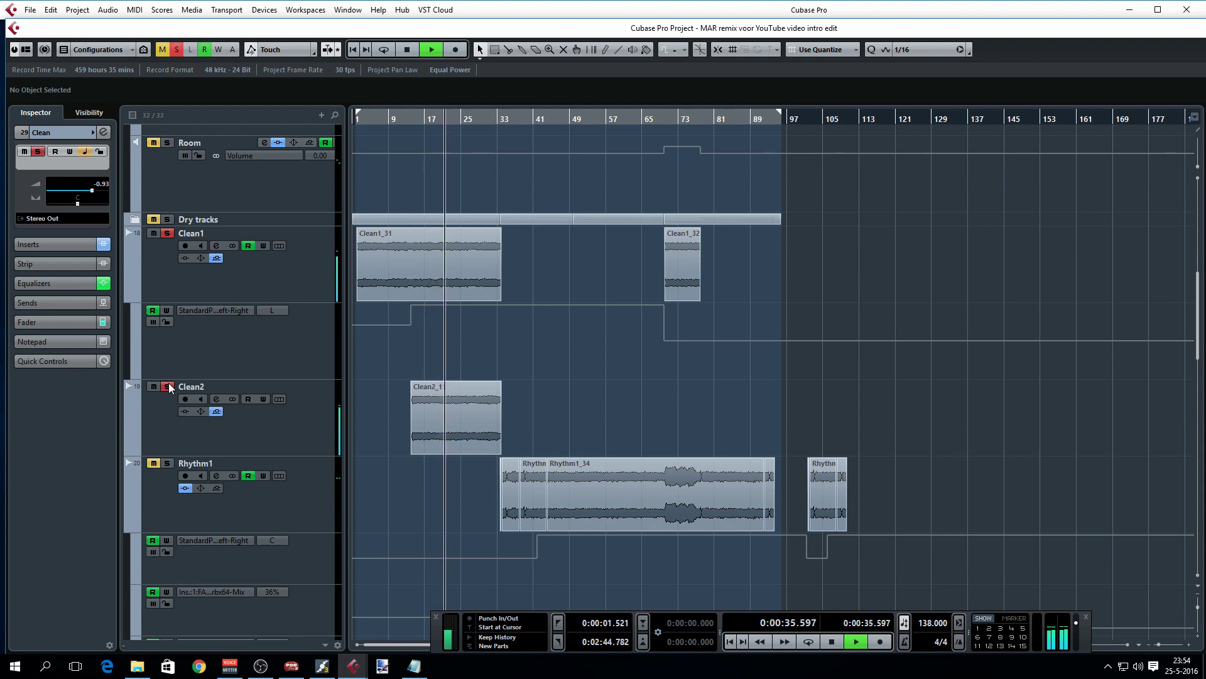
pyautogui.press('space')
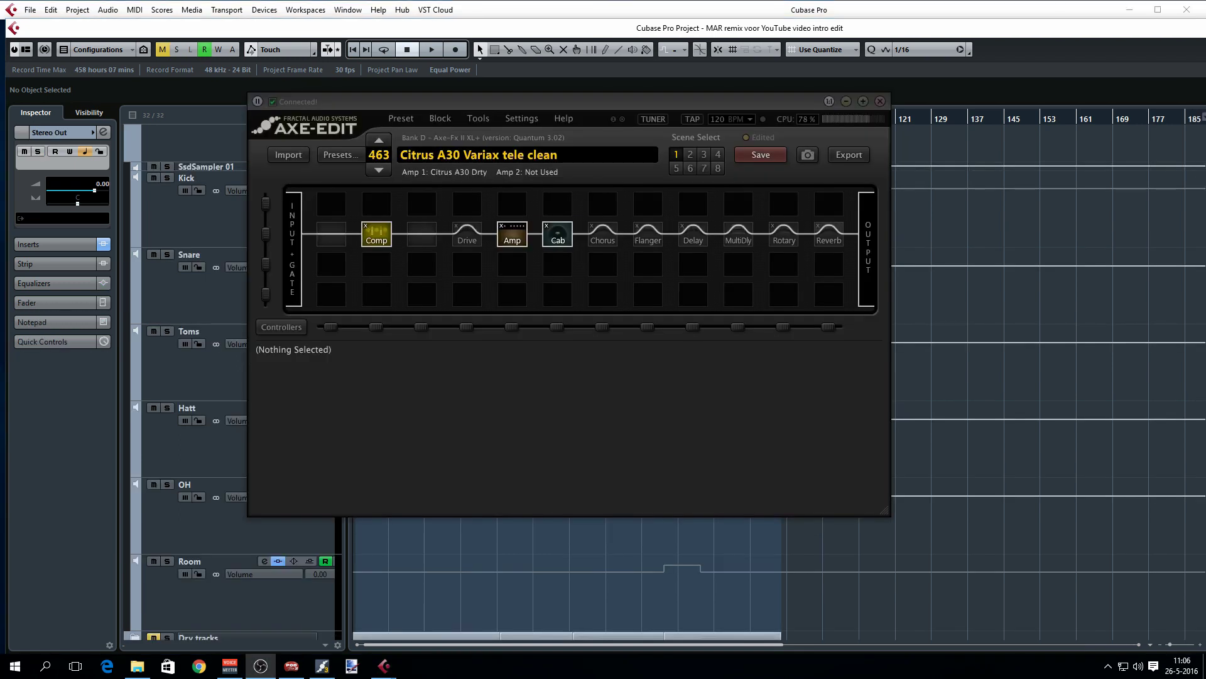
# Review the Comp, Amp and Cab block settings of the Citrus A30 Variax tele clean preset in Axe-Edit and close the editor
pyautogui.click(377, 237)
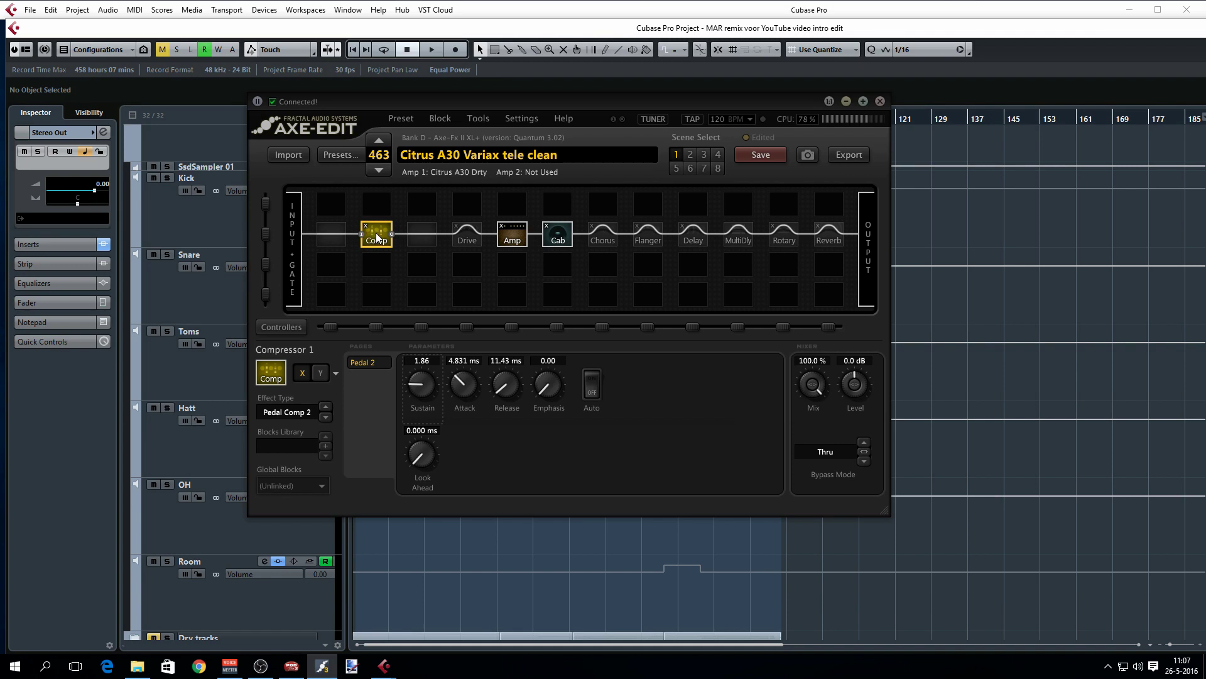
pyautogui.click(512, 238)
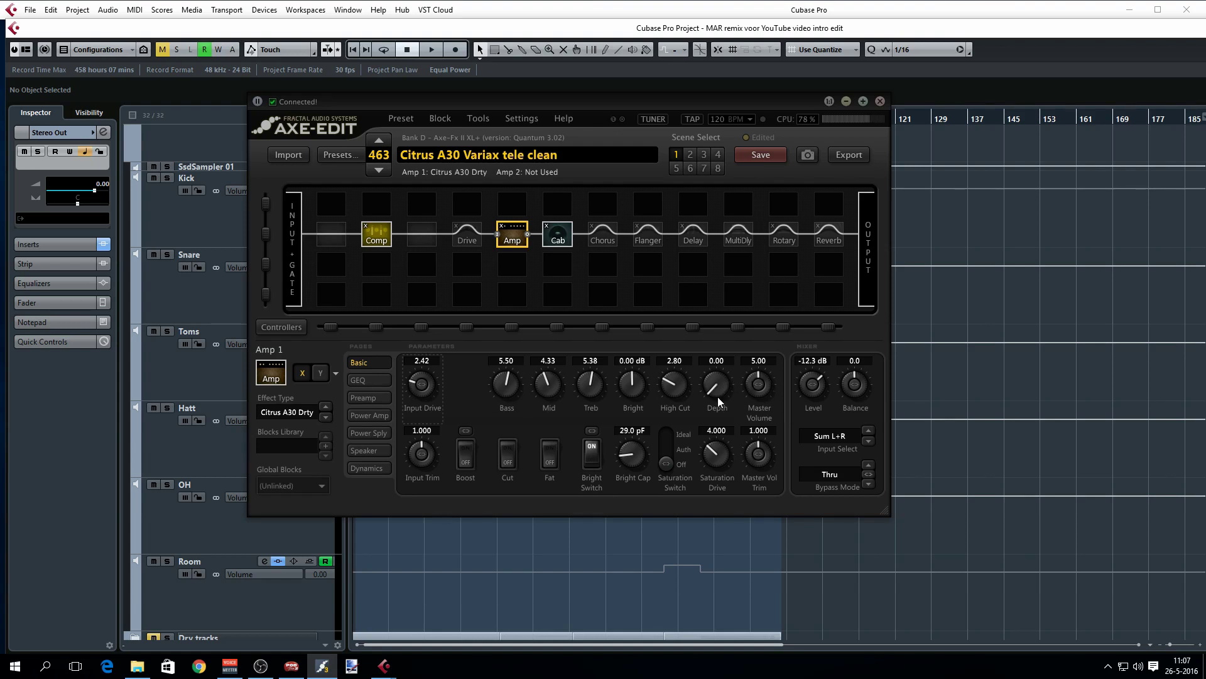
pyautogui.click(560, 236)
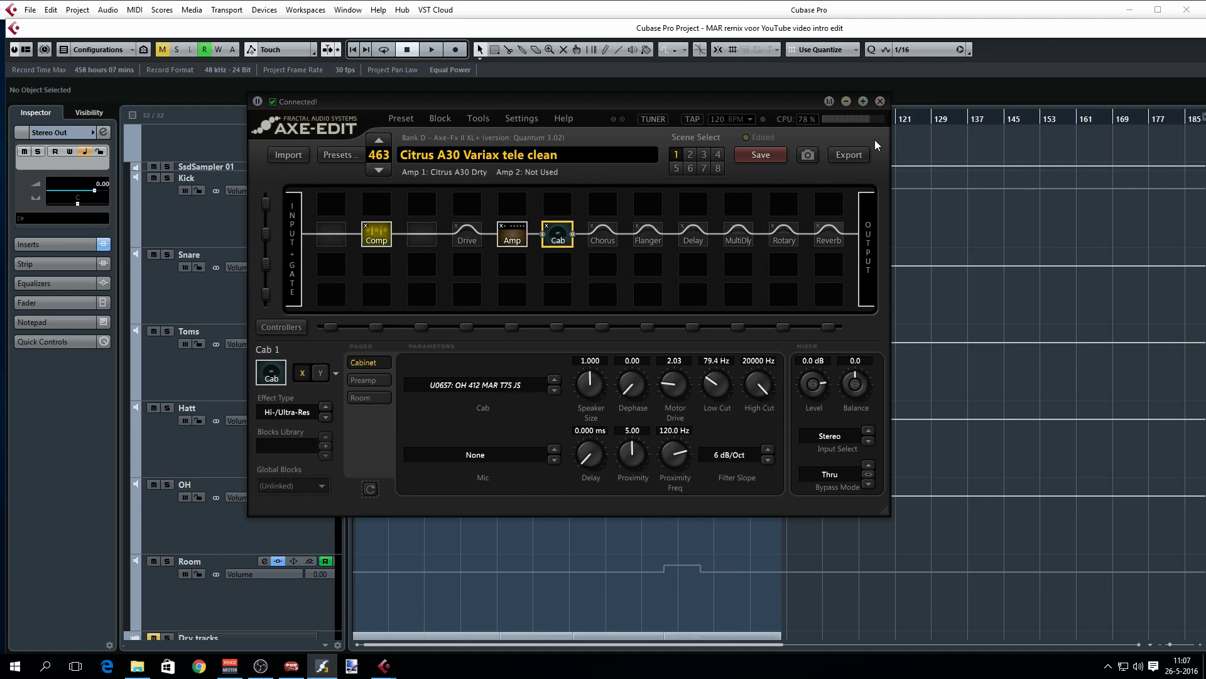
pyautogui.click(880, 102)
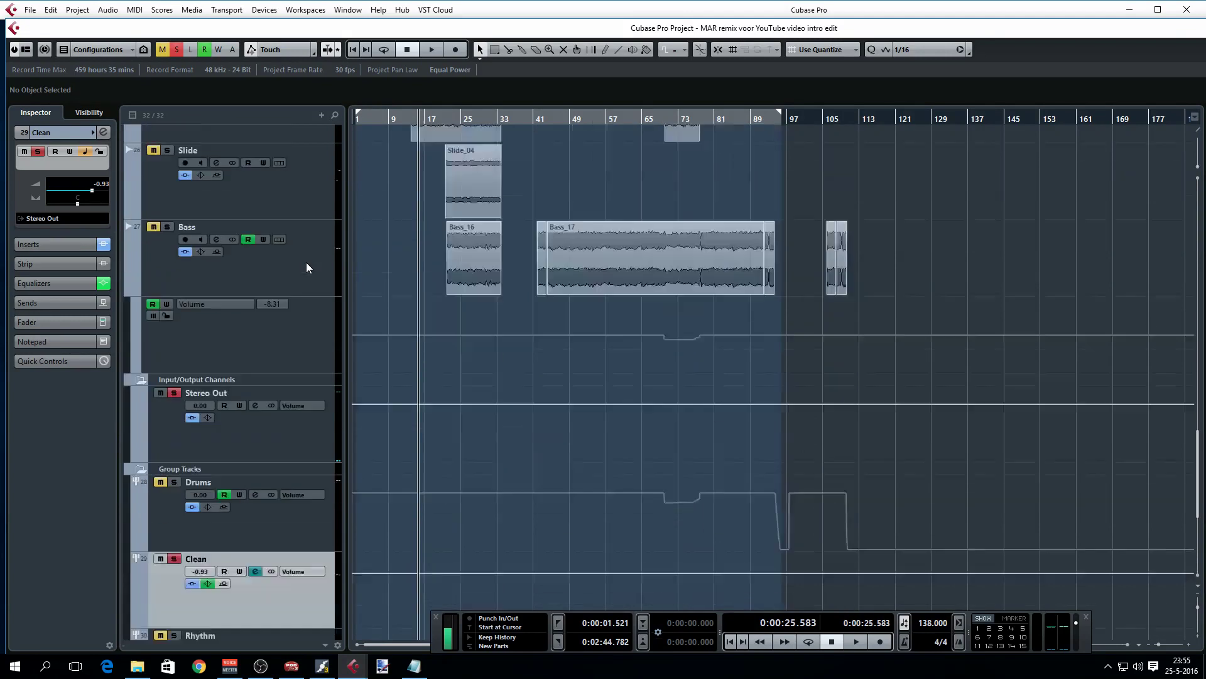
# Open the channel settings of the Clean group track
pyautogui.scroll(-4, 307, 262)
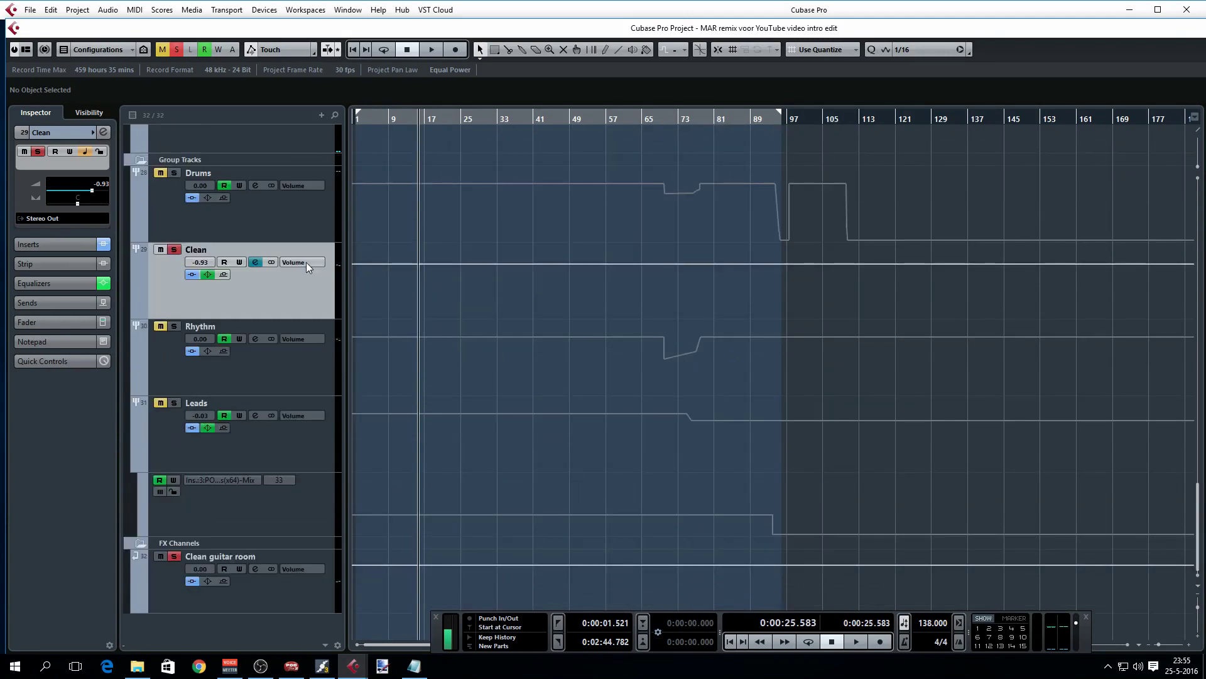
pyautogui.click(253, 263)
pyautogui.click(254, 262)
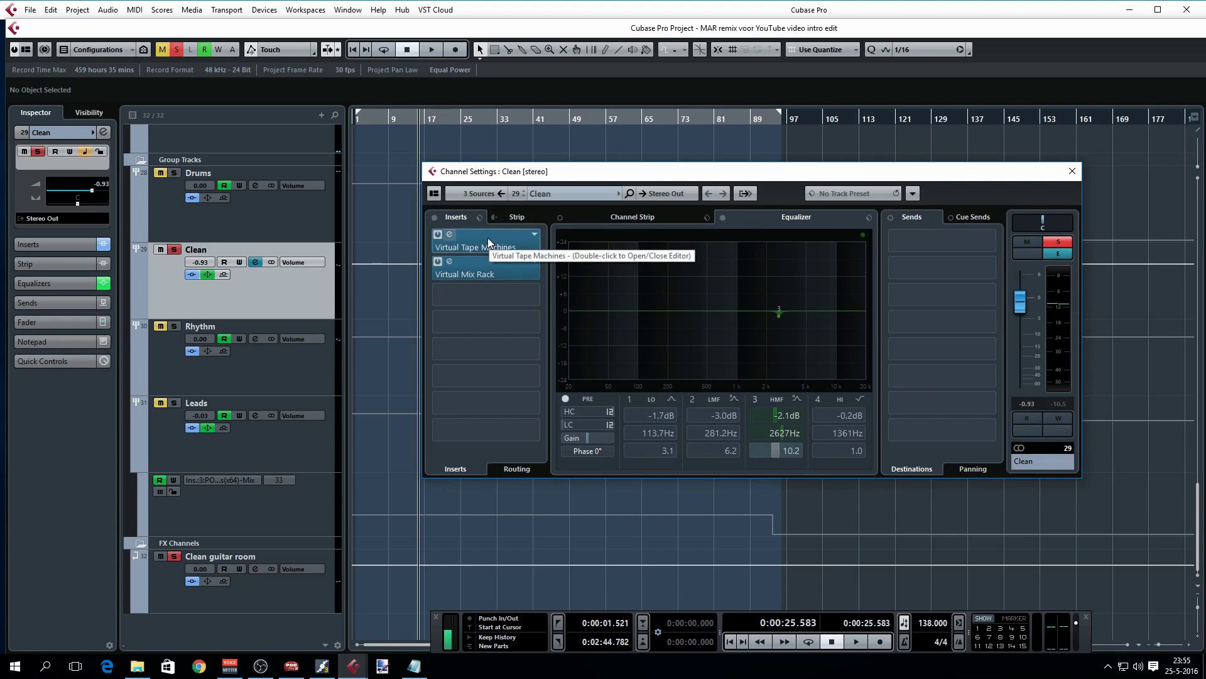
pyautogui.scroll(2, 363, 247)
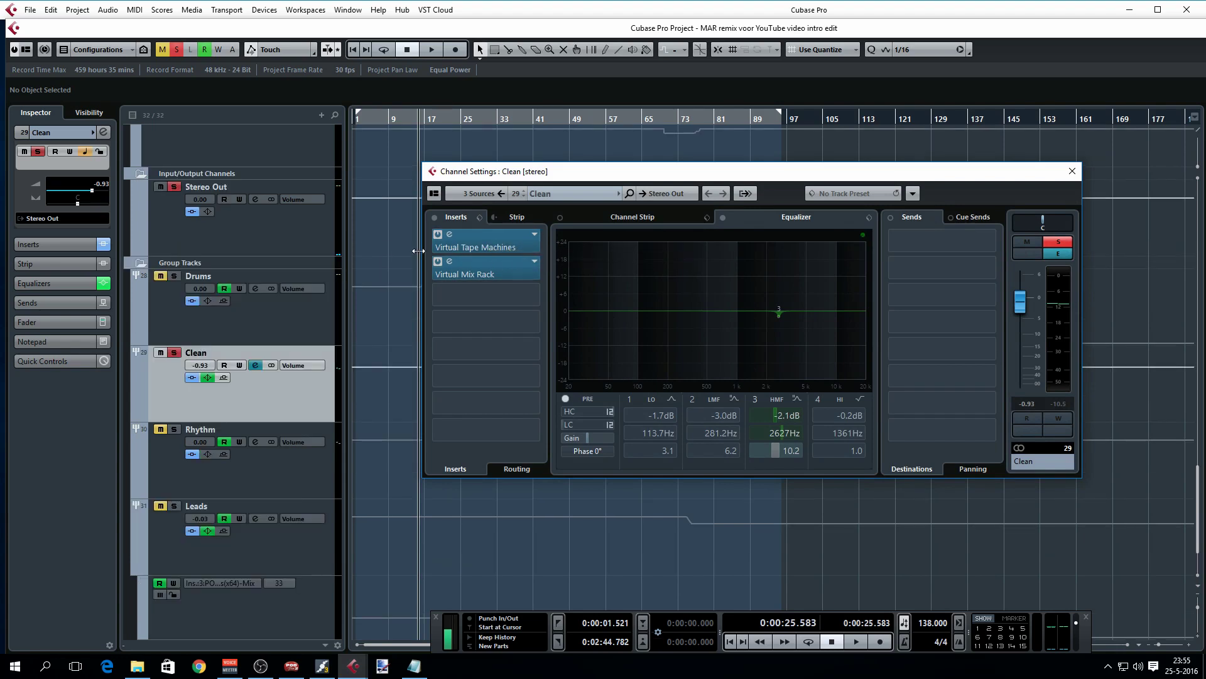
# Open Virtual Tape Machines on the Clean group, compare process and bypass during playback, and close the plug-in
pyautogui.doubleClick(496, 245)
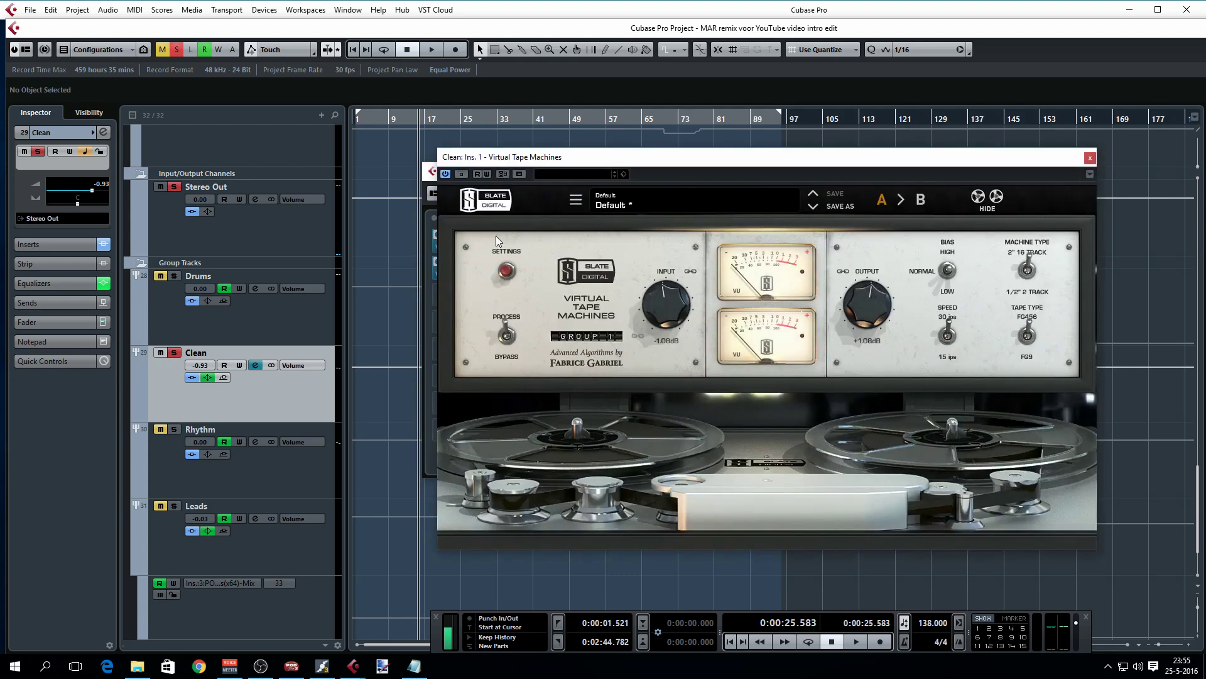
pyautogui.press('space')
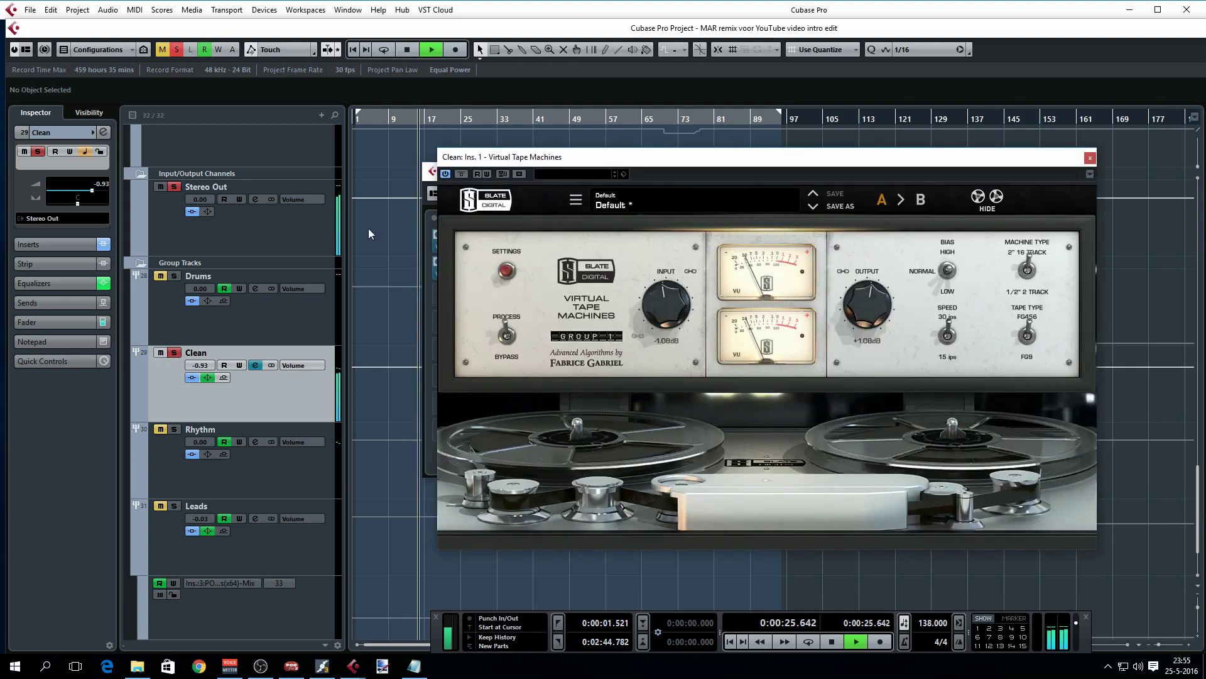
pyautogui.click(506, 334)
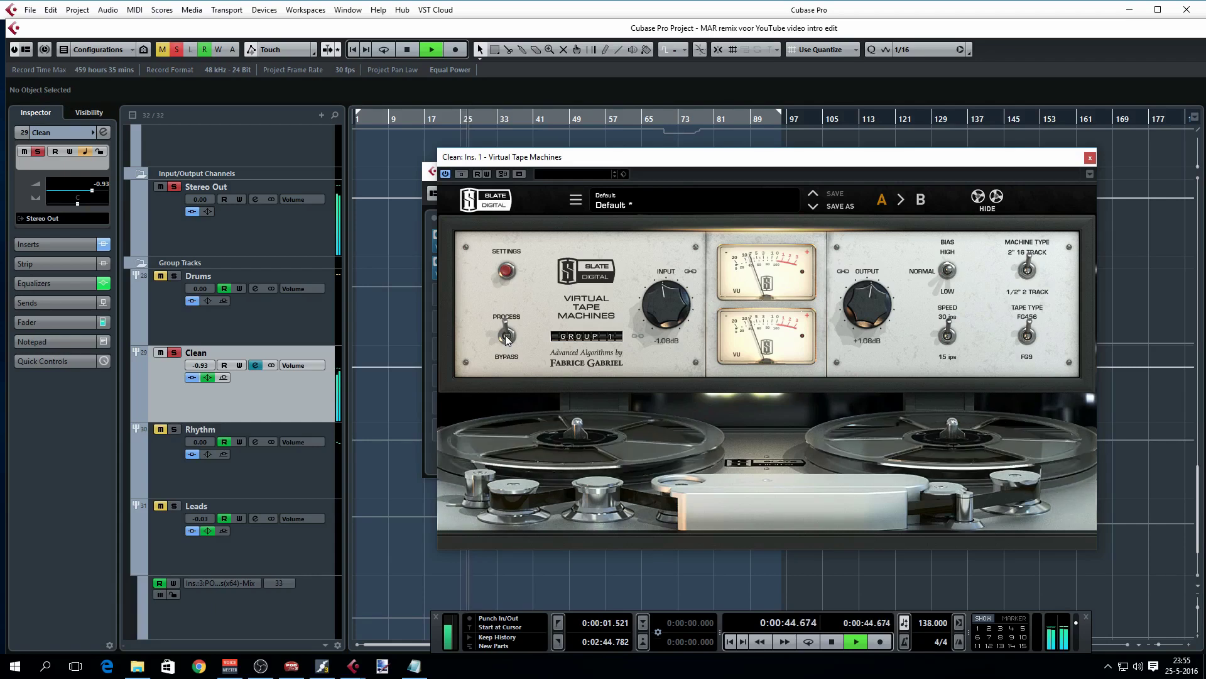
pyautogui.press('space')
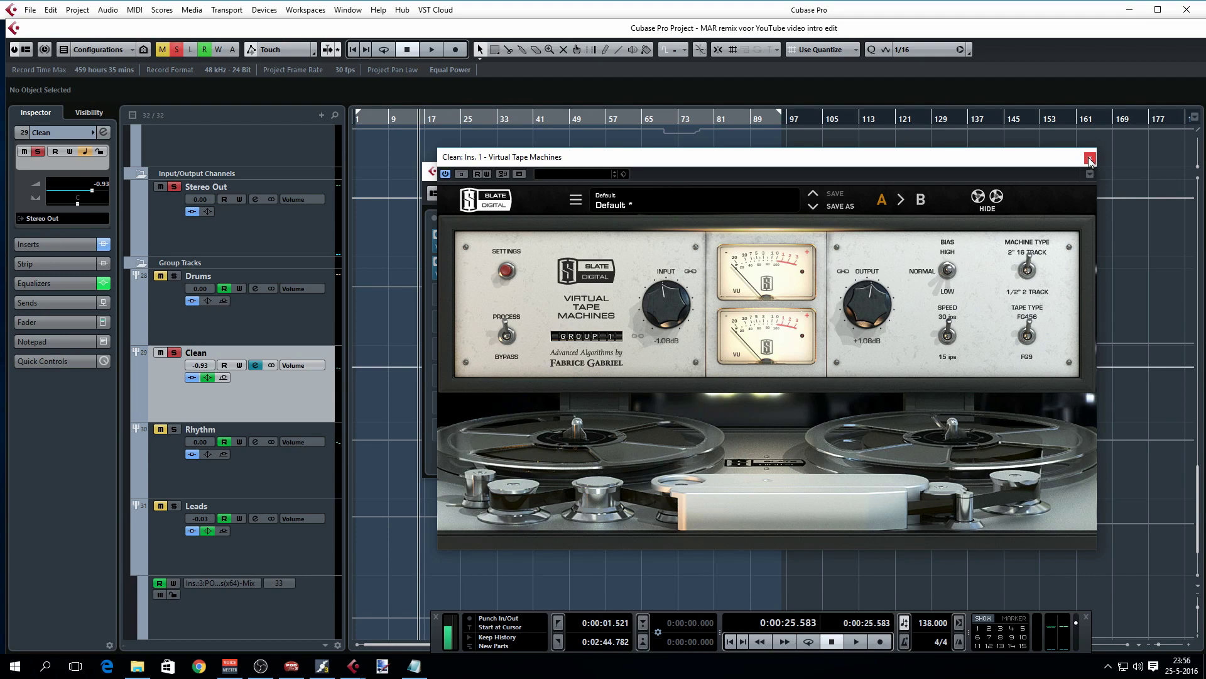
pyautogui.click(1091, 161)
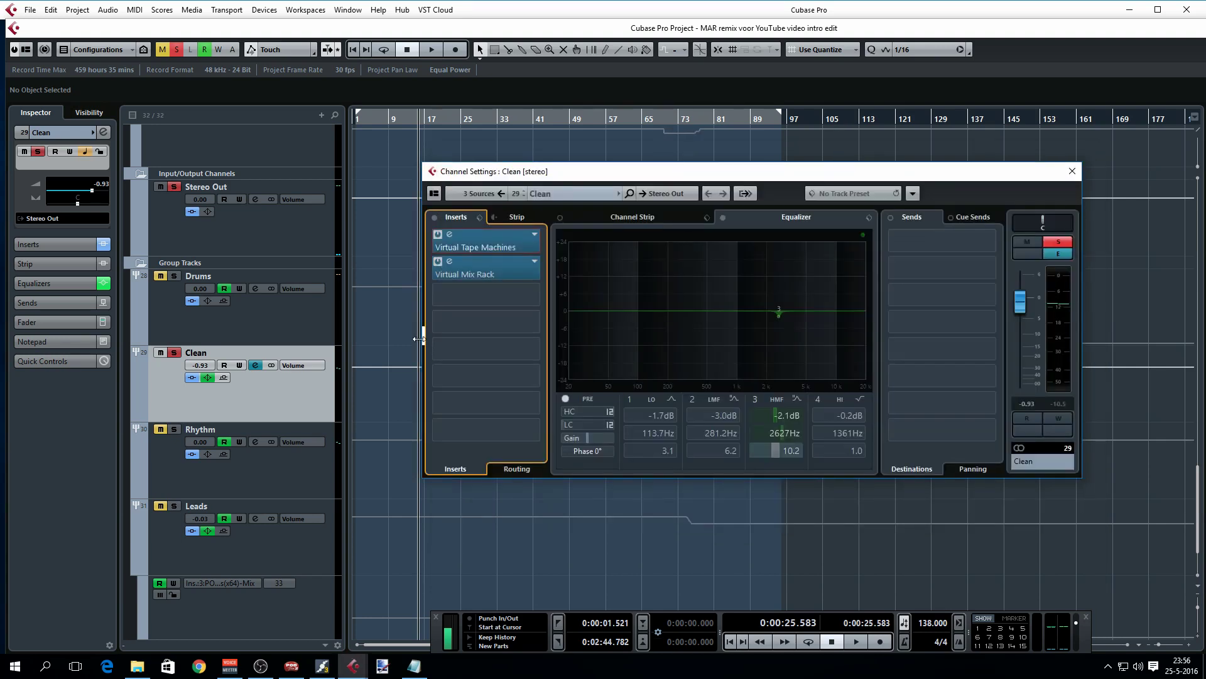
# Open Virtual Mix Rack on the Clean group and audition the FG-76 by raising and lowering its Virtual Drive during playback
pyautogui.click(488, 266)
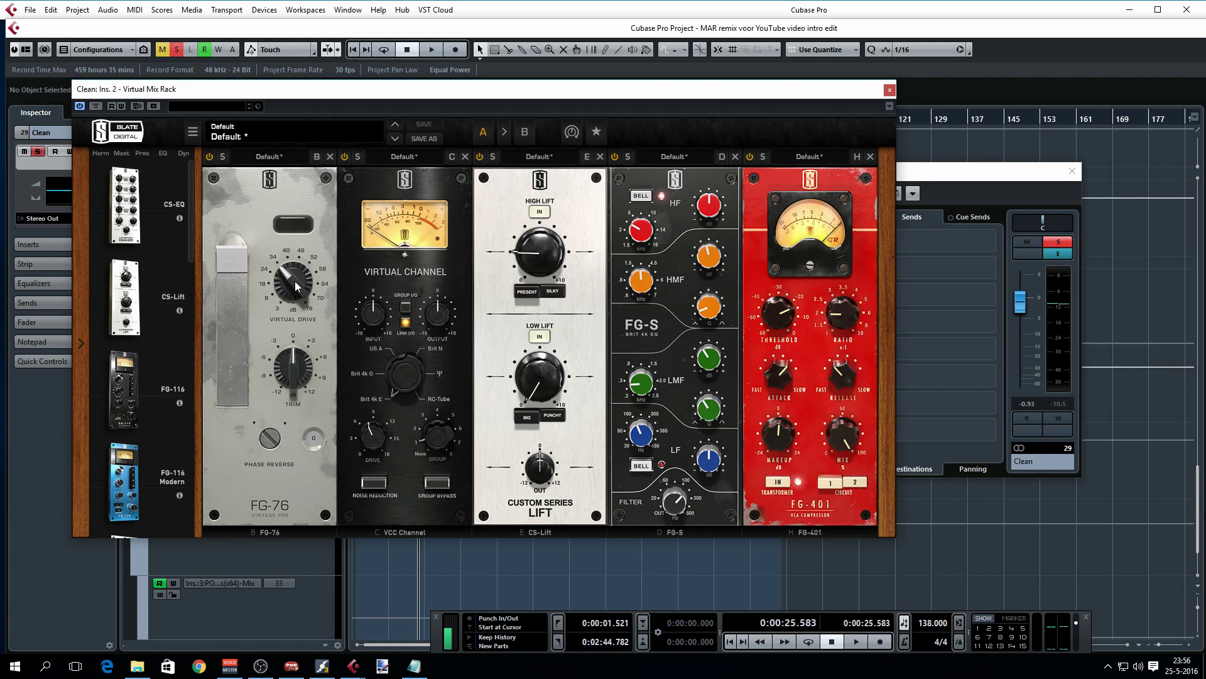
pyautogui.press('space')
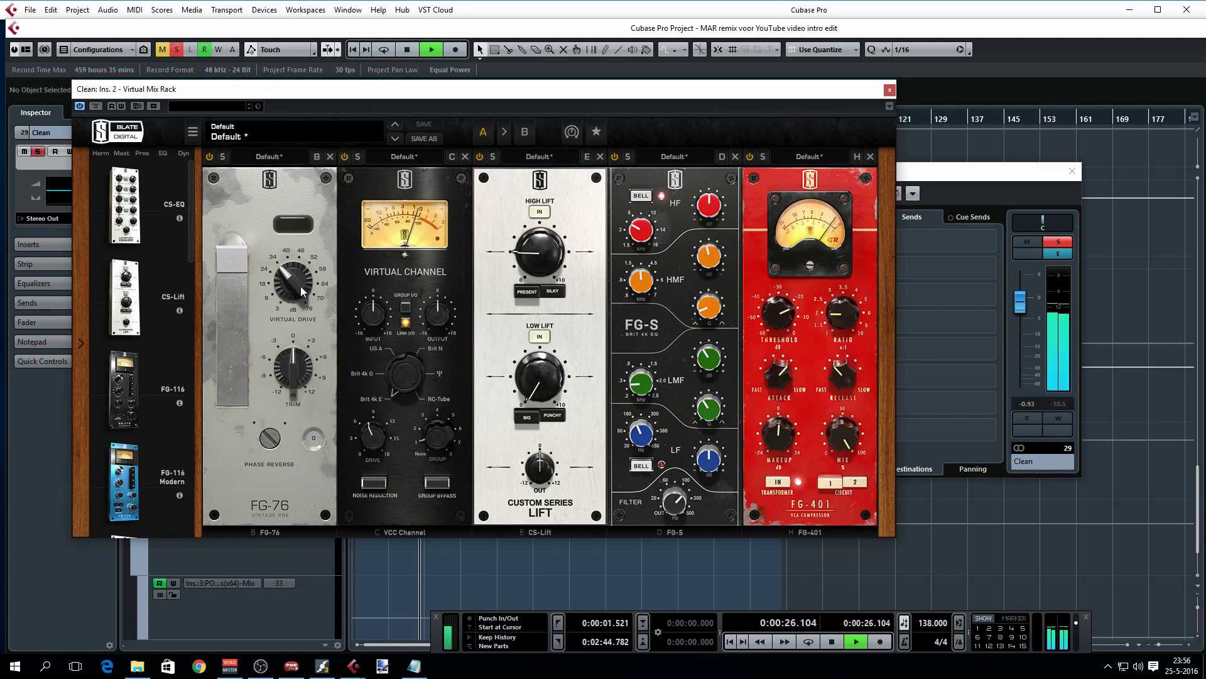
pyautogui.moveTo(299, 288)
pyautogui.moveTo(300, 287); pyautogui.dragTo(306, 182)
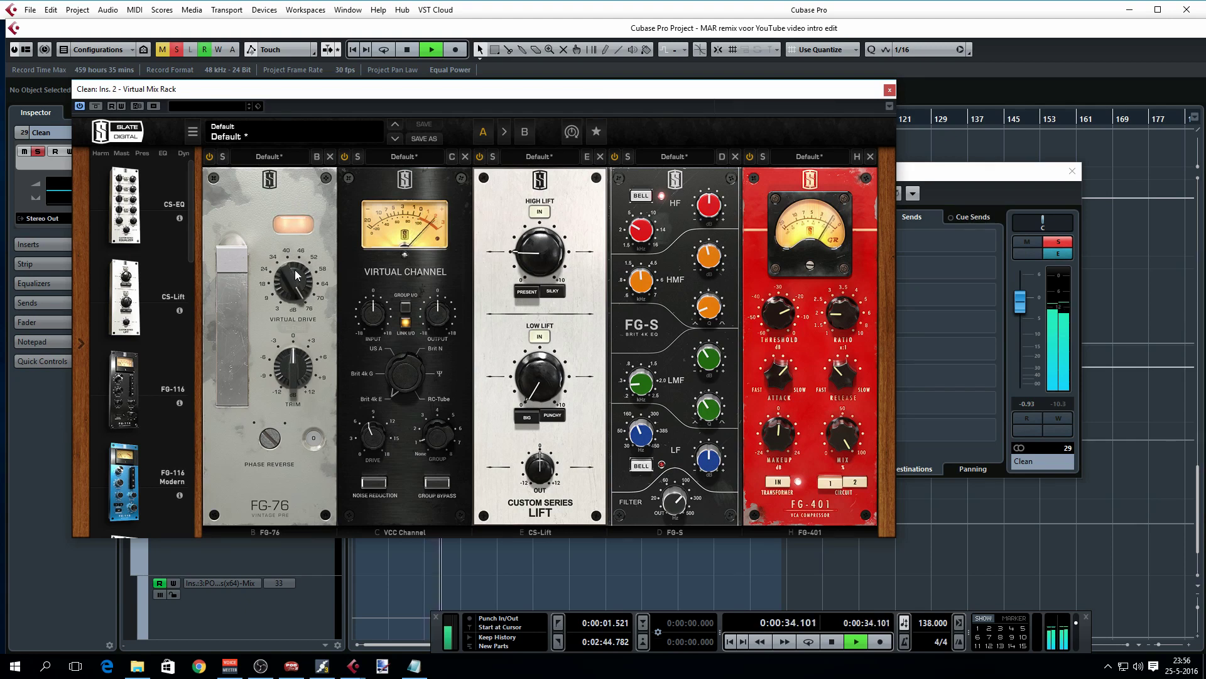
pyautogui.moveTo(295, 270); pyautogui.dragTo(292, 374)
pyautogui.press('space')
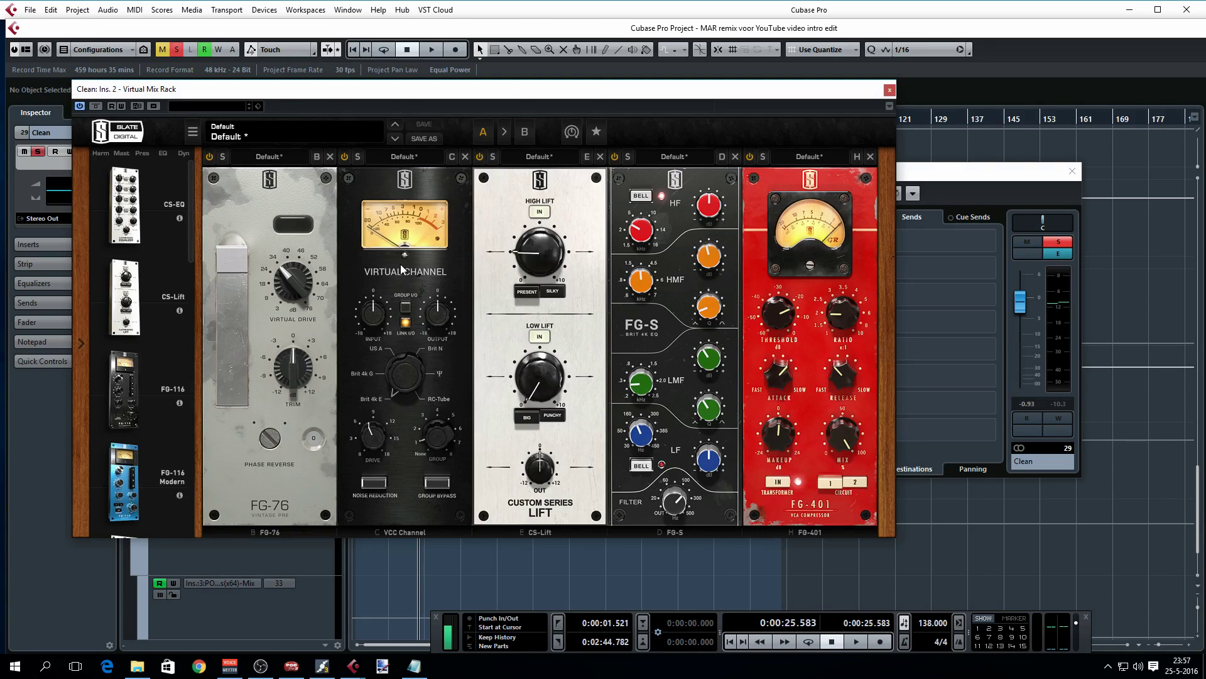
# Play the clean section and compare the Virtual Channel module with Group Bypass on and off
pyautogui.press('space')
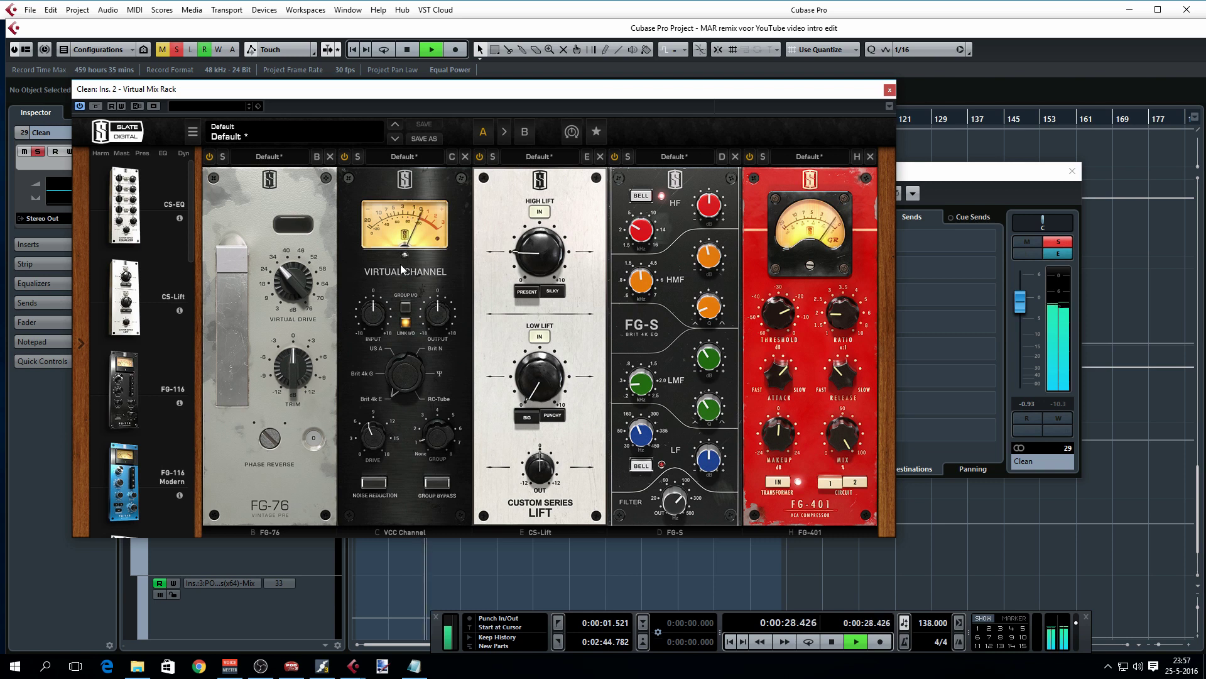
pyautogui.click(436, 485)
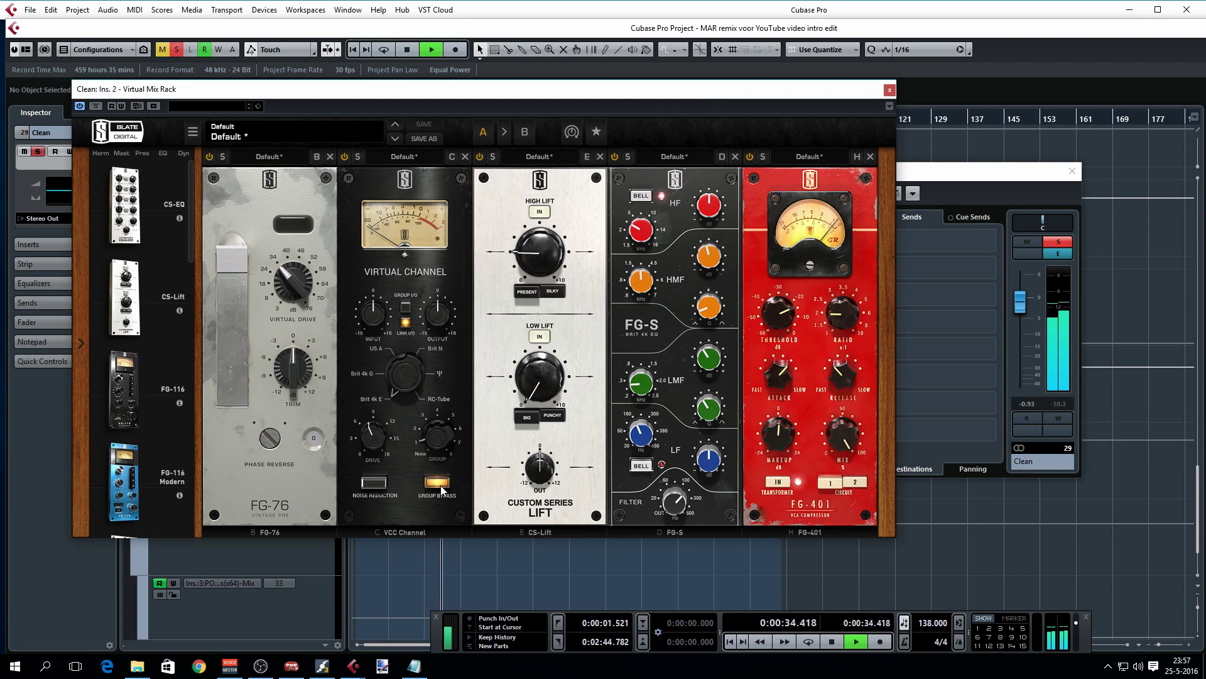
pyautogui.click(442, 488)
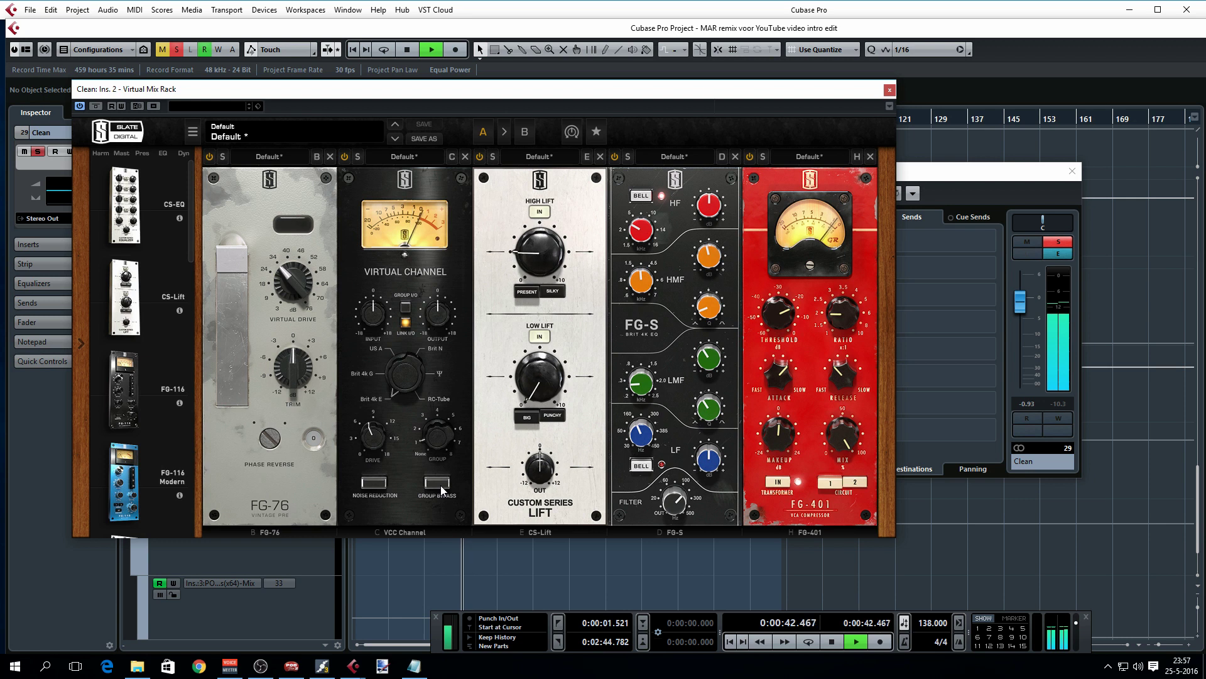
pyautogui.press('space')
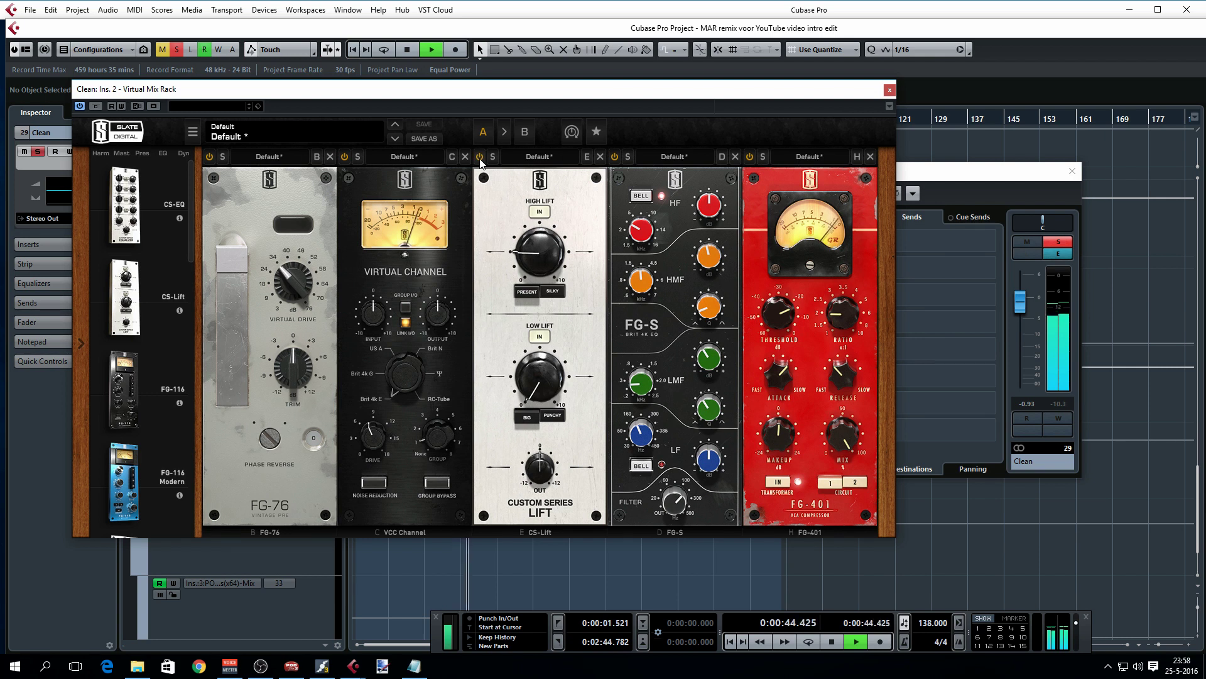
# Listen to the clean section to judge the CS-Lift and FG-S modules in the rack
pyautogui.press('space')
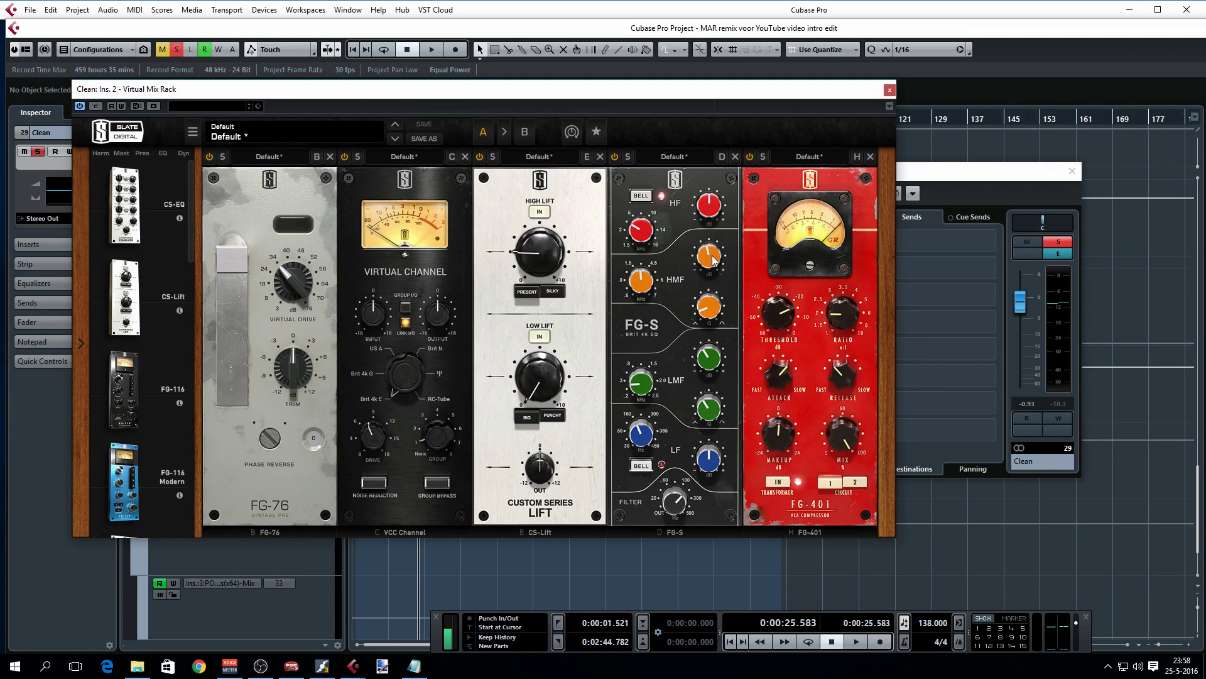
pyautogui.press('space')
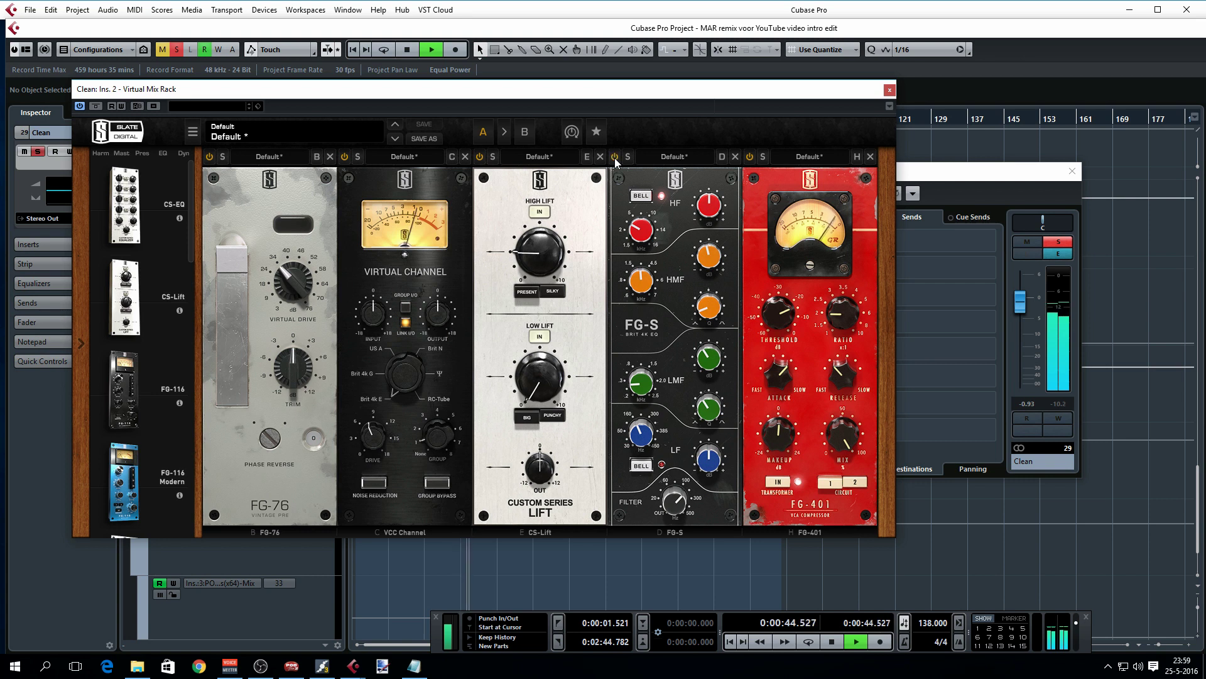
pyautogui.press('space')
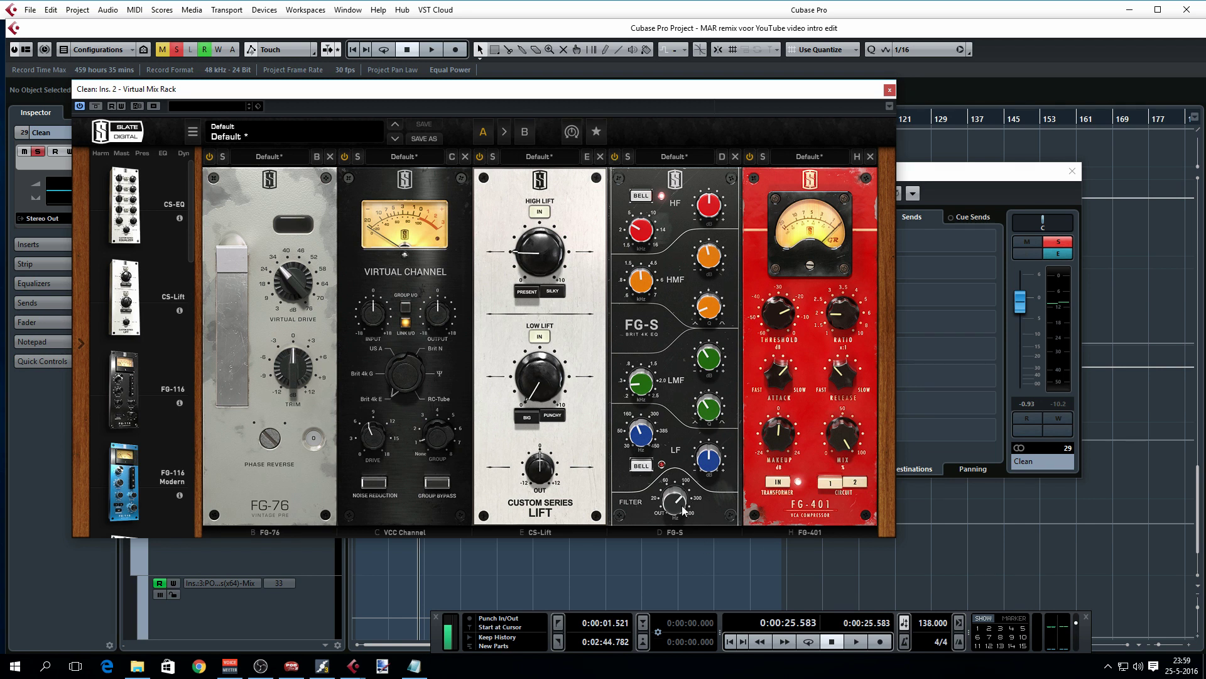
# Audition the FG-S equalizer's HMF gain by adjusting its knob while the clean section plays
pyautogui.moveTo(685, 511)
pyautogui.press('space')
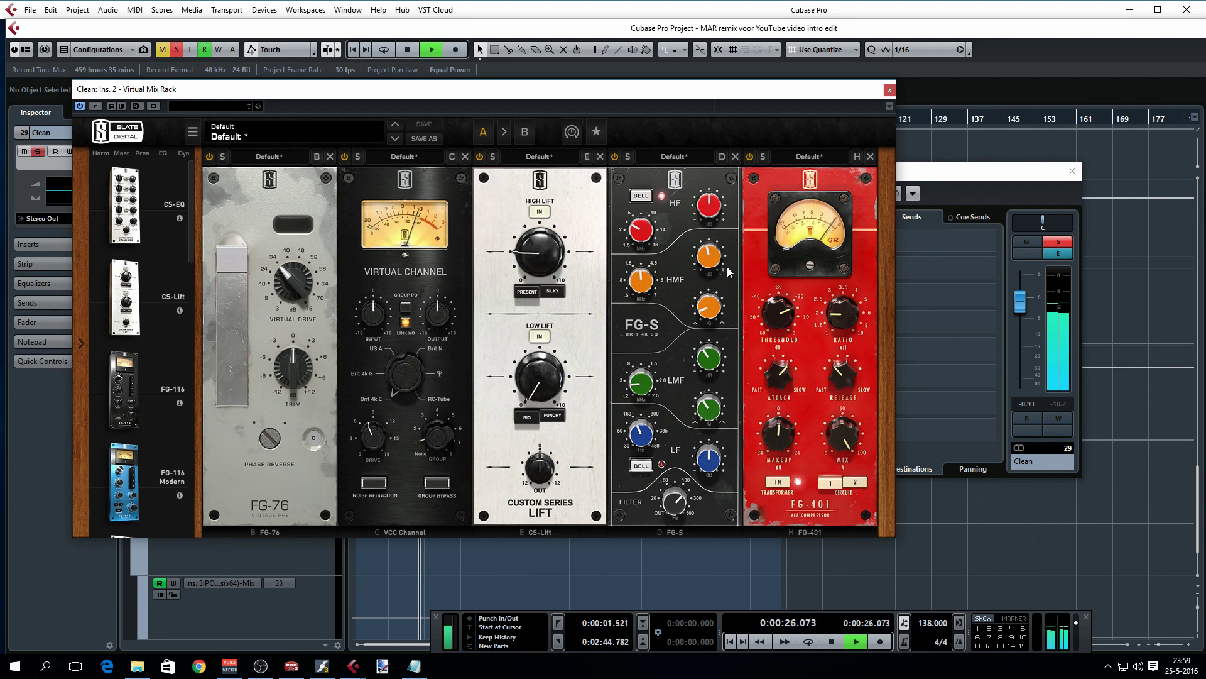
pyautogui.moveTo(721, 243)
pyautogui.moveTo(721, 242)
pyautogui.mouseDown()
pyautogui.moveTo(725, 207)
pyautogui.moveTo(718, 264)
pyautogui.mouseUp()
pyautogui.moveTo(726, 205)
pyautogui.press('space')
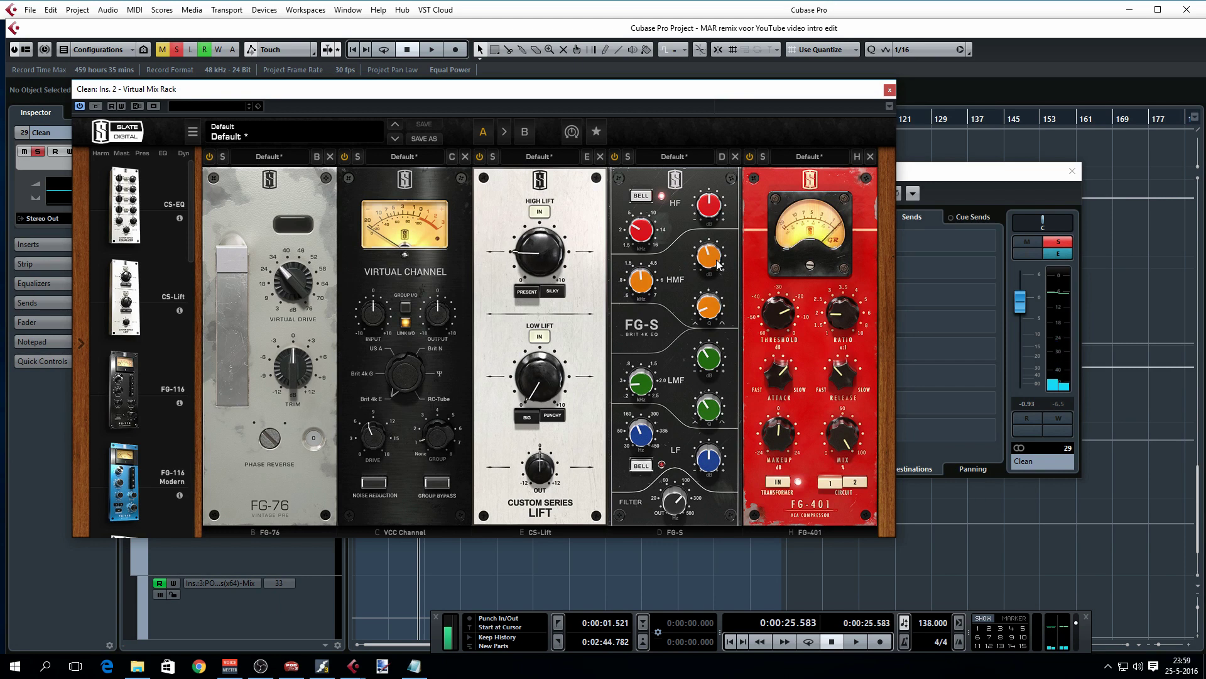
# Adjust the FG-S equalizer's LMF gain during playback, setting it to about -2.36 dB
pyautogui.moveTo(712, 256)
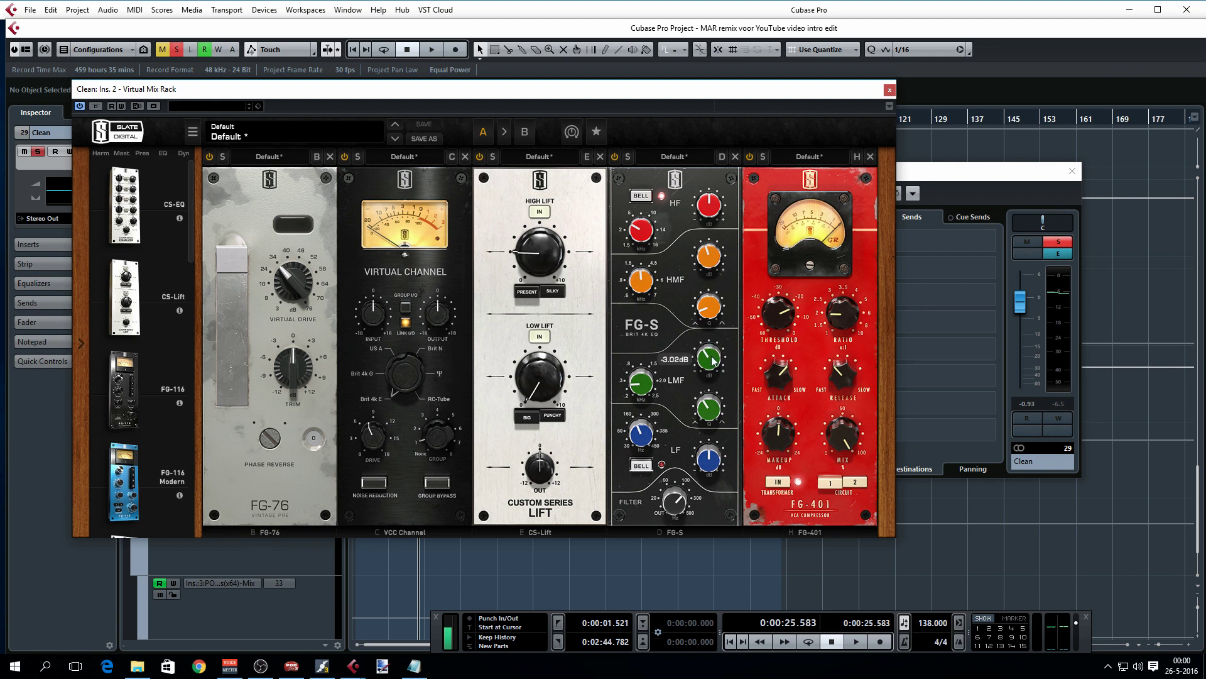
pyautogui.press('space')
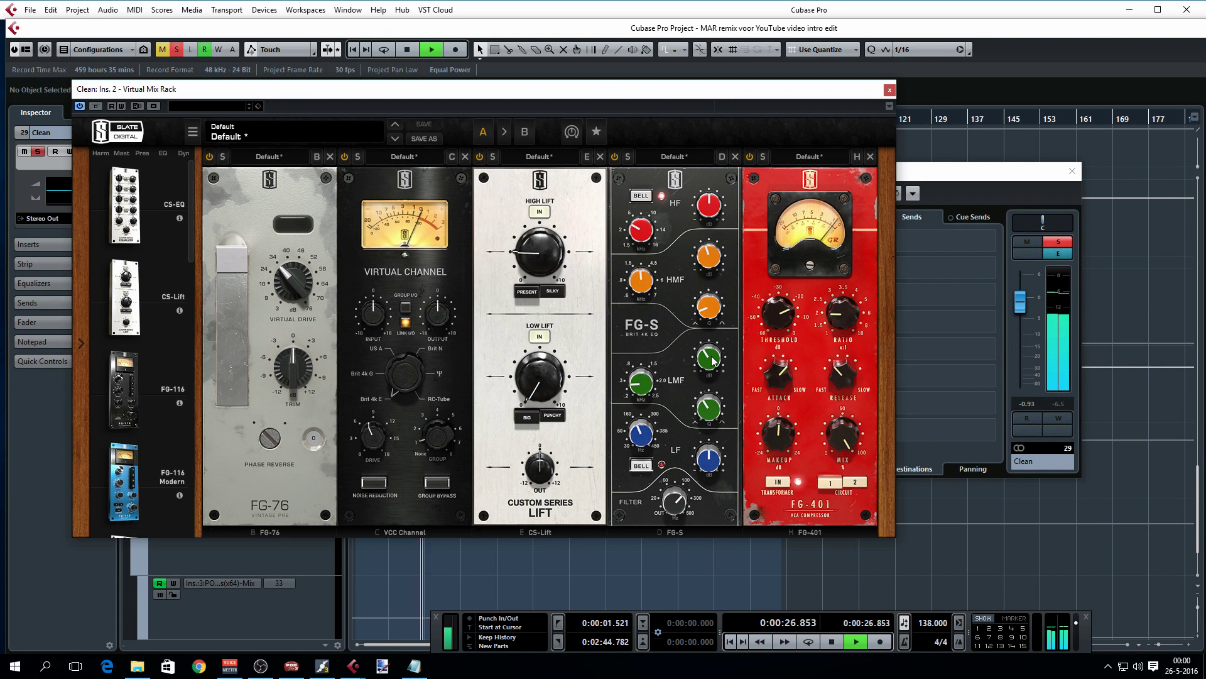
pyautogui.moveTo(713, 359)
pyautogui.mouseDown()
pyautogui.moveTo(721, 319)
pyautogui.moveTo(715, 359)
pyautogui.mouseUp()
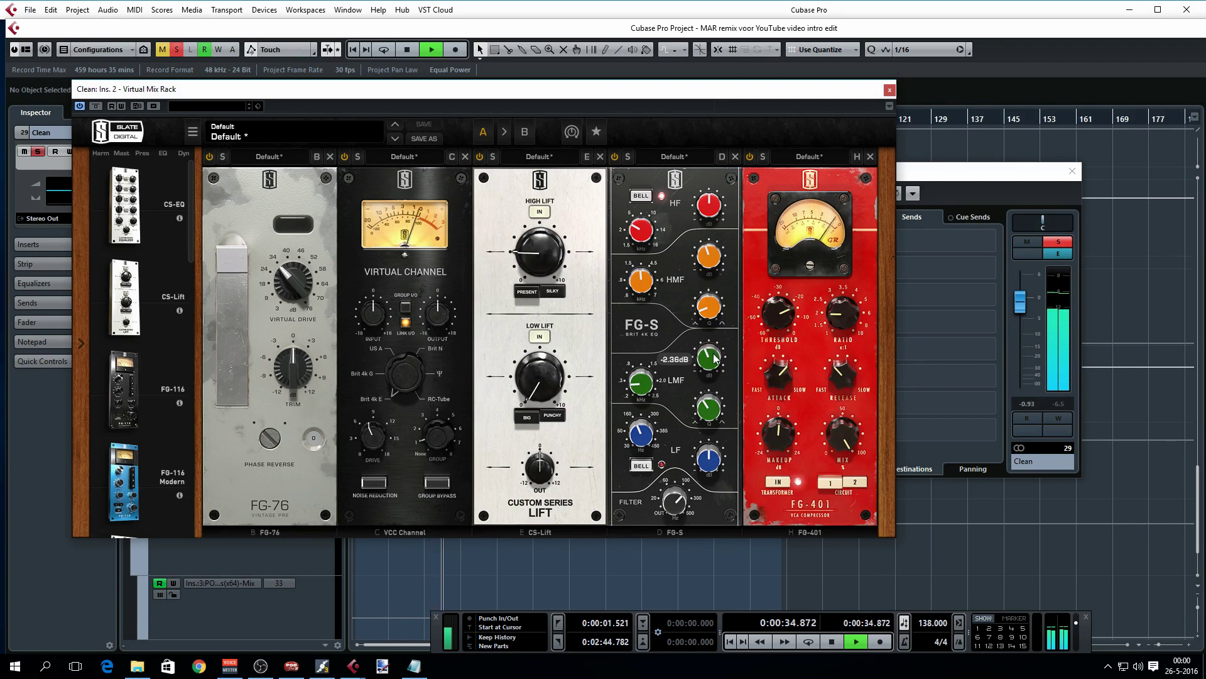
pyautogui.press('space')
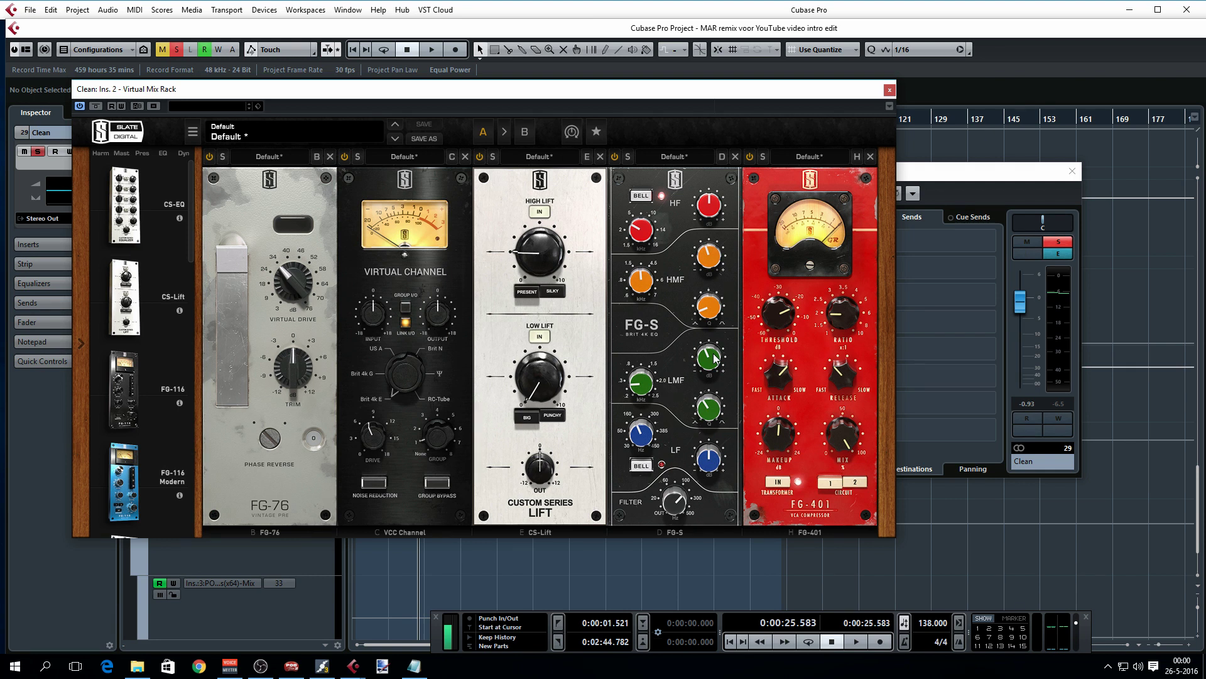
# Play the soloed clean section and compare it with the CS-Lift and FG-S modules switched off and on
pyautogui.click(615, 157)
pyautogui.press('space')
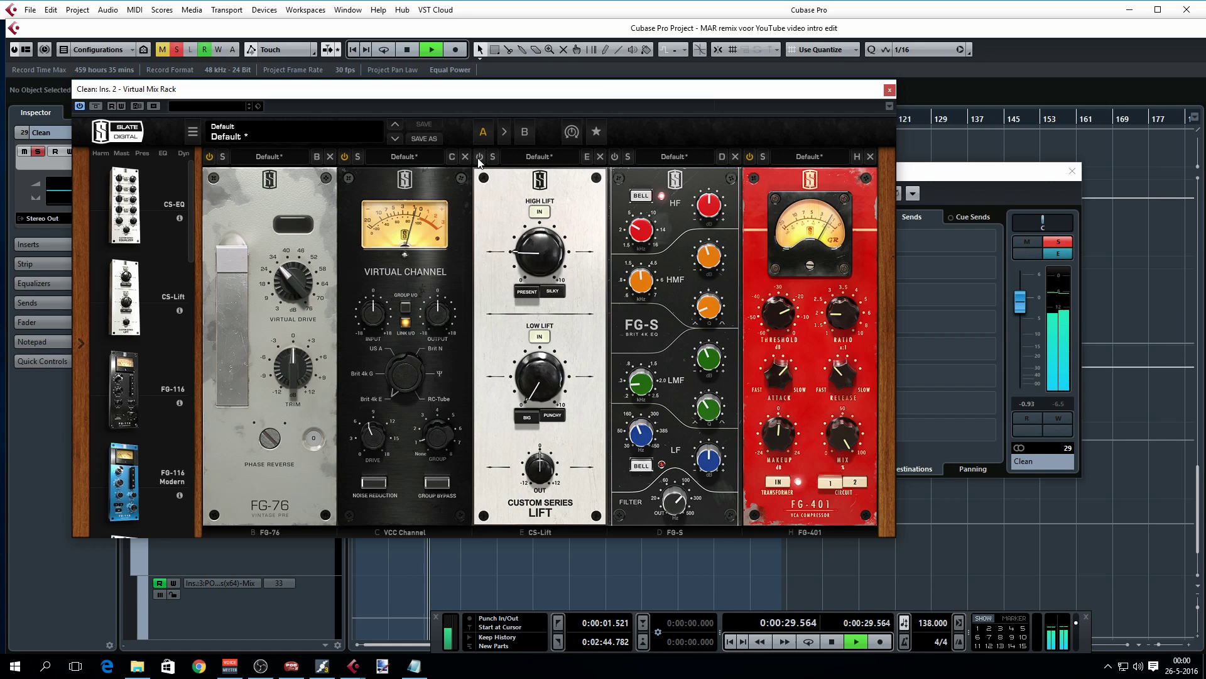
pyautogui.click(480, 158)
pyautogui.click(615, 159)
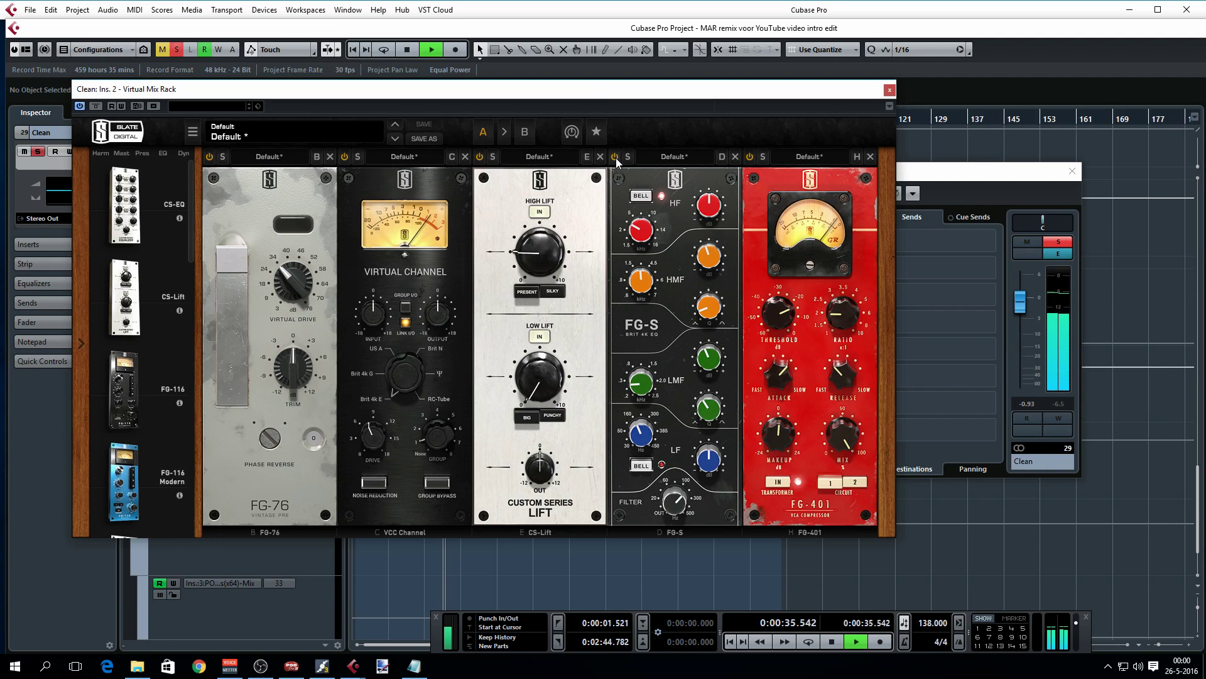
pyautogui.click(480, 157)
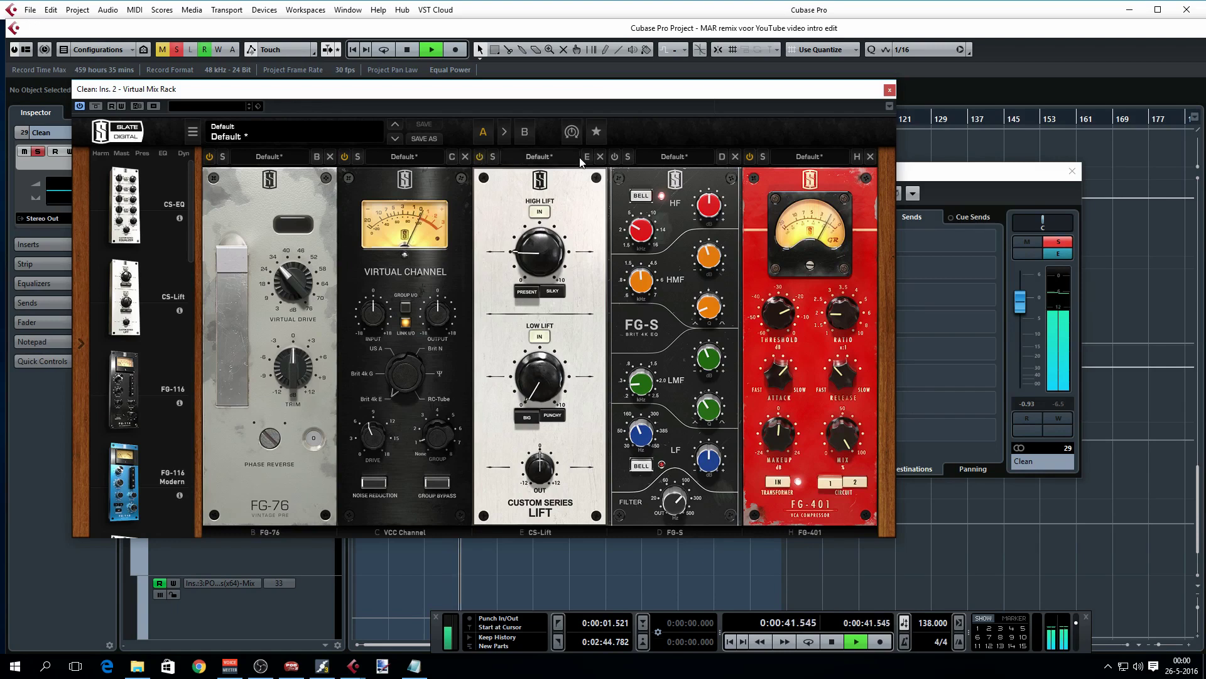
pyautogui.click(615, 157)
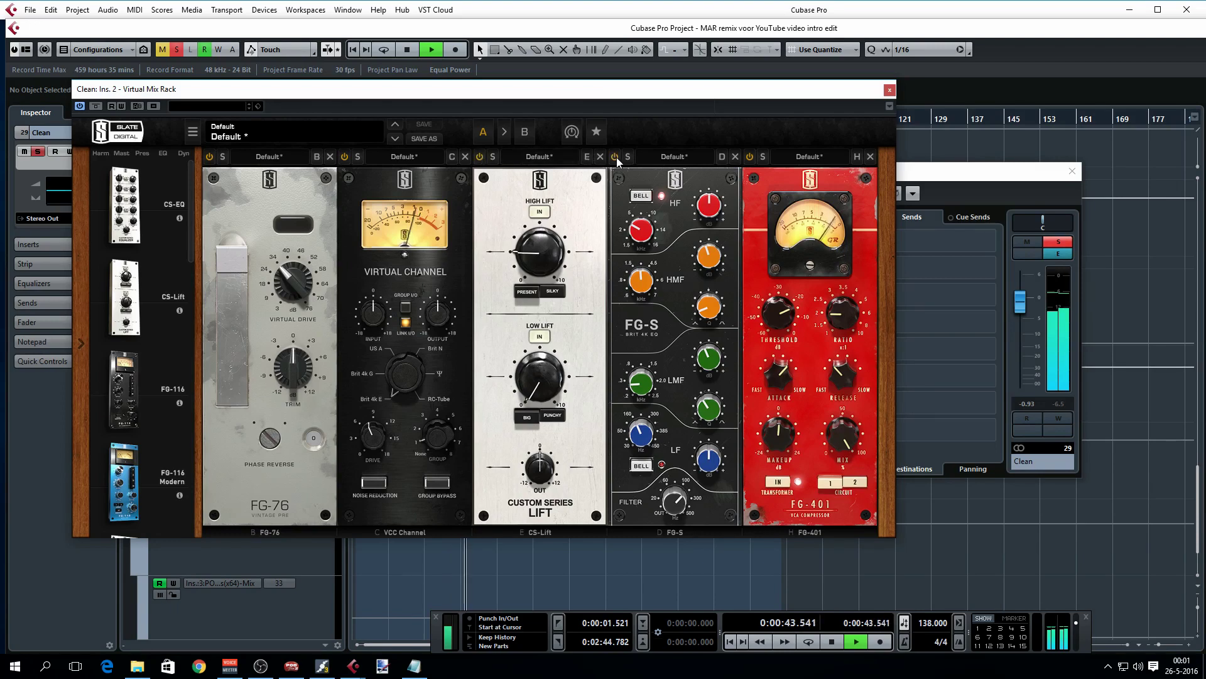
pyautogui.press('space')
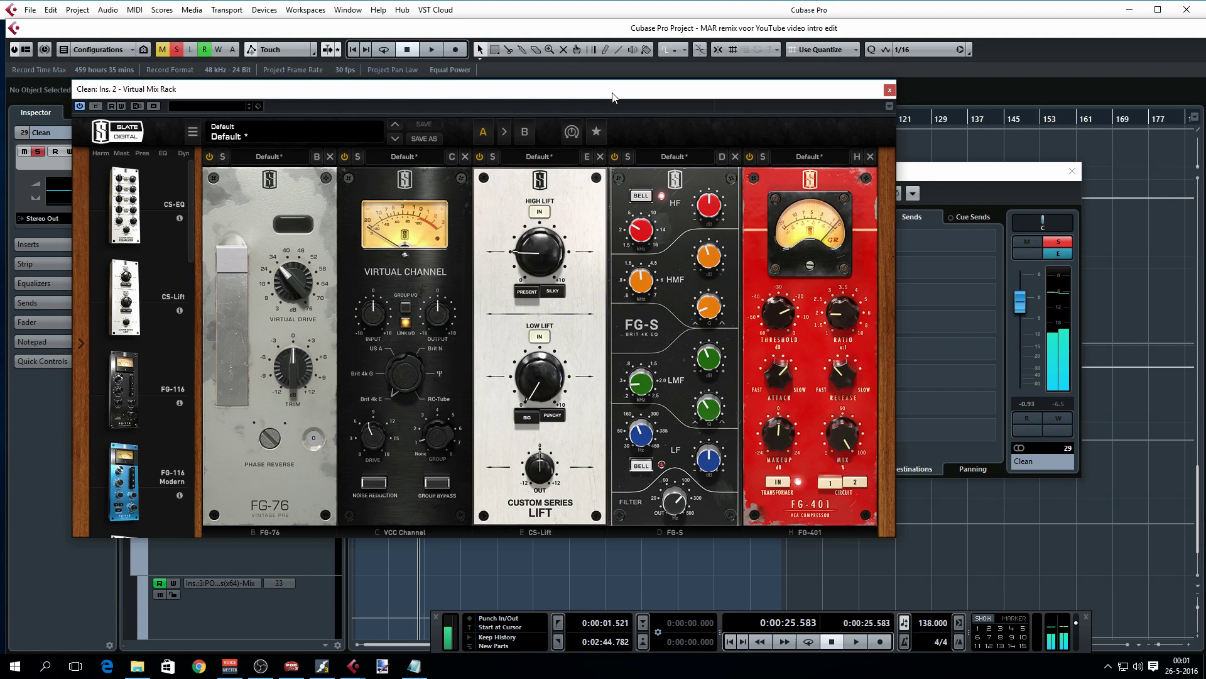
# Unsolo the Clean group and play the full mix, comparing the CS-Lift module switched off and on
pyautogui.moveTo(618, 89); pyautogui.dragTo(908, 118)
pyautogui.moveTo(830, 115); pyautogui.dragTo(966, 118)
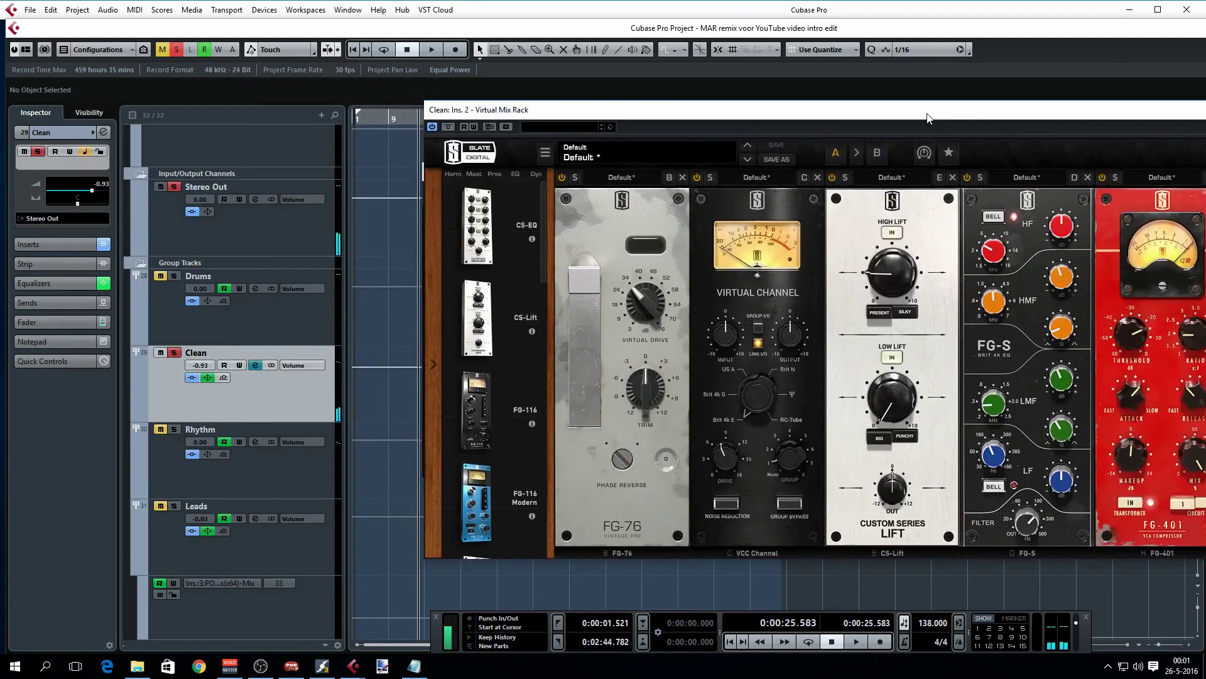
pyautogui.click(174, 352)
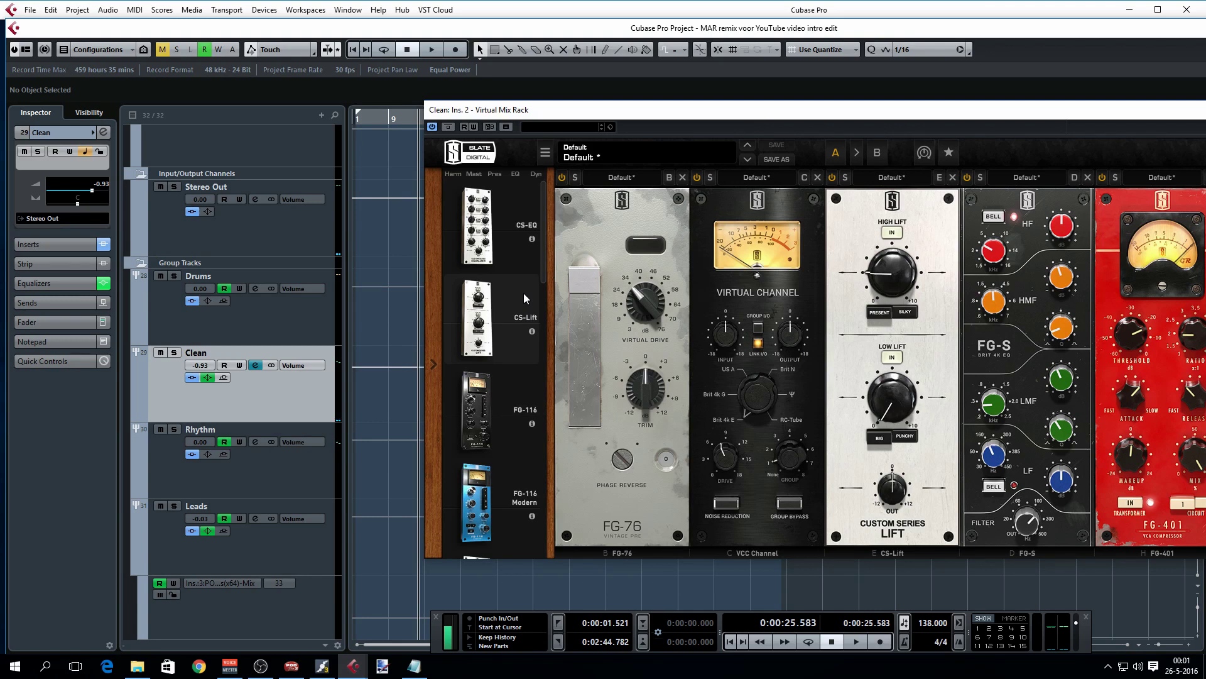
pyautogui.press('space')
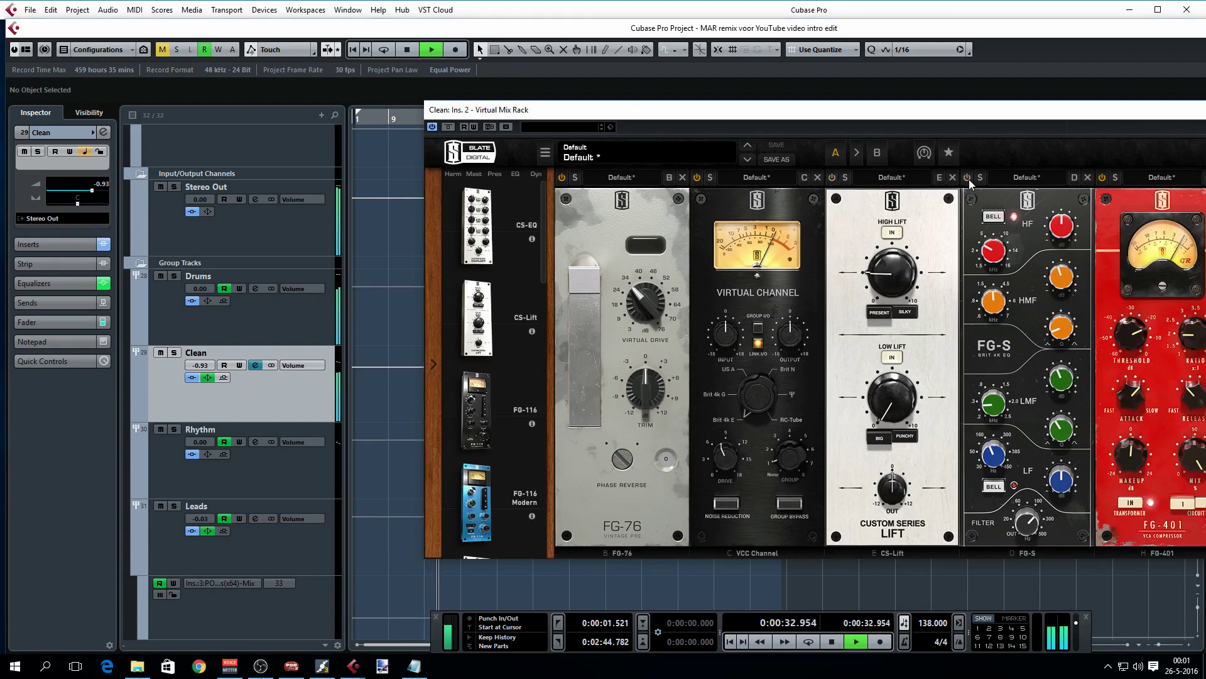
pyautogui.click(833, 178)
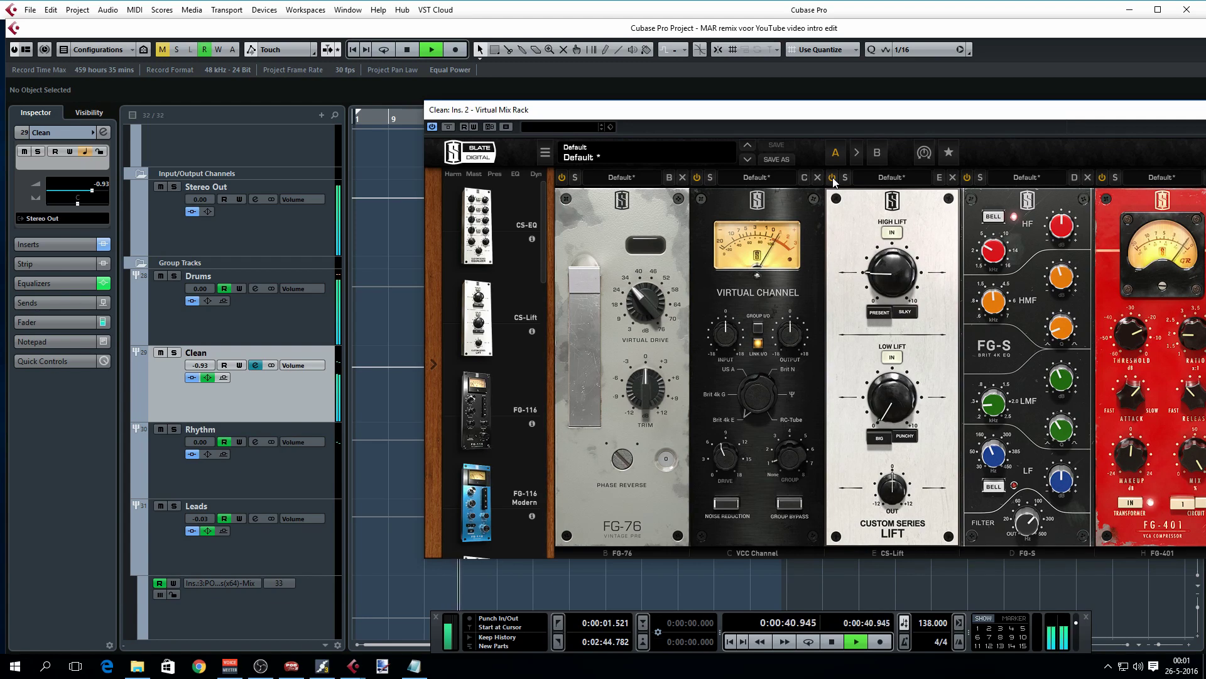
pyautogui.click(832, 177)
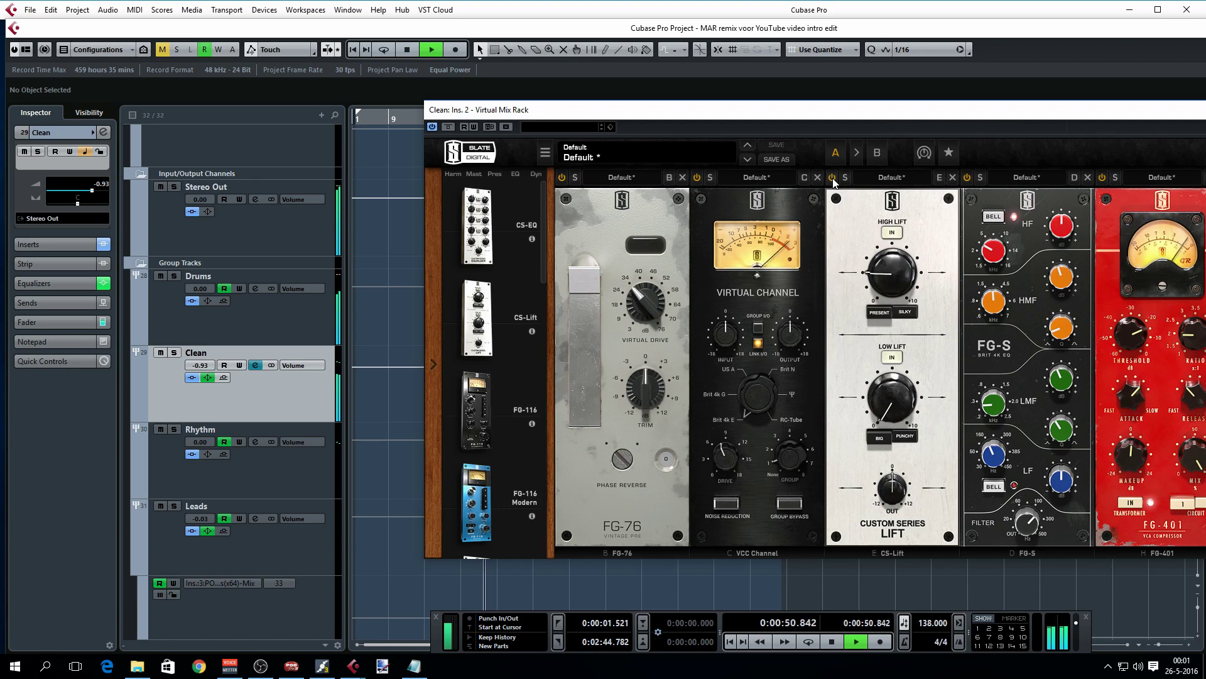
pyautogui.press('space')
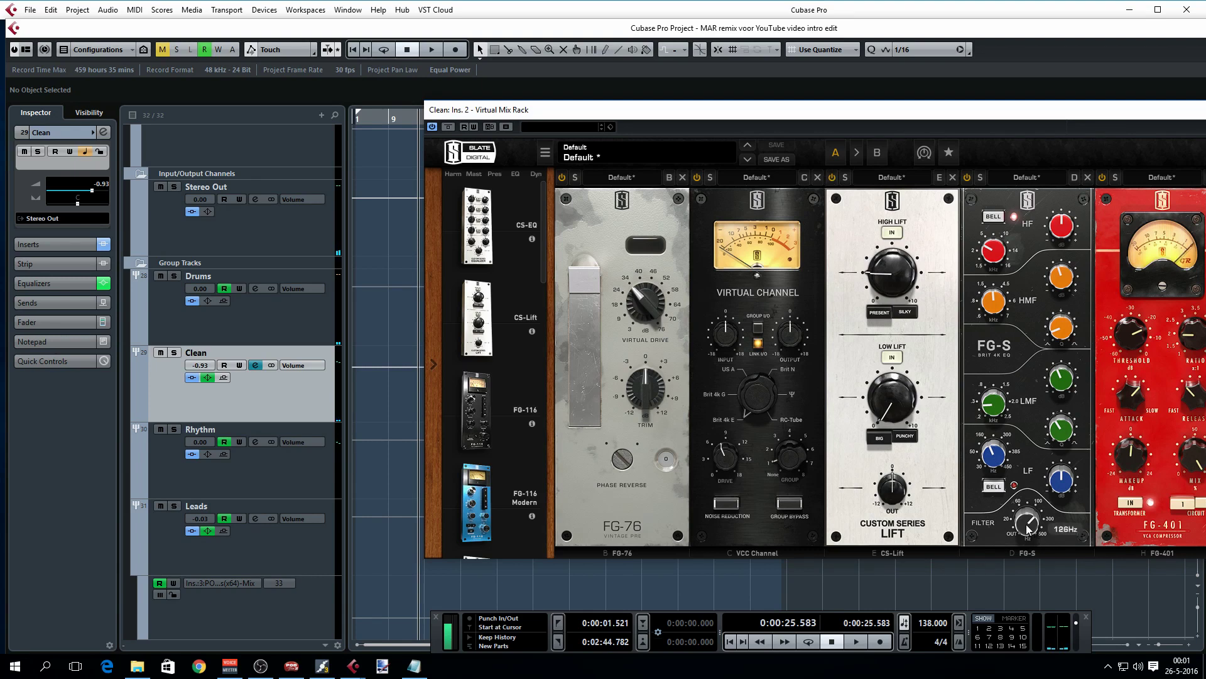
# Compare the Clean group's entire Virtual Mix Rack bypassed and active, first with the group soloed and then in the full mix
pyautogui.moveTo(1125, 122); pyautogui.dragTo(1003, 95)
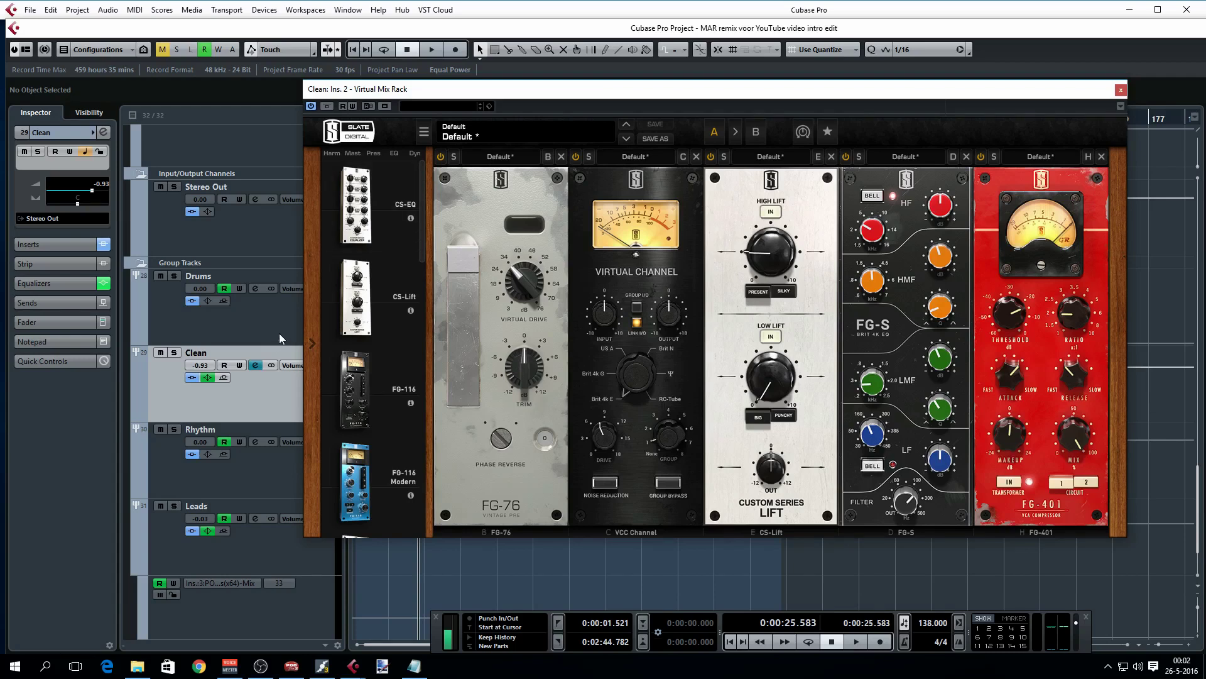
pyautogui.click(174, 352)
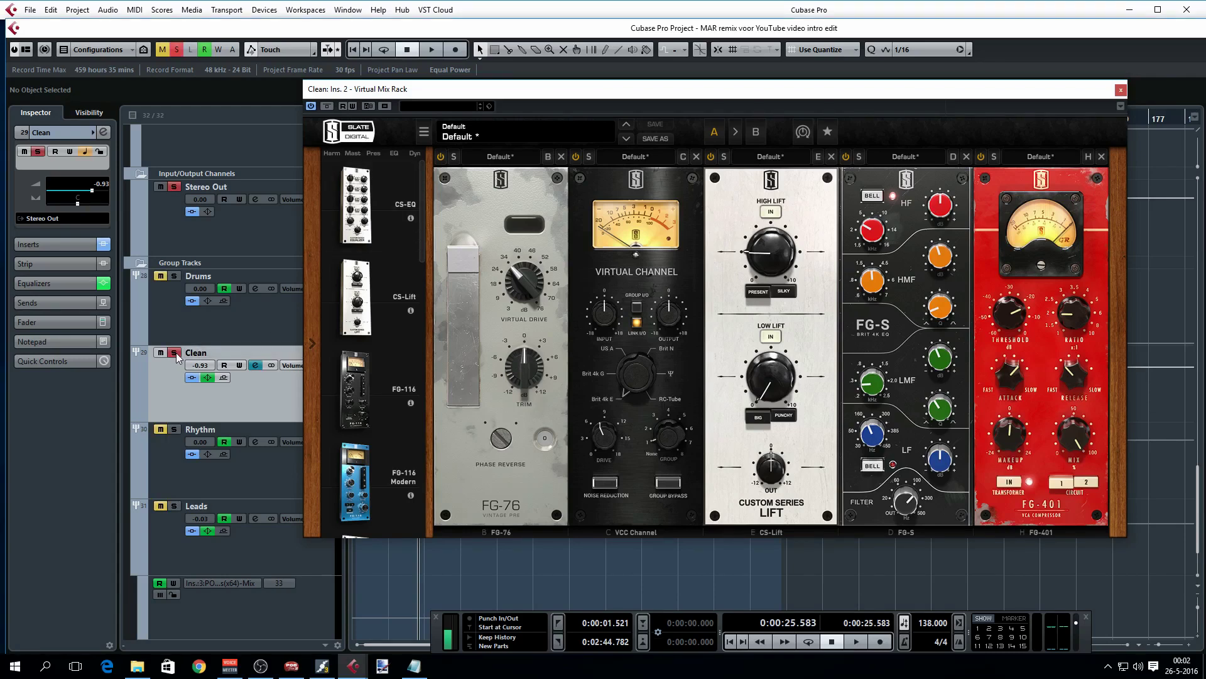
pyautogui.press('space')
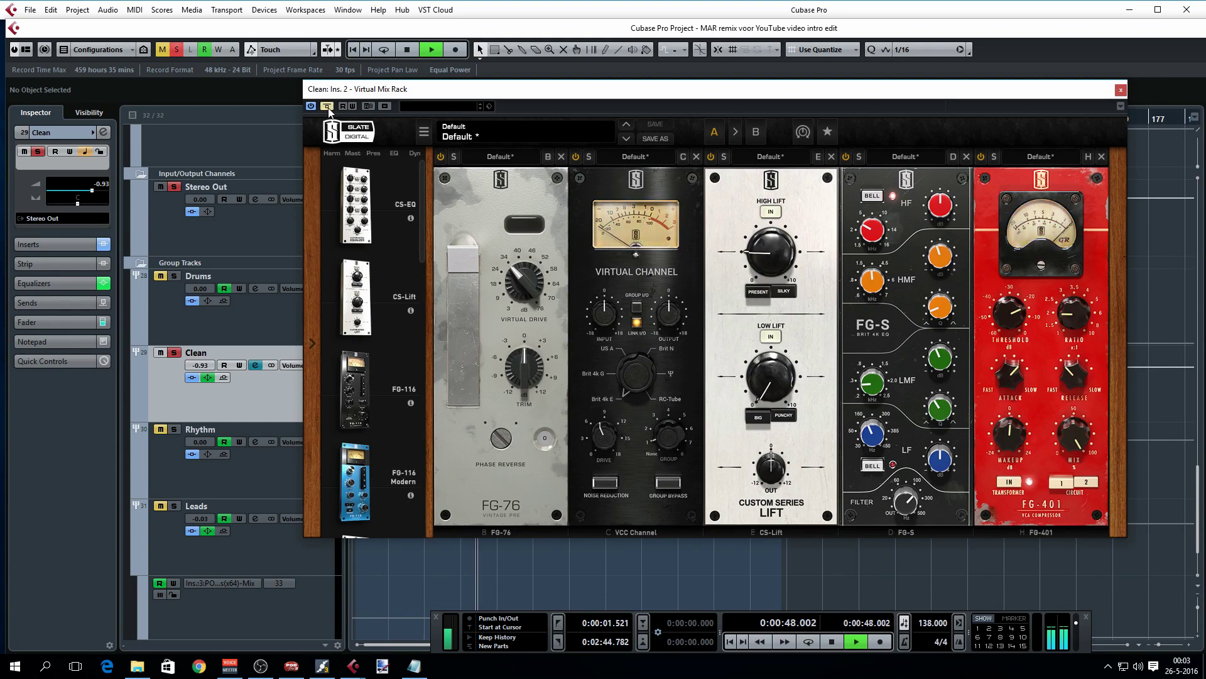
pyautogui.click(174, 353)
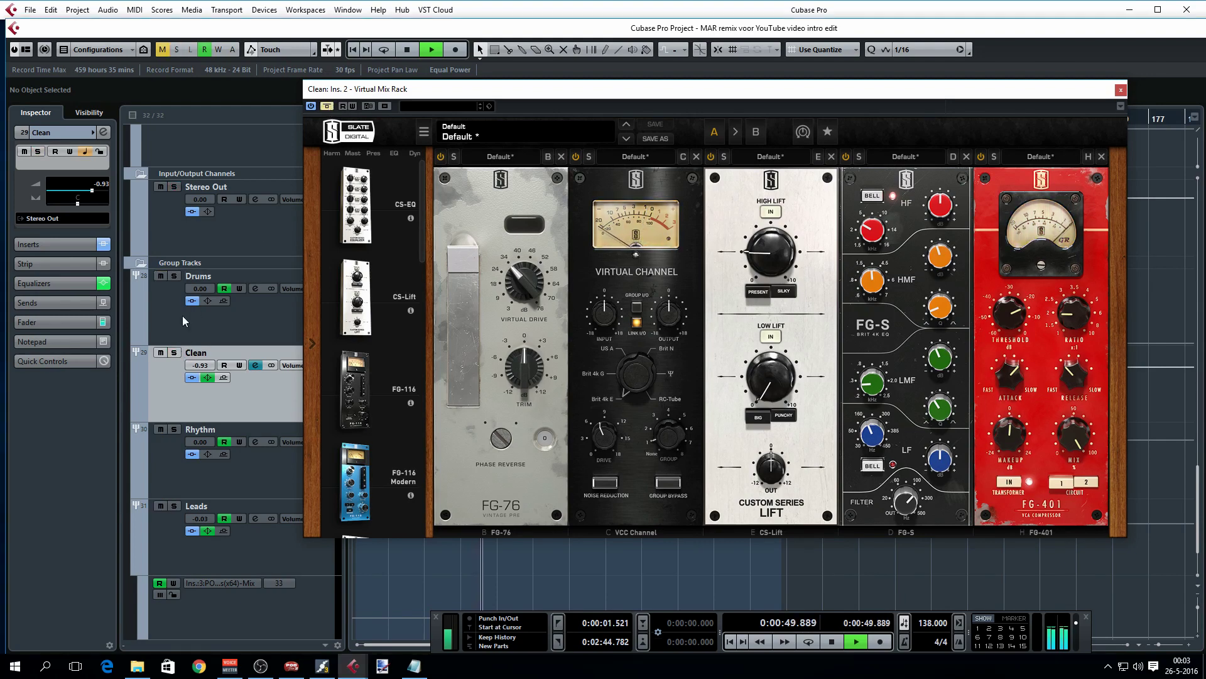
pyautogui.click(326, 107)
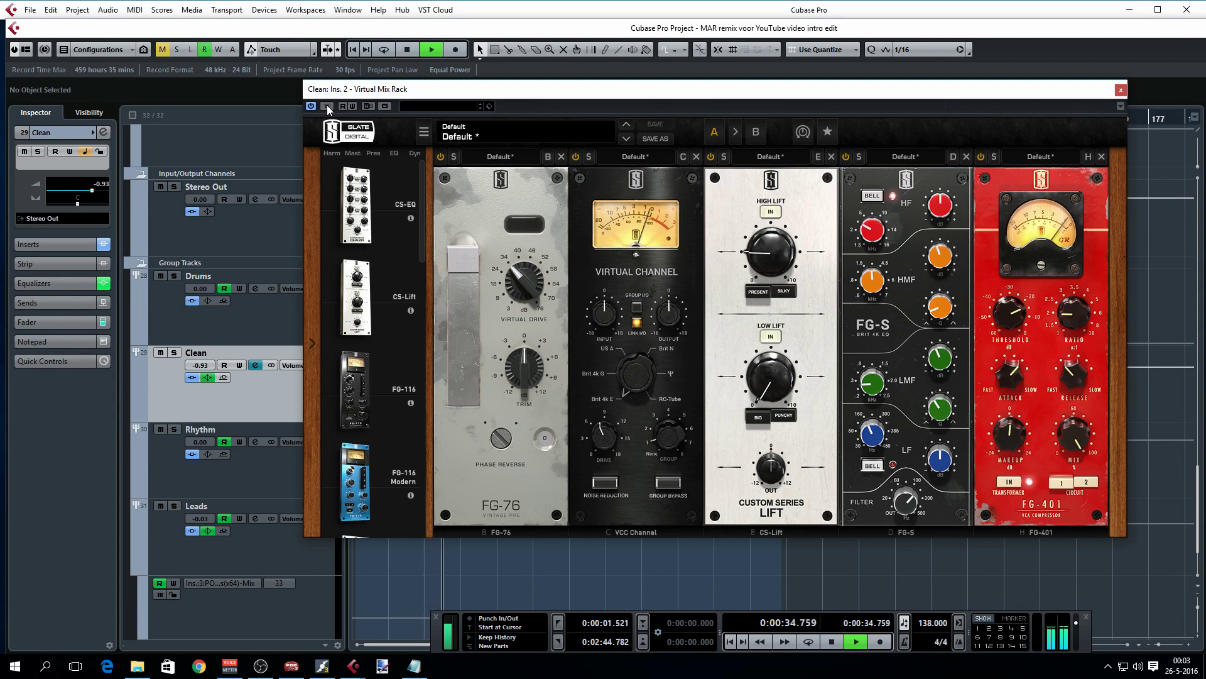
pyautogui.click(326, 106)
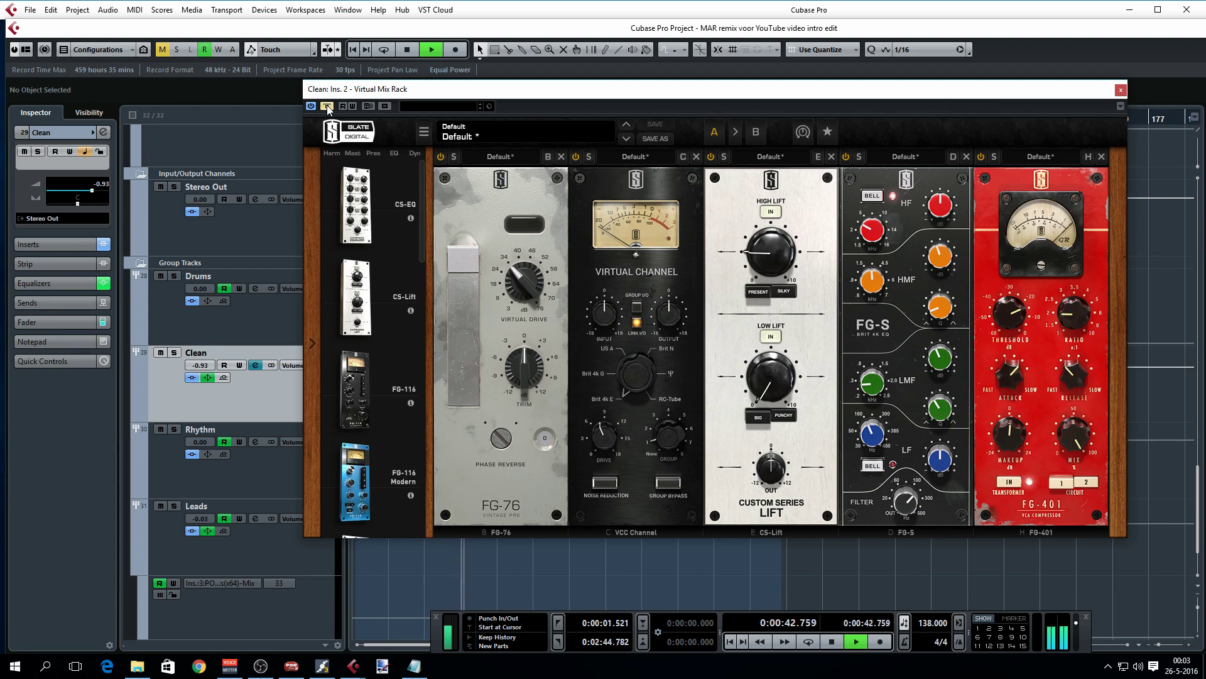
pyautogui.click(326, 107)
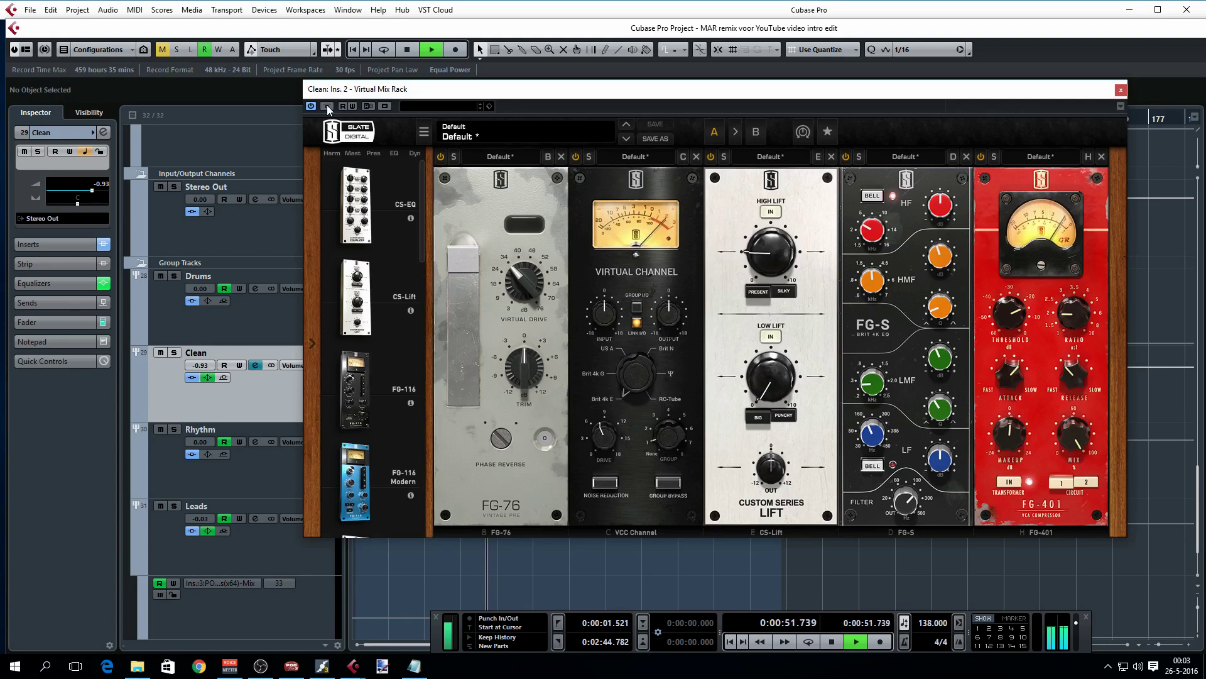
pyautogui.press('space')
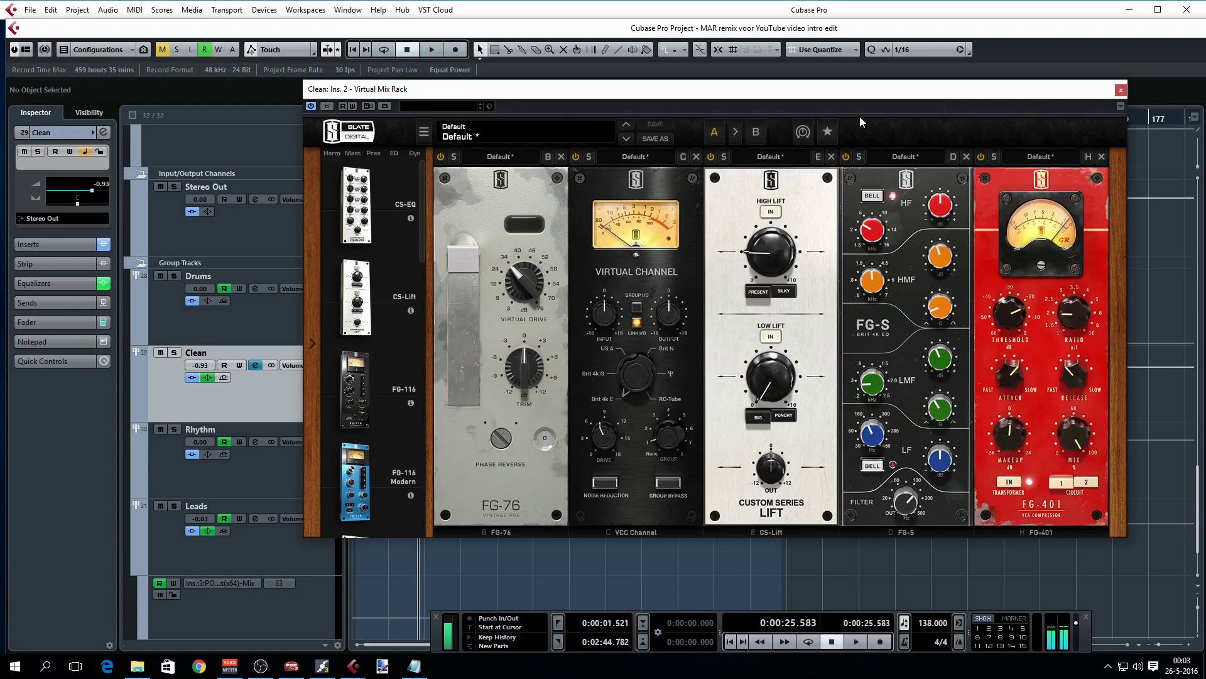
# Close the Clean group's rack, solo the Rotary track and listen to its part
pyautogui.click(1120, 91)
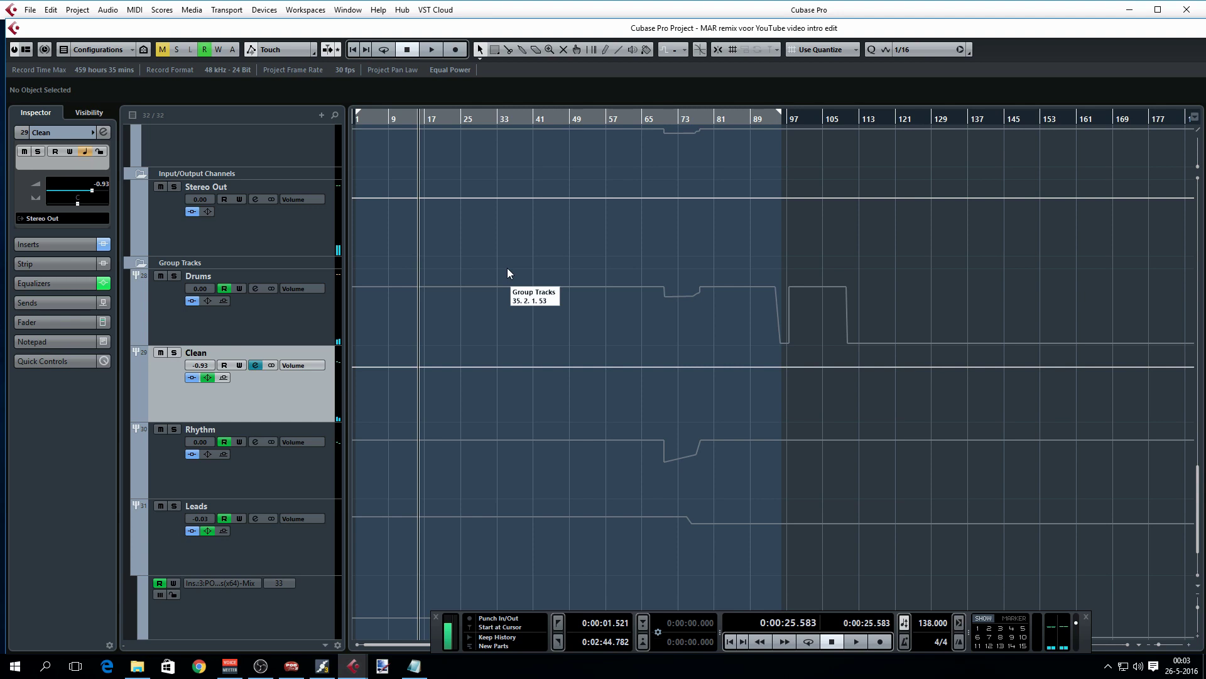
pyautogui.scroll(5, 507, 269)
pyautogui.scroll(10, 509, 273)
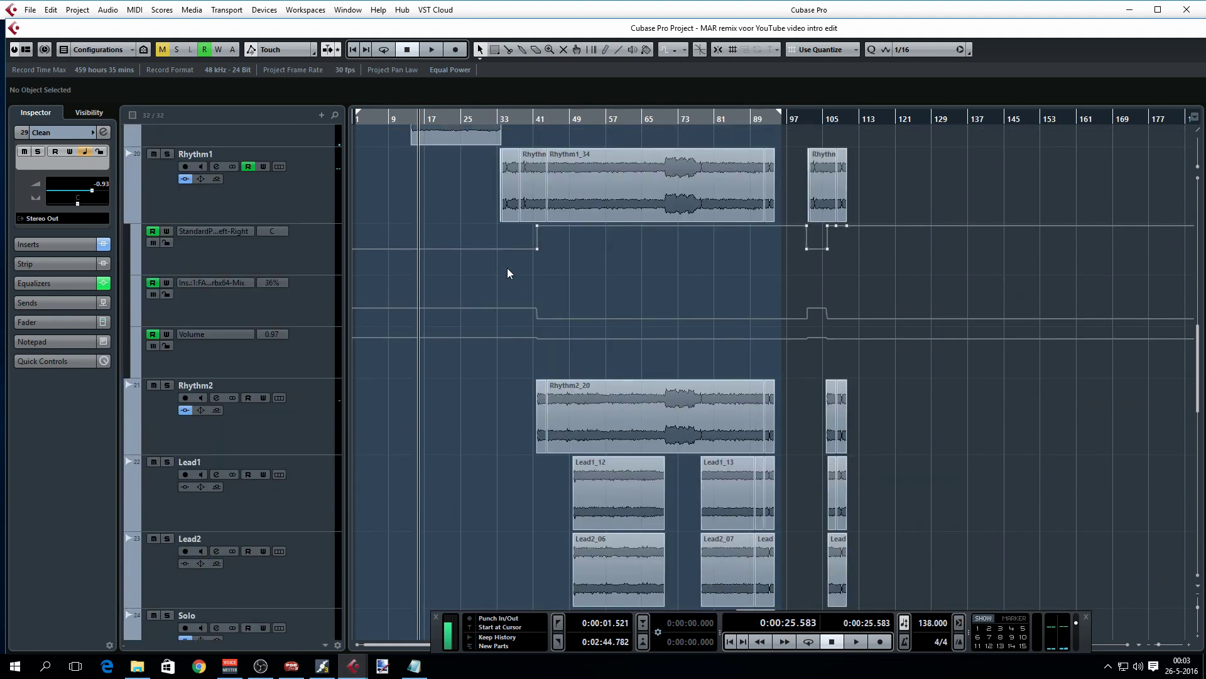
pyautogui.scroll(-15, 507, 268)
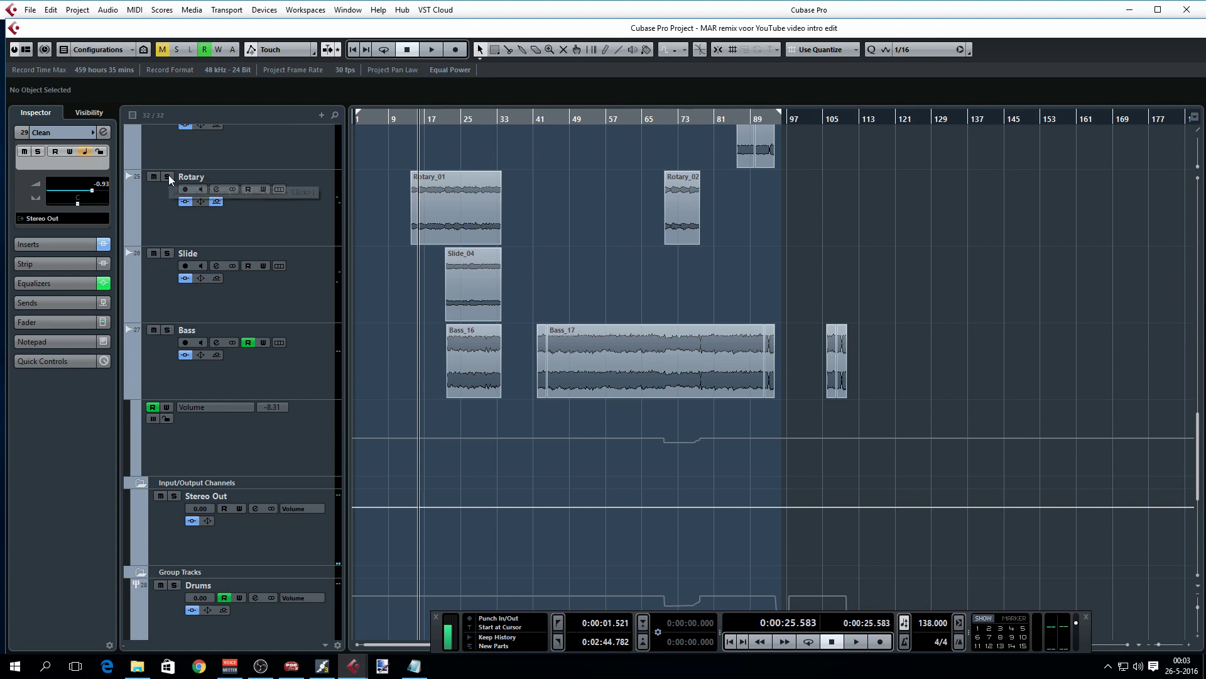
pyautogui.click(168, 176)
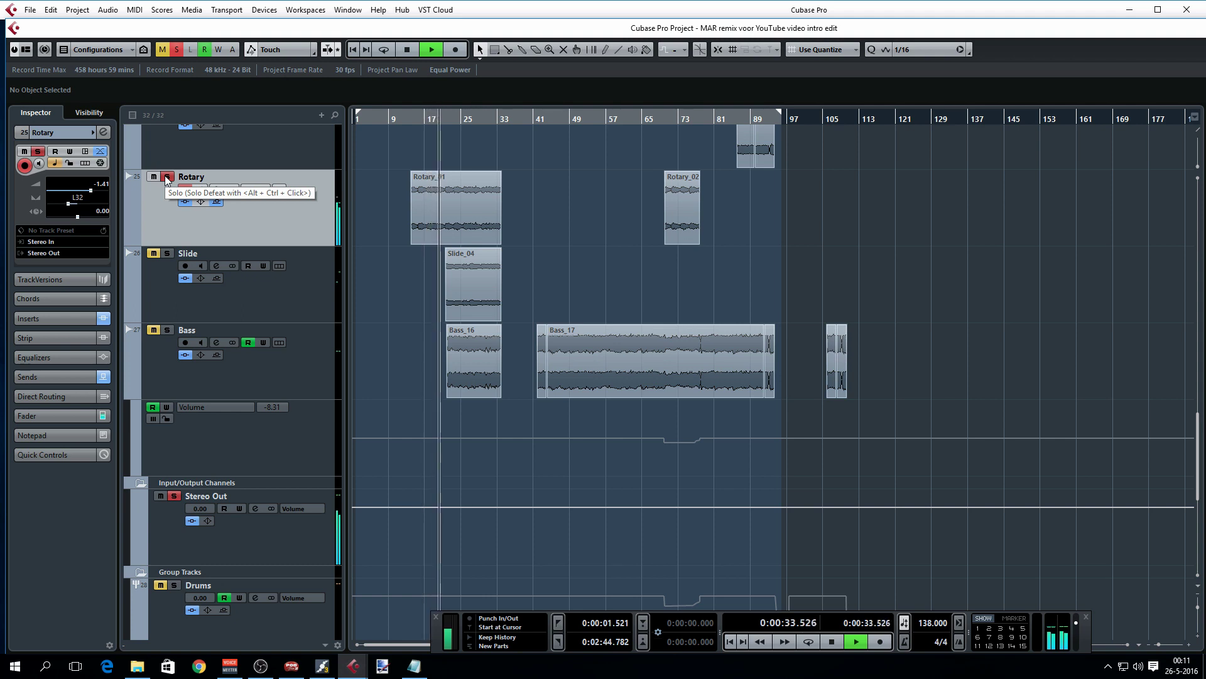
pyautogui.press('space')
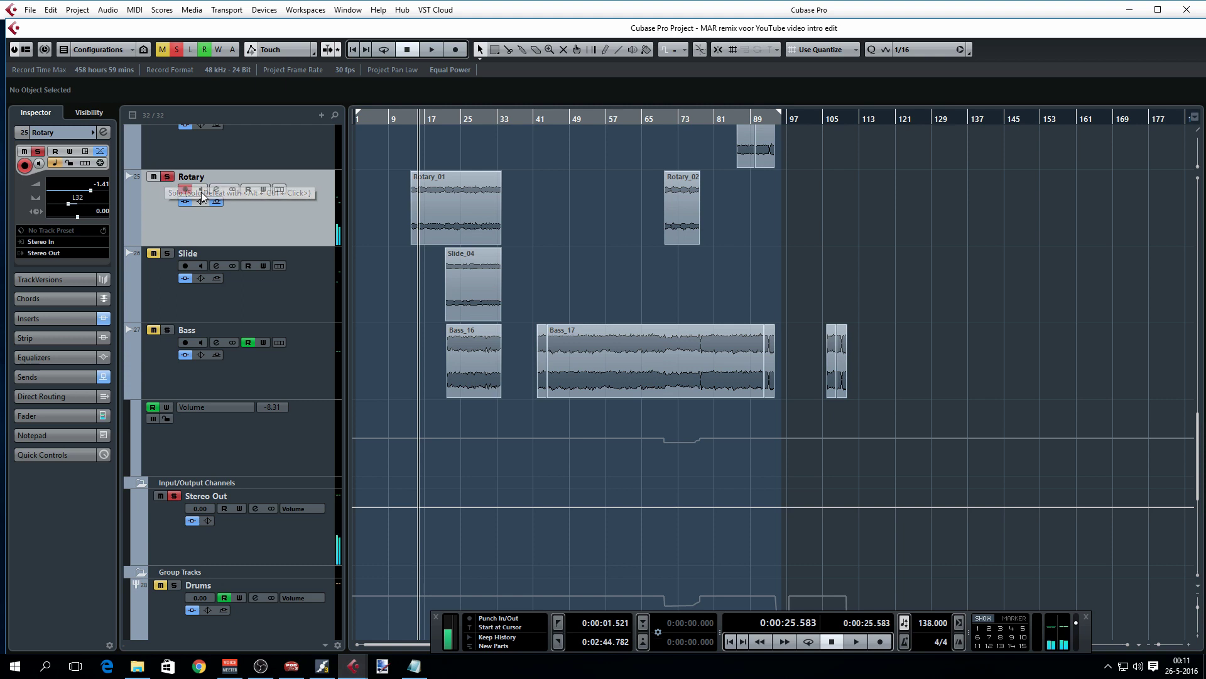
# Examine the FG-73, Virtual Channel and FG-N modules in the Rotary track's Virtual Mix Rack, closing its plug-in and channel windows when done
pyautogui.click(216, 188)
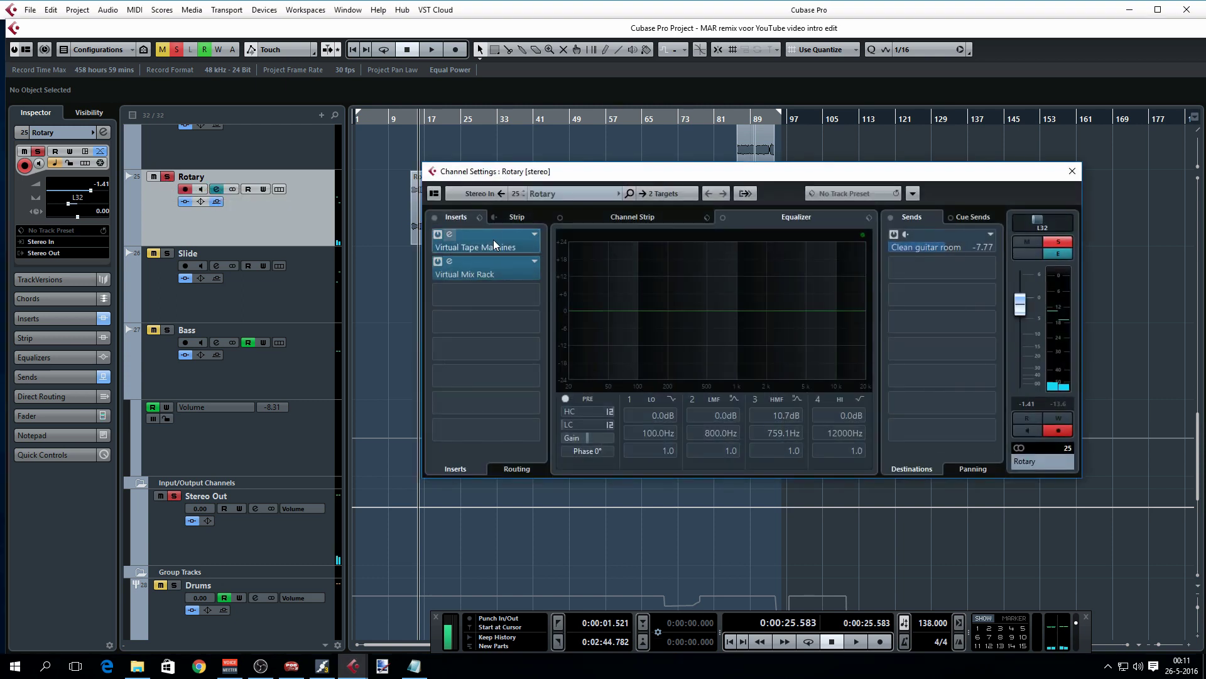
pyautogui.doubleClick(478, 274)
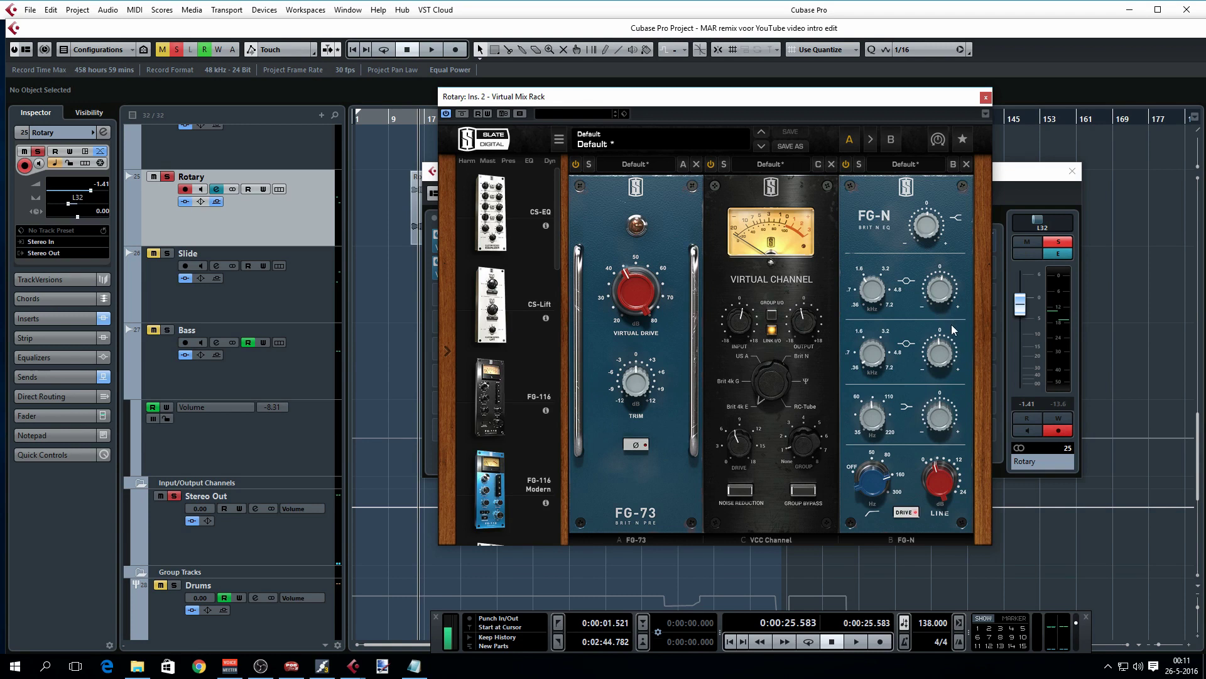
pyautogui.moveTo(936, 296); pyautogui.dragTo(941, 295)
pyautogui.moveTo(945, 239); pyautogui.dragTo(1003, 283)
pyautogui.click(986, 99)
pyautogui.click(1072, 173)
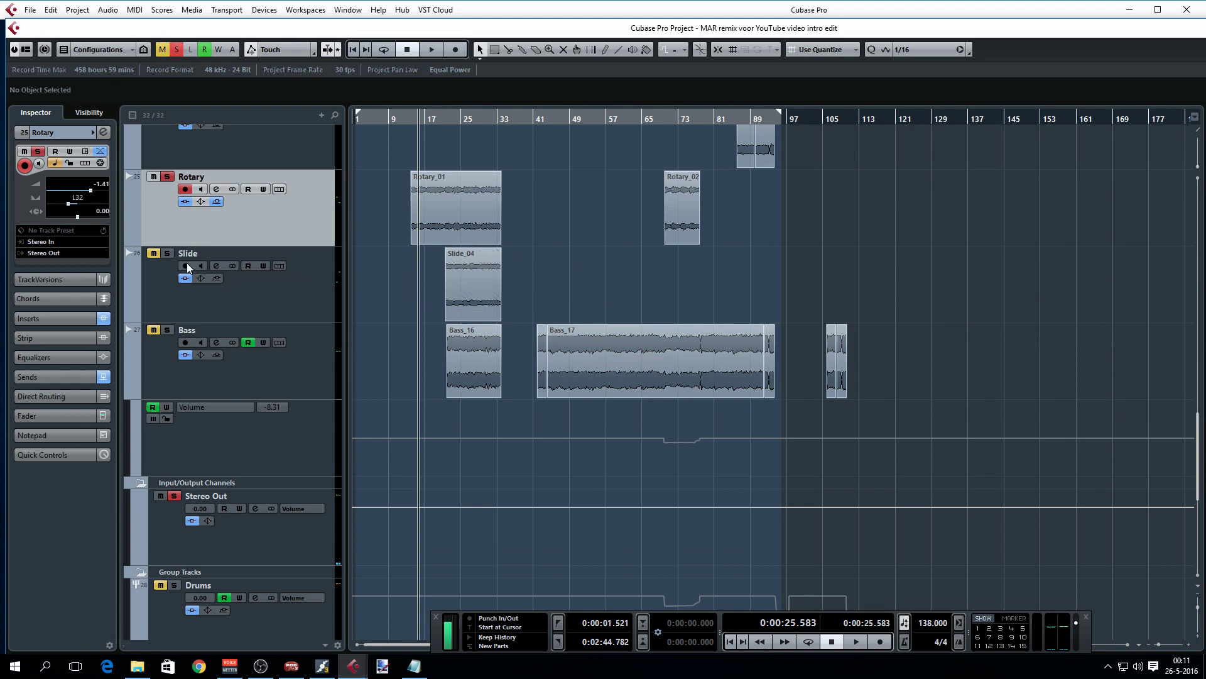
# Solo the Slide track instead of Rotary and listen from the start of the Slide_04 clip
pyautogui.click(168, 254)
pyautogui.click(168, 177)
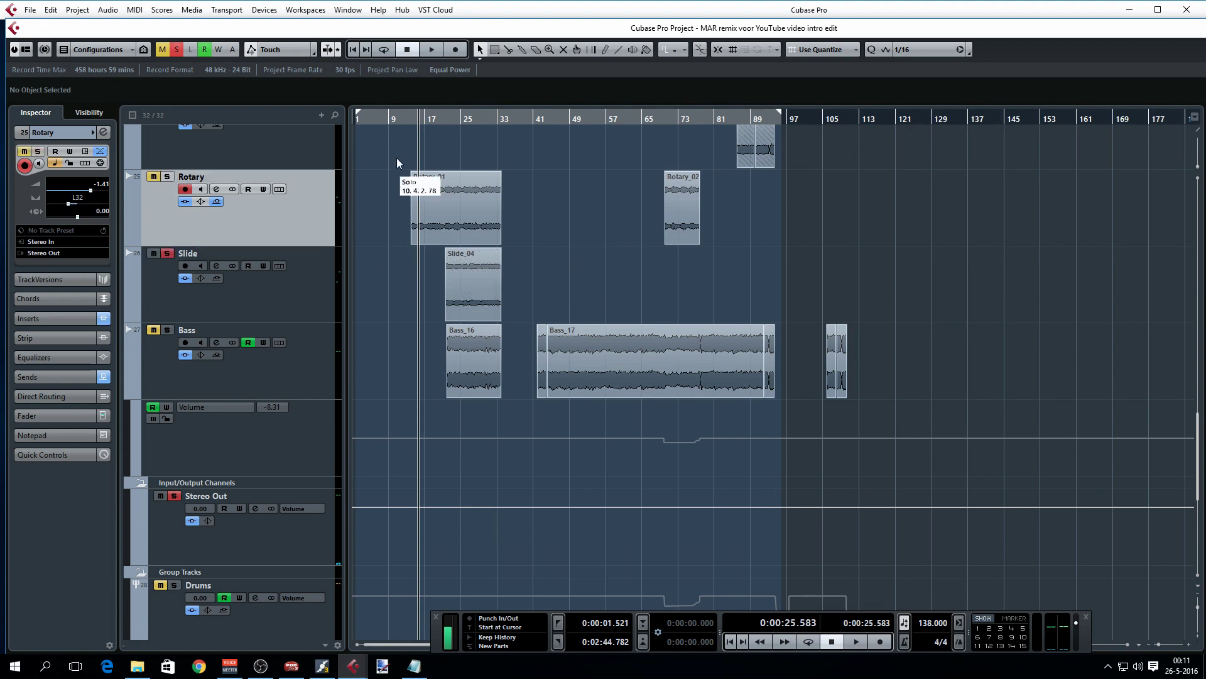
pyautogui.click(450, 119)
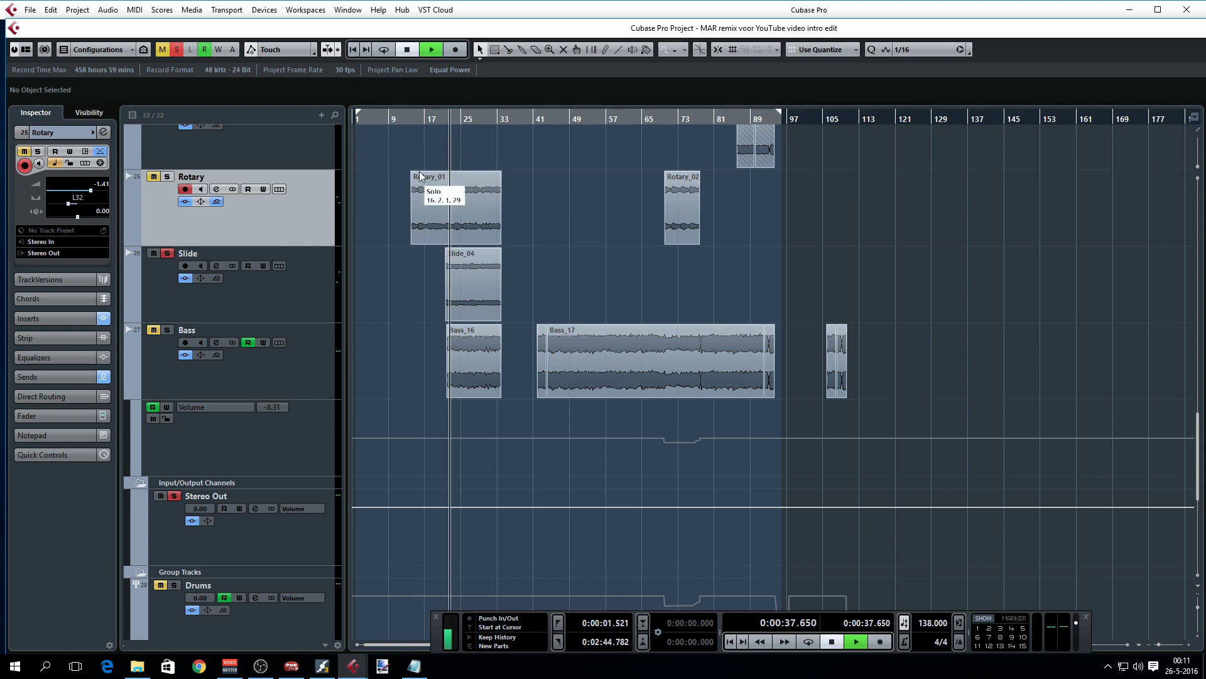
pyautogui.press('space')
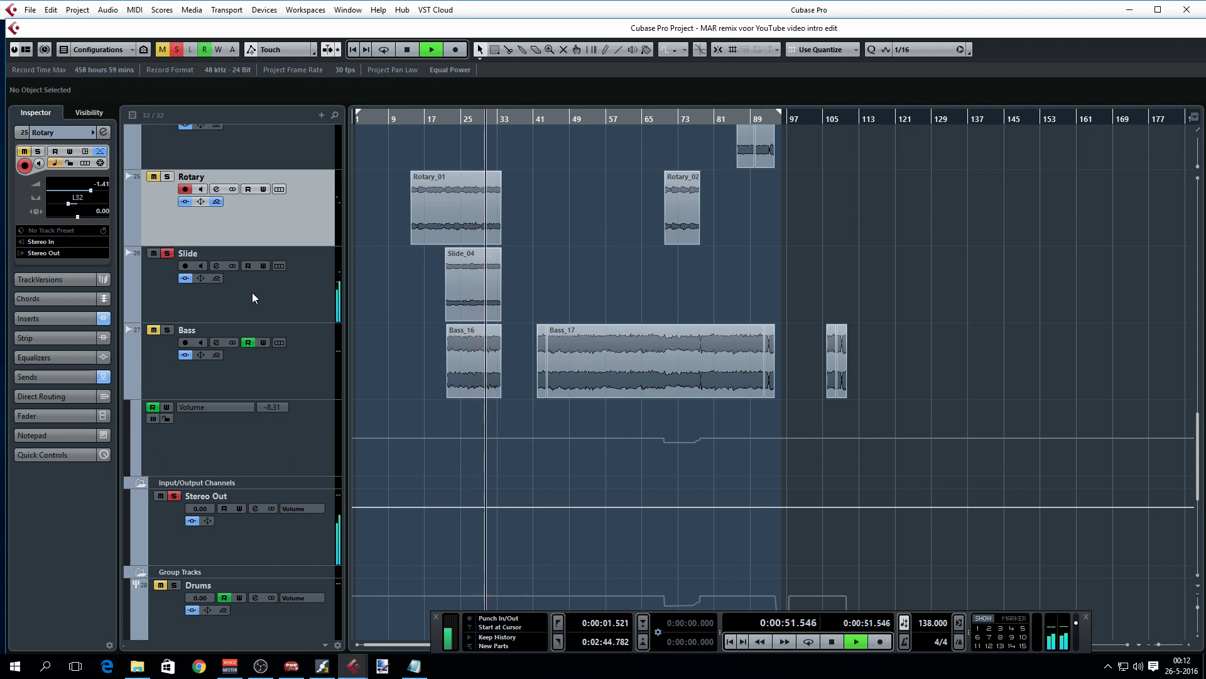
pyautogui.press('space')
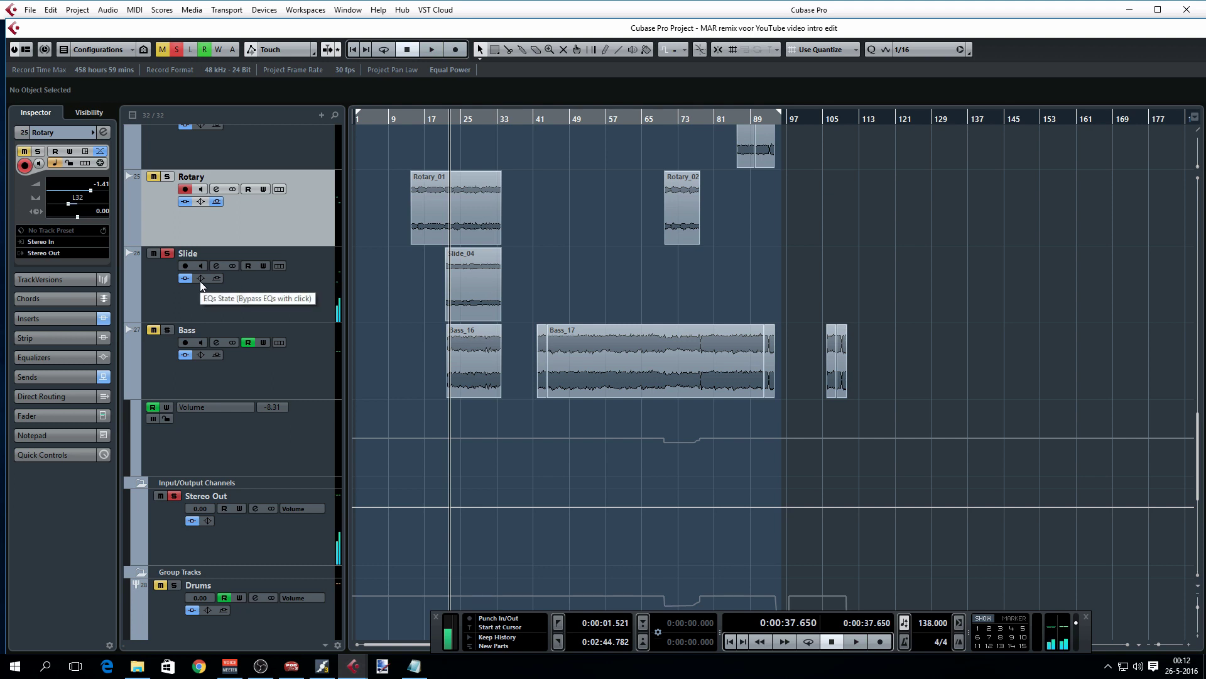
# In the Slide track's channel settings, view the Virtual Tape Machines insert and open the Virtual Mix Rack insert
pyautogui.click(215, 266)
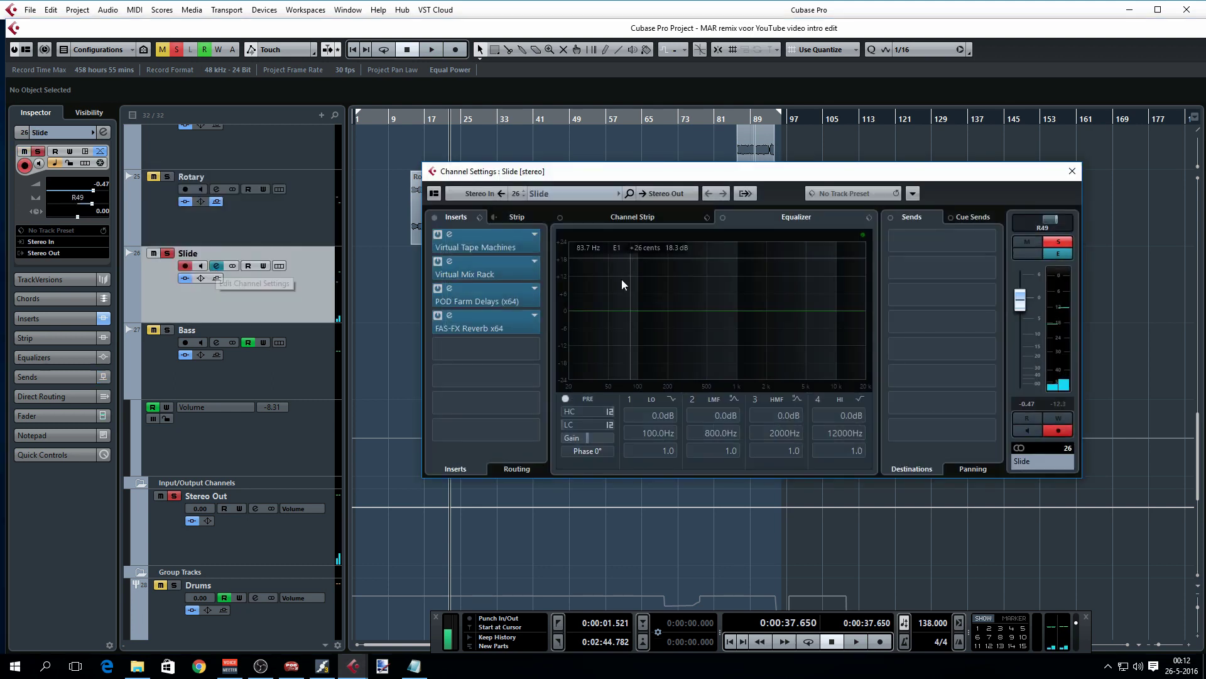
pyautogui.click(496, 239)
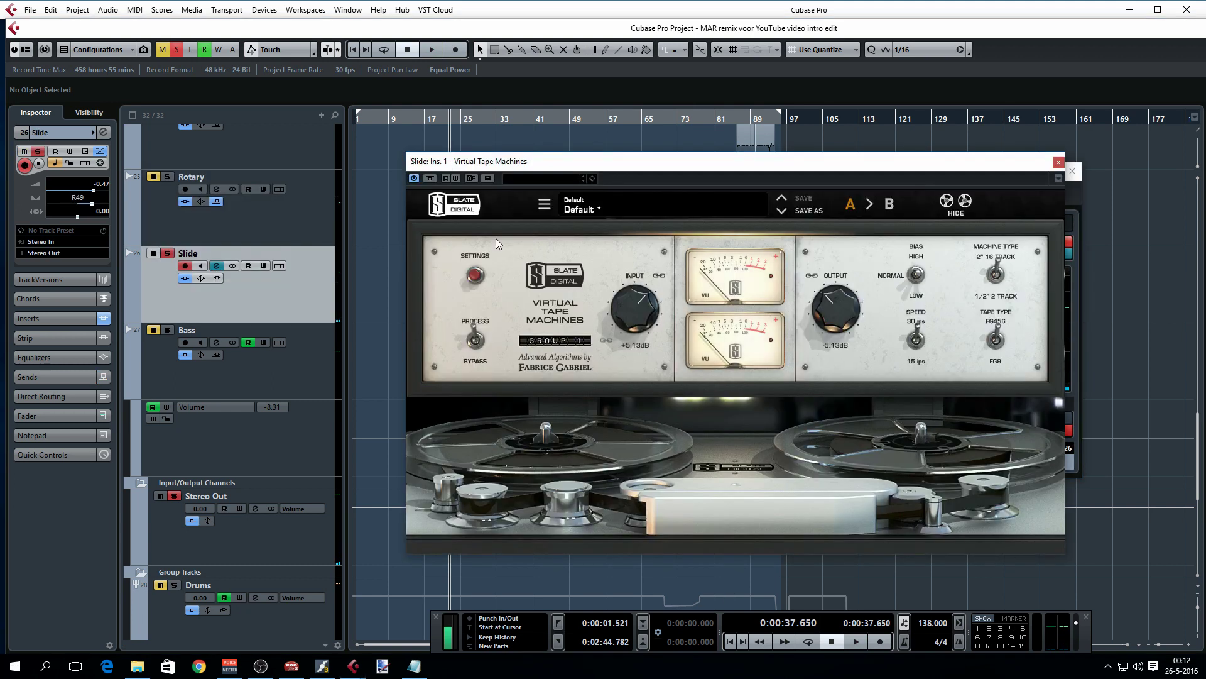
pyautogui.click(1059, 164)
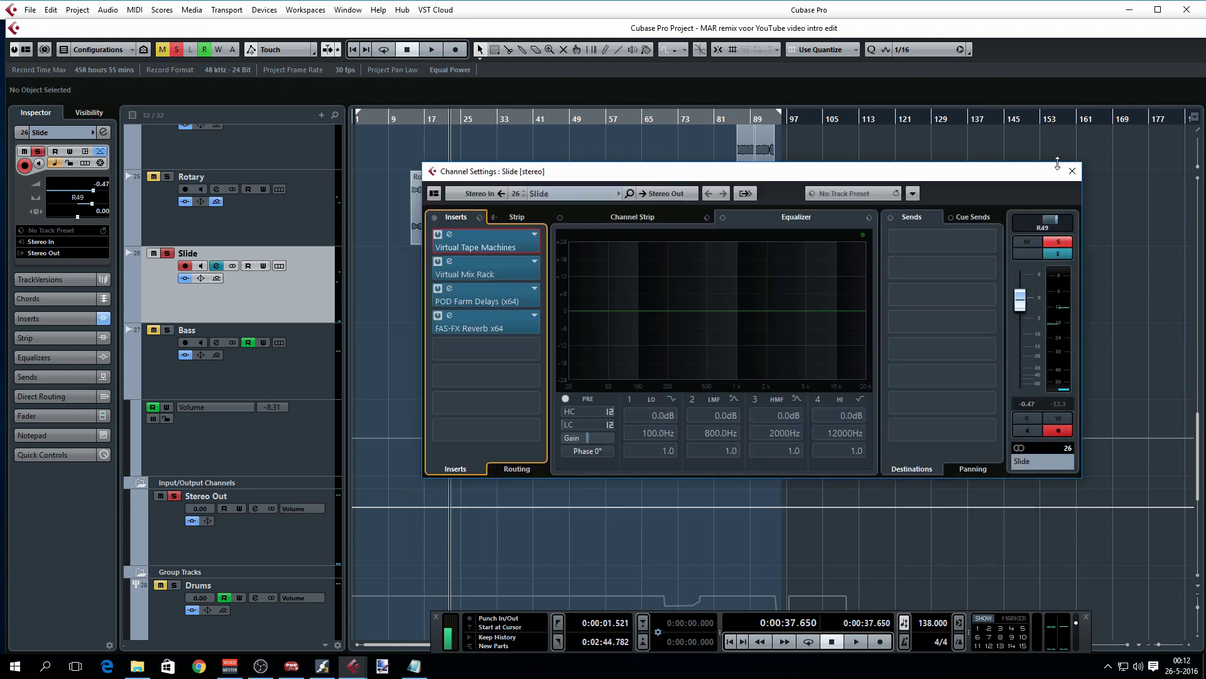
pyautogui.click(508, 266)
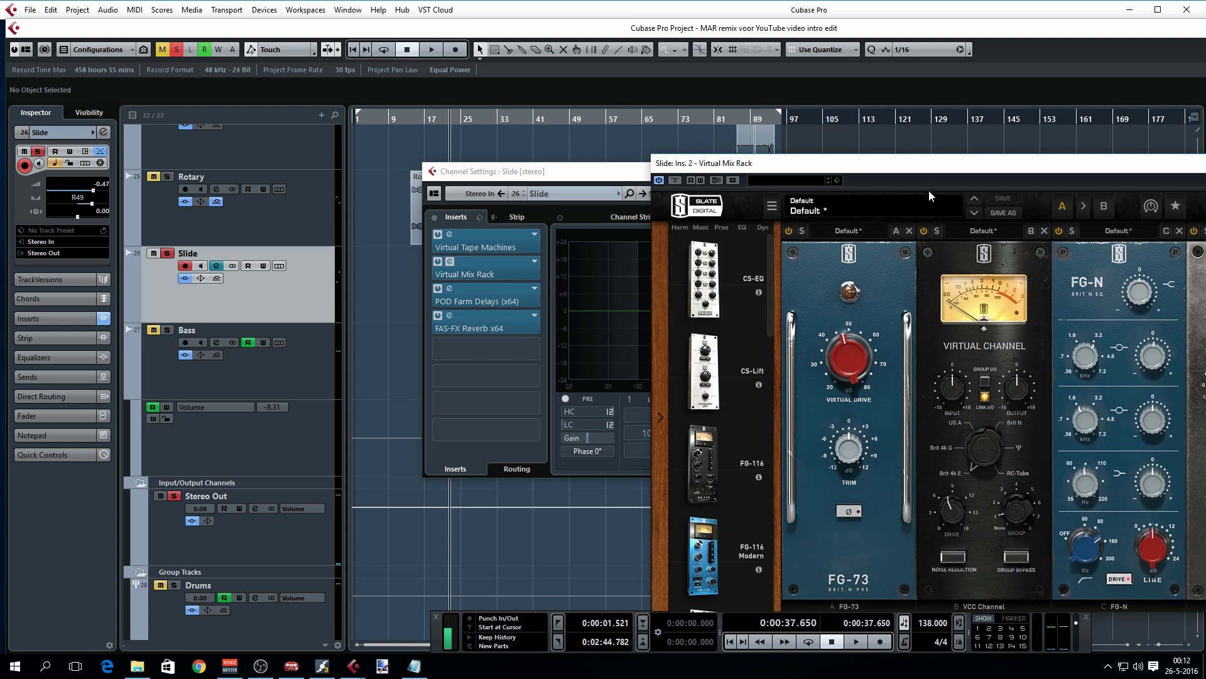
# Examine the Slide track's Virtual Mix Rack modules and toggle the rack's bypass during playback to compare the sound
pyautogui.moveTo(932, 165); pyautogui.dragTo(522, 87)
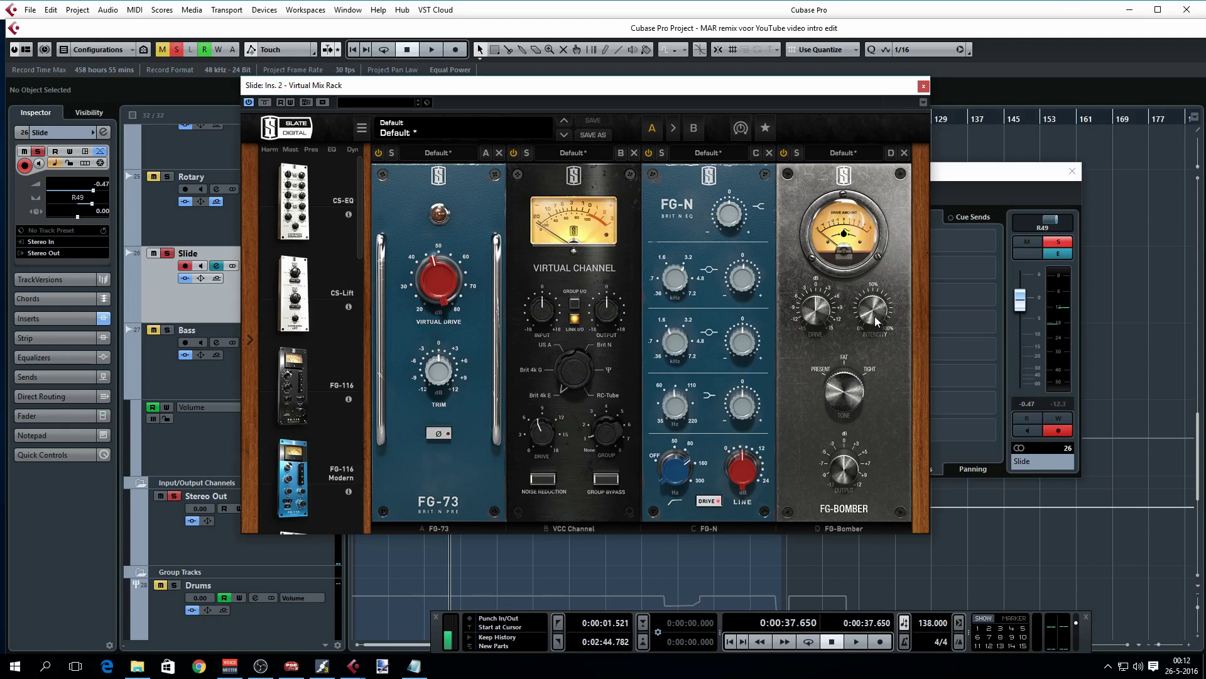
pyautogui.moveTo(834, 394)
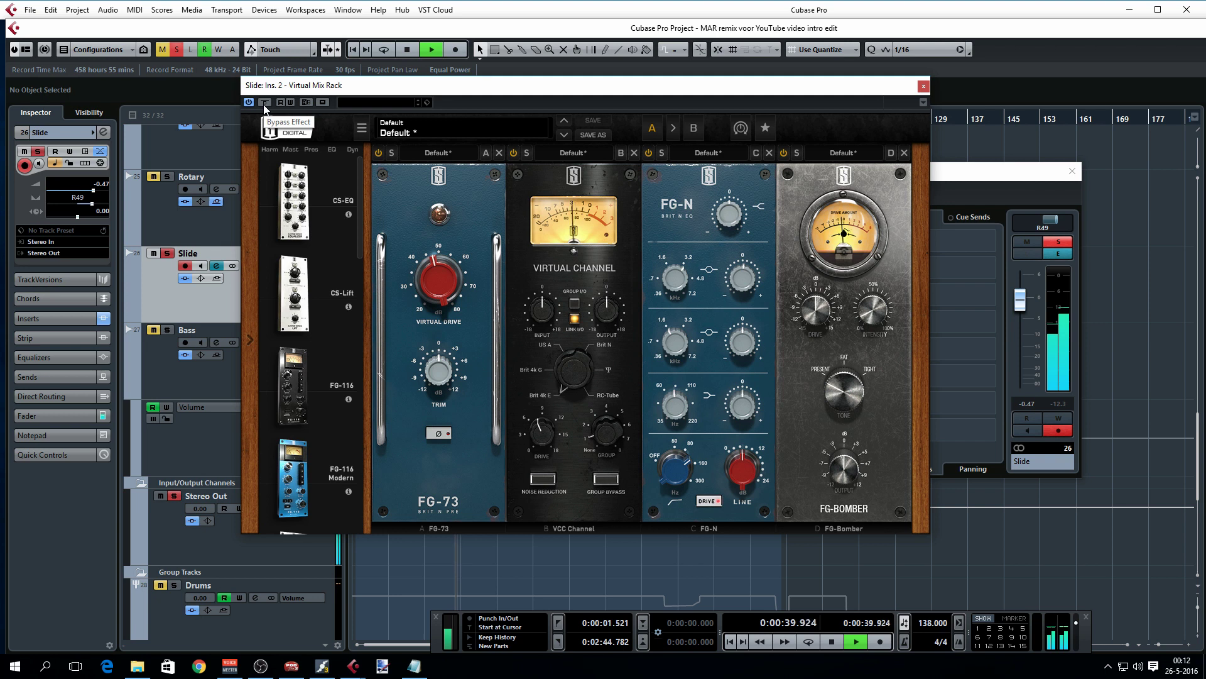
pyautogui.click(263, 104)
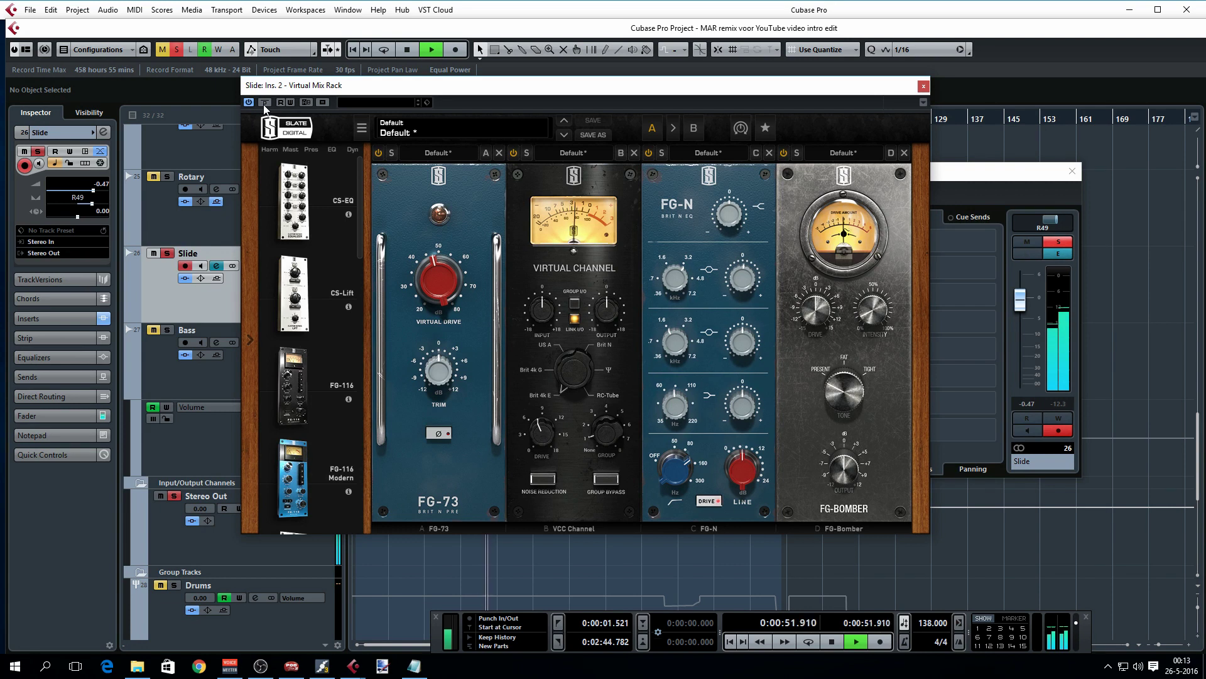
pyautogui.press('space')
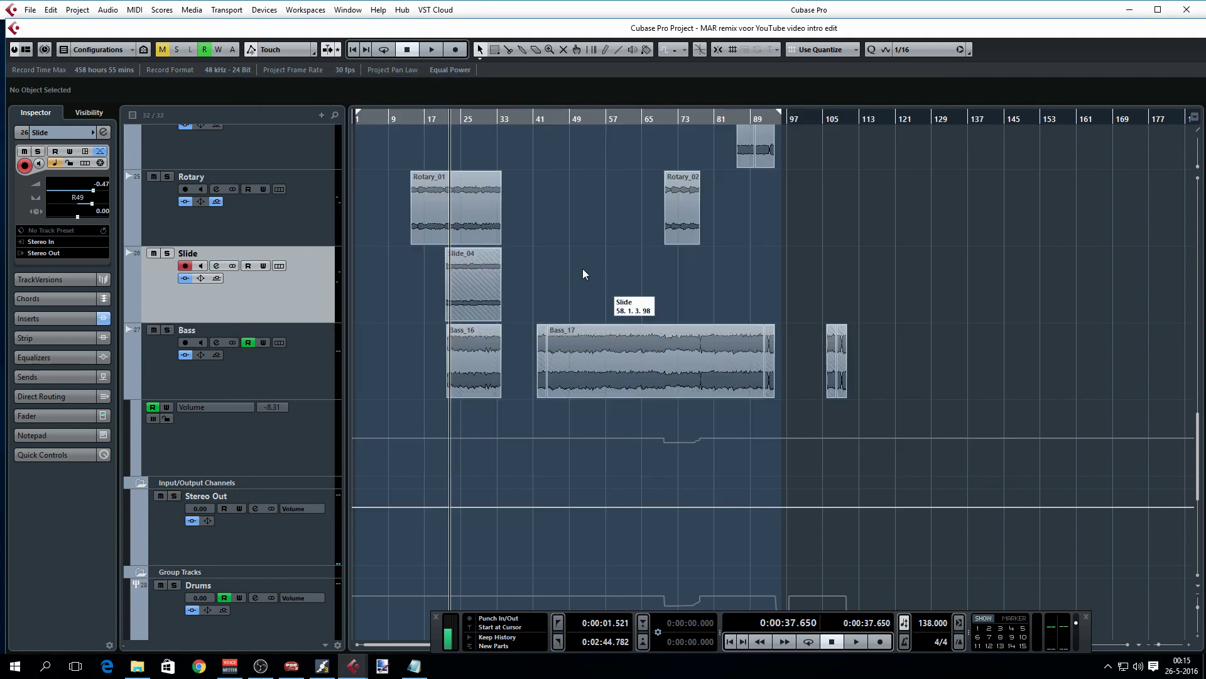
# Place the playback cursor at the start of the first Rhythm1 clip, around bar 33
pyautogui.scroll(6, 582, 273)
pyautogui.scroll(3, 383, 383)
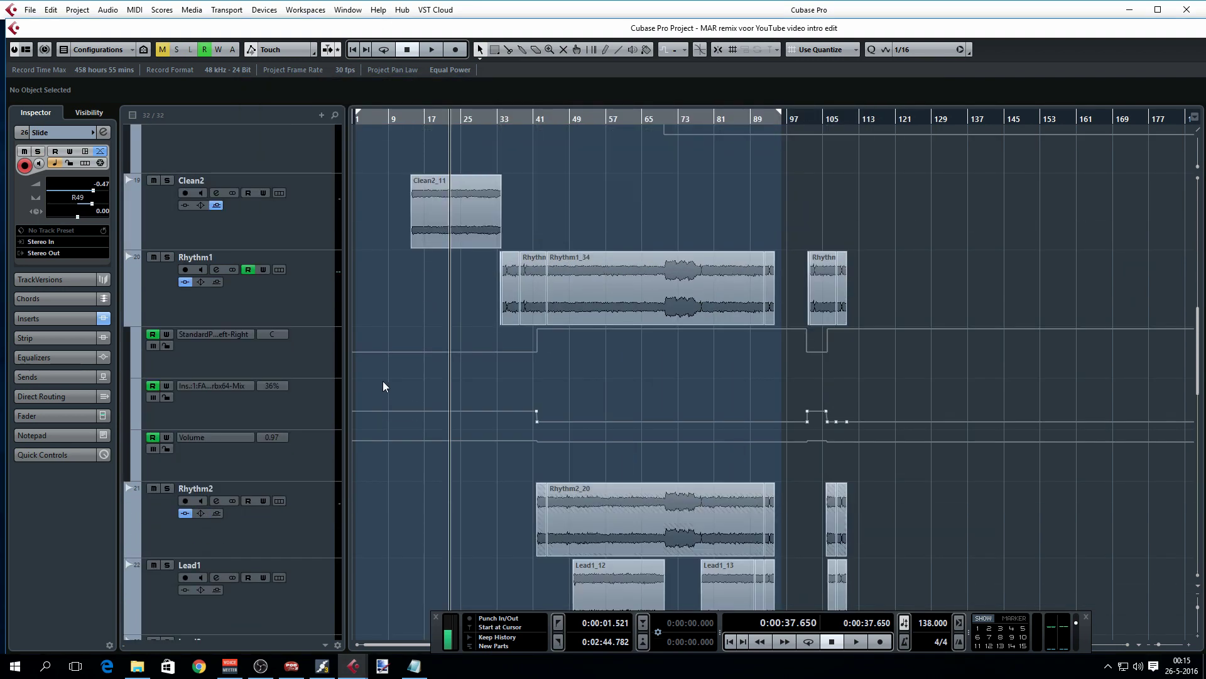
pyautogui.click(503, 120)
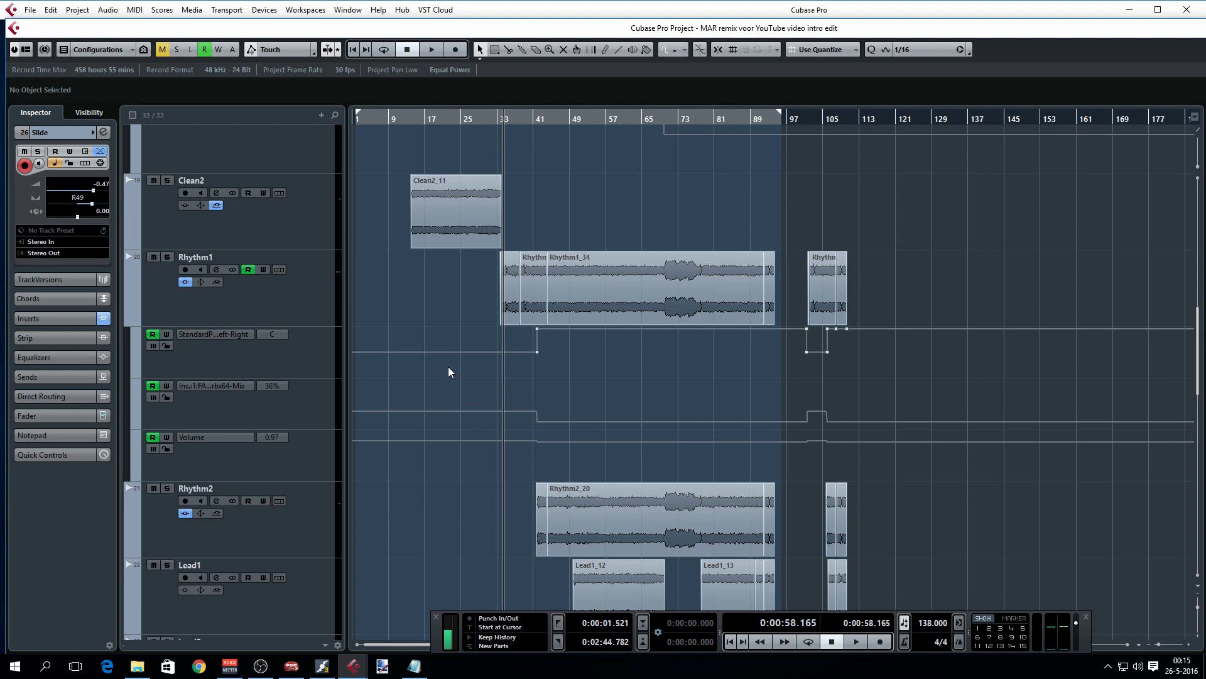
# Switch to Axe-Edit and load preset 464, Friedman HBE Variax humbucker
pyautogui.click(323, 666)
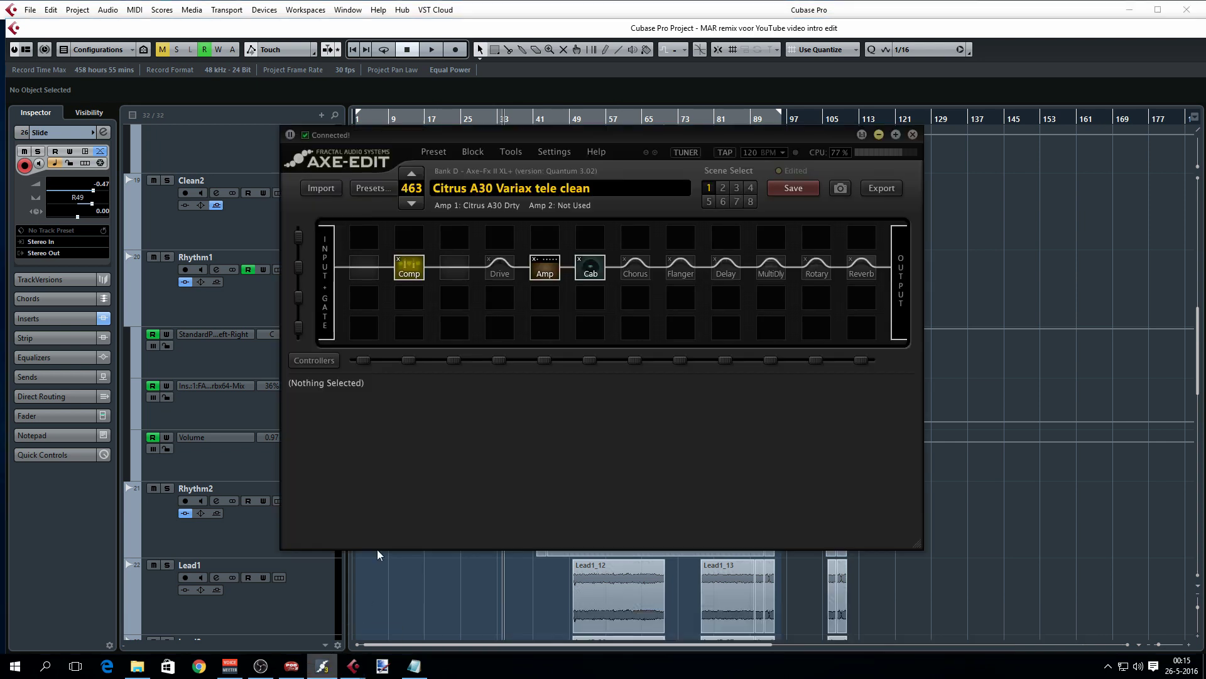
pyautogui.click(390, 190)
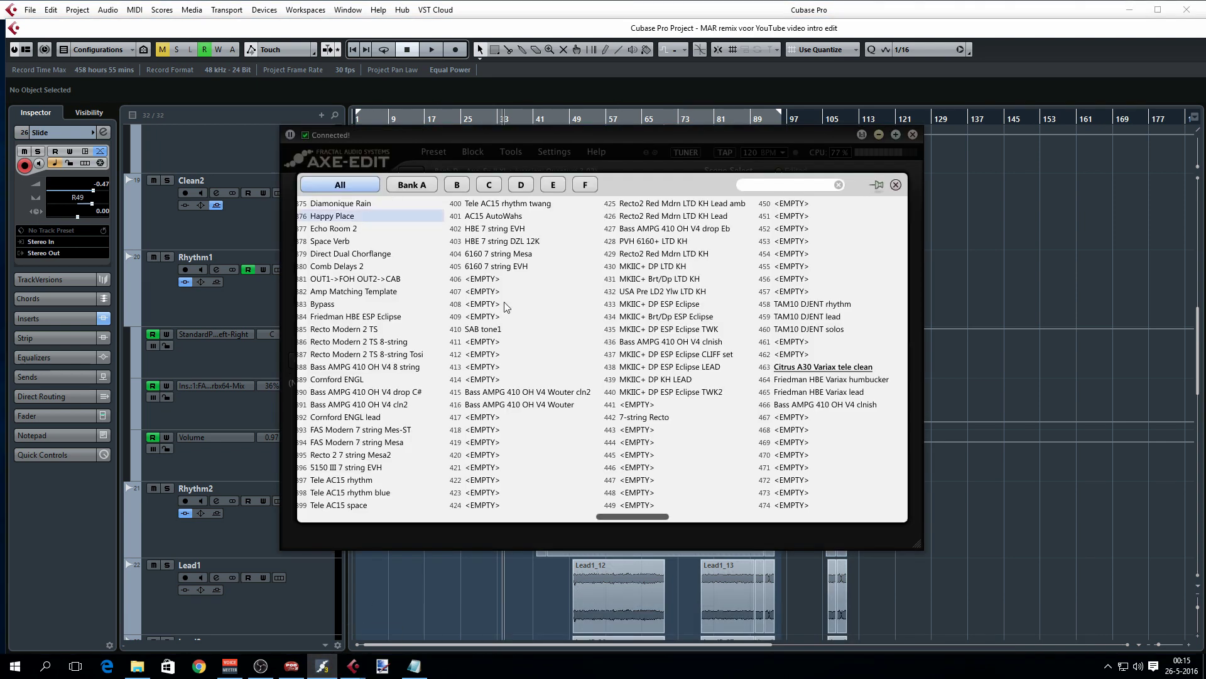
pyautogui.click(851, 382)
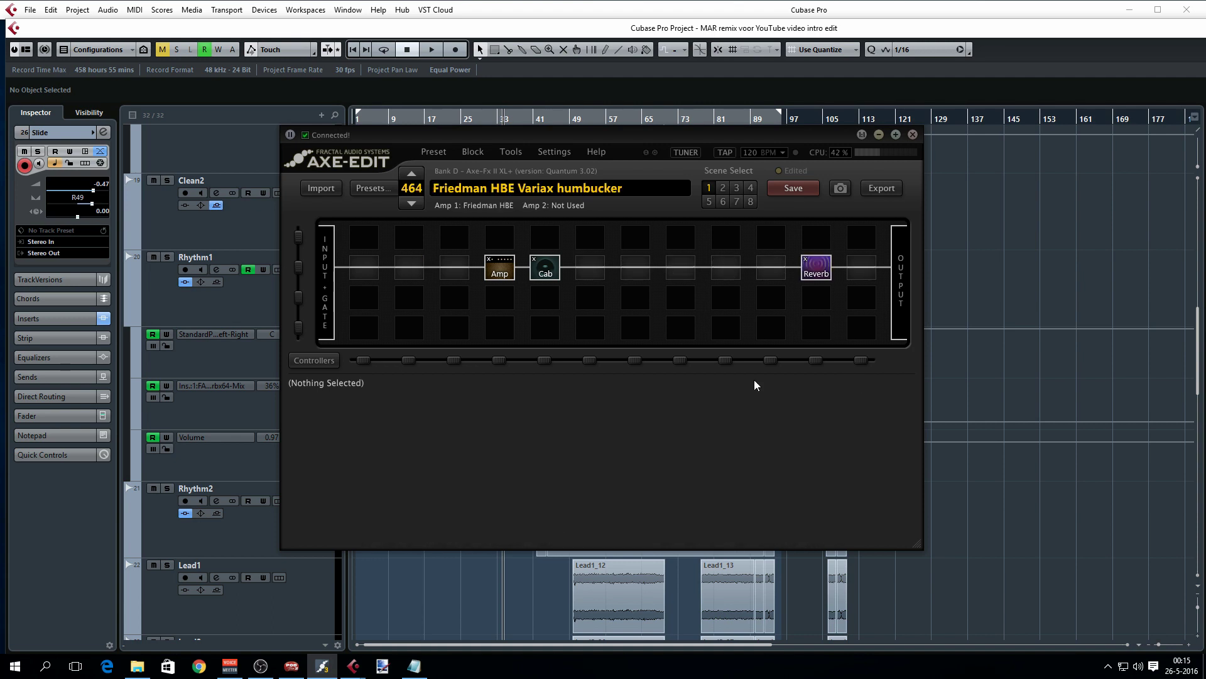
# Examine the preset's Amp and Cab block settings and return to the Cubase project
pyautogui.click(501, 271)
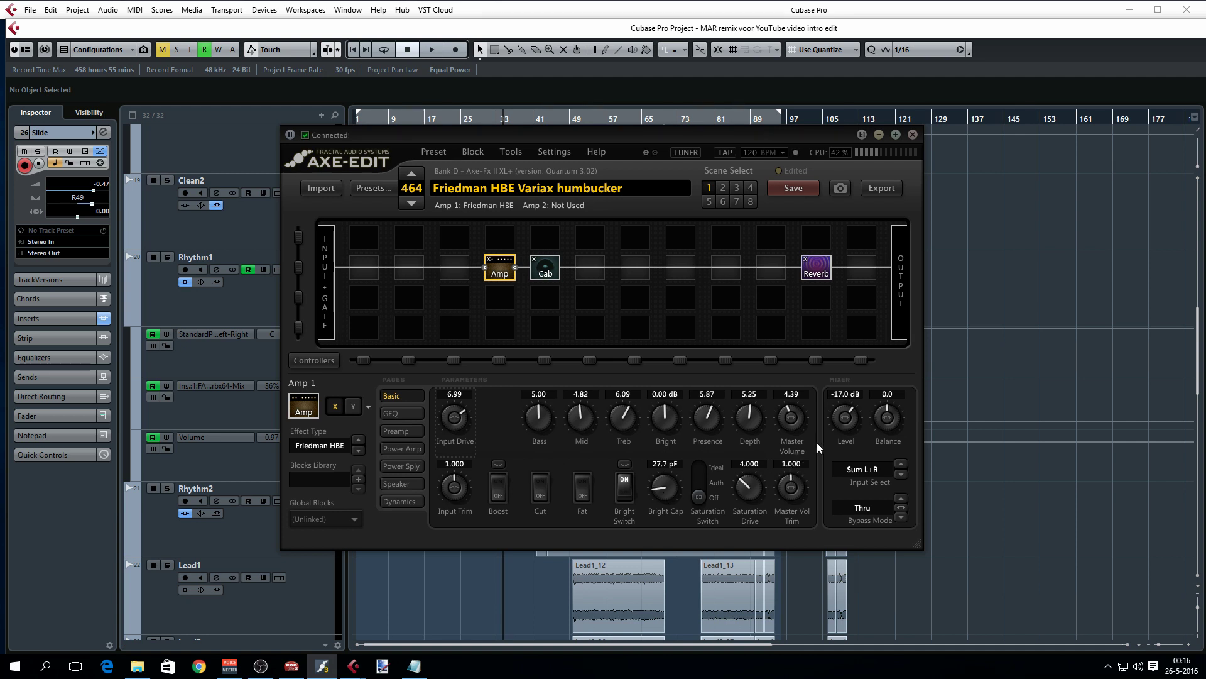
pyautogui.click(545, 271)
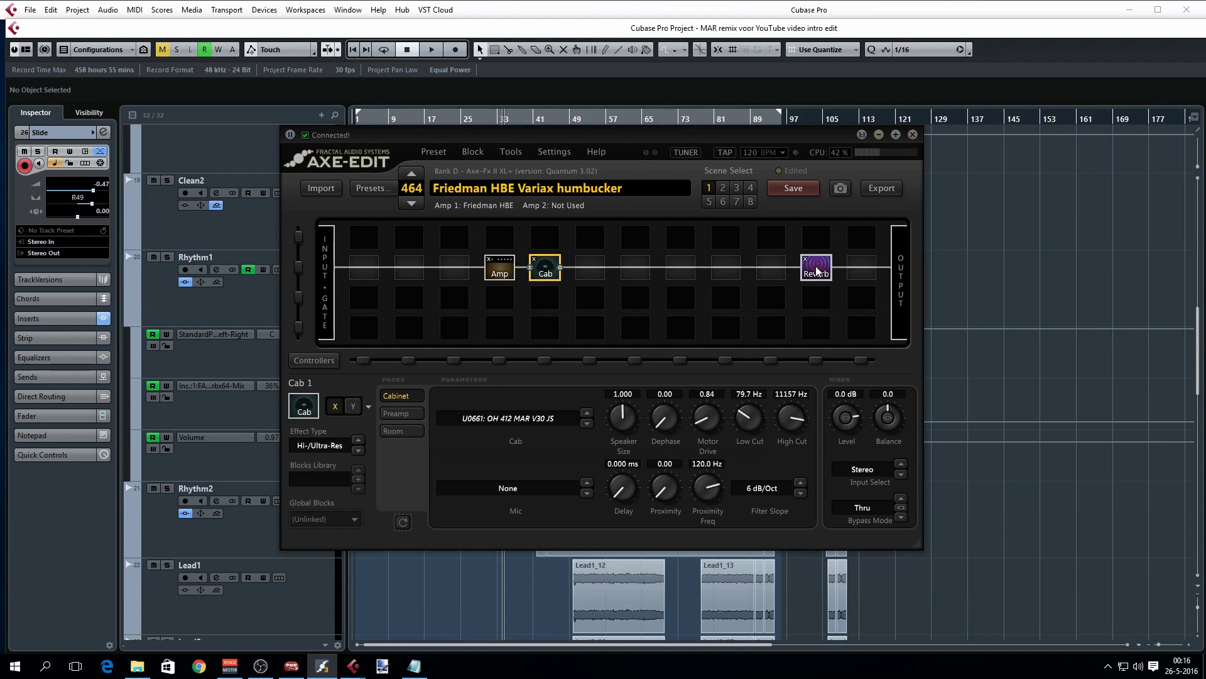
pyautogui.click(566, 32)
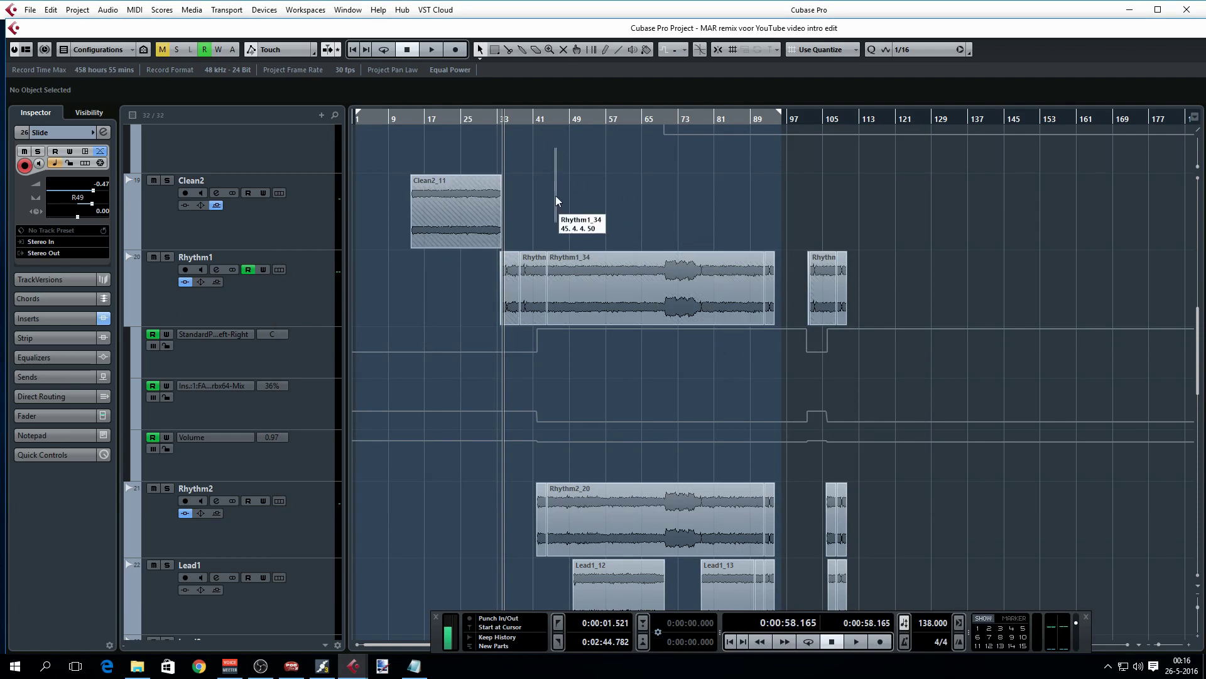
# Solo the Rhythm group and play it, switching the solo off and on to compare it with the full mix
pyautogui.scroll(-10, 555, 200)
pyautogui.scroll(-3, 555, 200)
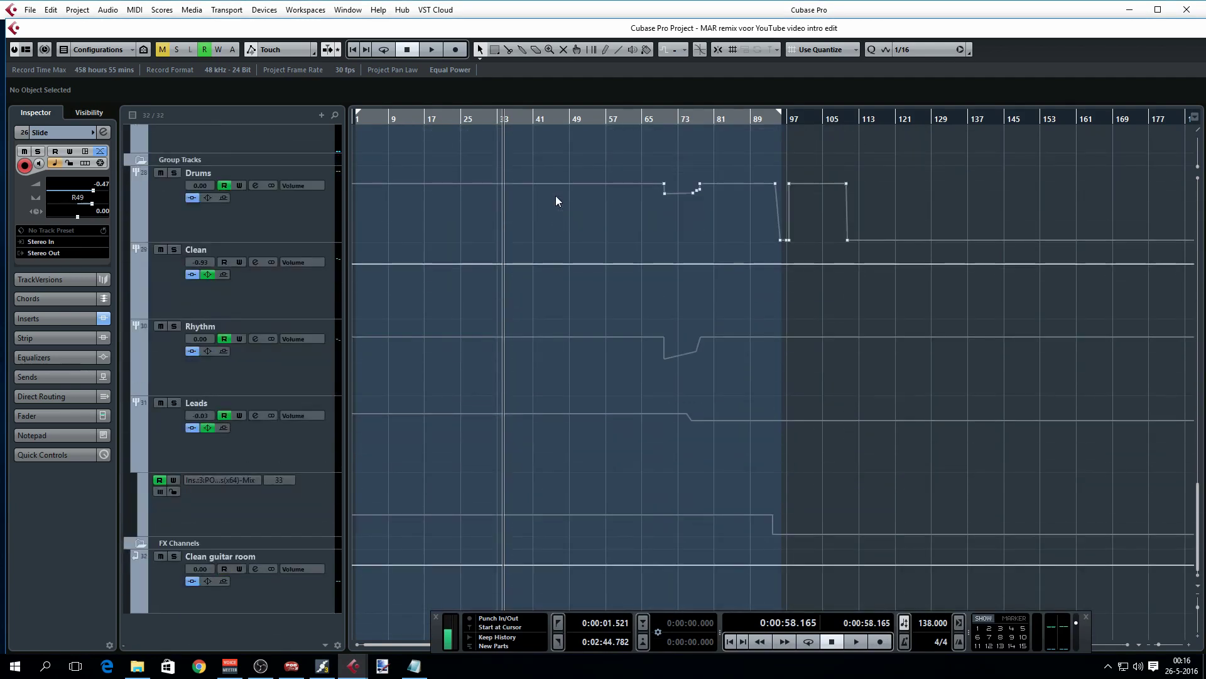
pyautogui.click(174, 326)
pyautogui.press('space')
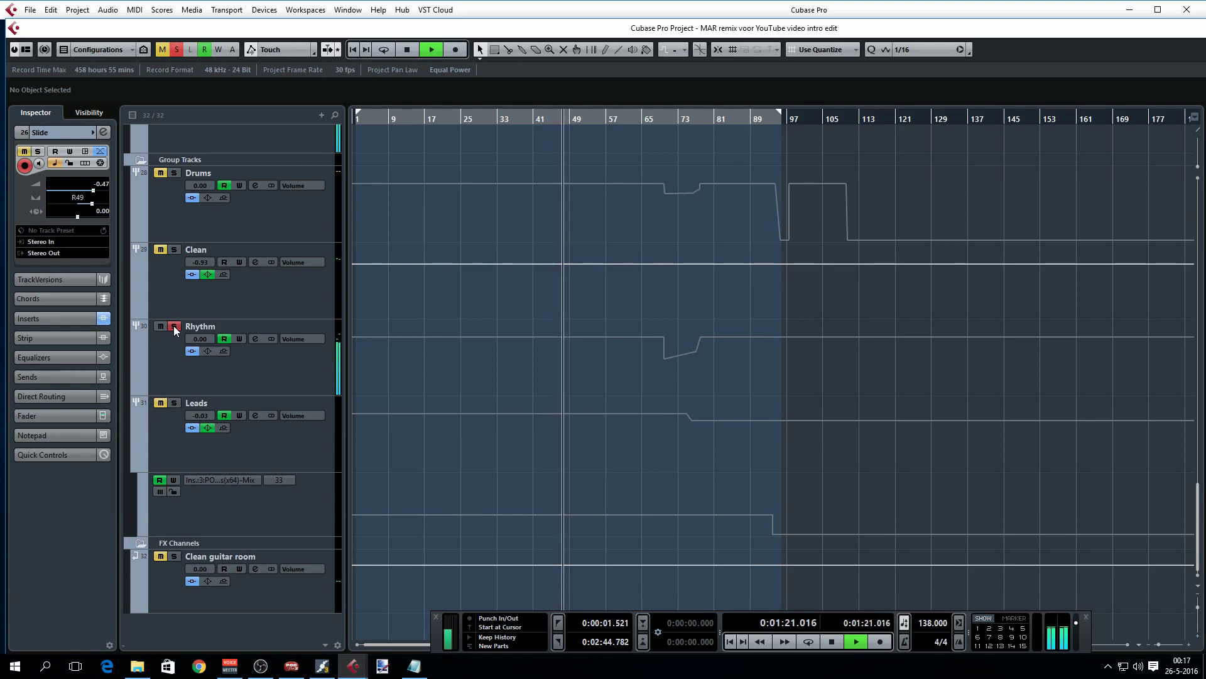
pyautogui.click(174, 326)
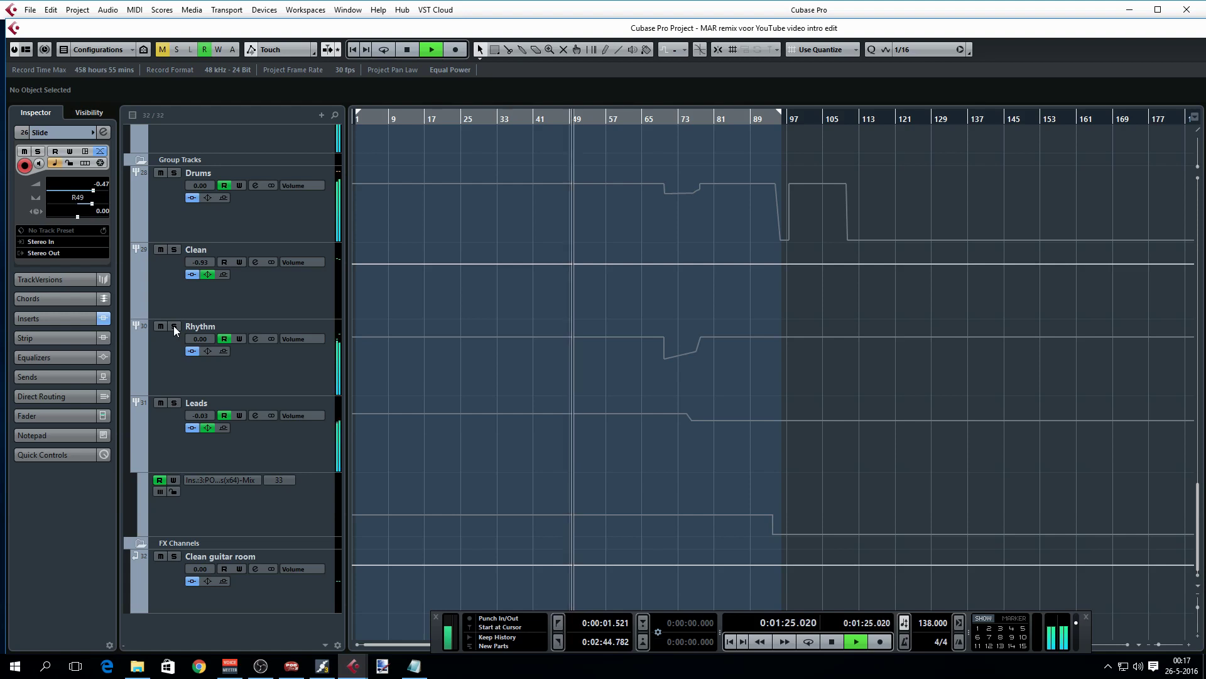
pyautogui.click(174, 327)
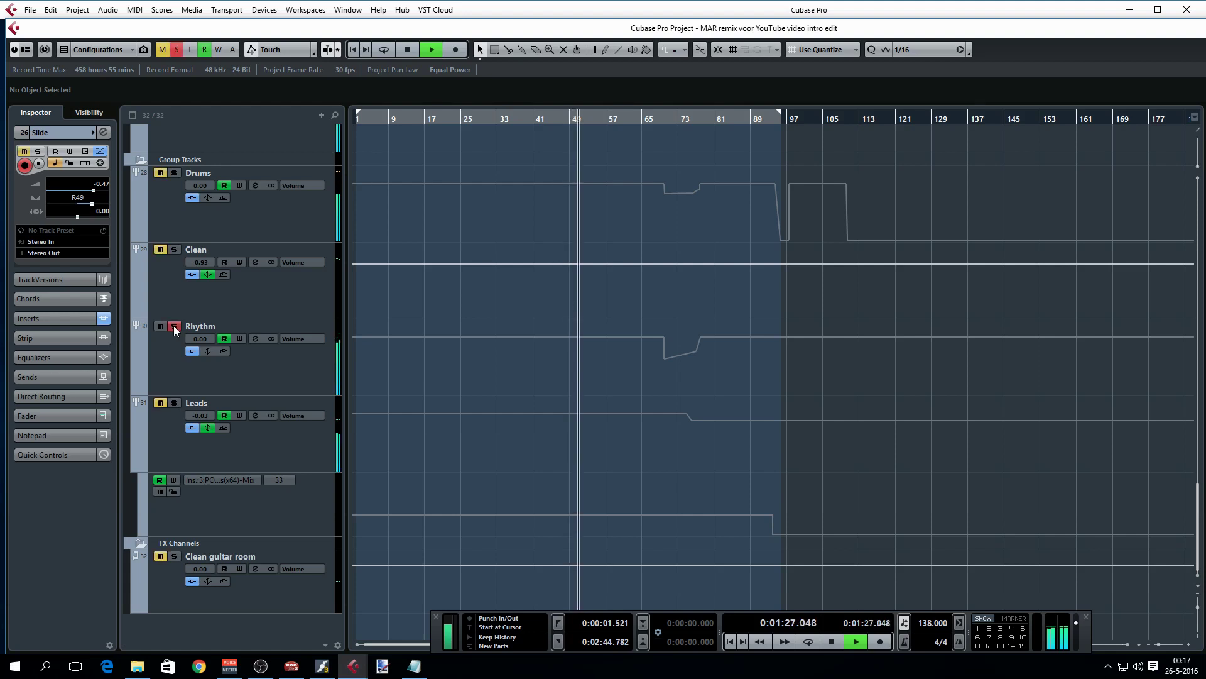
pyautogui.press('space')
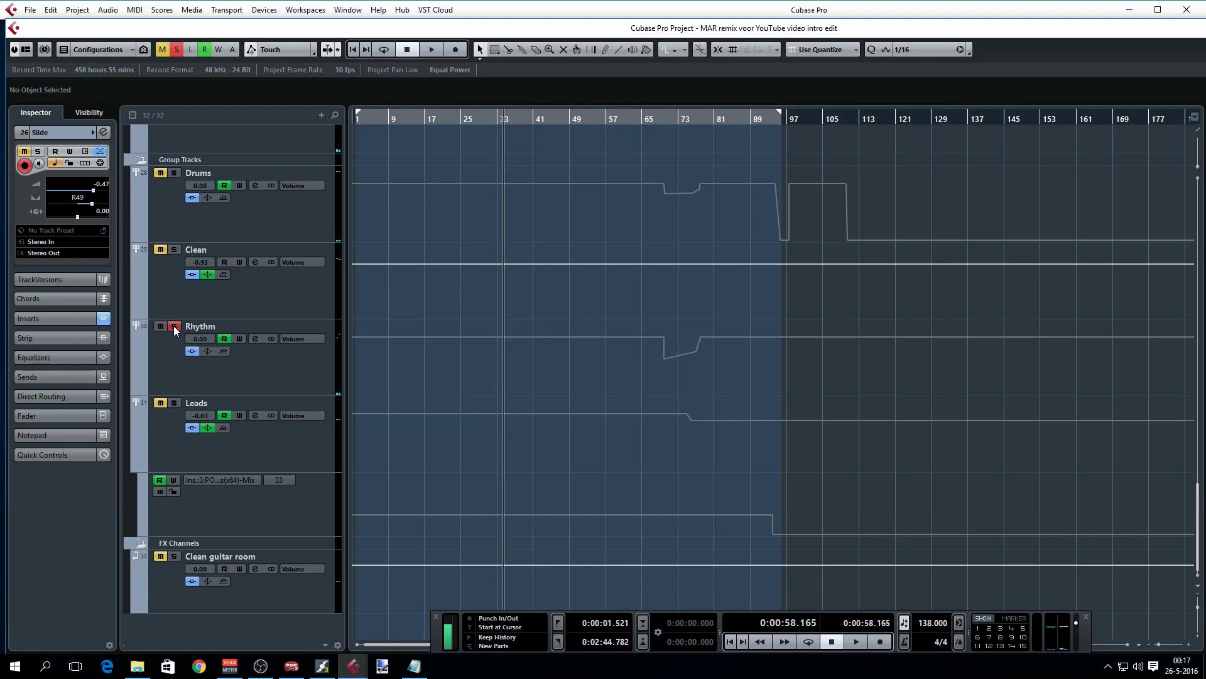
# Open the Rhythm1 track's channel settings and examine its FAS-FX Reverb insert beside the automation lanes
pyautogui.scroll(10, 565, 324)
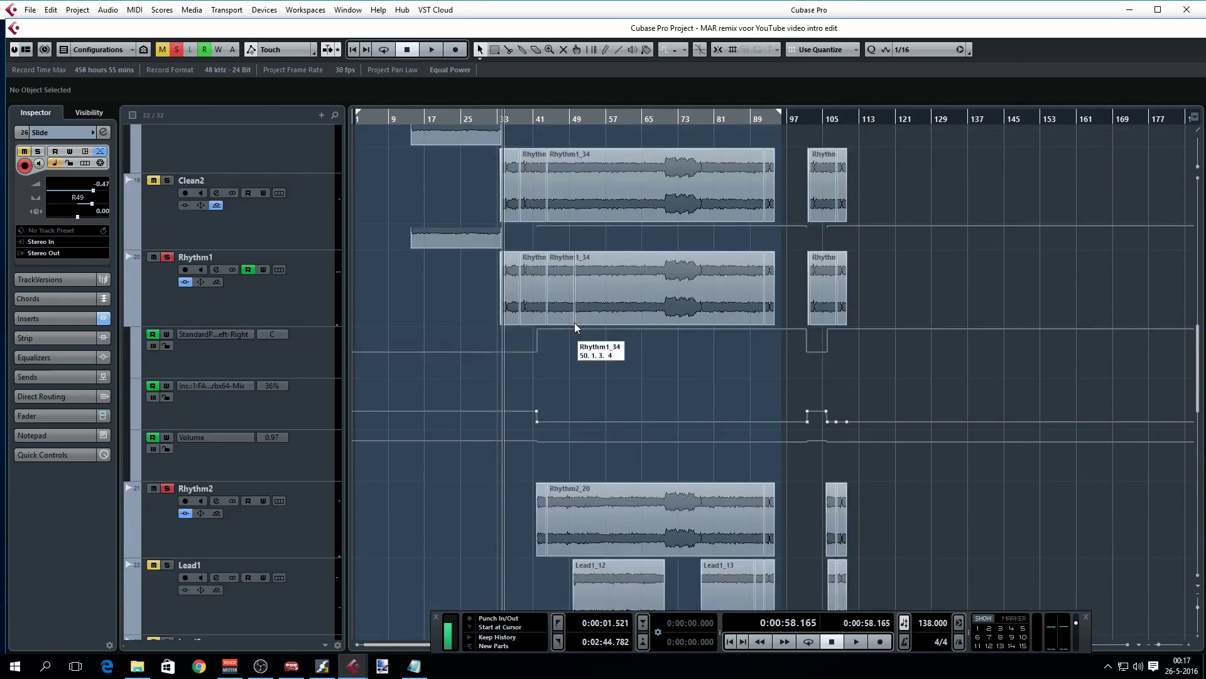
pyautogui.click(236, 407)
pyautogui.click(216, 372)
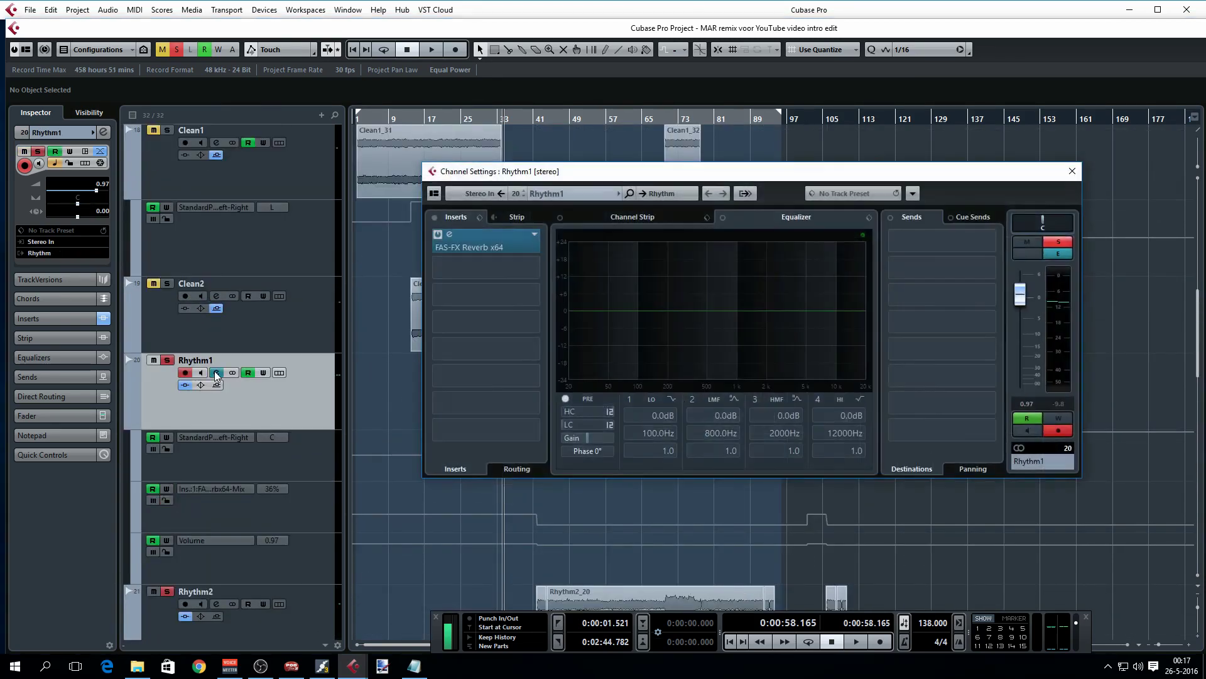
pyautogui.doubleClick(492, 241)
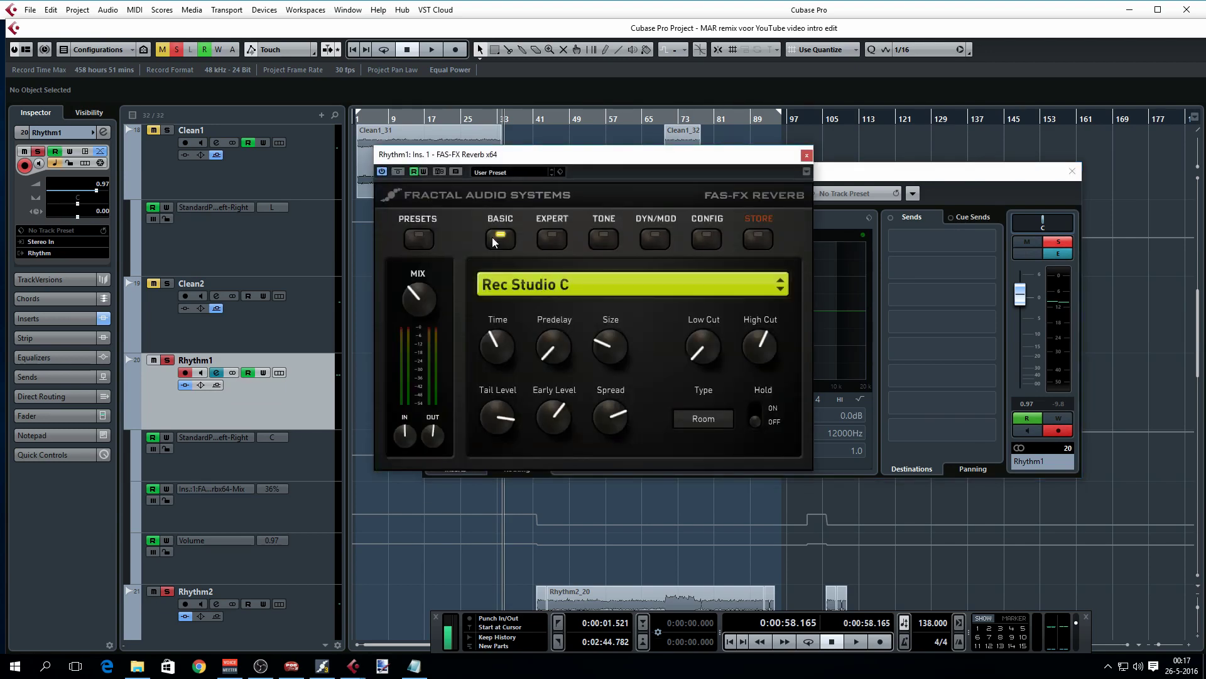
pyautogui.moveTo(617, 157); pyautogui.dragTo(534, 173)
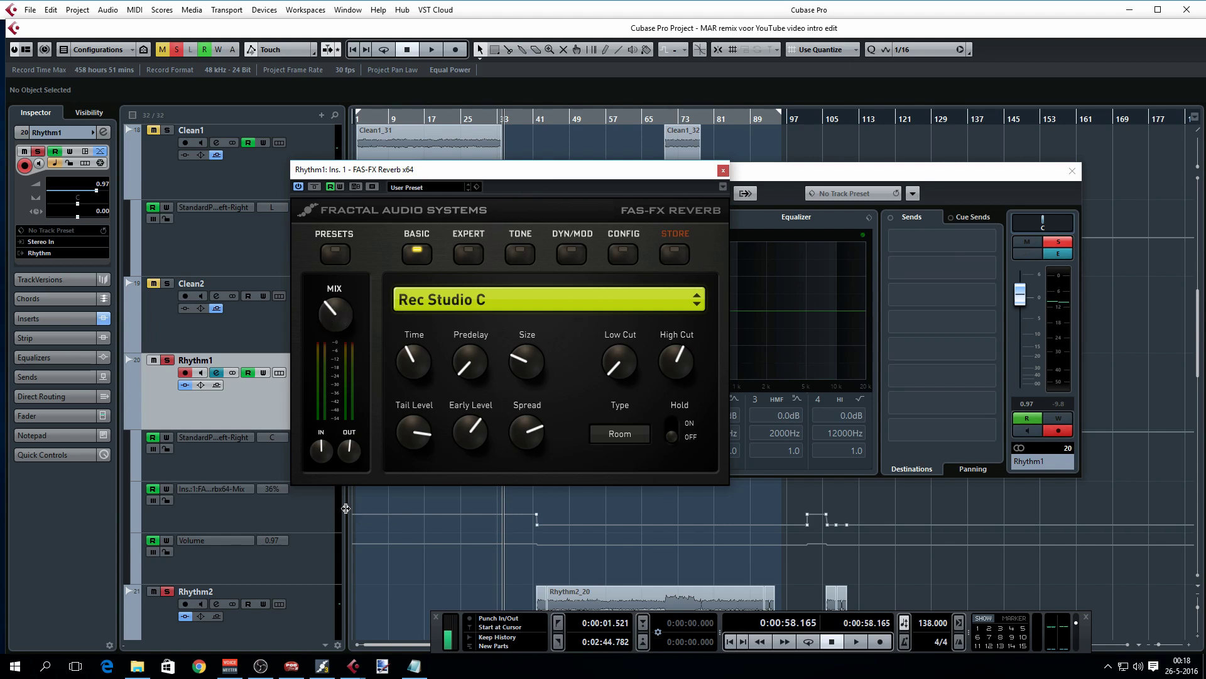
# Play from just before bar 41 to observe Rhythm1's reverb mix automation, closing the FAS-FX Reverb window when done
pyautogui.click(525, 120)
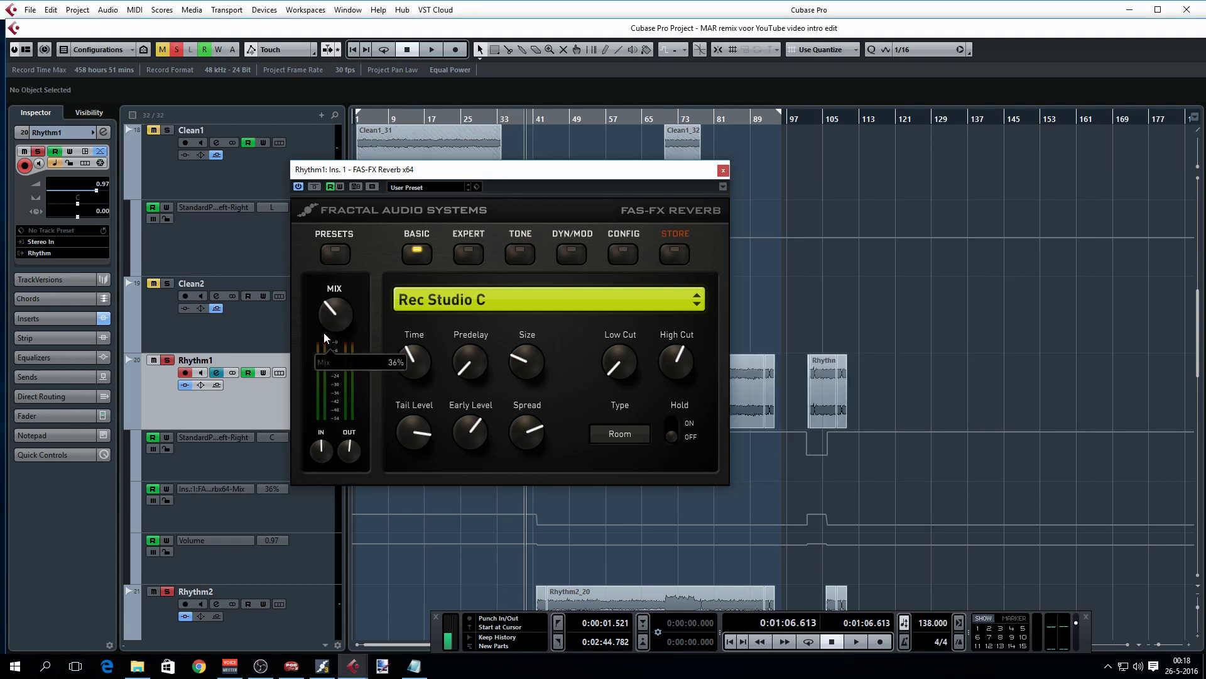
pyautogui.press('space')
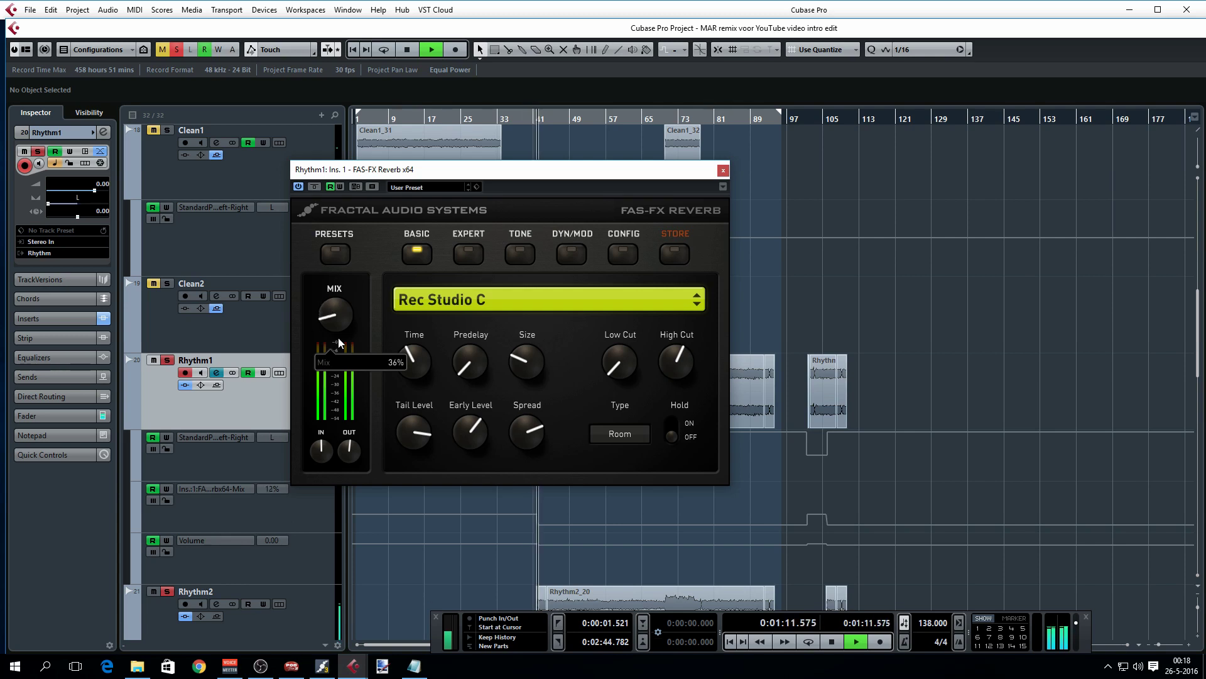
pyautogui.press('space')
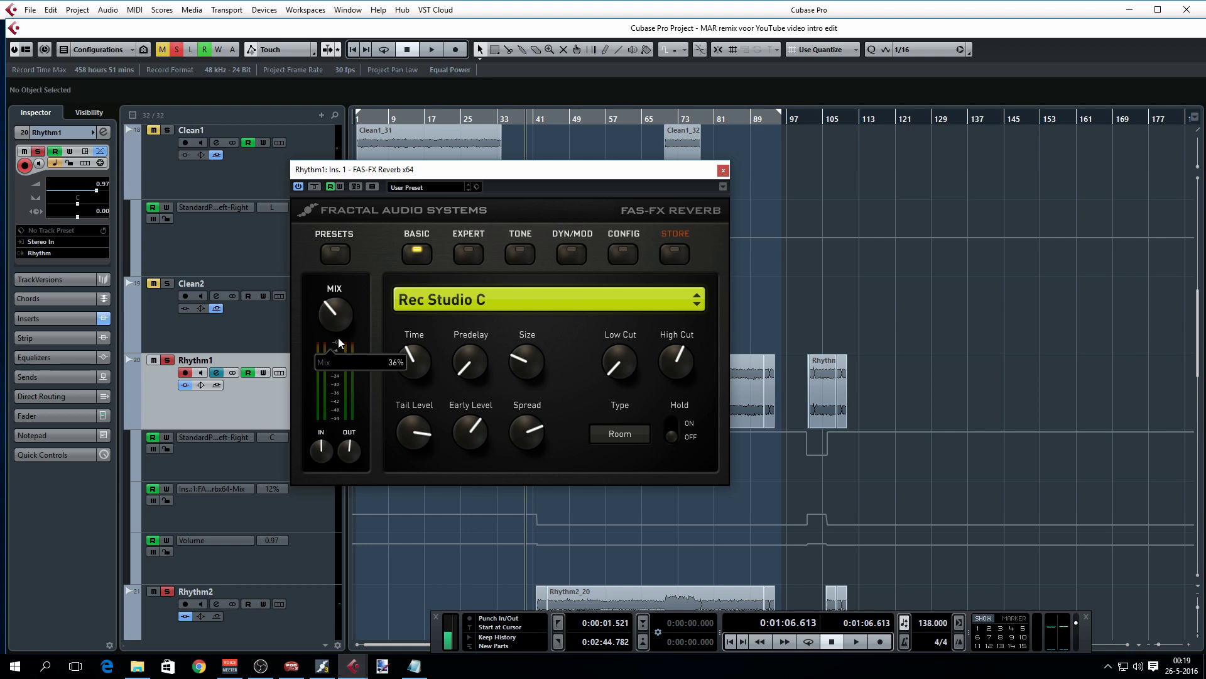
pyautogui.click(723, 170)
# Play from about bar 46 and toggle the FAS-FX Reverb inserts of Rhythm1 and Rhythm2 in the MixConsole to compare the sound
pyautogui.scroll(-3, 263, 520)
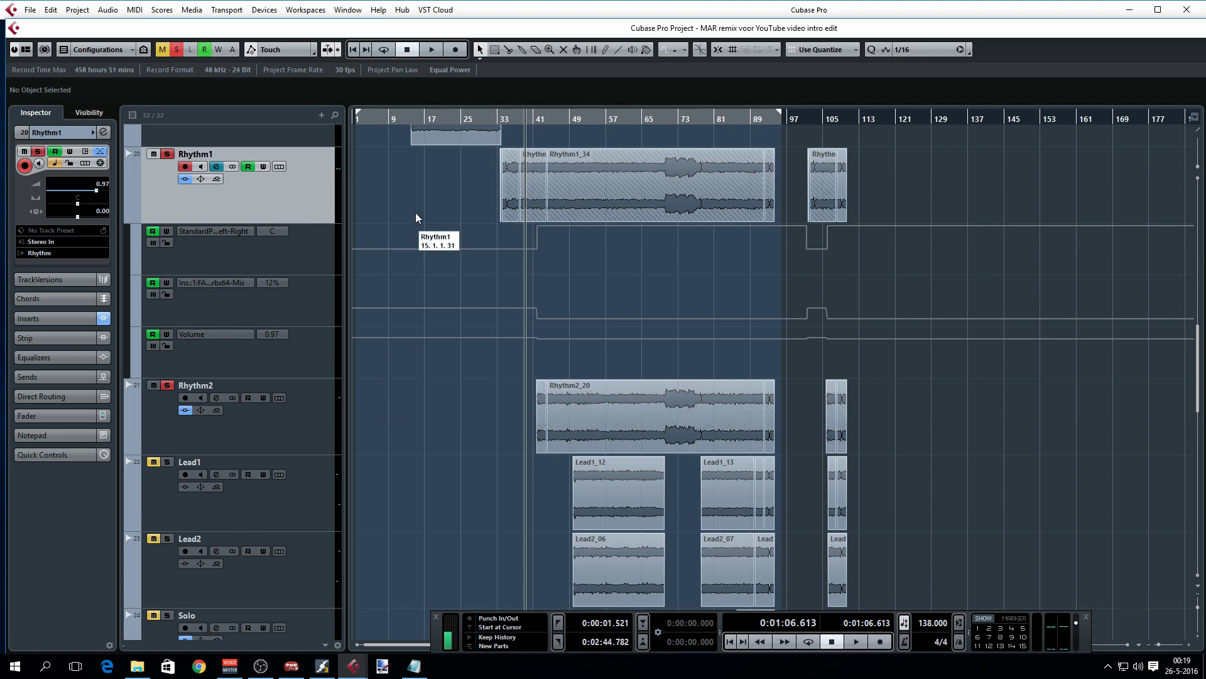
pyautogui.click(558, 120)
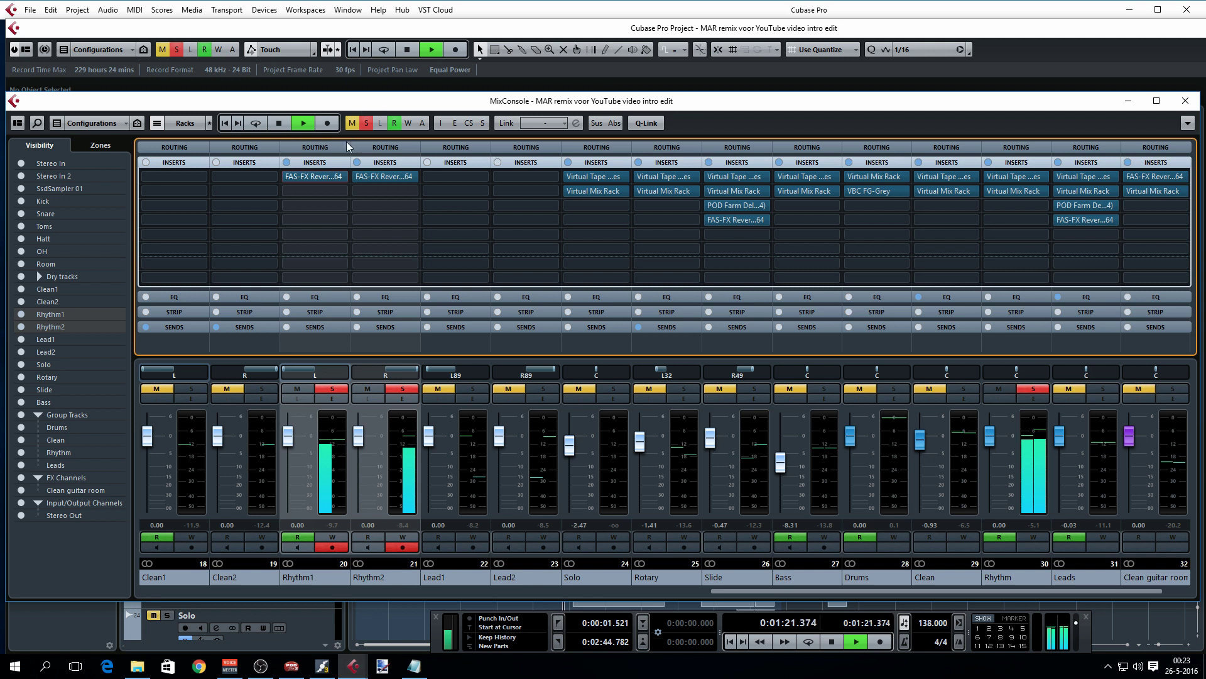
pyautogui.click(285, 175)
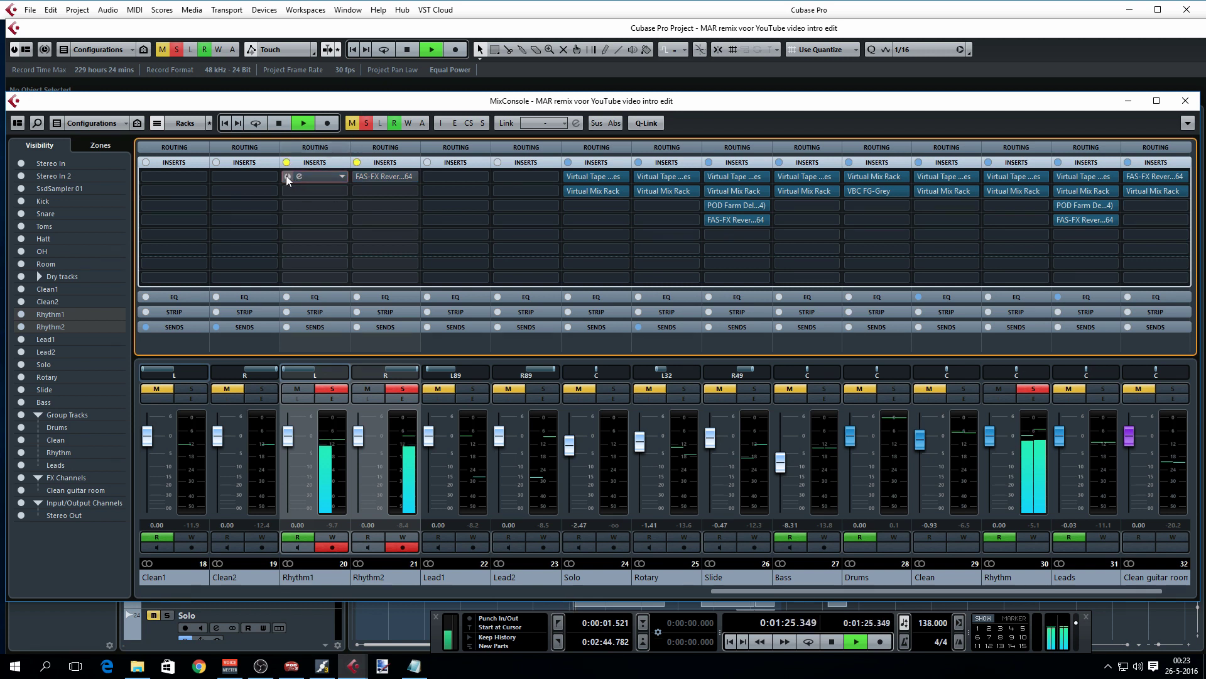
pyautogui.click(286, 175)
pyautogui.click(287, 176)
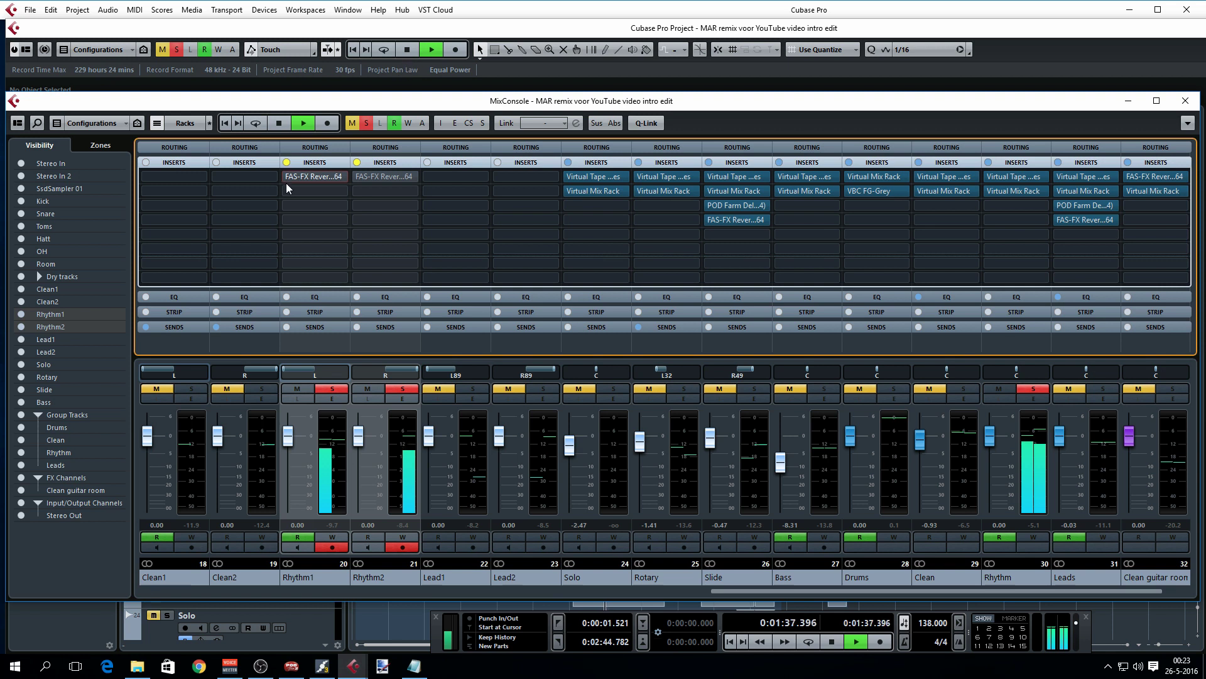
pyautogui.click(284, 177)
pyautogui.click(407, 50)
pyautogui.press('F3')
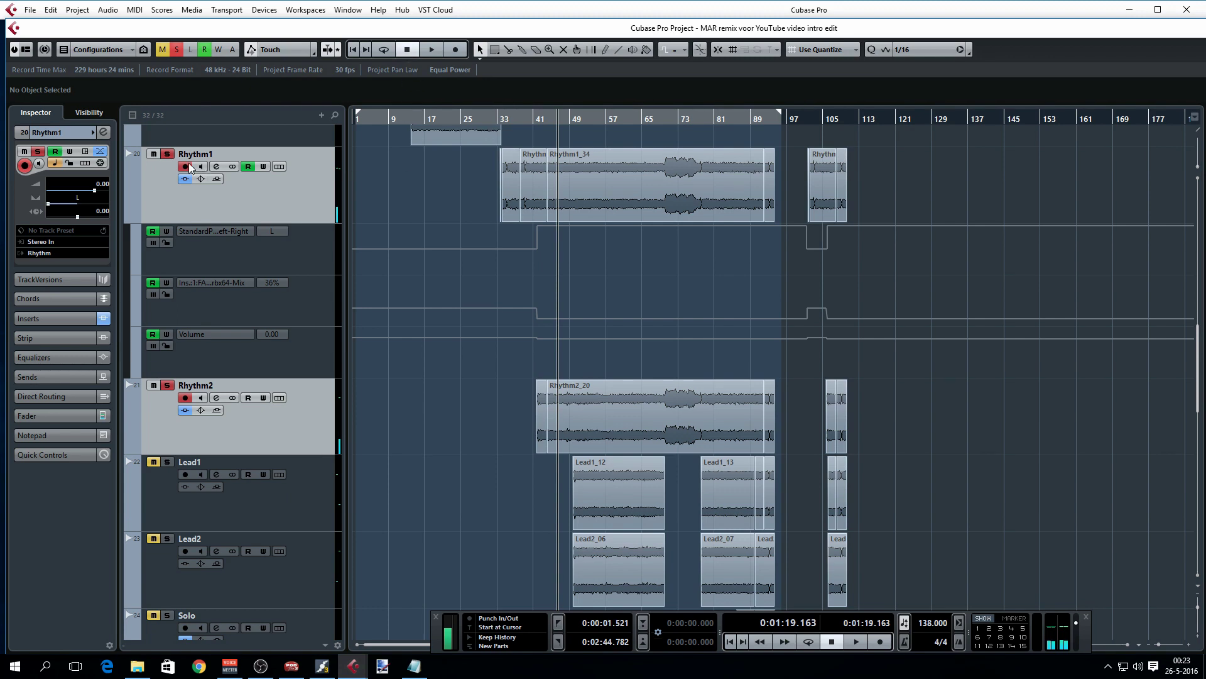
# Unsolo the Rhythm1 and Rhythm2 tracks and open the Rhythm group's channel settings
pyautogui.click(168, 155)
pyautogui.click(168, 386)
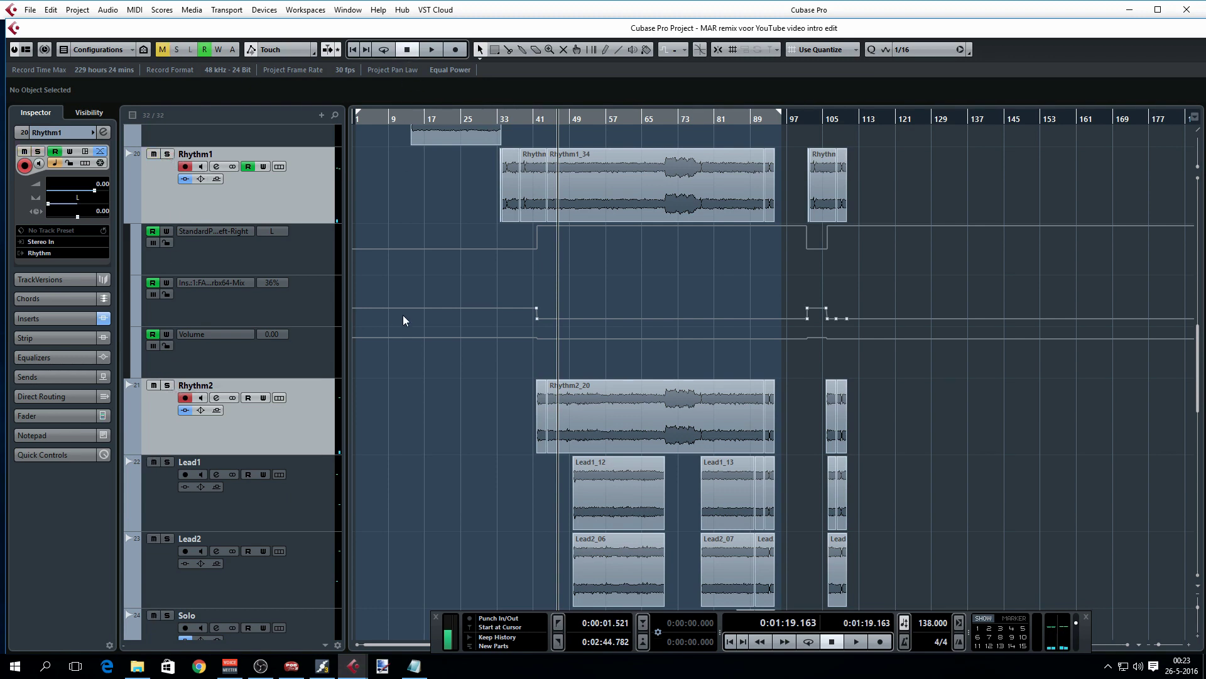
pyautogui.scroll(-10, 410, 322)
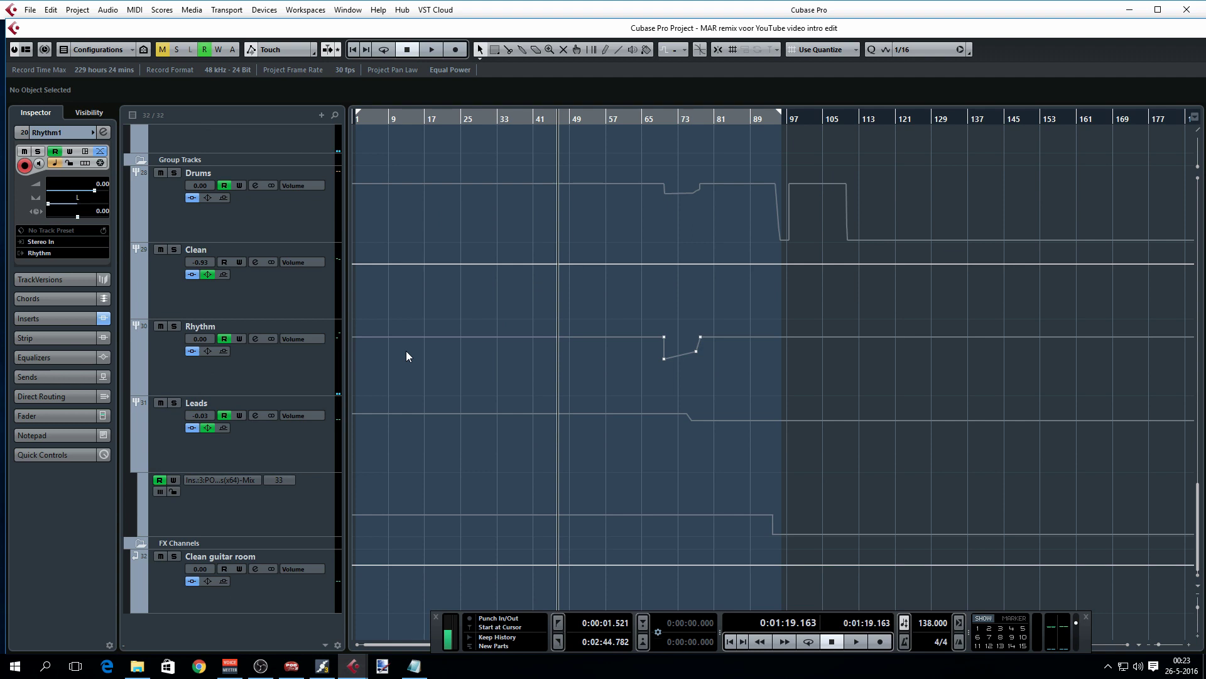
pyautogui.click(255, 338)
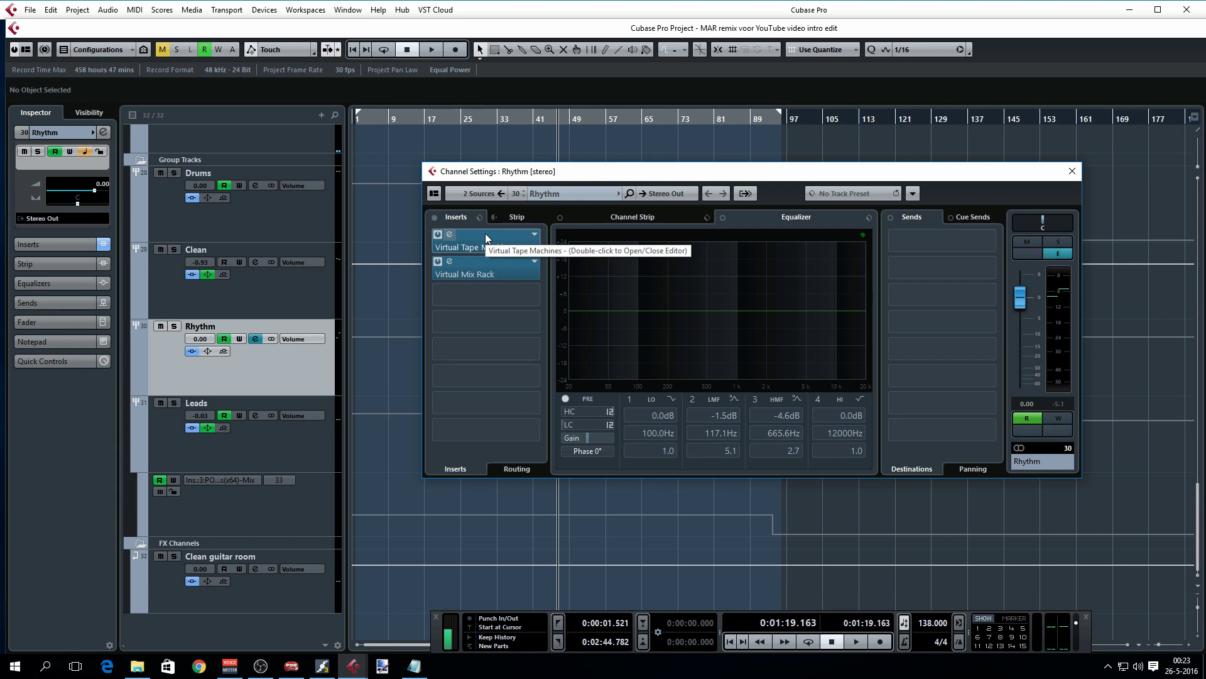
# Solo the Rhythm group, reopen its channel settings and start playback from about bar 46
pyautogui.click(175, 326)
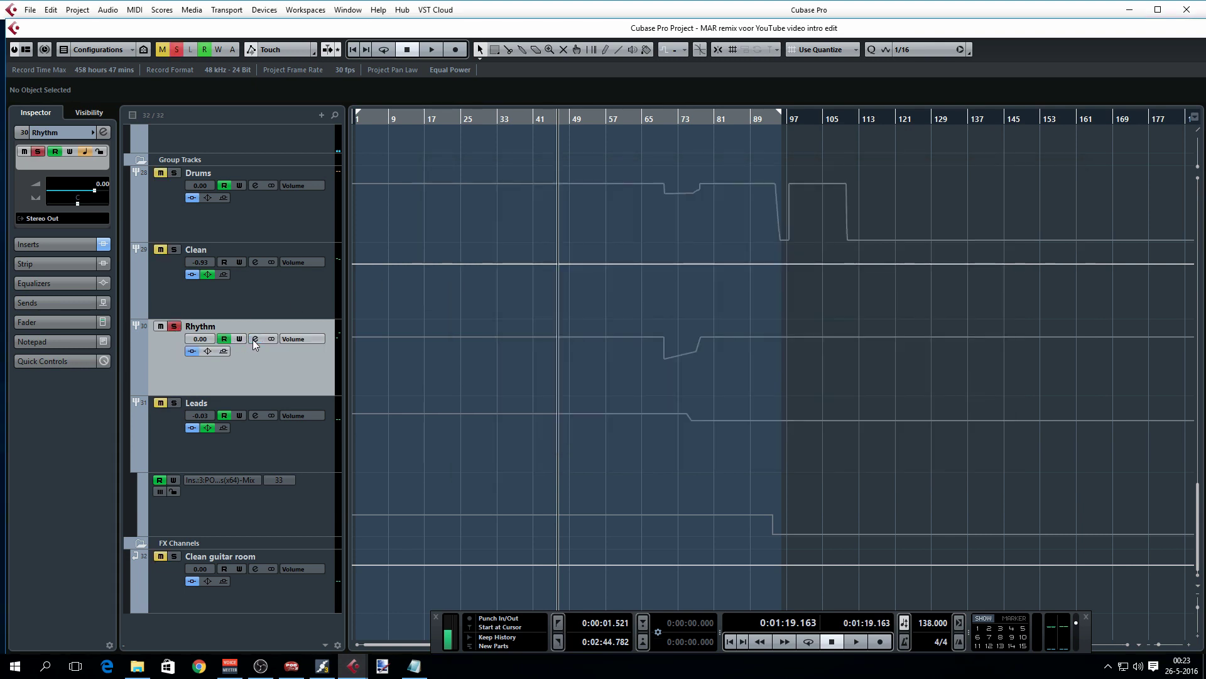
pyautogui.click(254, 339)
pyautogui.press('space')
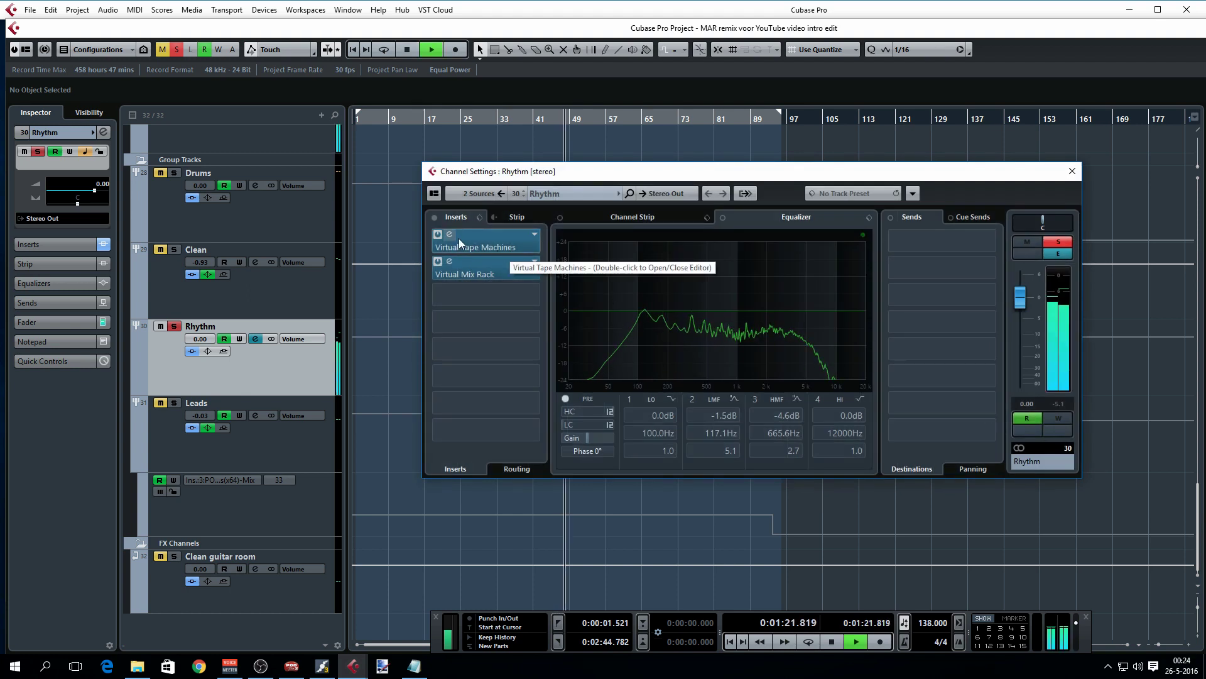
# Switch the Rhythm group's Virtual Tape Machines insert off and on over two playback passes to compare the sound
pyautogui.click(437, 235)
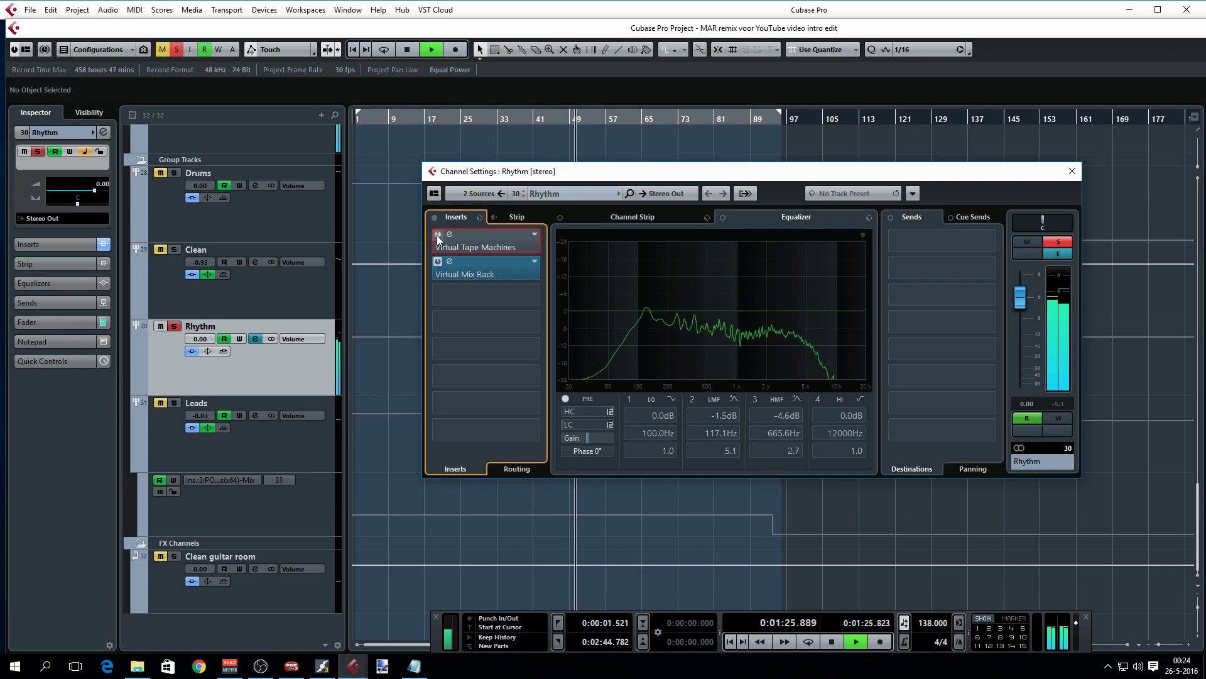
pyautogui.click(437, 235)
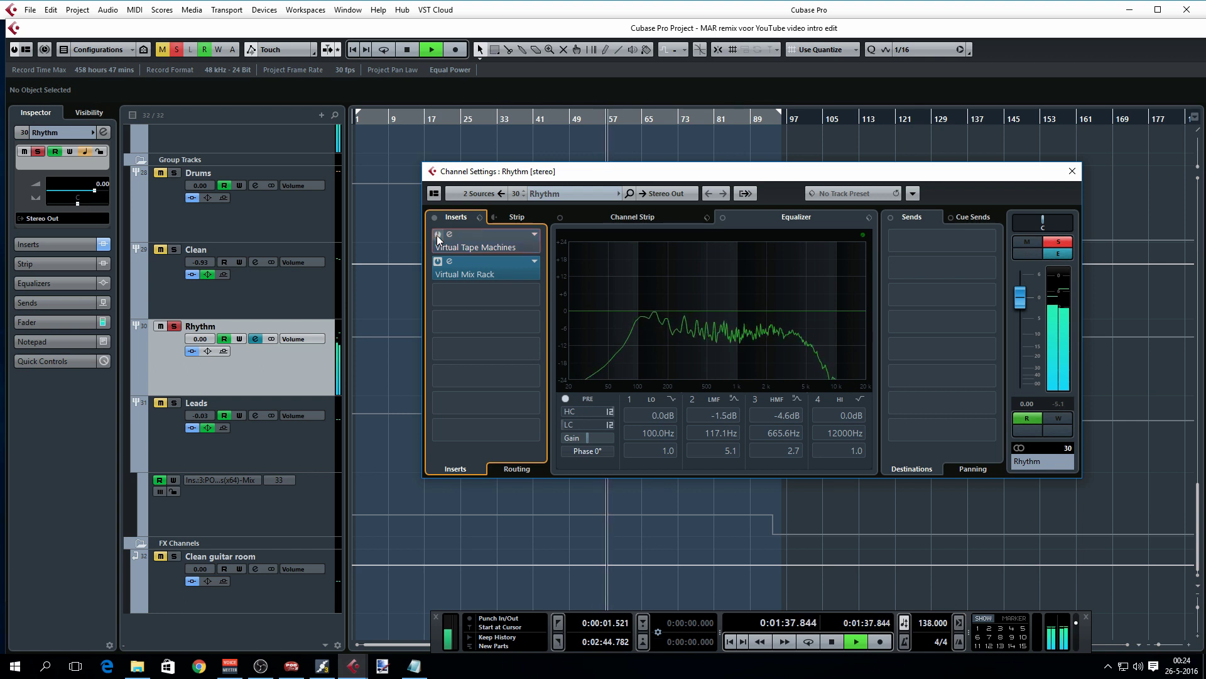
pyautogui.click(437, 235)
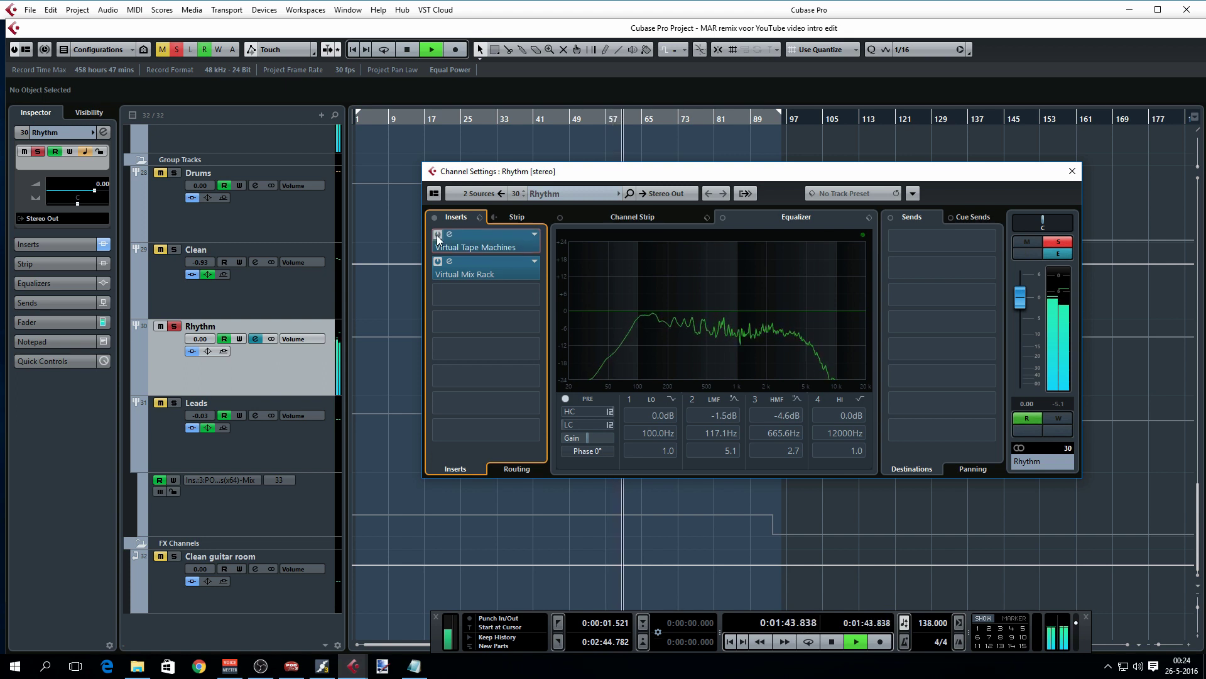
pyautogui.press('space')
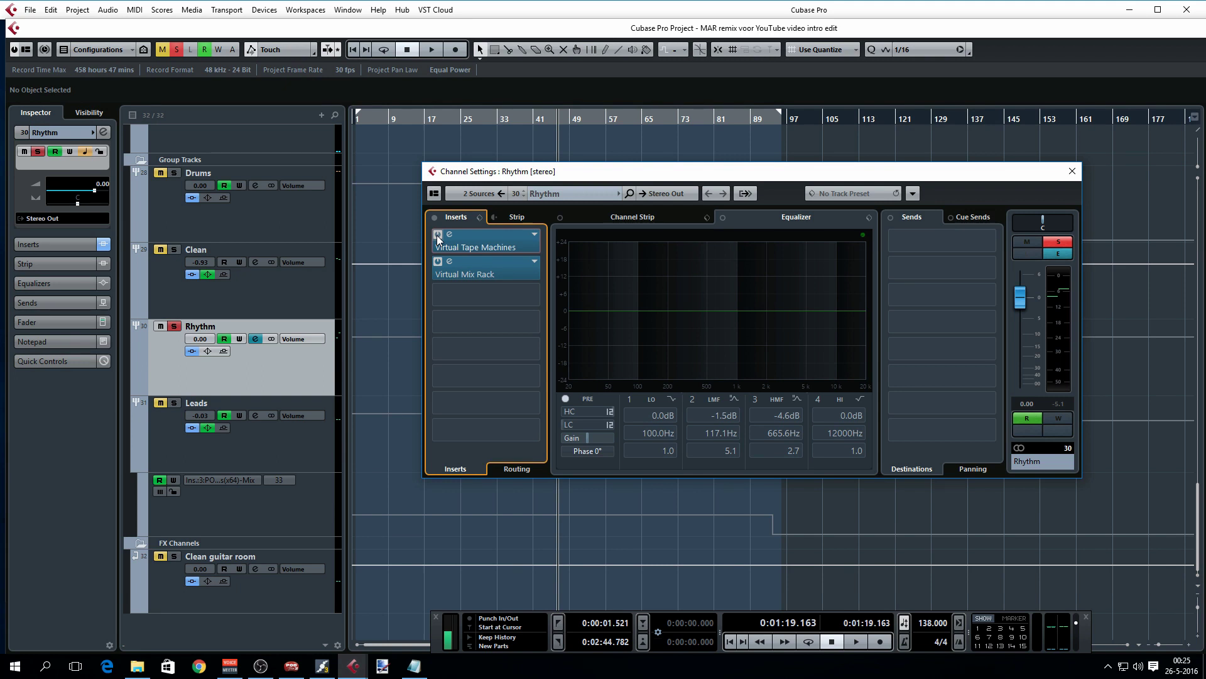
pyautogui.press('space')
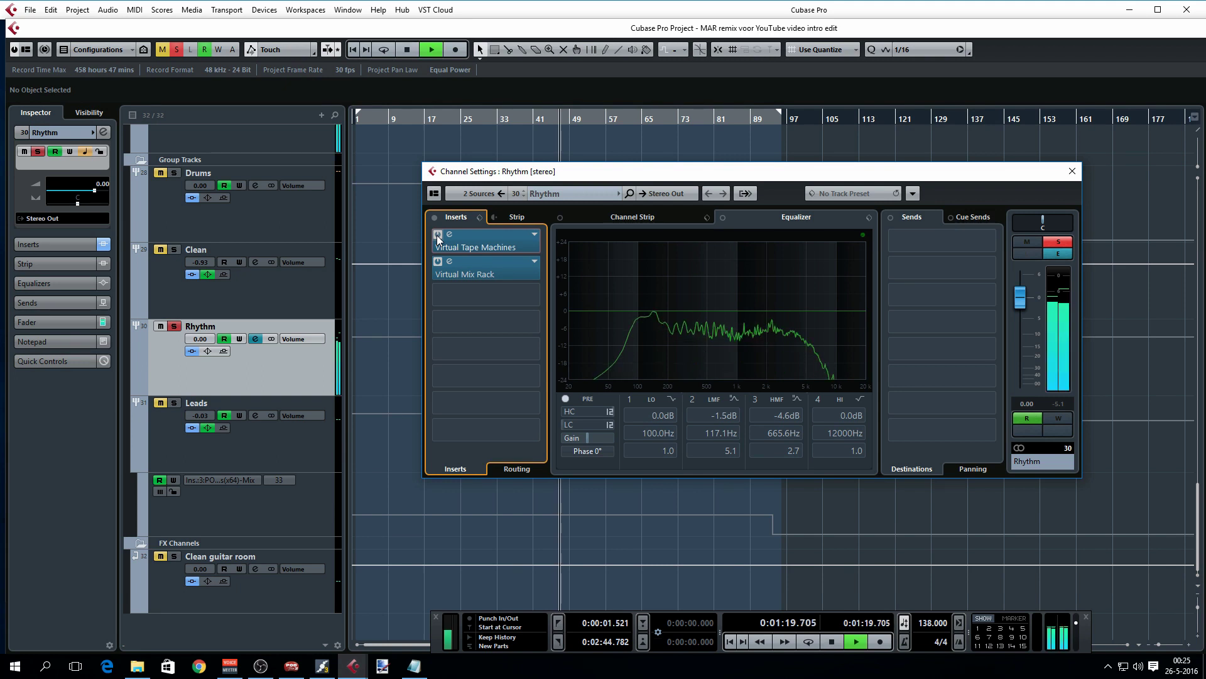
pyautogui.click(438, 234)
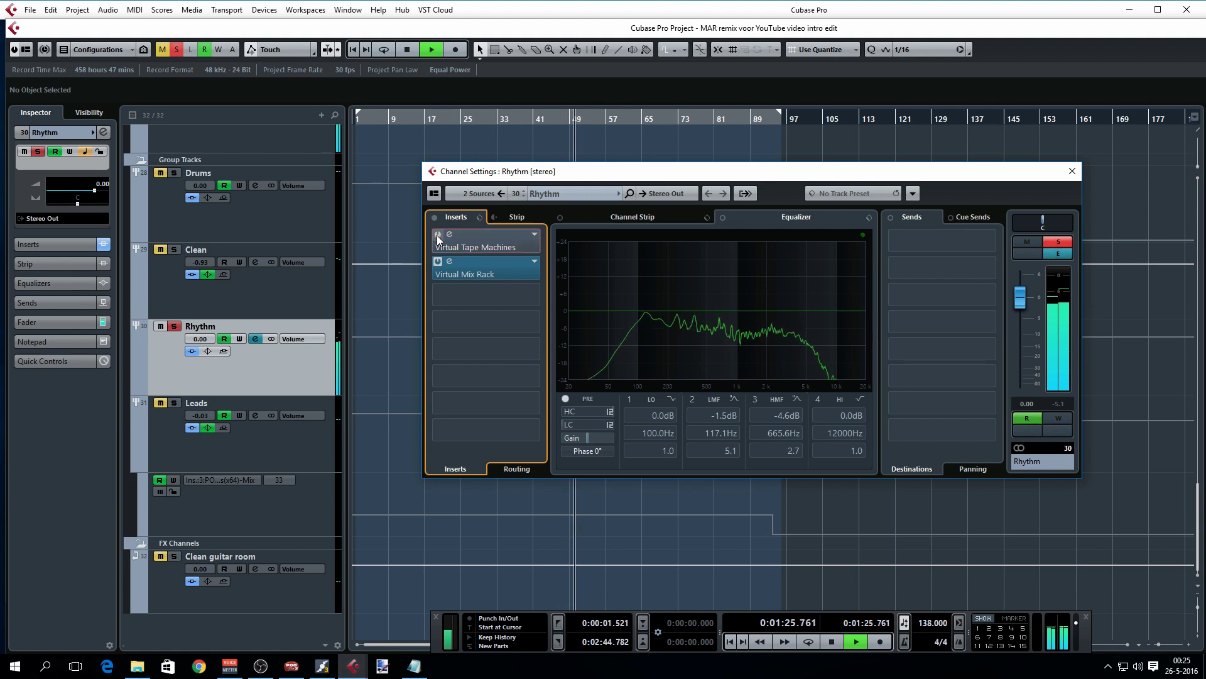
pyautogui.click(437, 235)
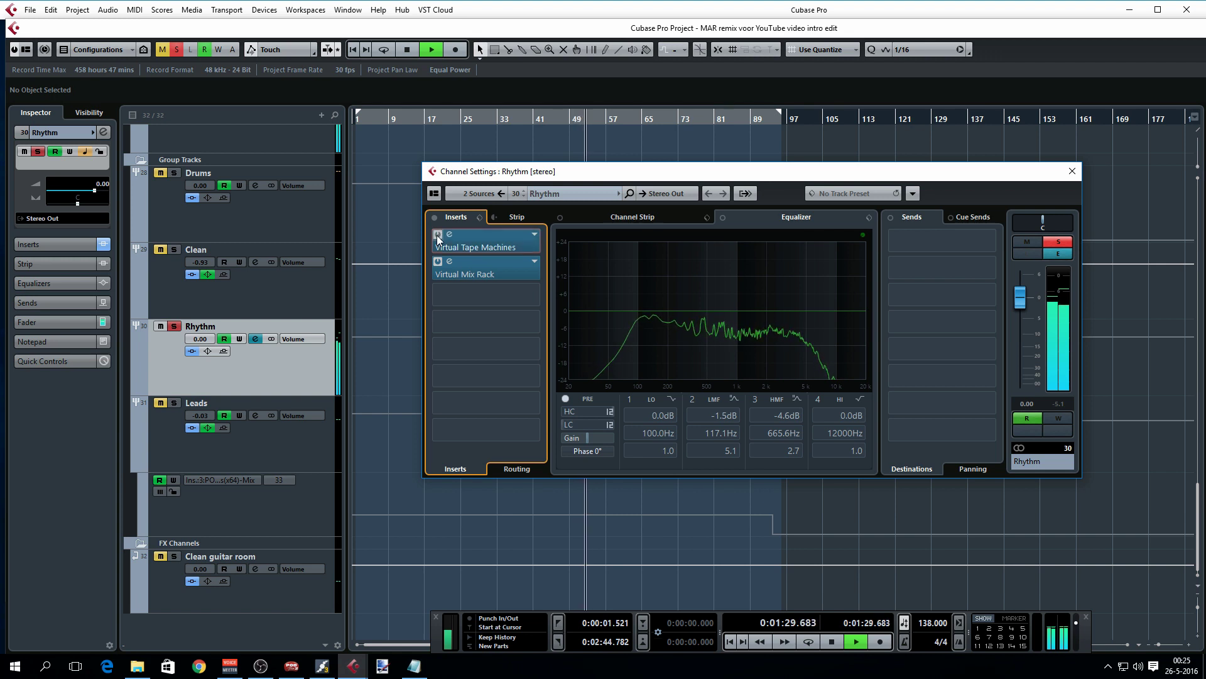
pyautogui.press('space')
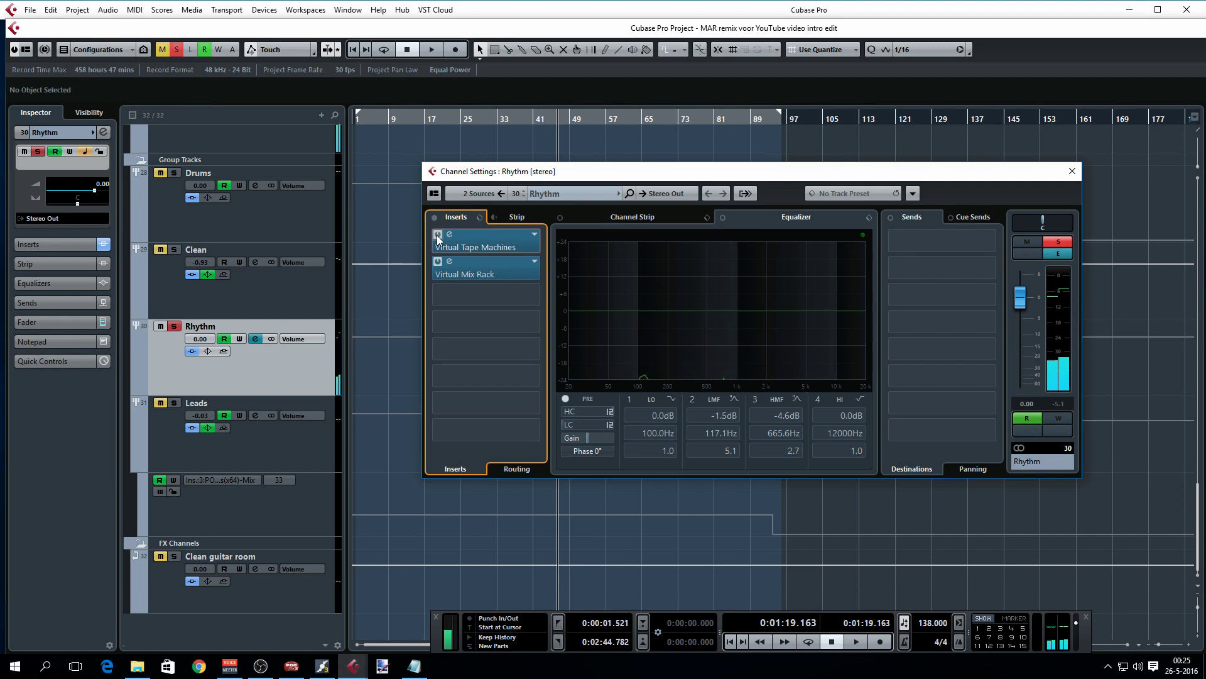
# Open the Rhythm group's Virtual Mix Rack and toggle its FG-73 preamp module during playback to hear its effect
pyautogui.click(486, 262)
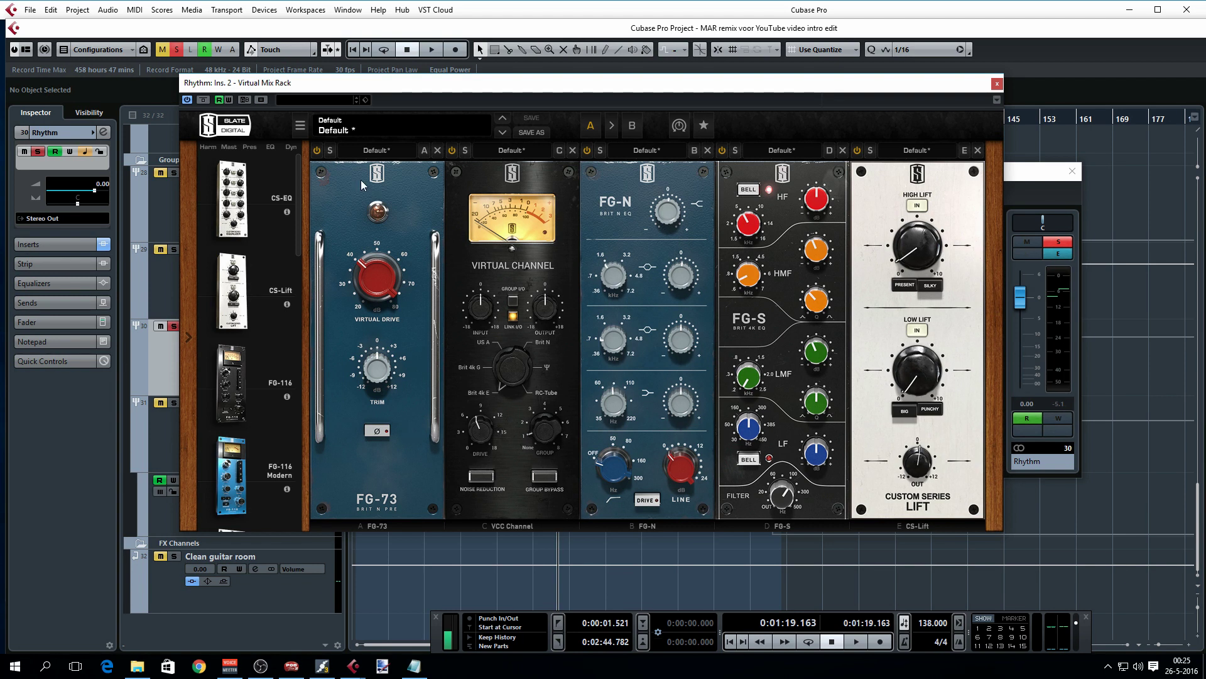
pyautogui.press('space')
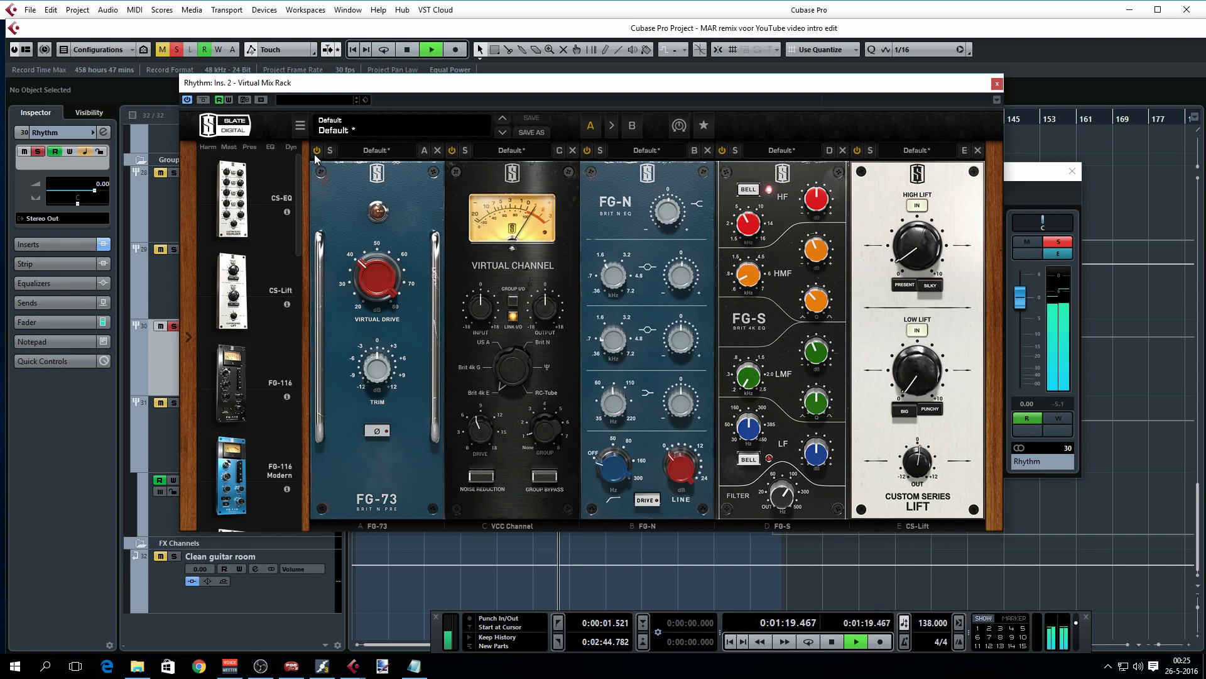
pyautogui.click(316, 150)
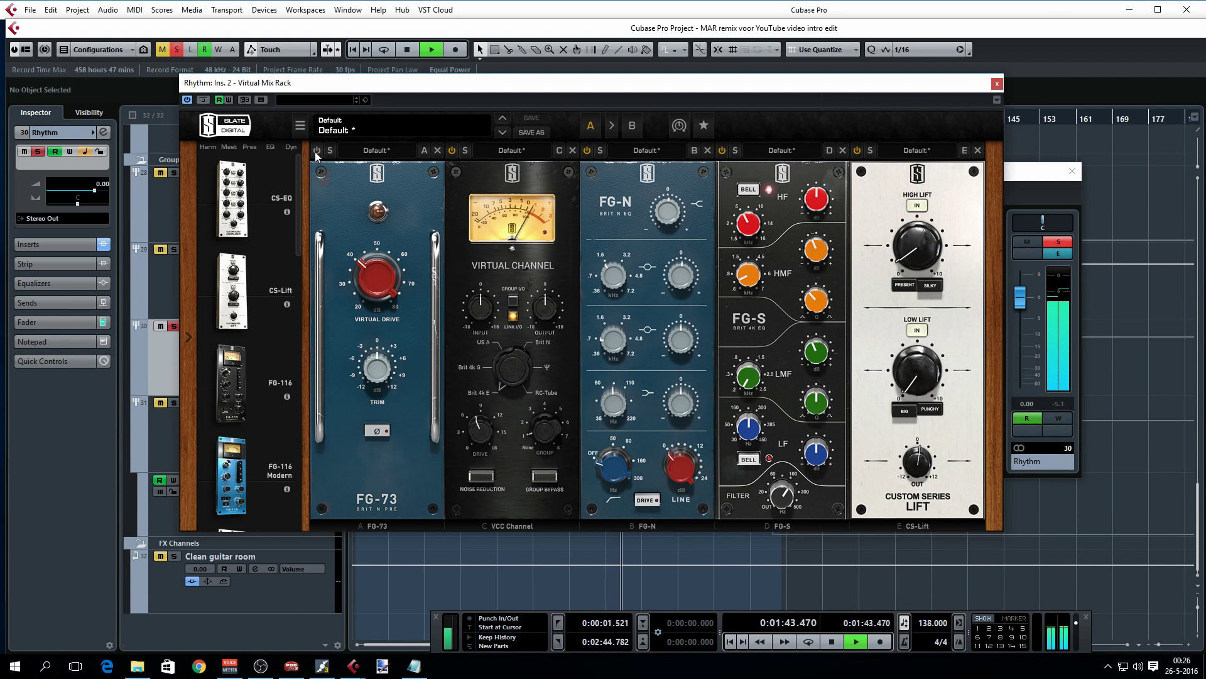
# Replay the section and switch Group Bypass on and off in the Virtual Channel module to compare the sound
pyautogui.press('space')
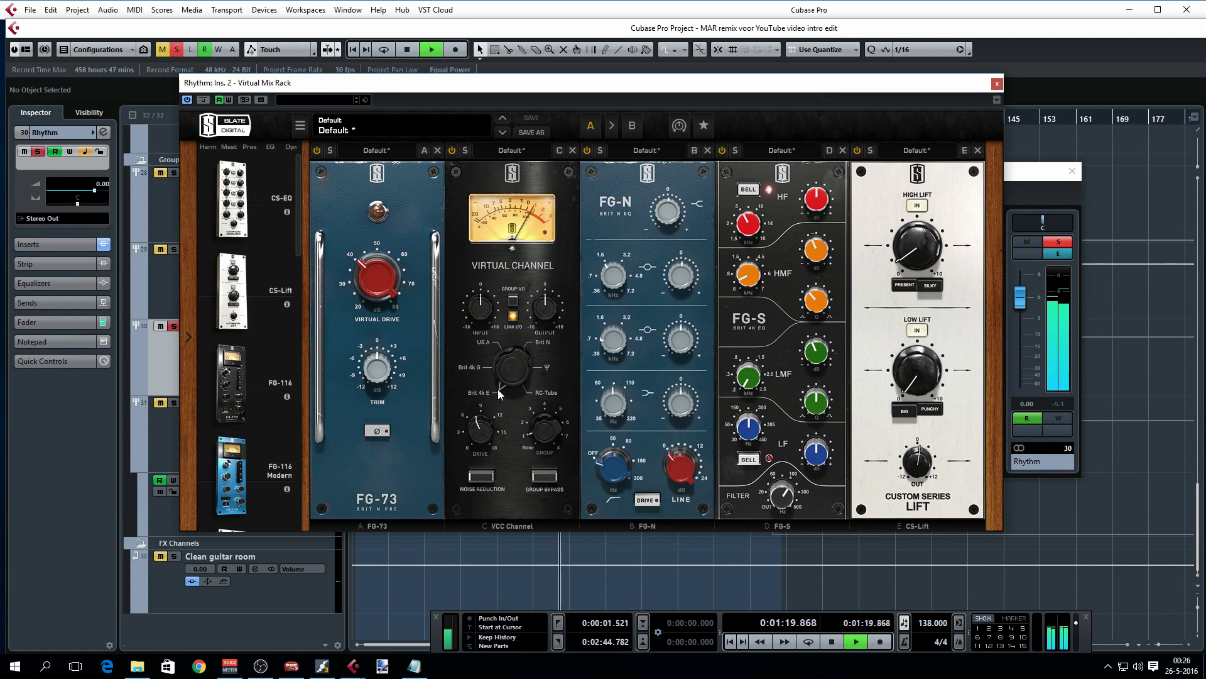
pyautogui.click(546, 480)
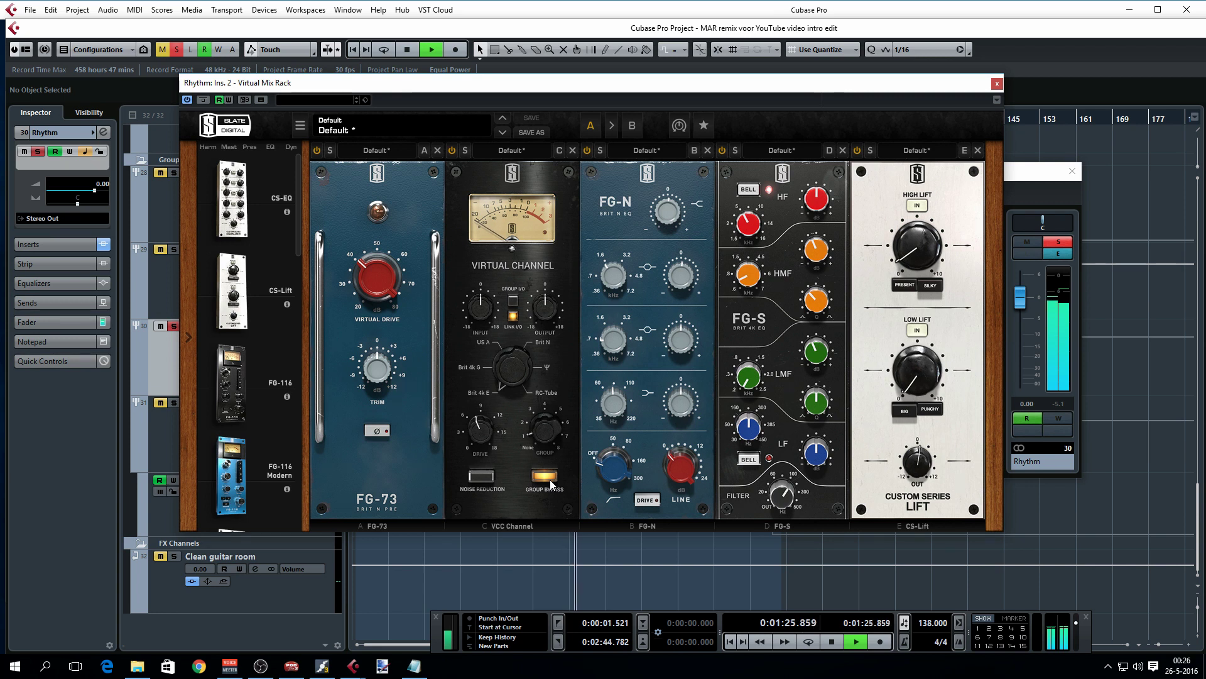
pyautogui.click(546, 477)
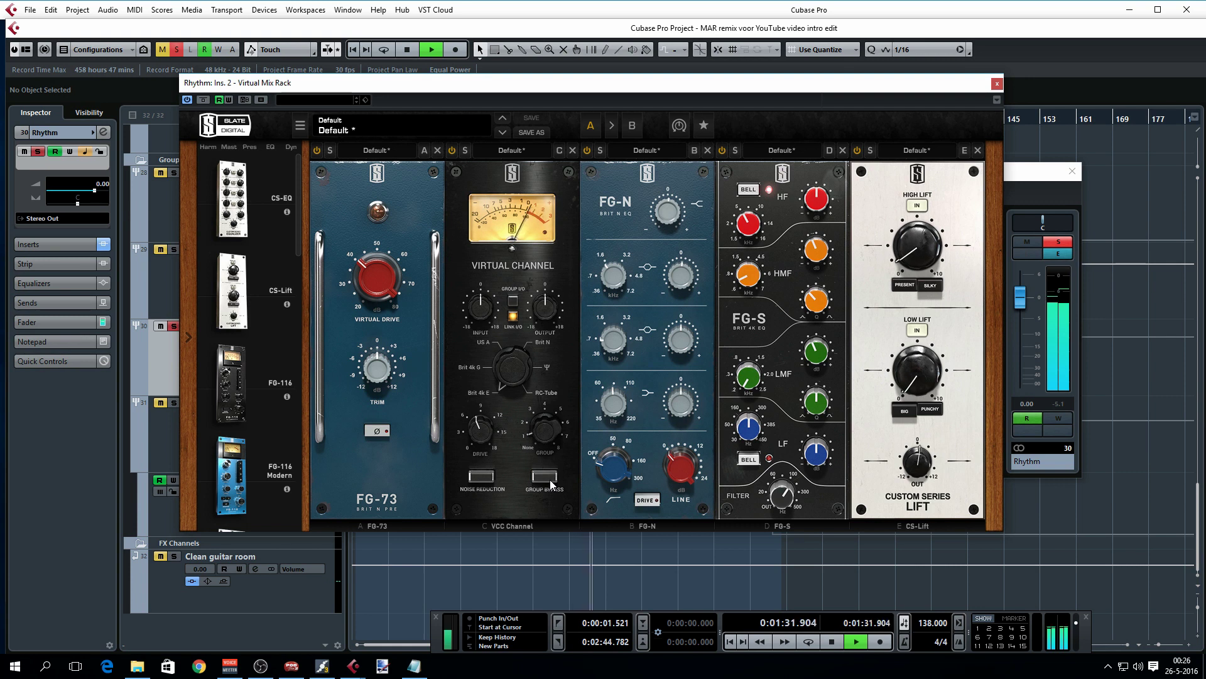
pyautogui.press('space')
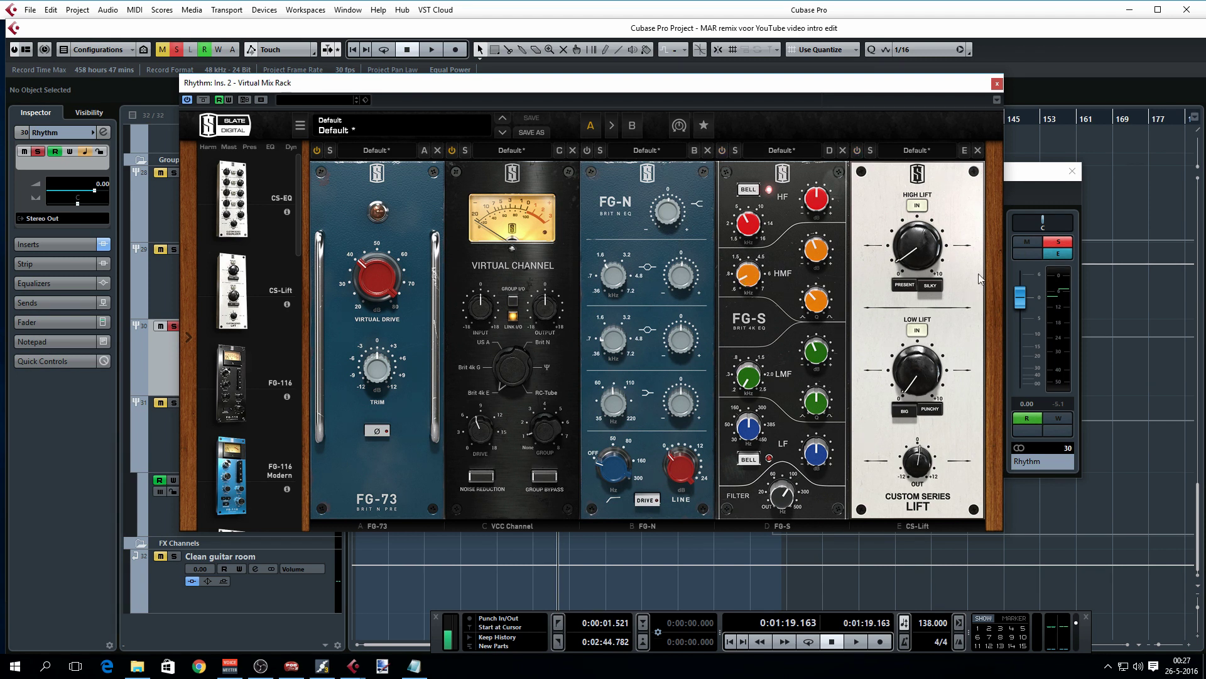
# Play the soloed Rhythm group twice, switching the FG-N, FG-S and CS-Lift modules off and on to compare the EQ
pyautogui.moveTo(799, 263)
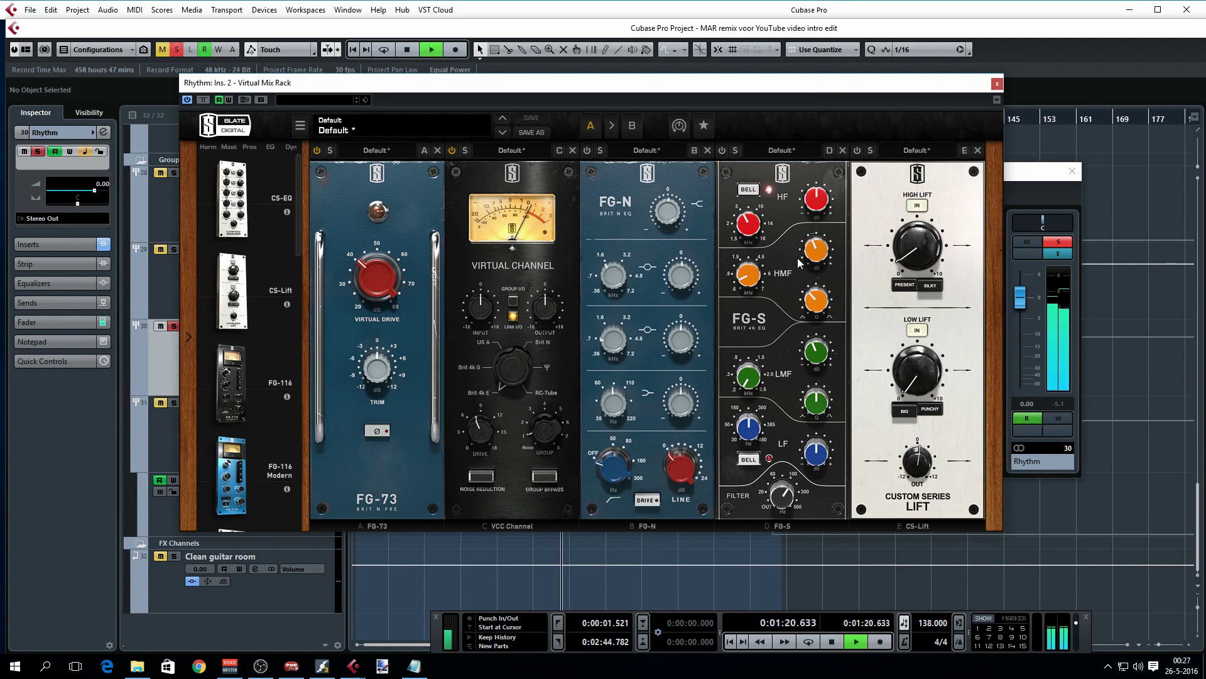
pyautogui.click(587, 151)
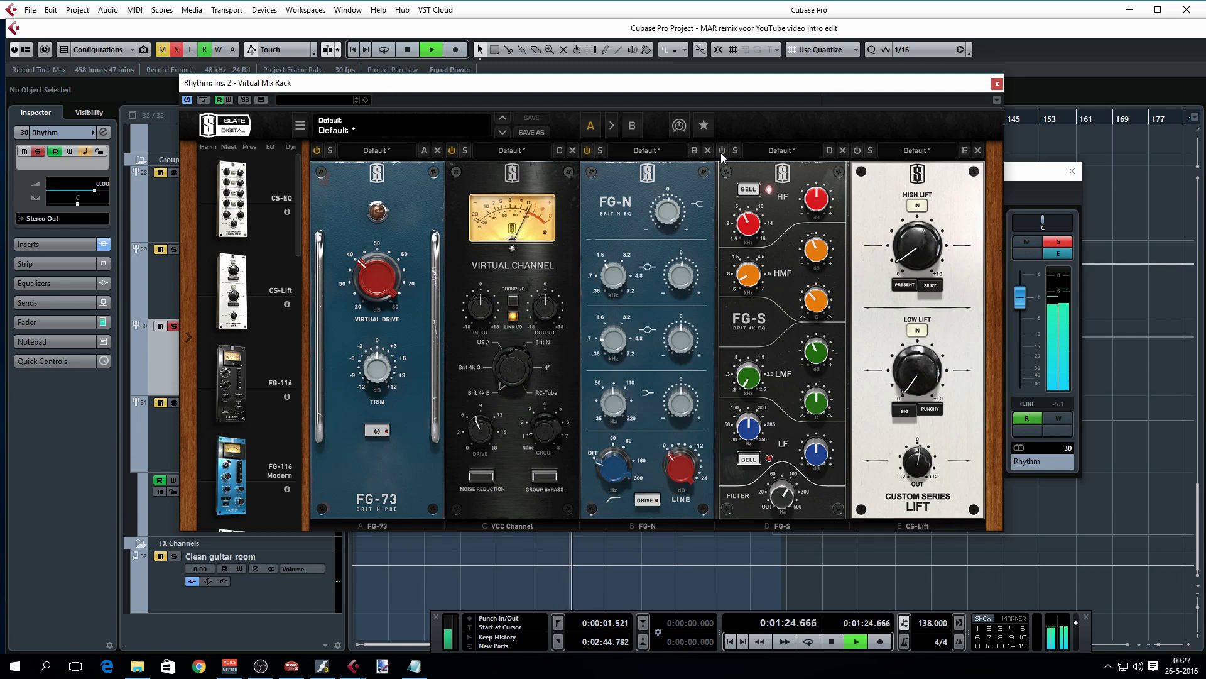
pyautogui.click(857, 151)
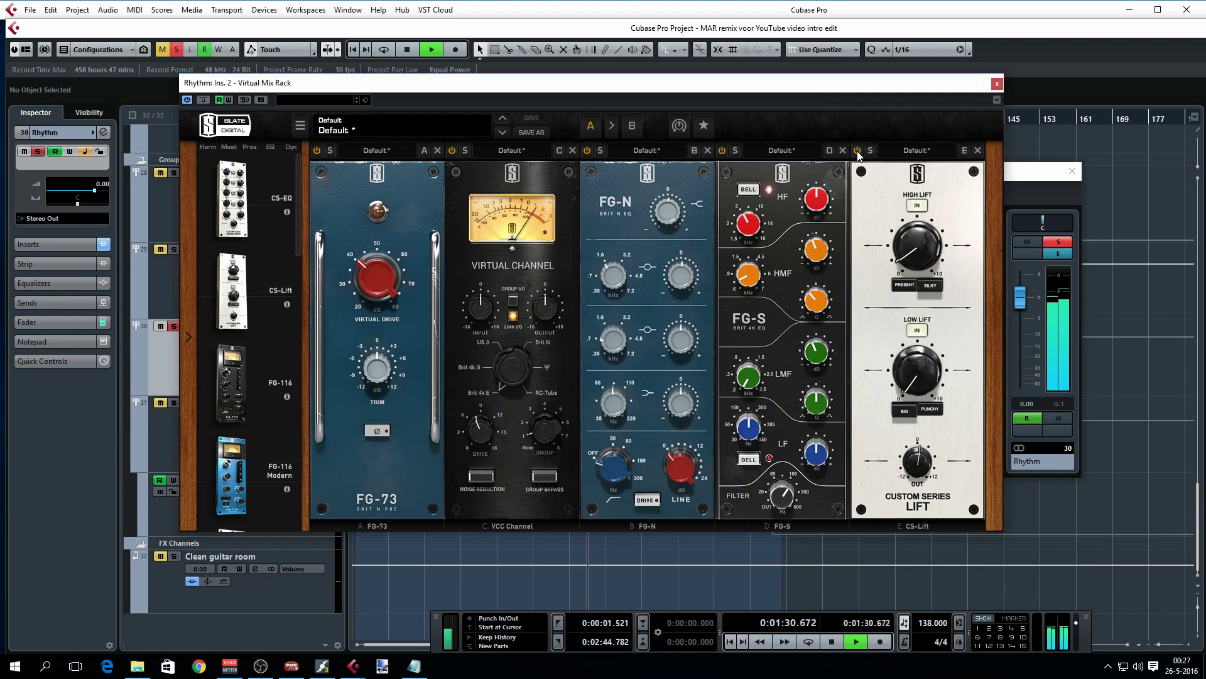
pyautogui.press('space')
pyautogui.press('space')
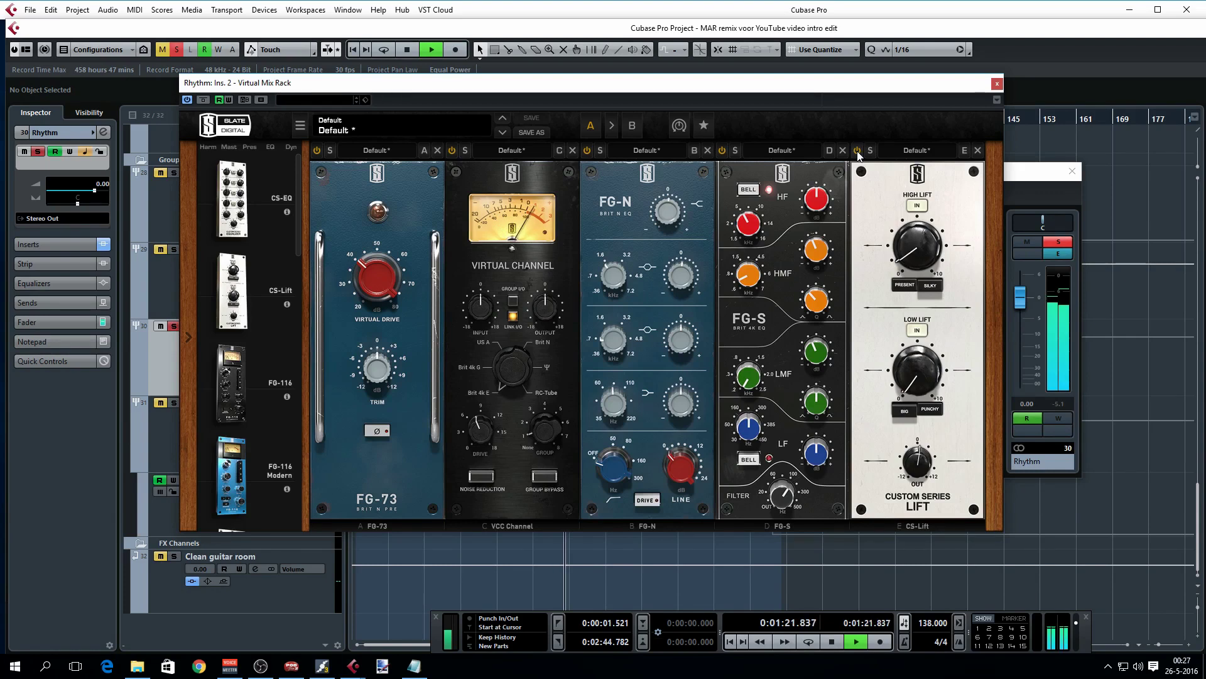
pyautogui.click(586, 151)
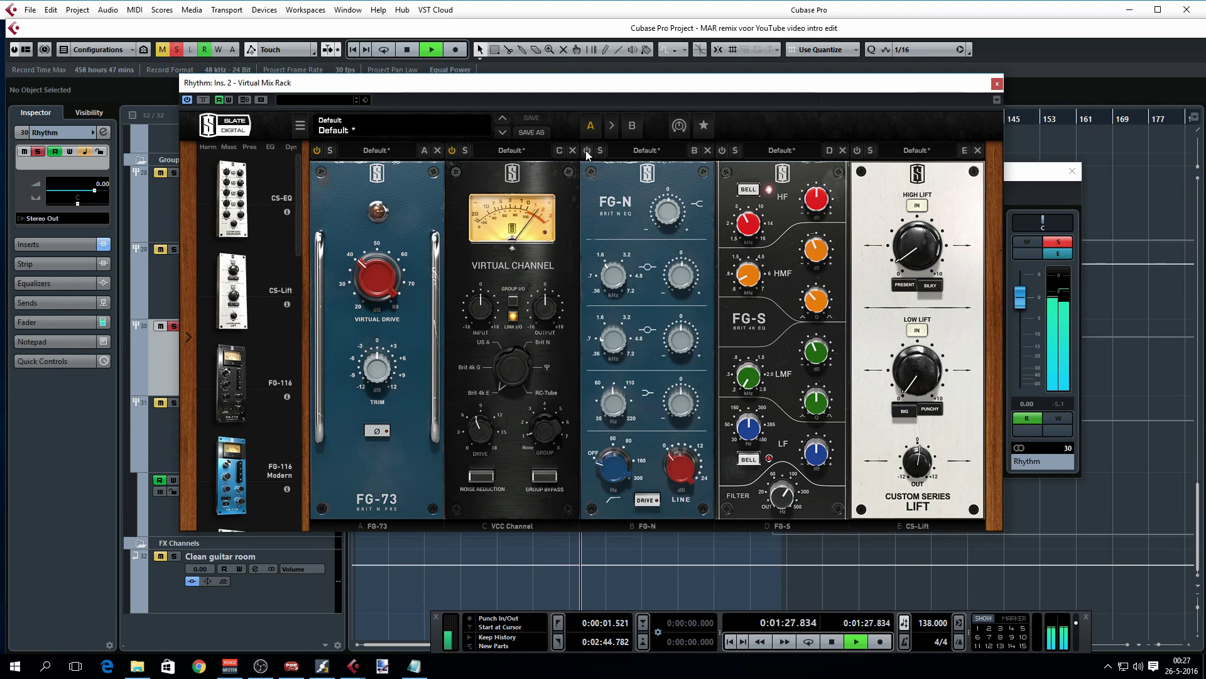
pyautogui.click(586, 150)
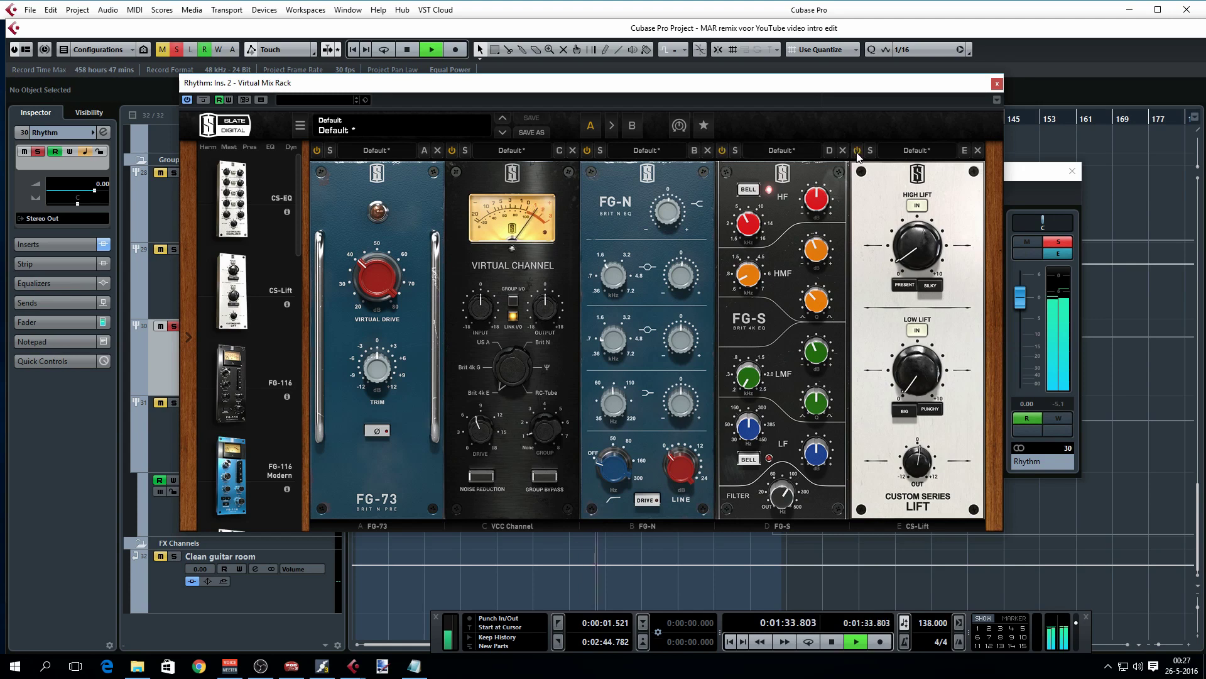
pyautogui.press('space')
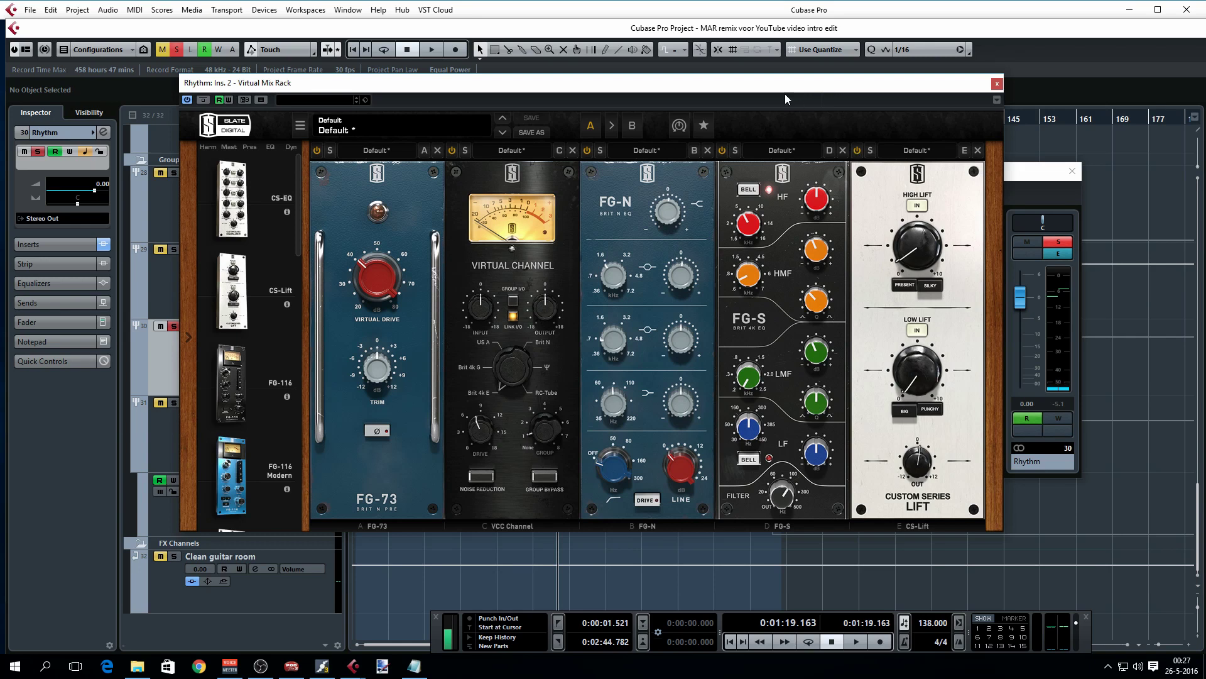
# Unsolo the Rhythm group and toggle the whole Virtual Mix Rack's bypass over two playback passes to compare within the full mix
pyautogui.moveTo(766, 90); pyautogui.dragTo(915, 75)
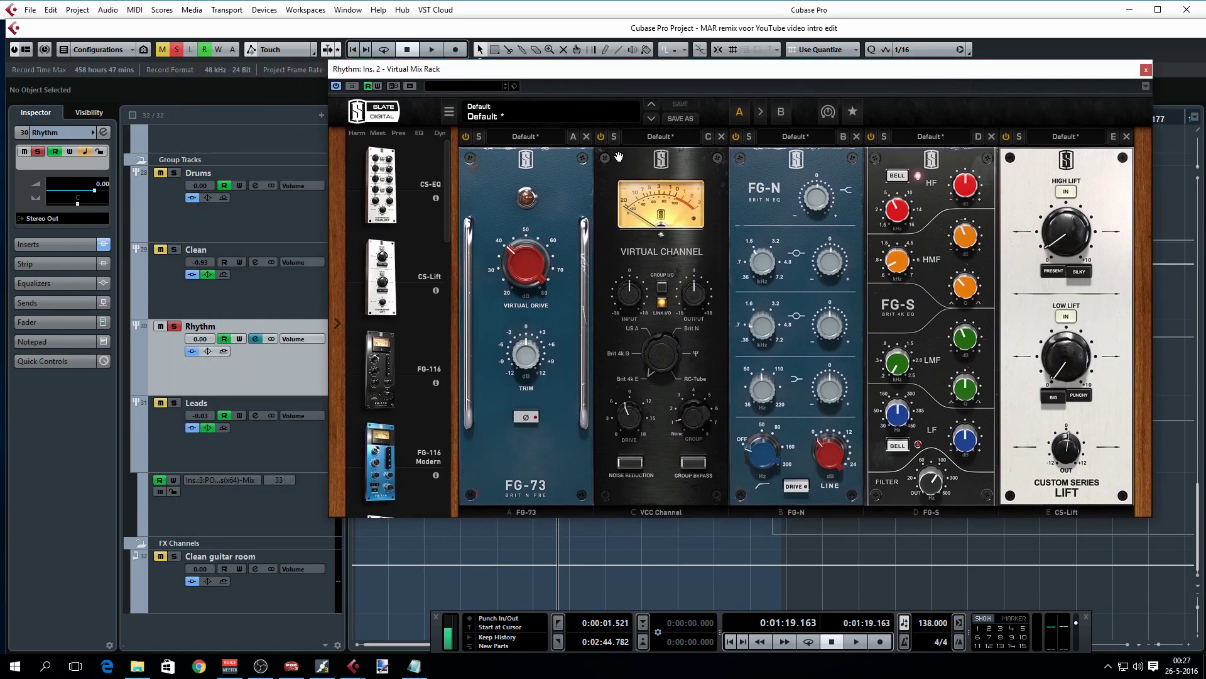
pyautogui.click(174, 326)
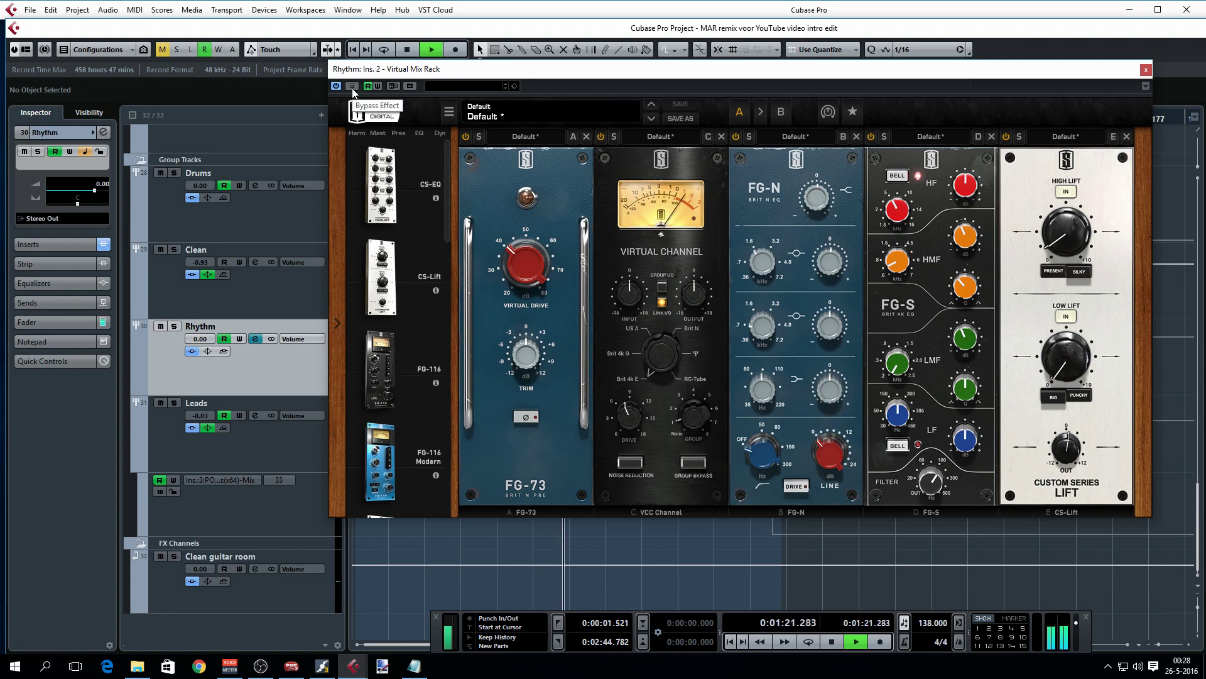
pyautogui.click(352, 90)
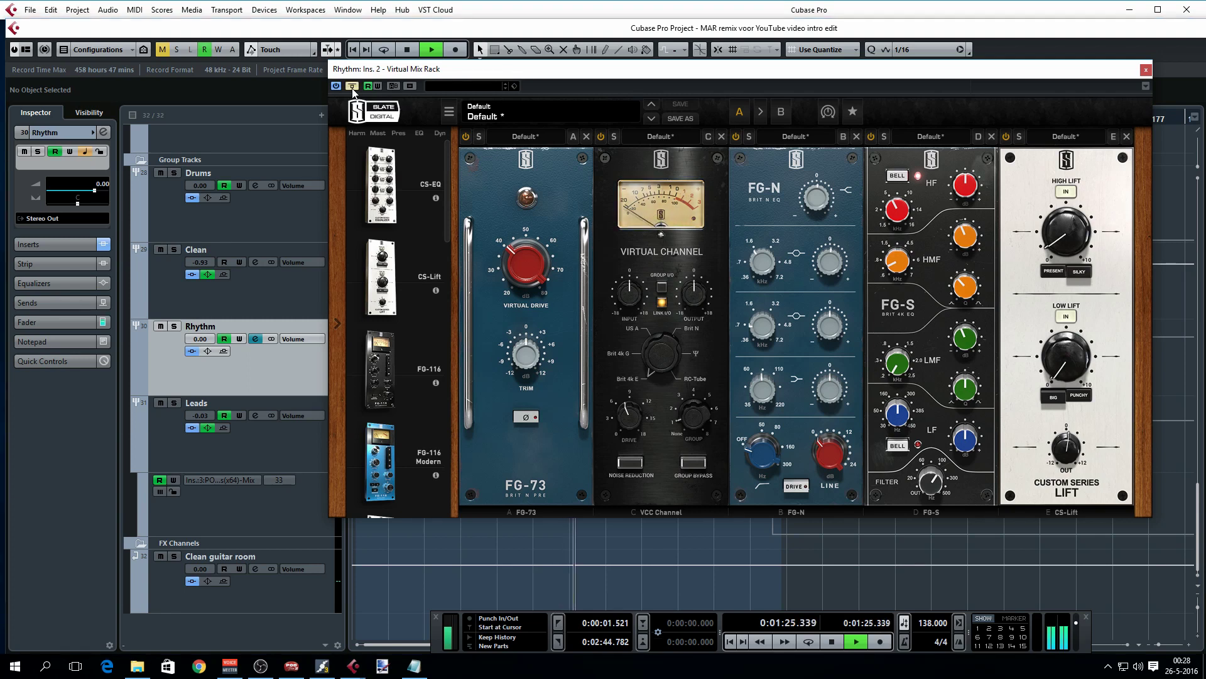
pyautogui.click(352, 90)
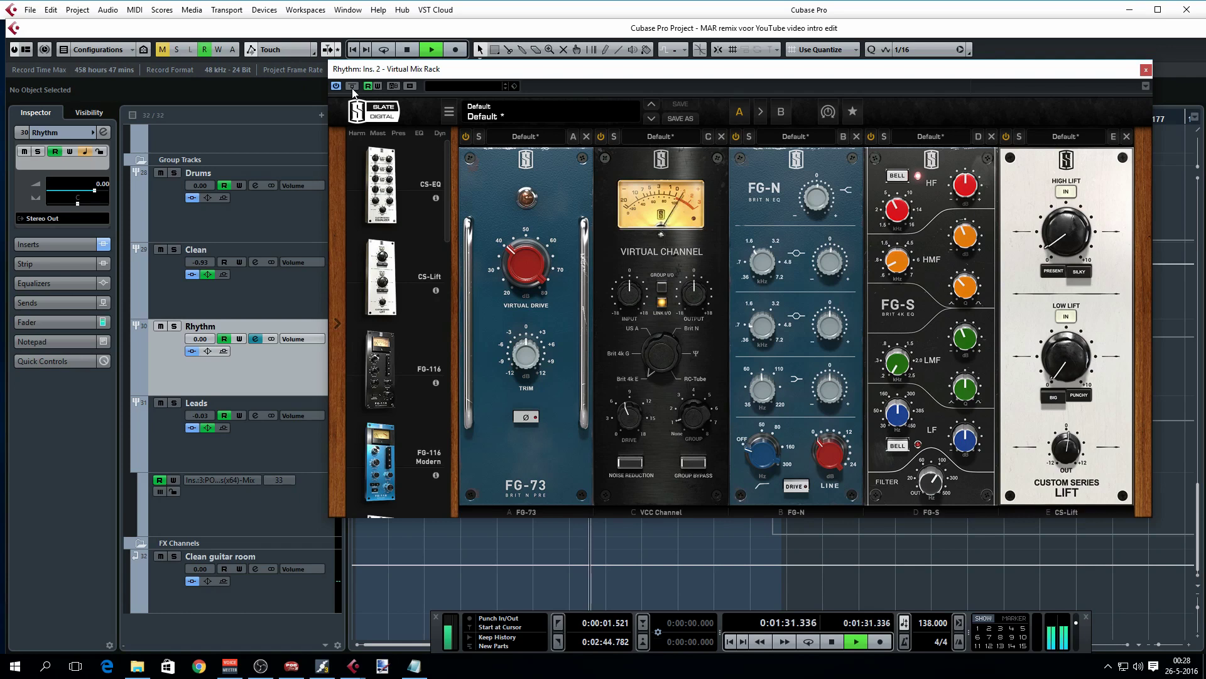
pyautogui.press('space')
pyautogui.press('space')
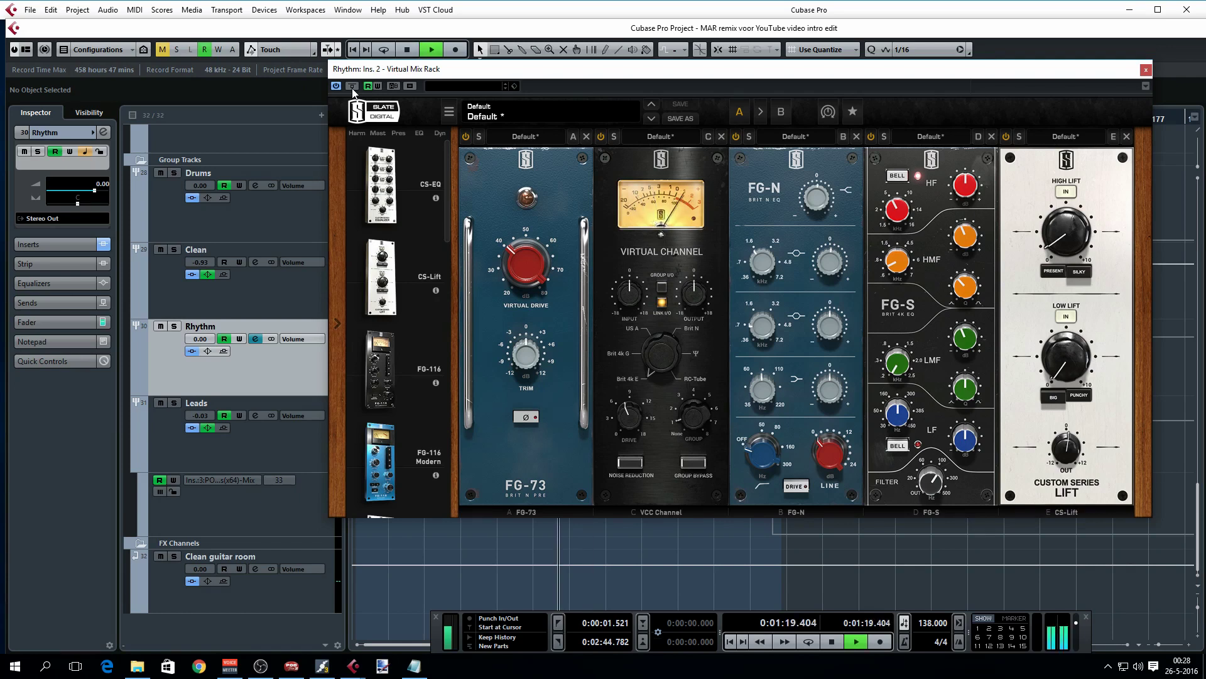
pyautogui.click(352, 86)
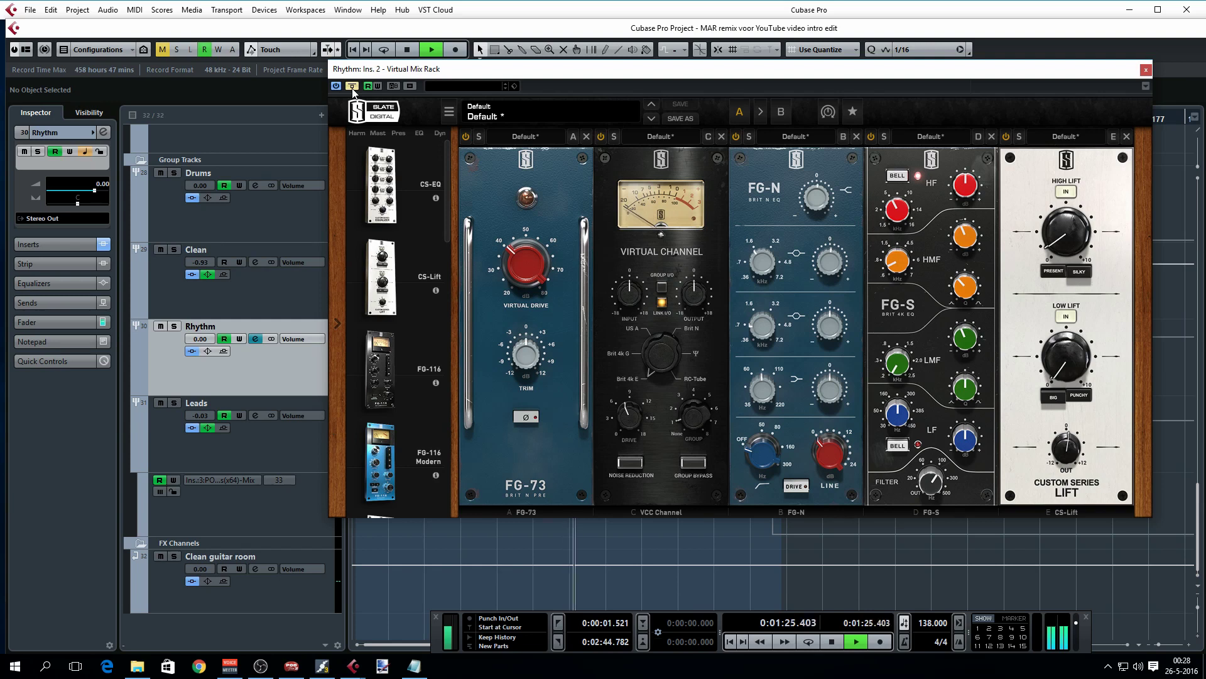
pyautogui.click(353, 88)
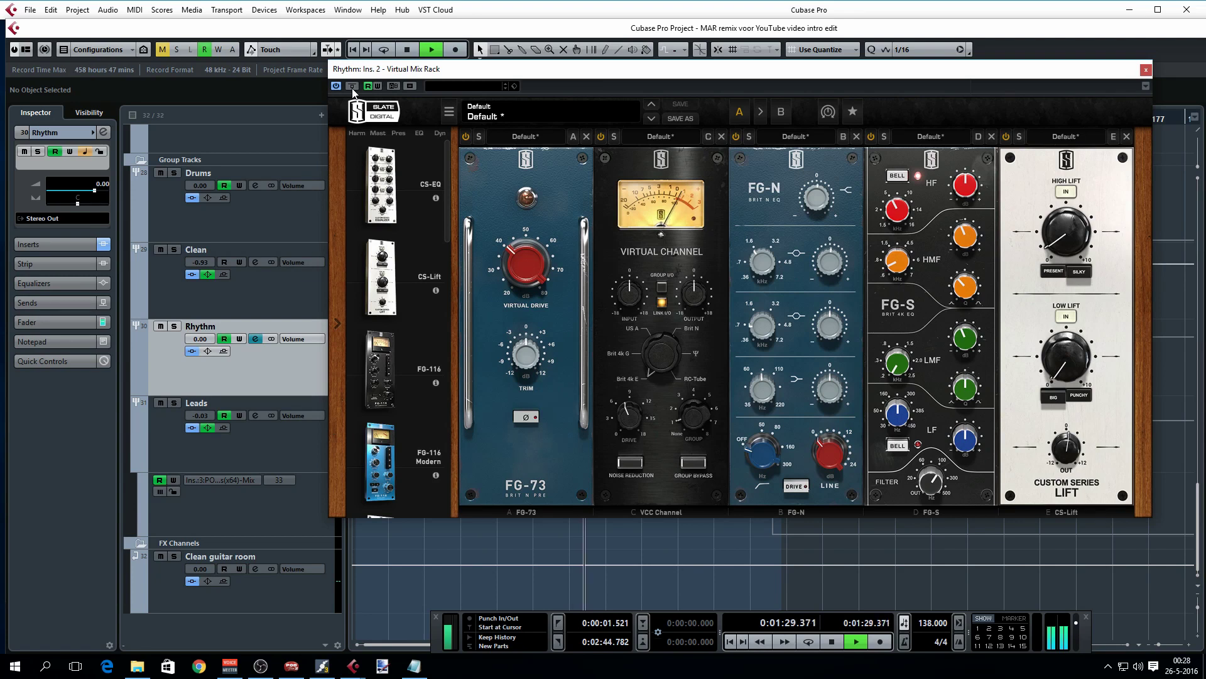
pyautogui.press('space')
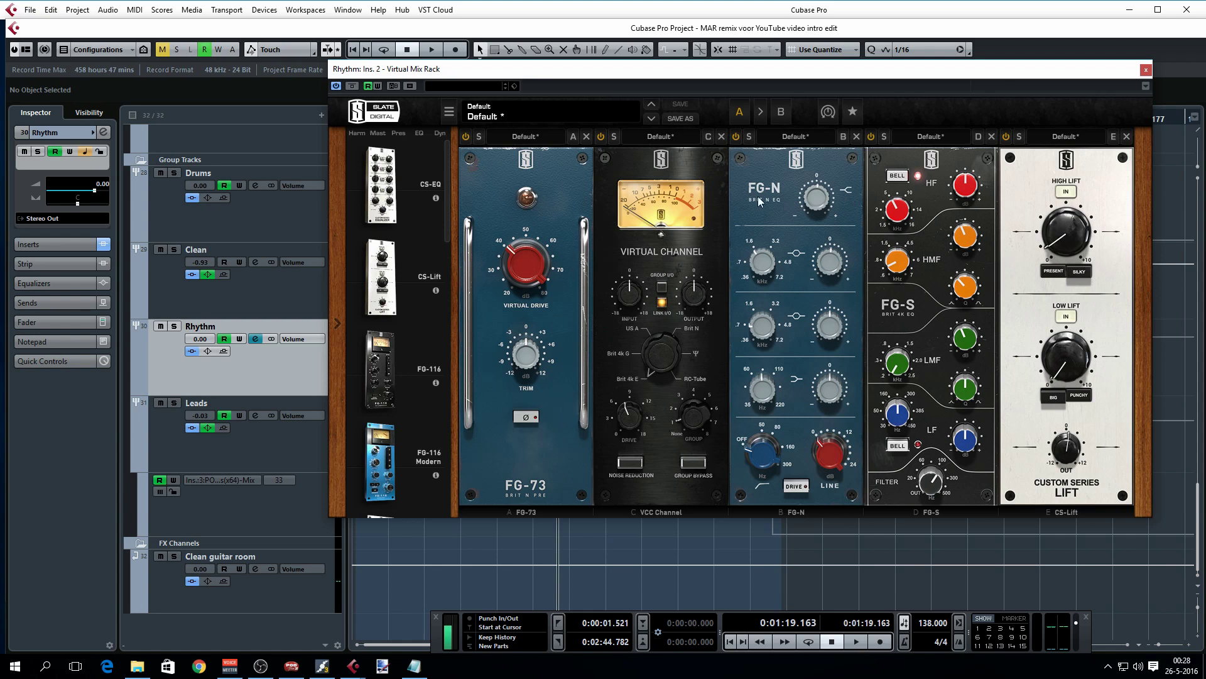
# Solo the Rhythm group and replay the section, toggling the FG-N and FG-S equalizer modules to compare their effect
pyautogui.moveTo(819, 198)
pyautogui.moveTo(831, 264)
pyautogui.click(871, 137)
pyautogui.click(174, 326)
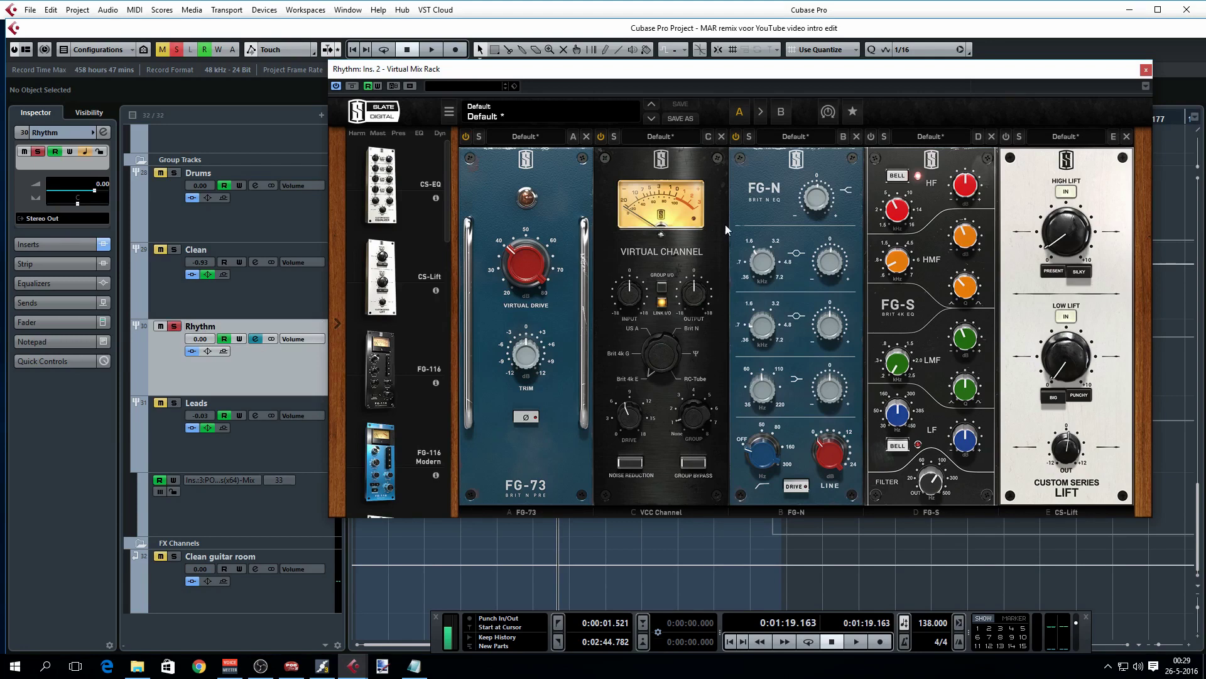
pyautogui.press('space')
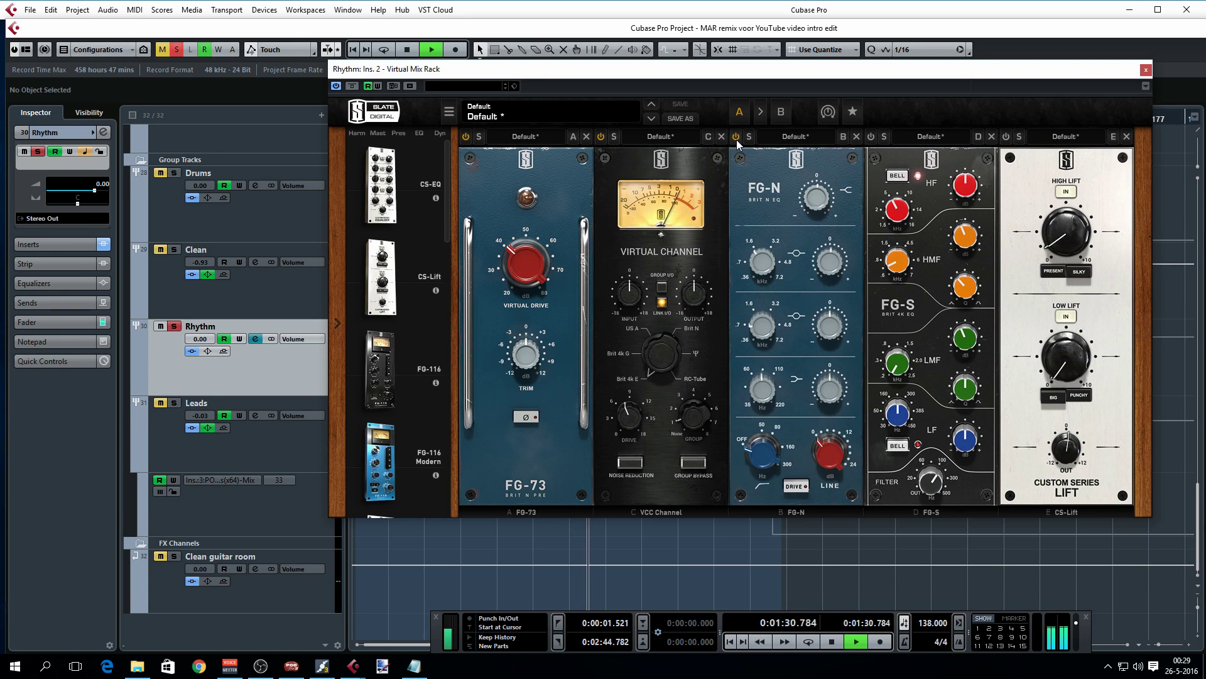
pyautogui.click(736, 137)
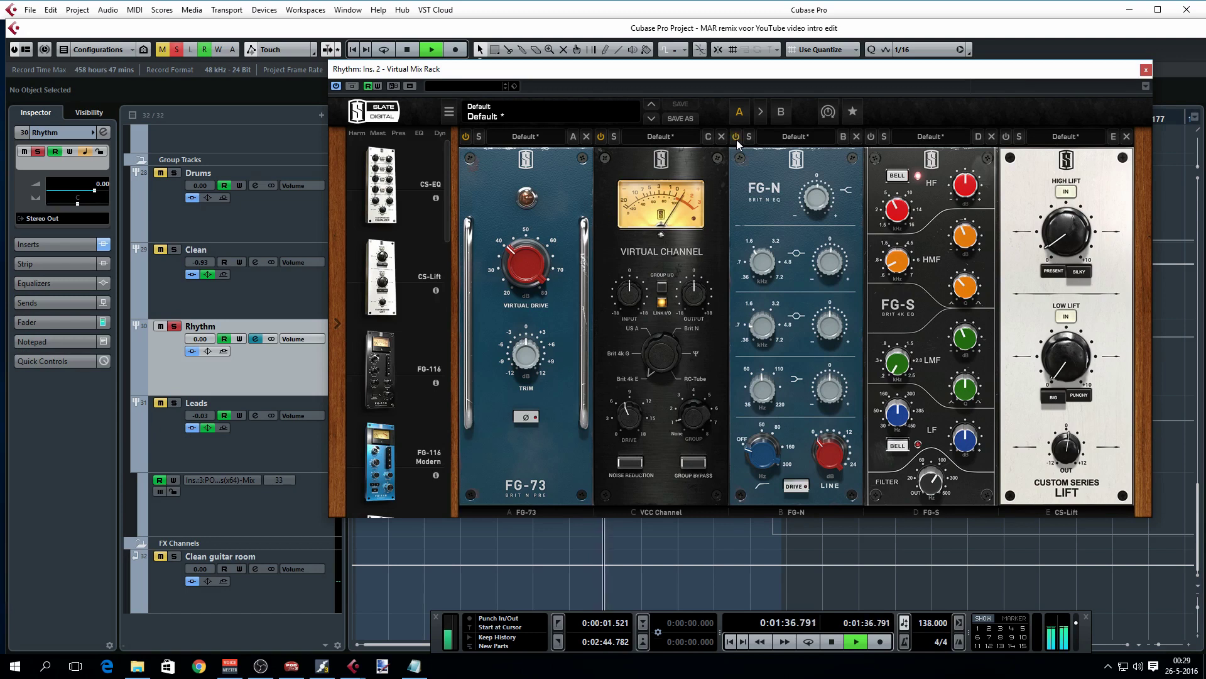
pyautogui.press('space')
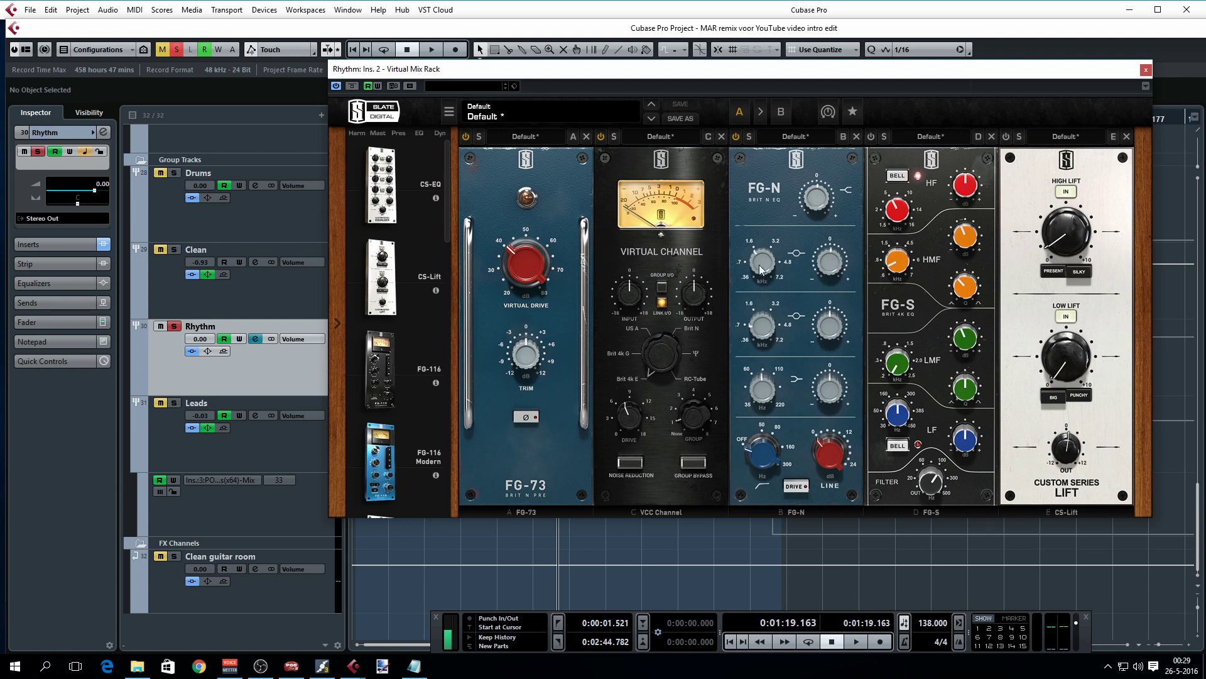
pyautogui.moveTo(763, 264)
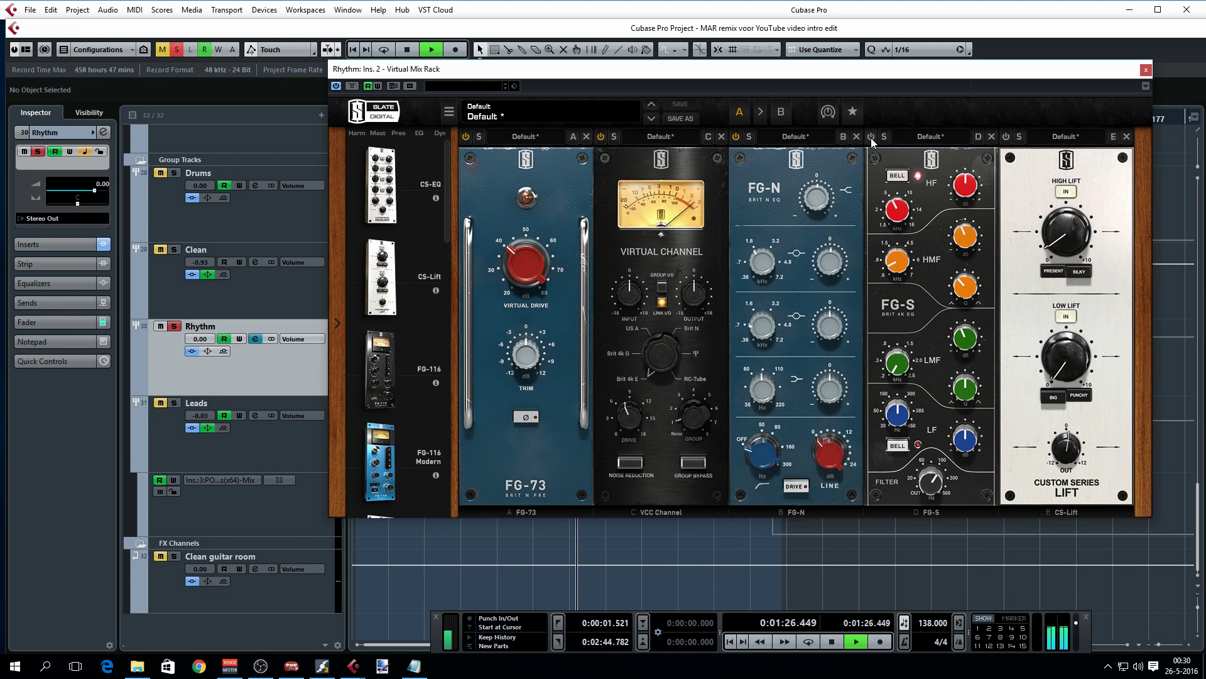
pyautogui.press('space')
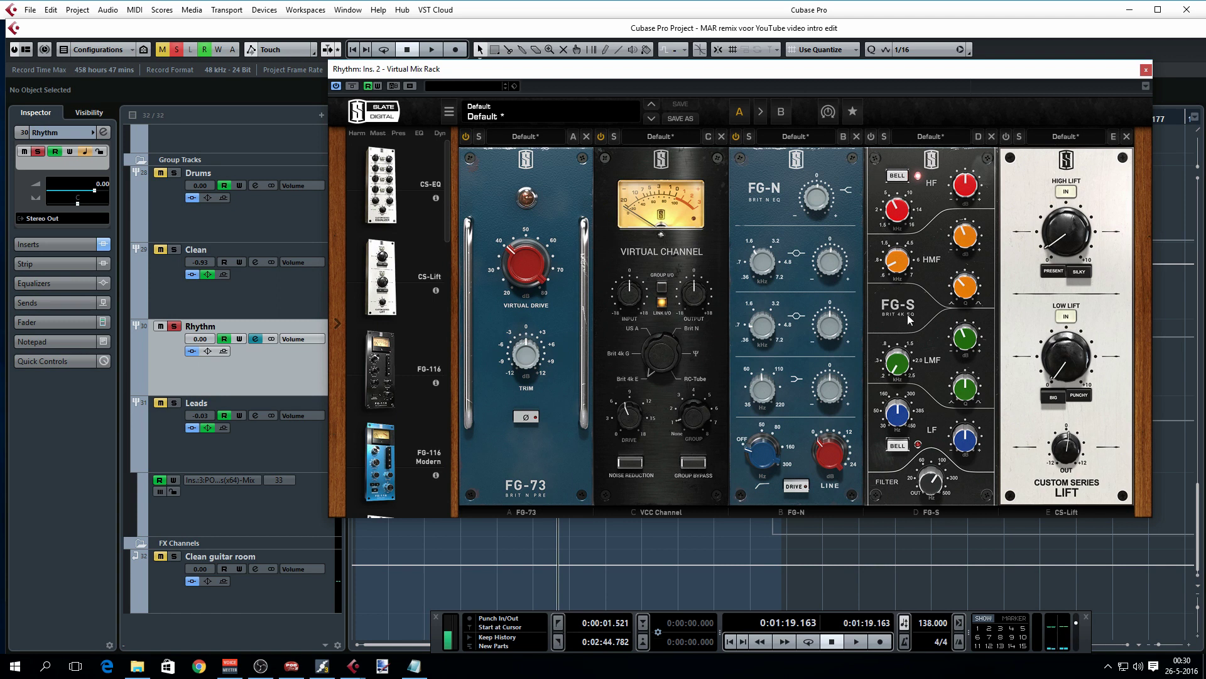
# During playback, boost the FG-S high-mid (HMF) gain to about +5.8 dB, and bring it back down to about -2.2 dB
pyautogui.moveTo(928, 483)
pyautogui.moveTo(975, 343)
pyautogui.press('space')
pyautogui.moveTo(971, 239)
pyautogui.moveTo(973, 212); pyautogui.dragTo(978, 208)
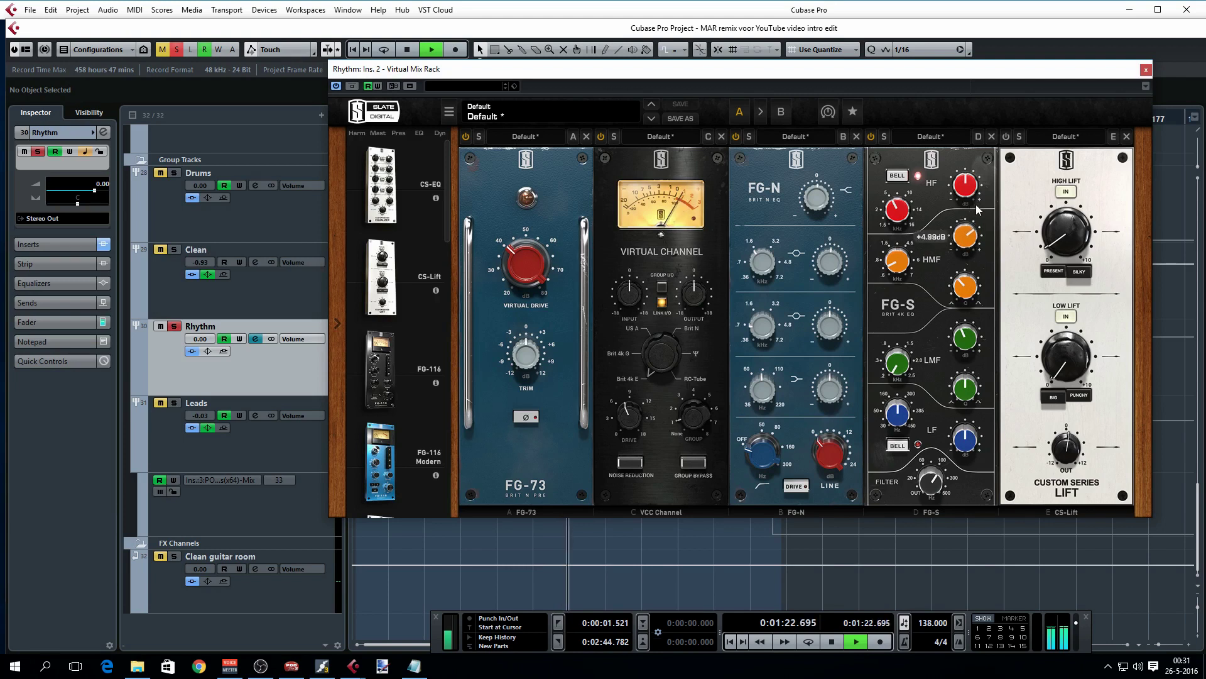
pyautogui.moveTo(978, 207)
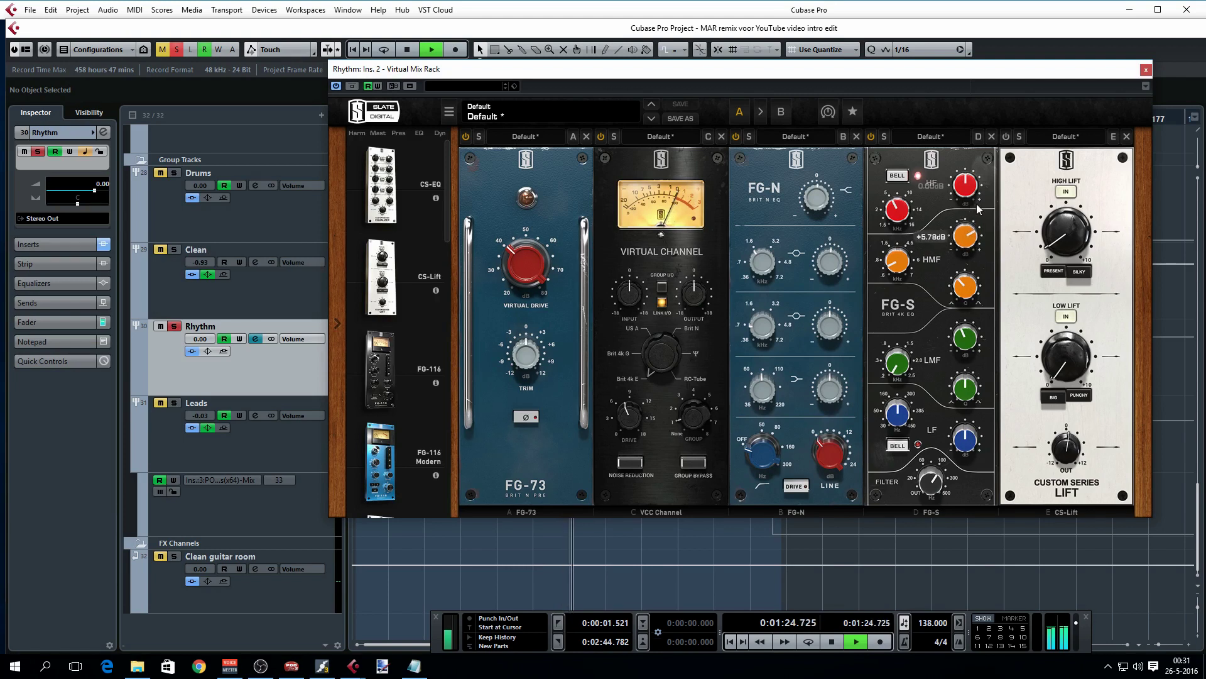
pyautogui.moveTo(976, 204); pyautogui.dragTo(971, 240)
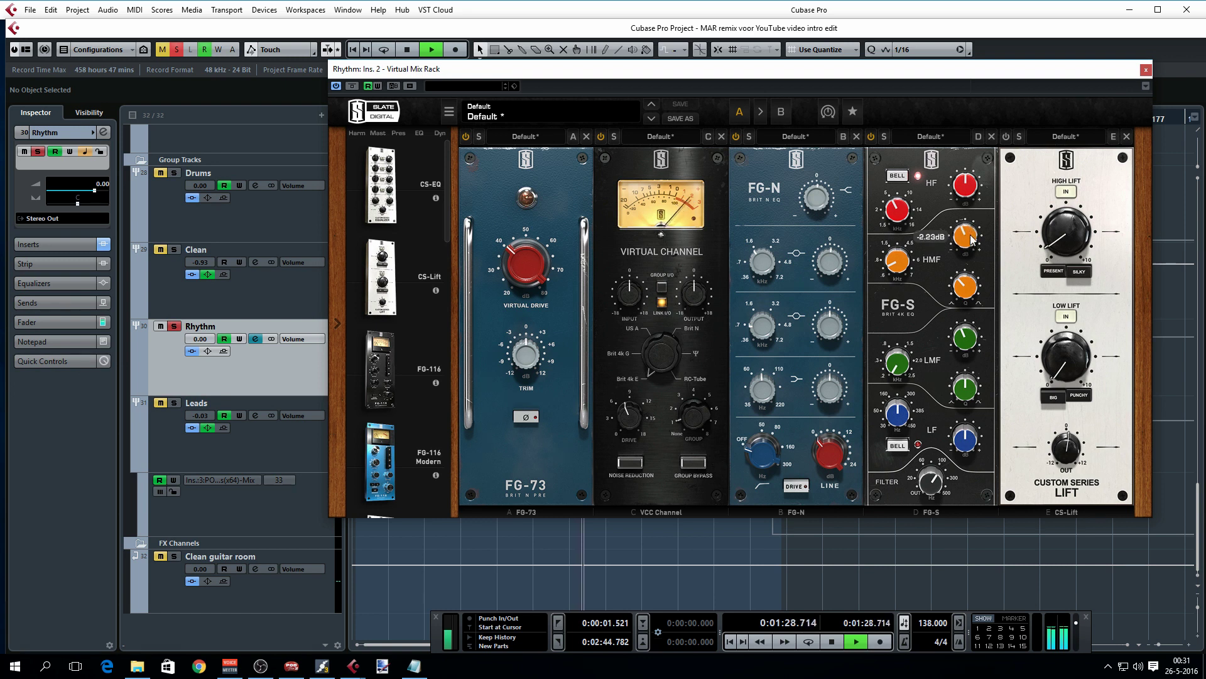
pyautogui.press('space')
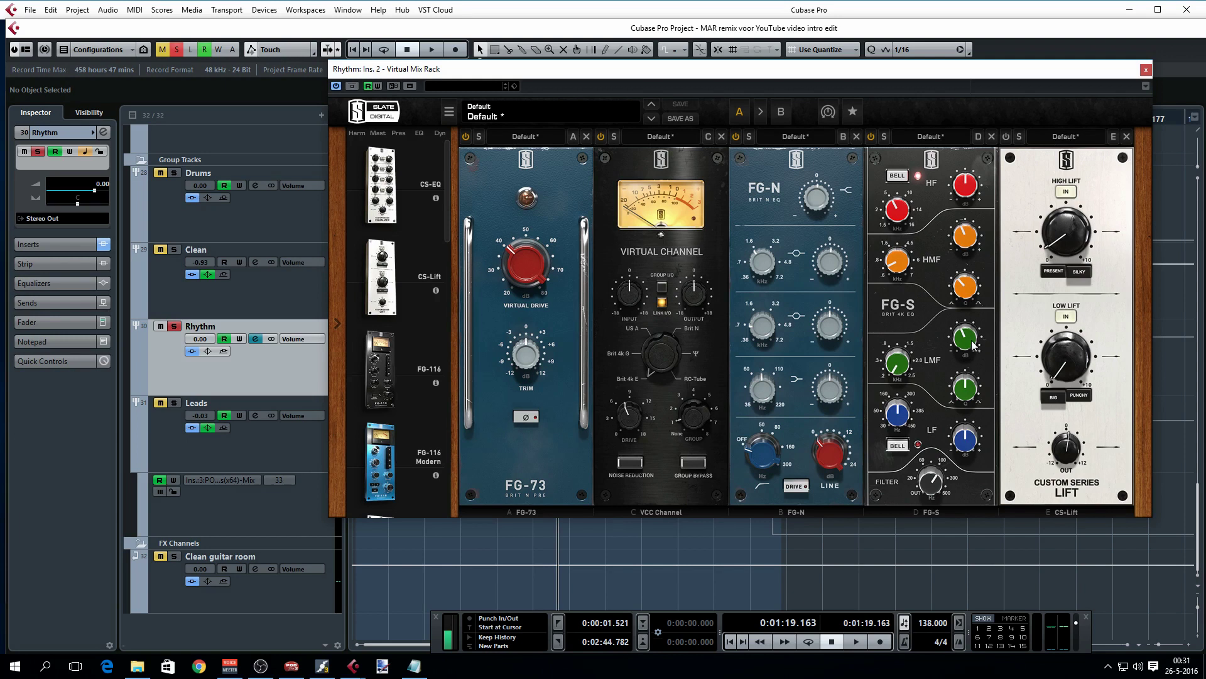
# Replay the section and adjust the FG-S low-mid (LMF) gain, leaving it at about -2.5 dB
pyautogui.moveTo(970, 342)
pyautogui.press('space')
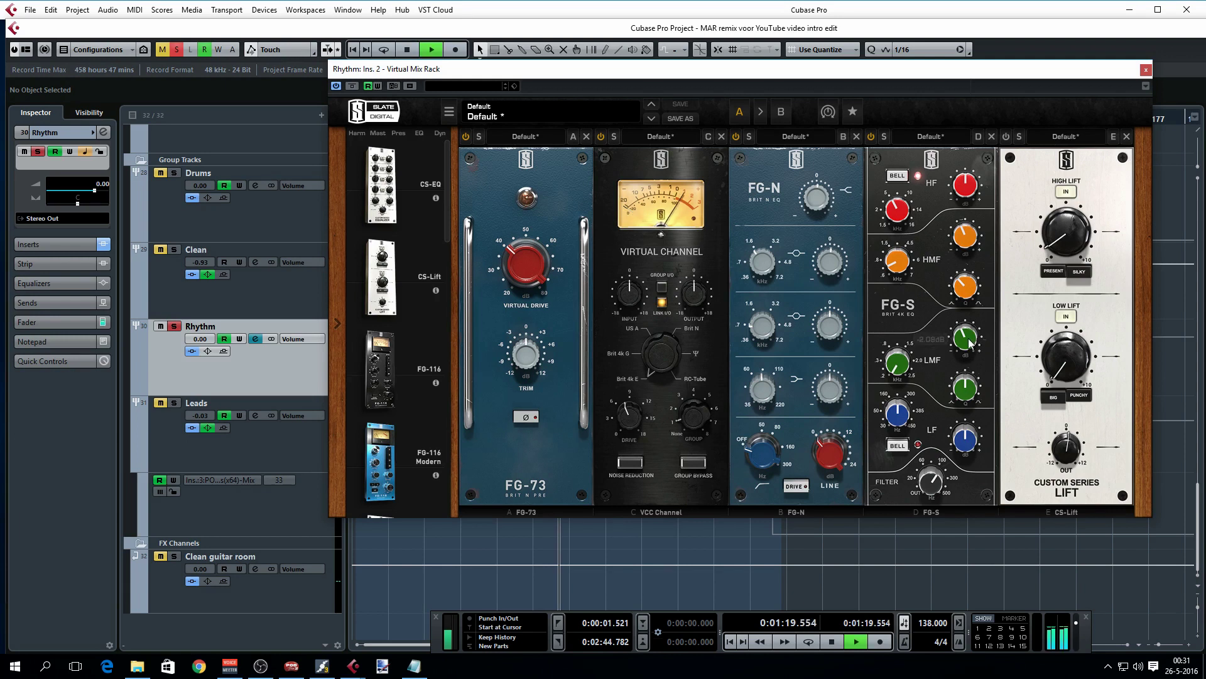
pyautogui.moveTo(970, 339)
pyautogui.mouseDown()
pyautogui.moveTo(976, 308)
pyautogui.moveTo(976, 348)
pyautogui.mouseUp()
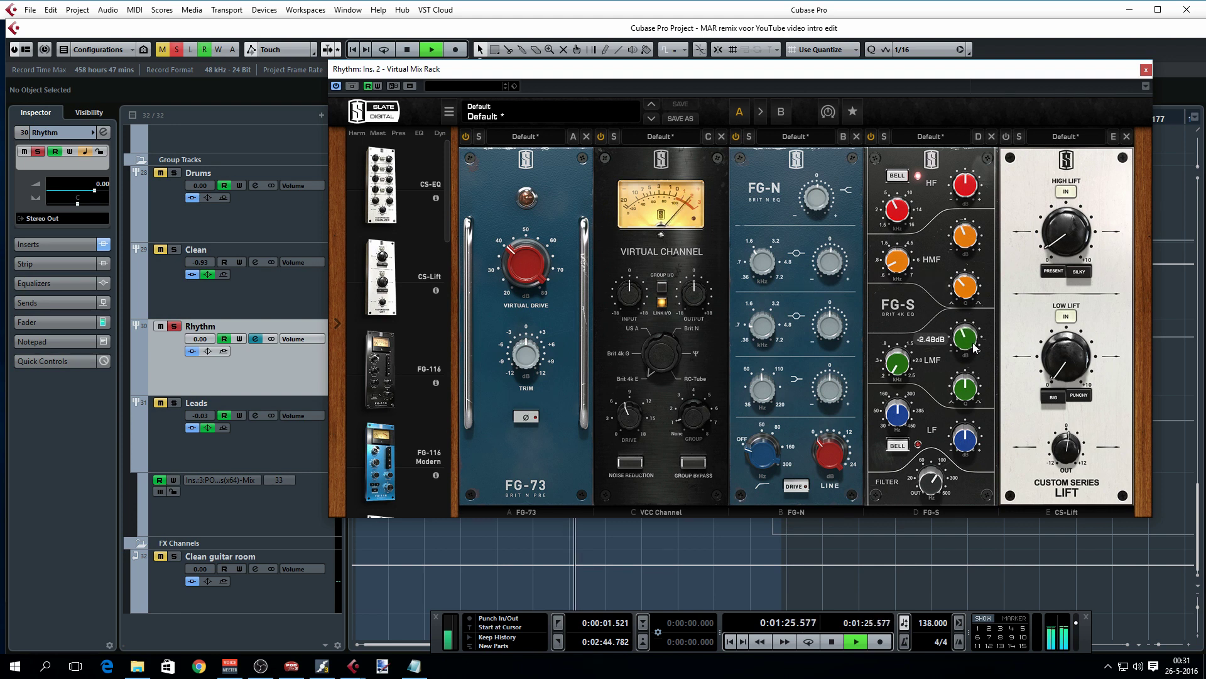
pyautogui.press('space')
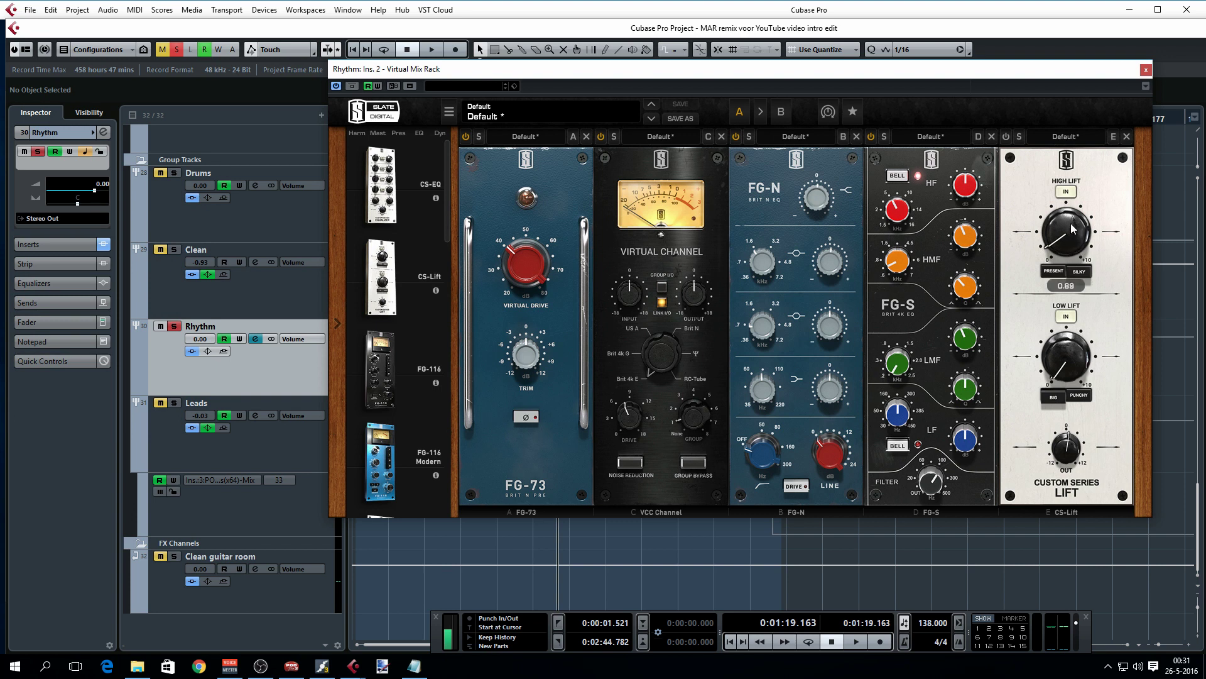
# Toggle the CS-Lift module during playback, leaving it switched on, and close the Rhythm group's Virtual Mix Rack
pyautogui.click(1006, 137)
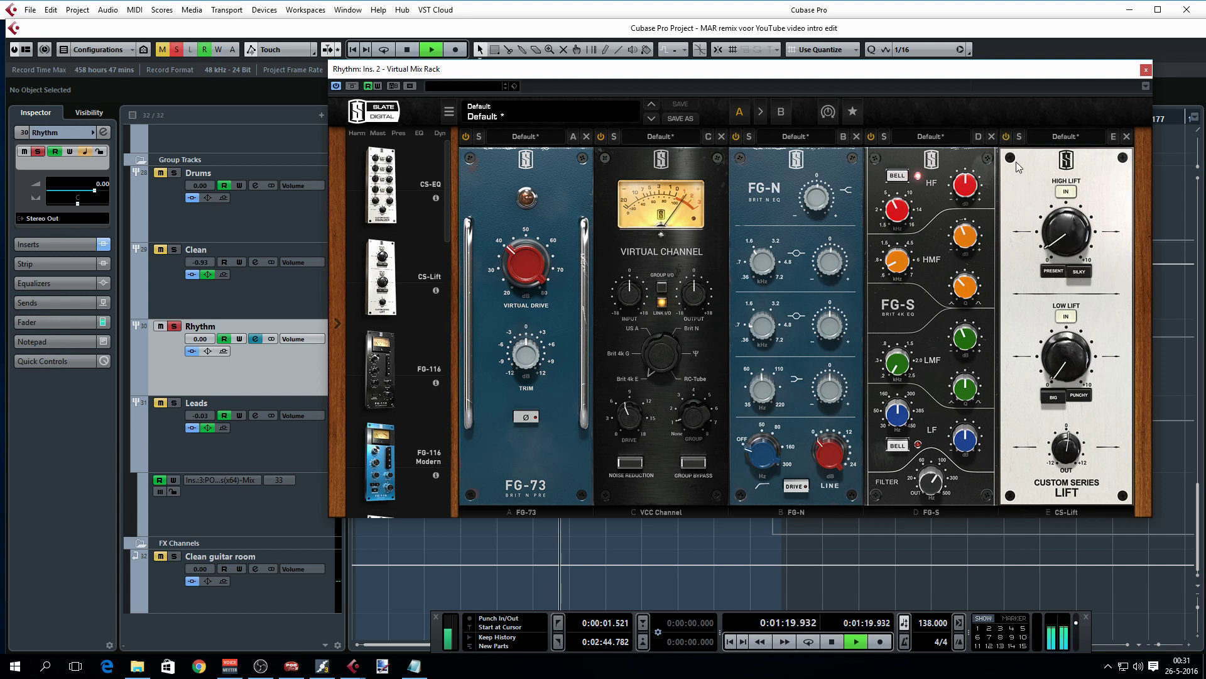
pyautogui.click(1006, 137)
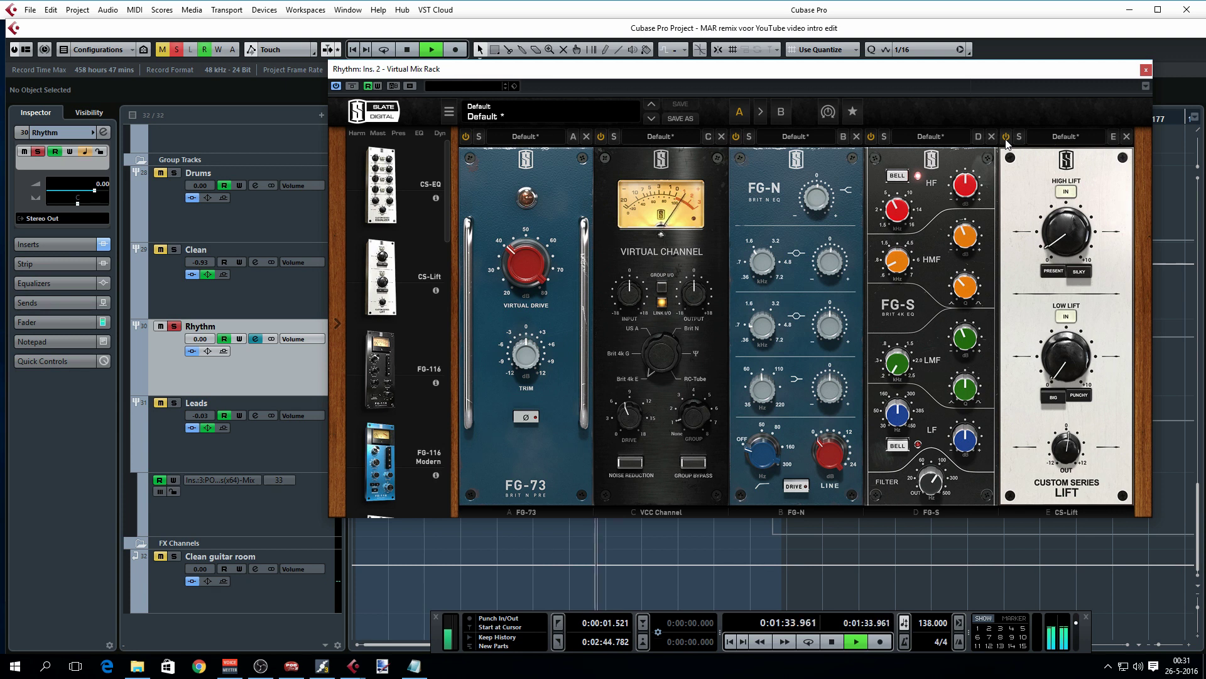
pyautogui.press('space')
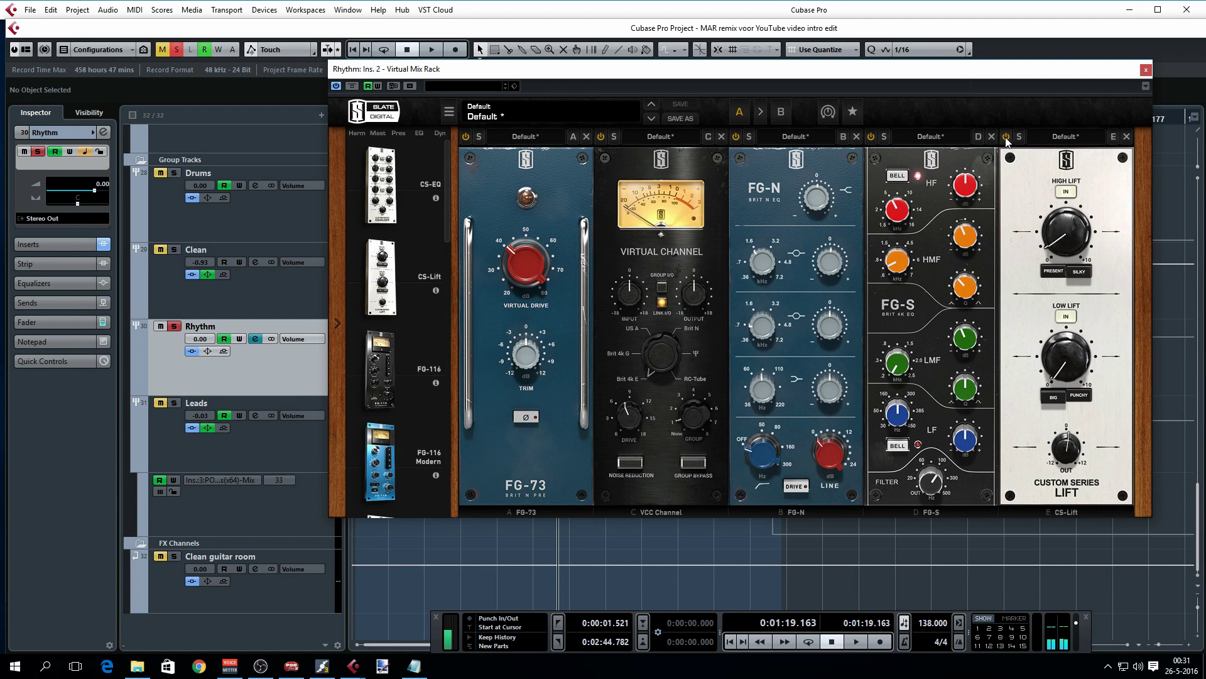
pyautogui.click(1147, 71)
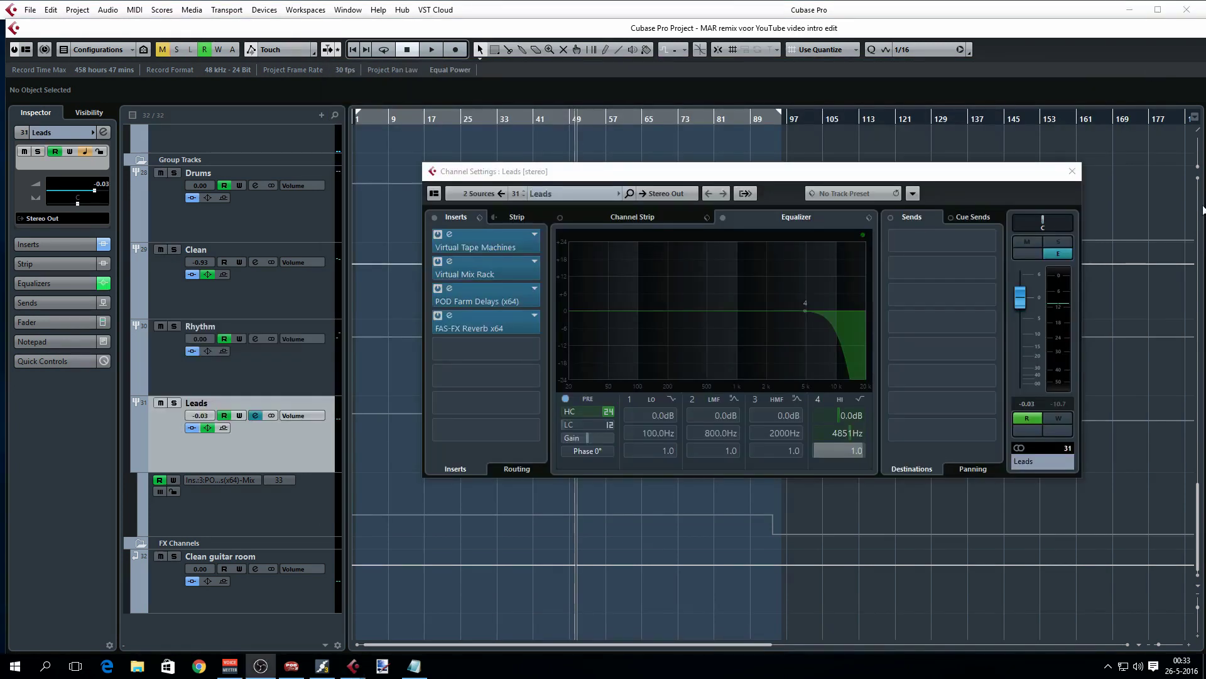
# Show the transport controls, solo the Leads group and play its section
pyautogui.click(787, 166)
pyautogui.press('F2')
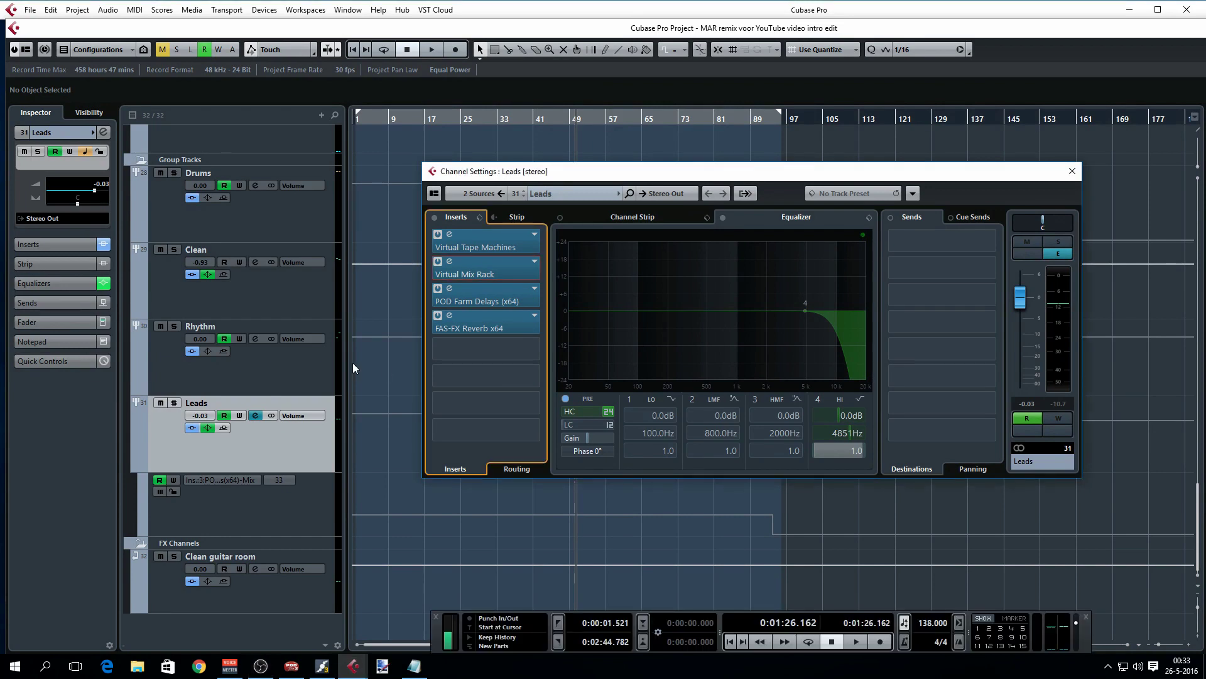
pyautogui.click(175, 404)
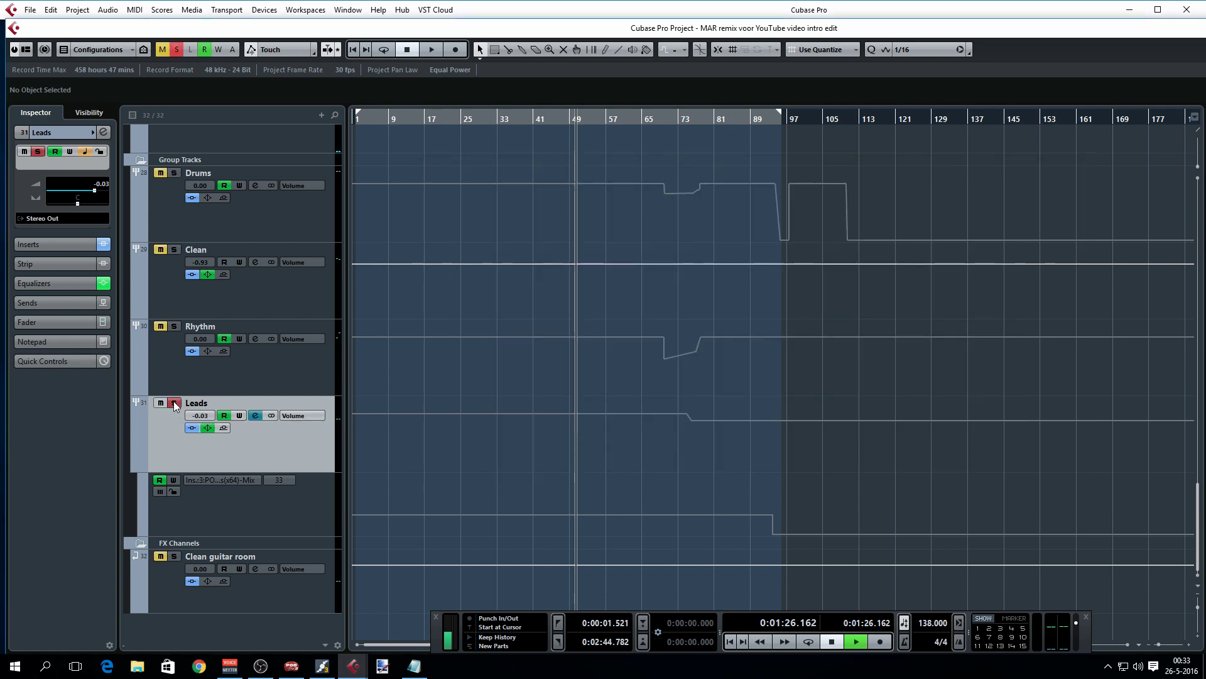
pyautogui.press('space')
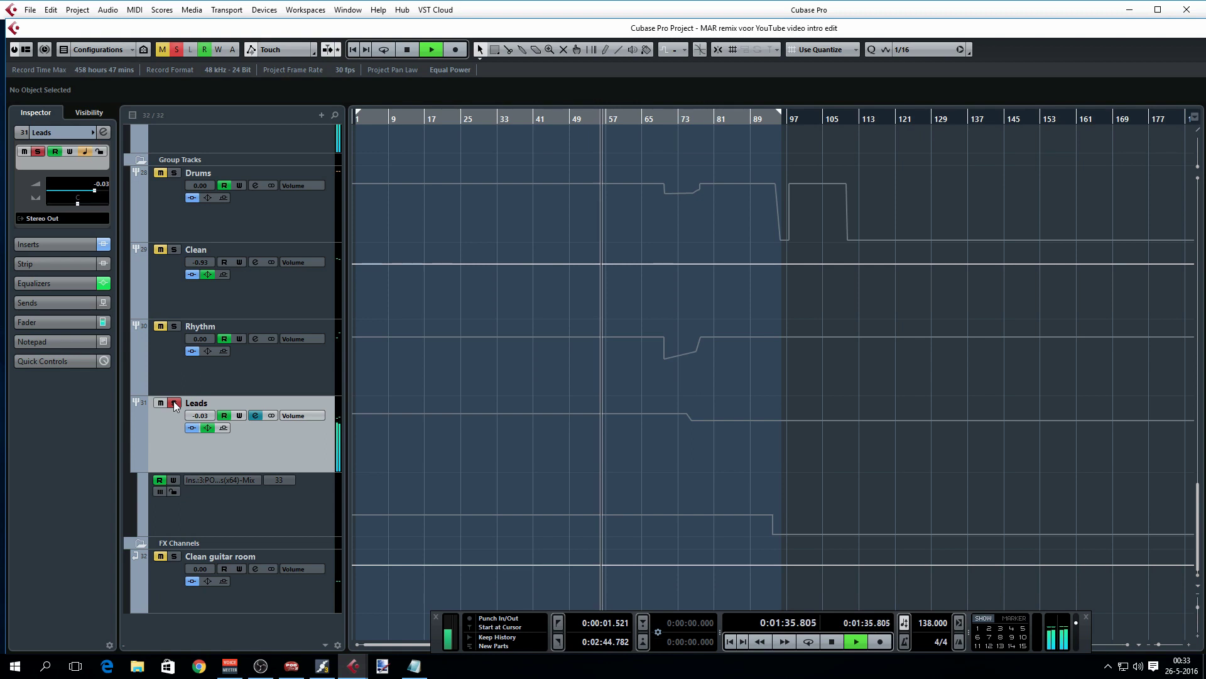
pyautogui.press('space')
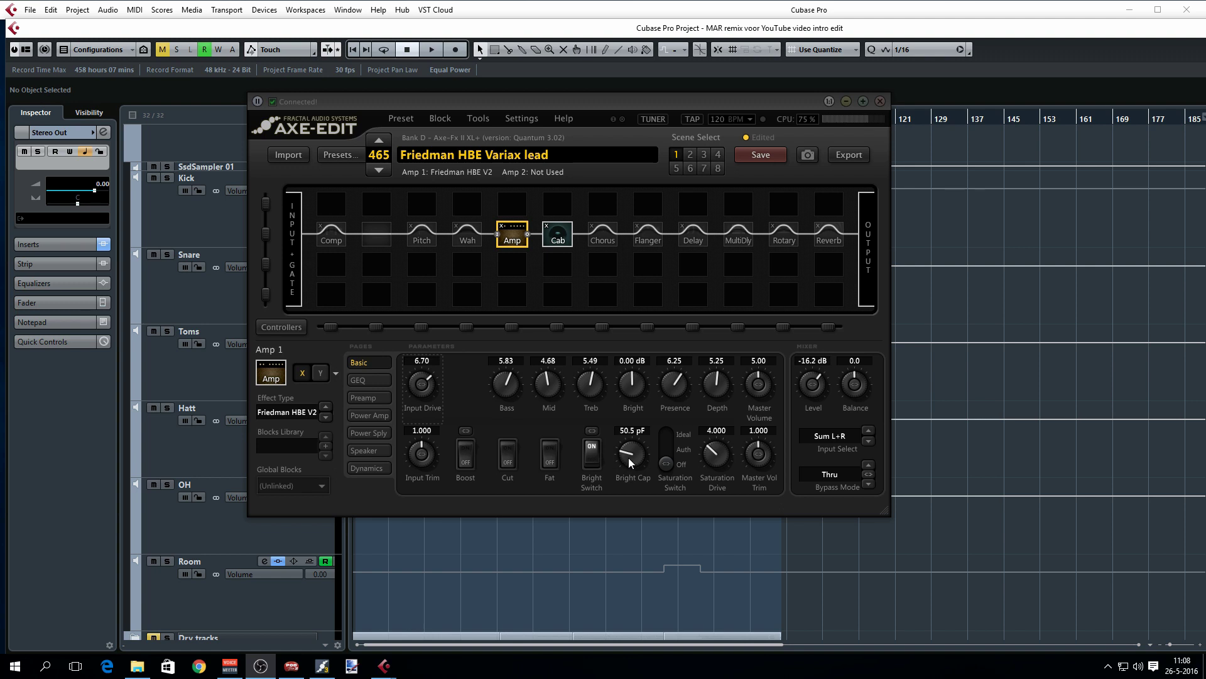
# Switch to Axe-Edit, load preset 465 Friedman HBE Variax lead, examine its Cab block settings and close the editor
pyautogui.click(556, 235)
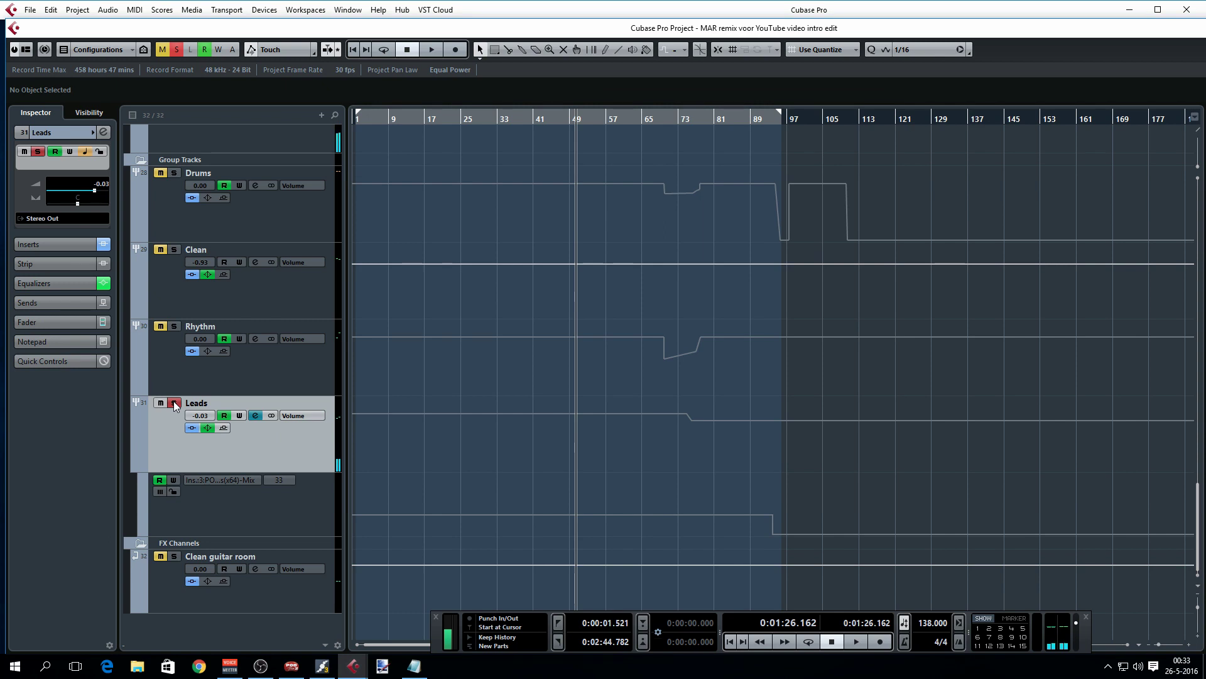
pyautogui.click(322, 665)
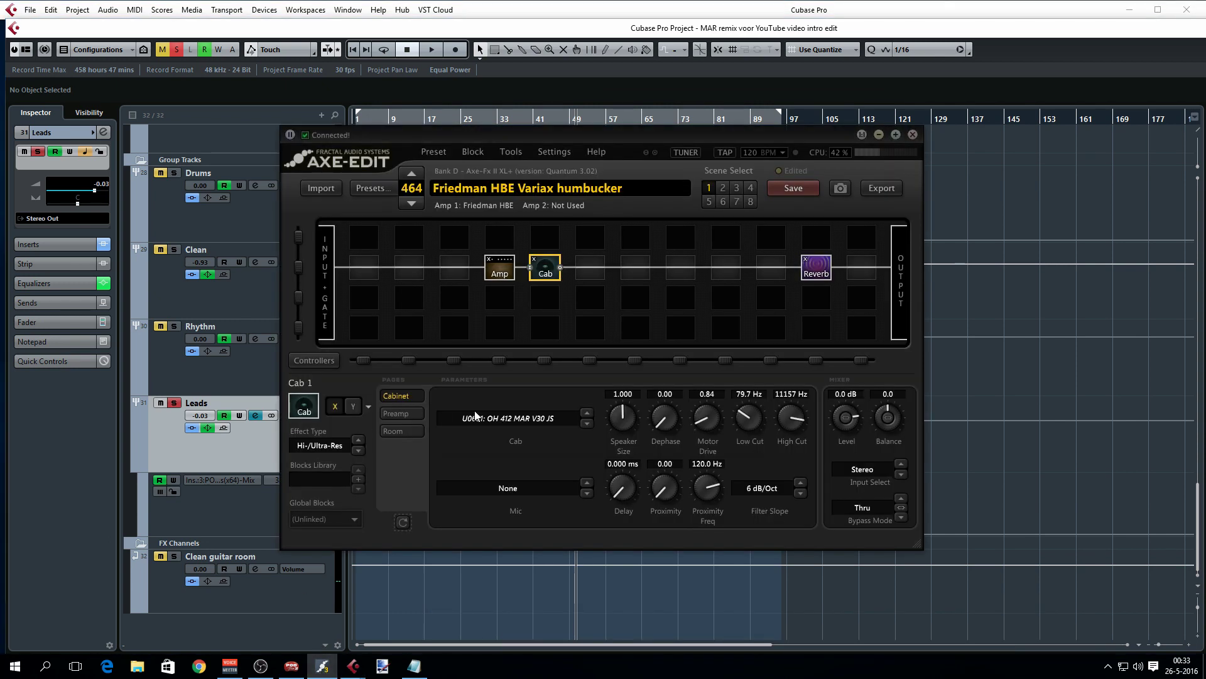
pyautogui.click(376, 189)
pyautogui.click(835, 381)
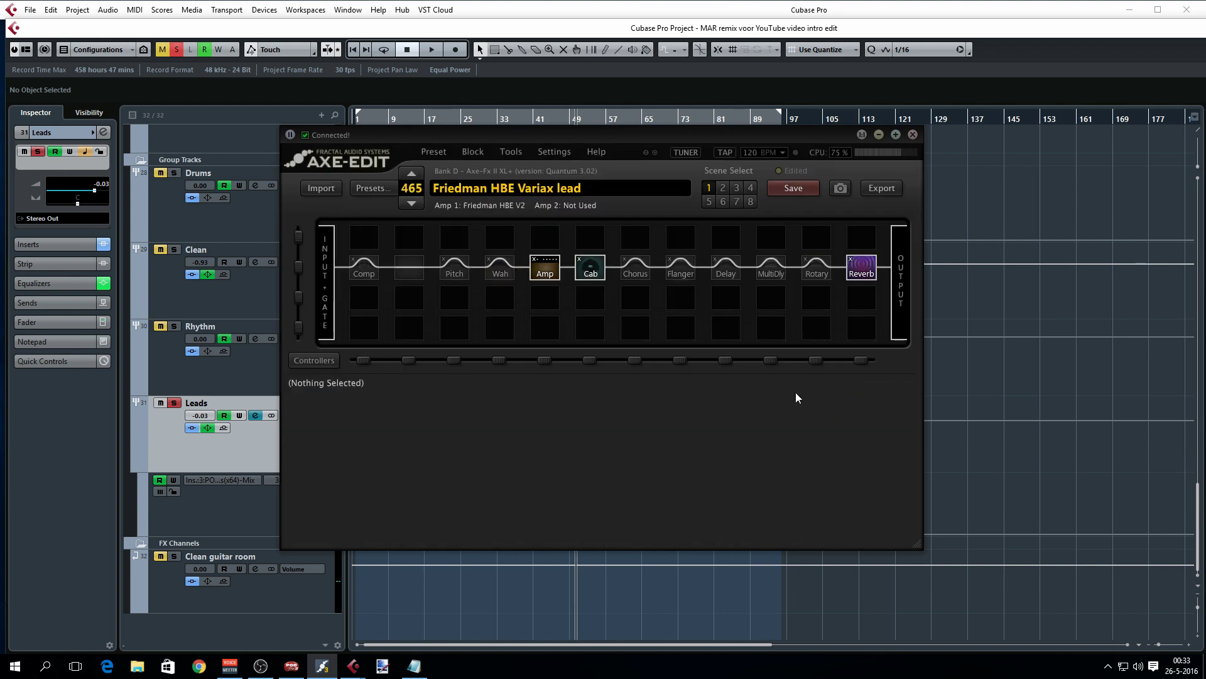
pyautogui.click(590, 267)
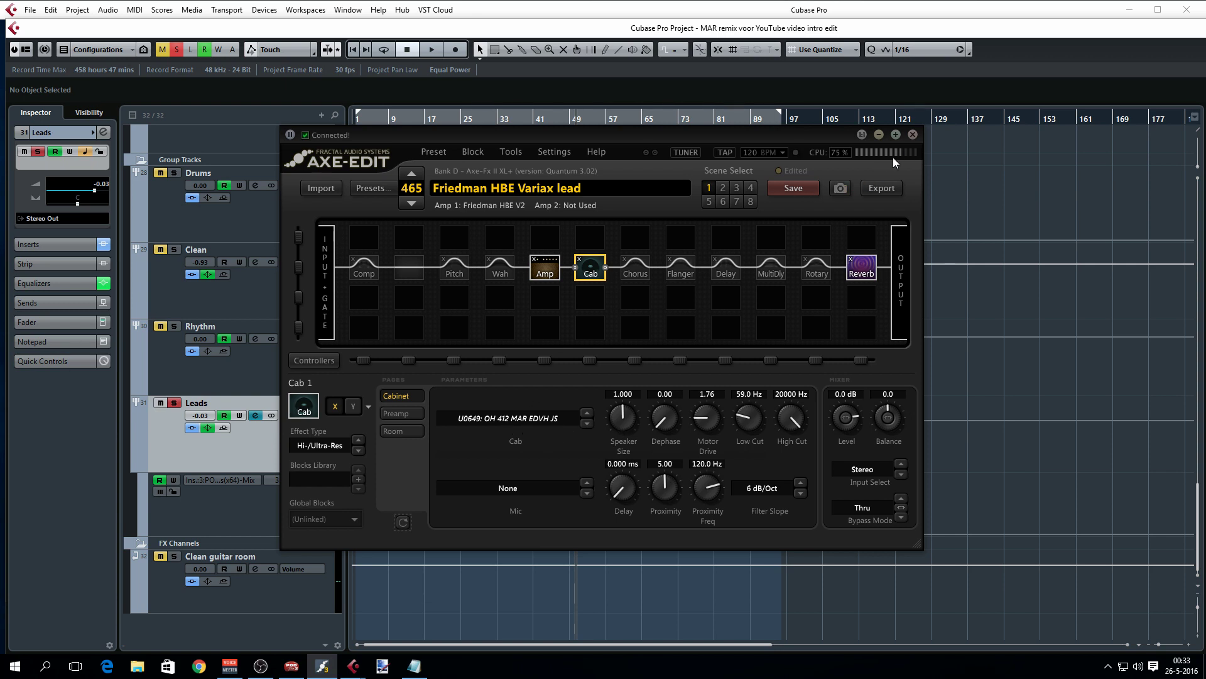
pyautogui.click(913, 134)
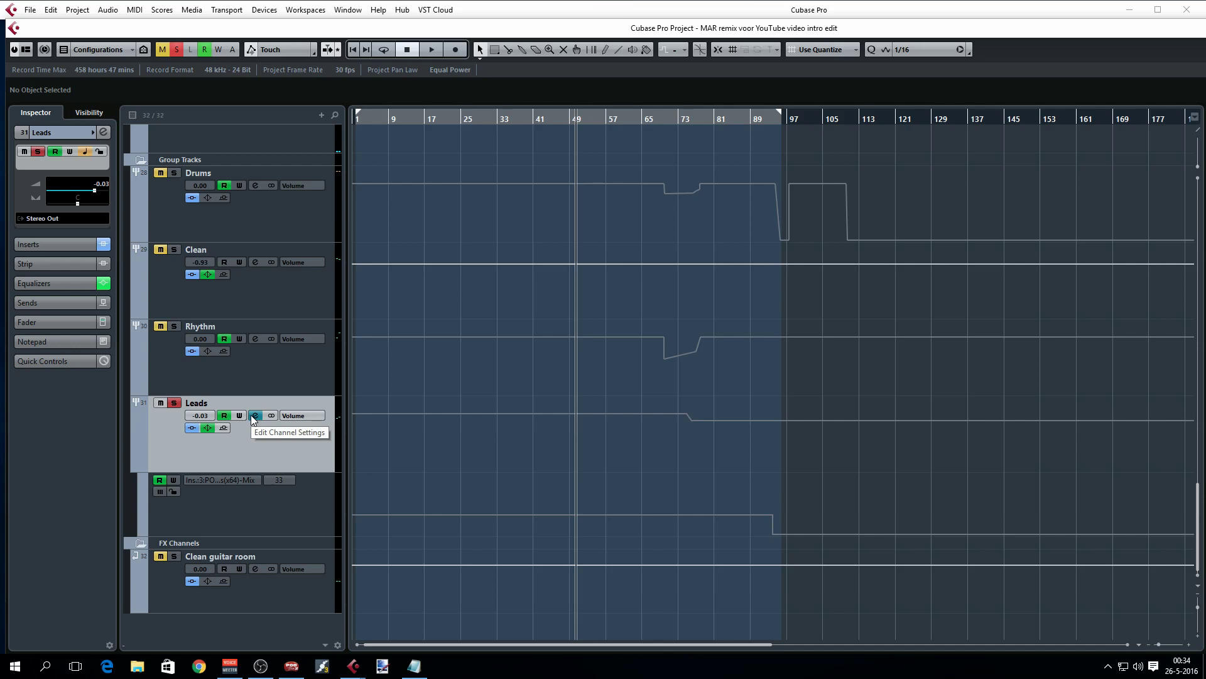
# Open the Leads group's channel settings and toggle the Virtual Tape Machines insert during playback to compare the sound
pyautogui.press('F2')
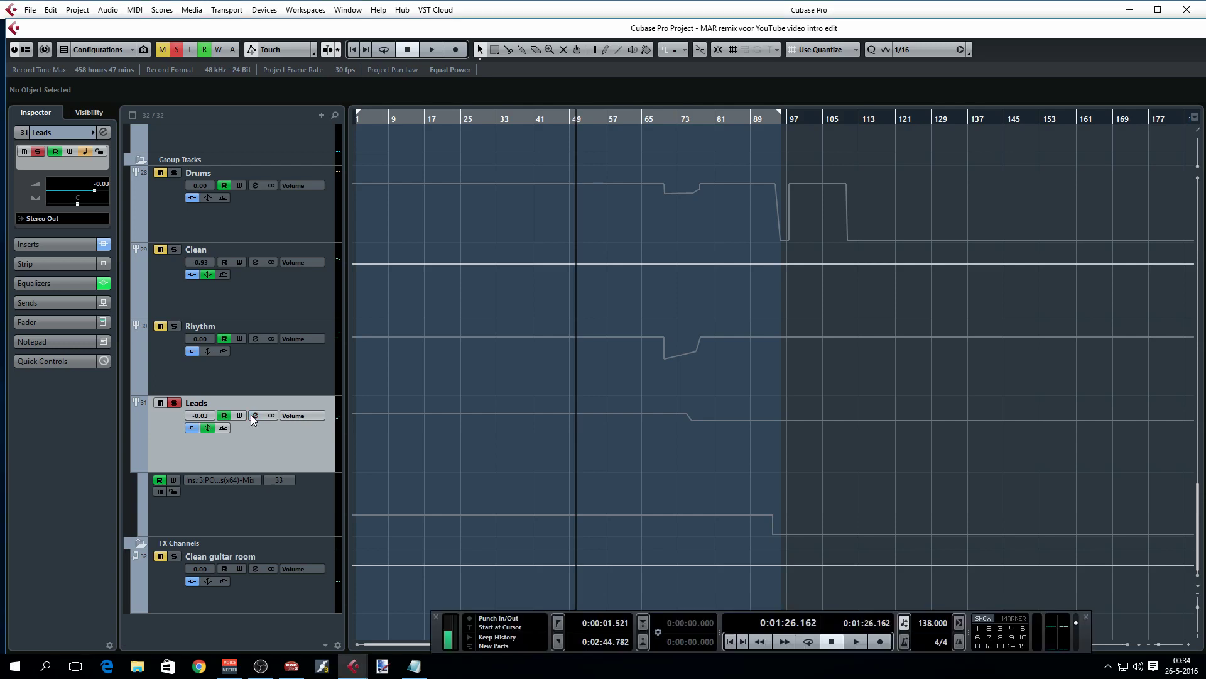
pyautogui.click(251, 416)
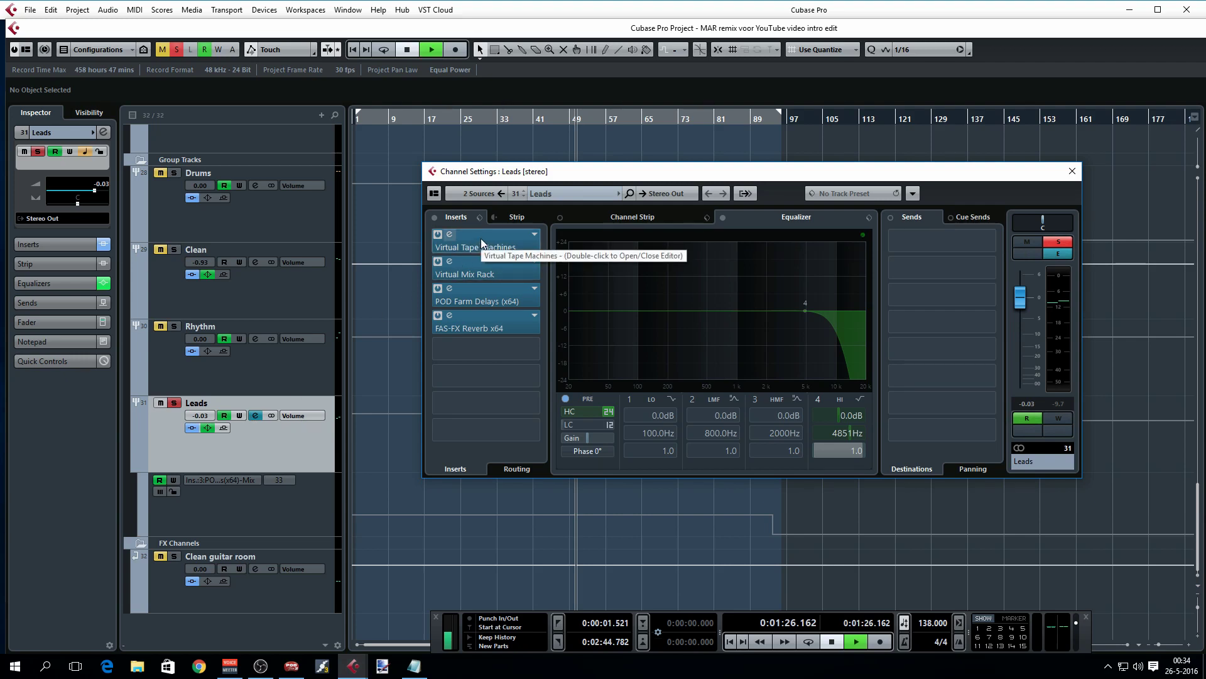
pyautogui.click(438, 235)
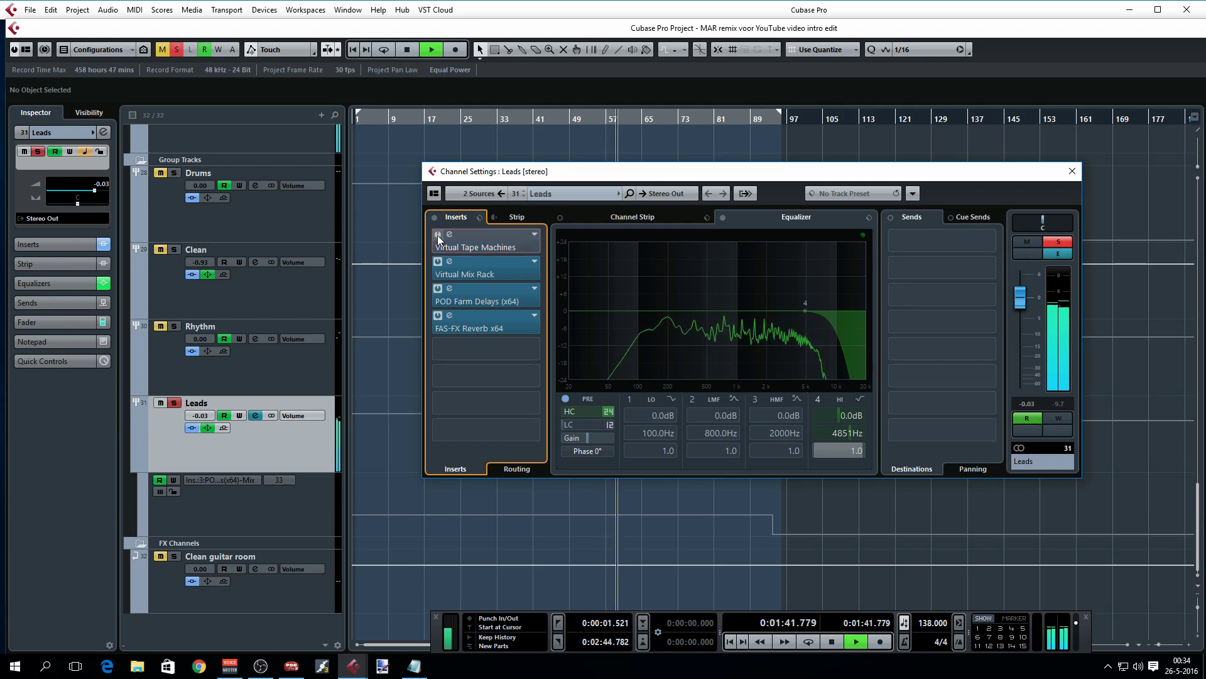
pyautogui.press('space')
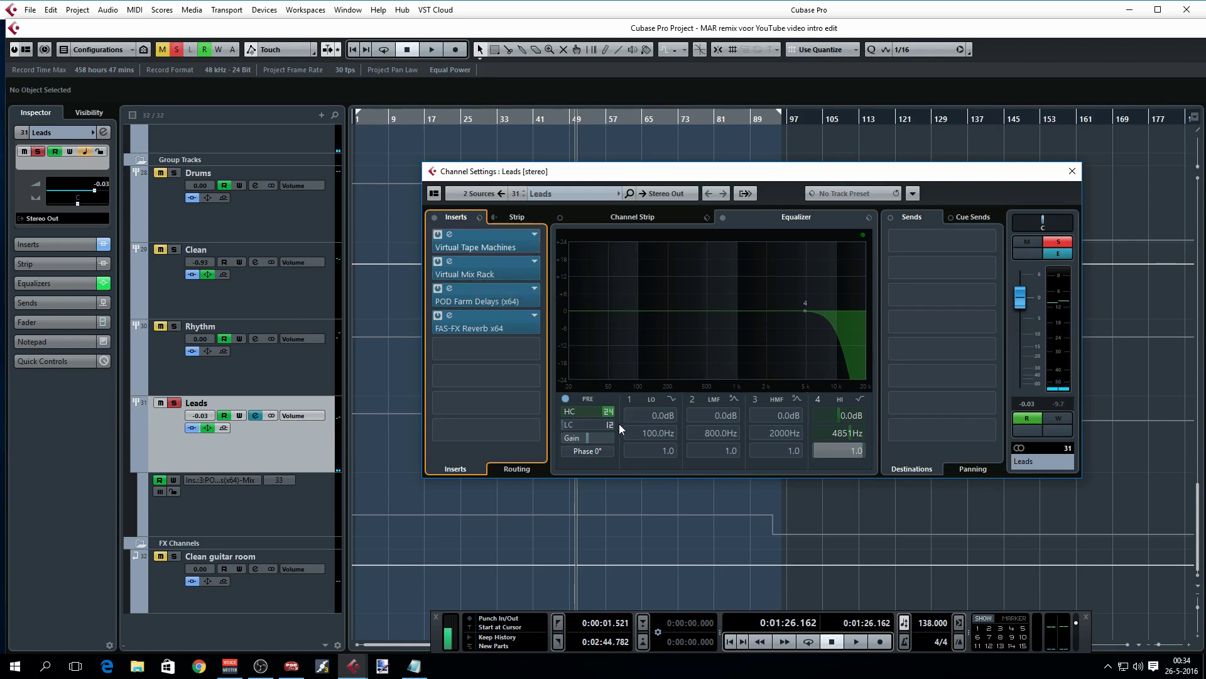
# Replay the soloed Leads group, switching the equalizer's 7819 Hz high-cut filter off and back on to compare
pyautogui.moveTo(607, 417)
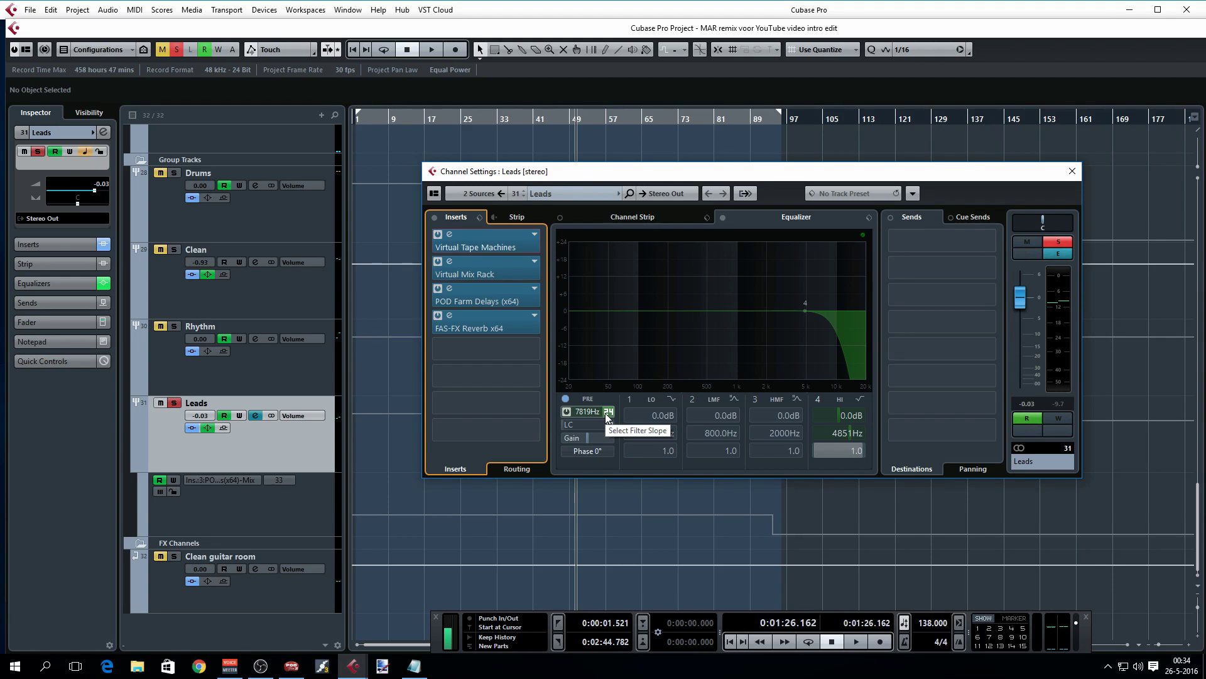
pyautogui.press('space')
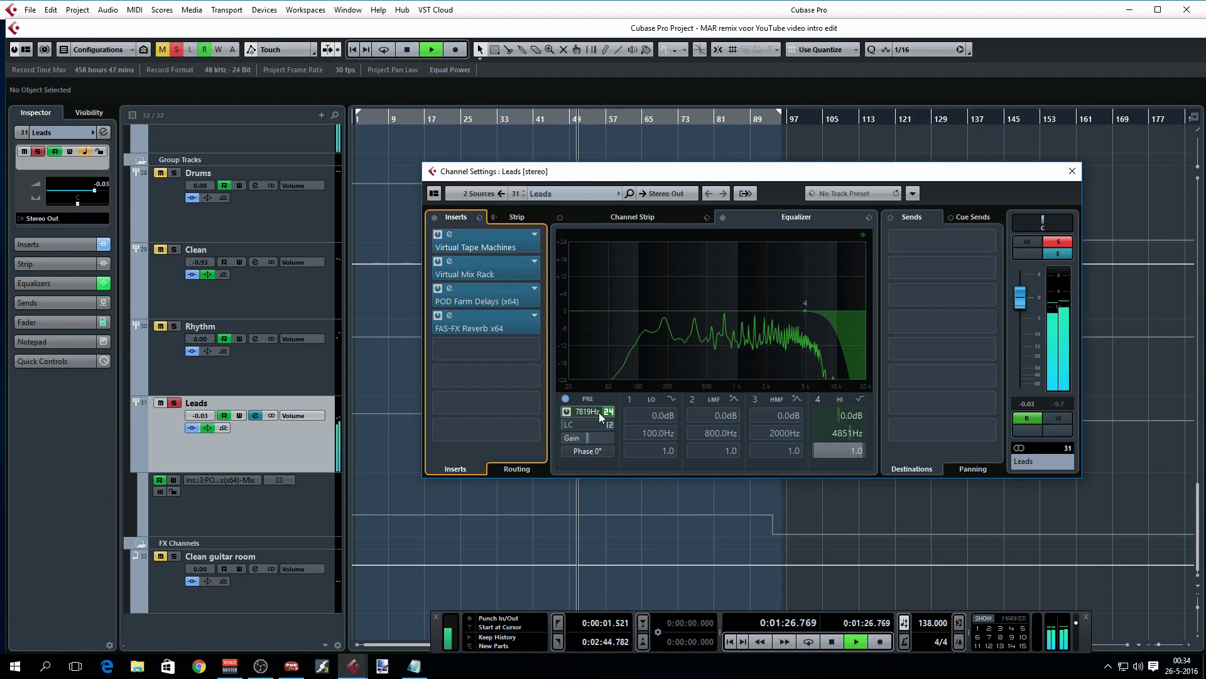
pyautogui.click(567, 412)
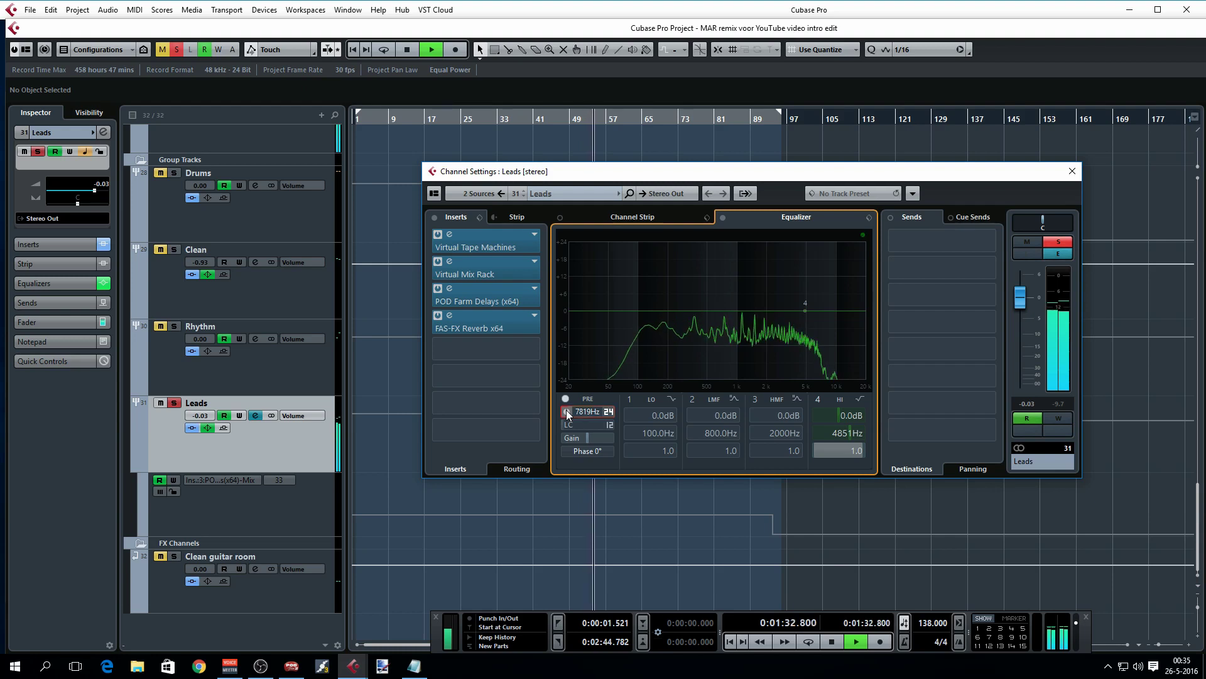
pyautogui.click(567, 411)
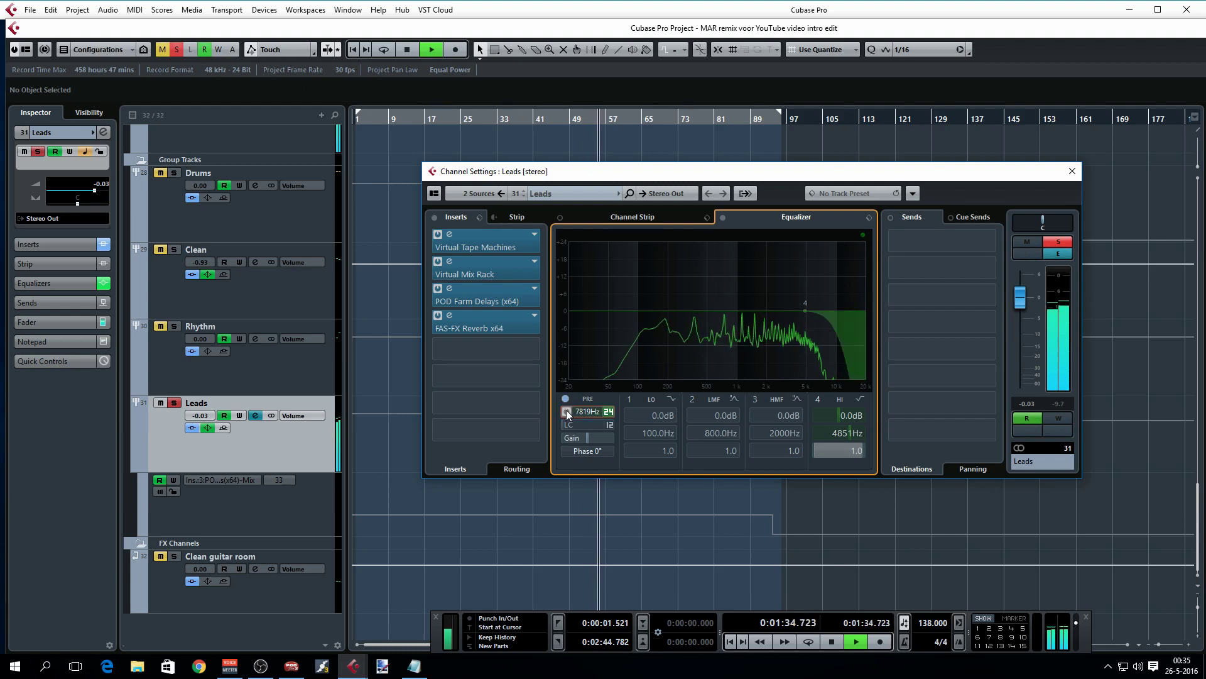
pyautogui.press('space')
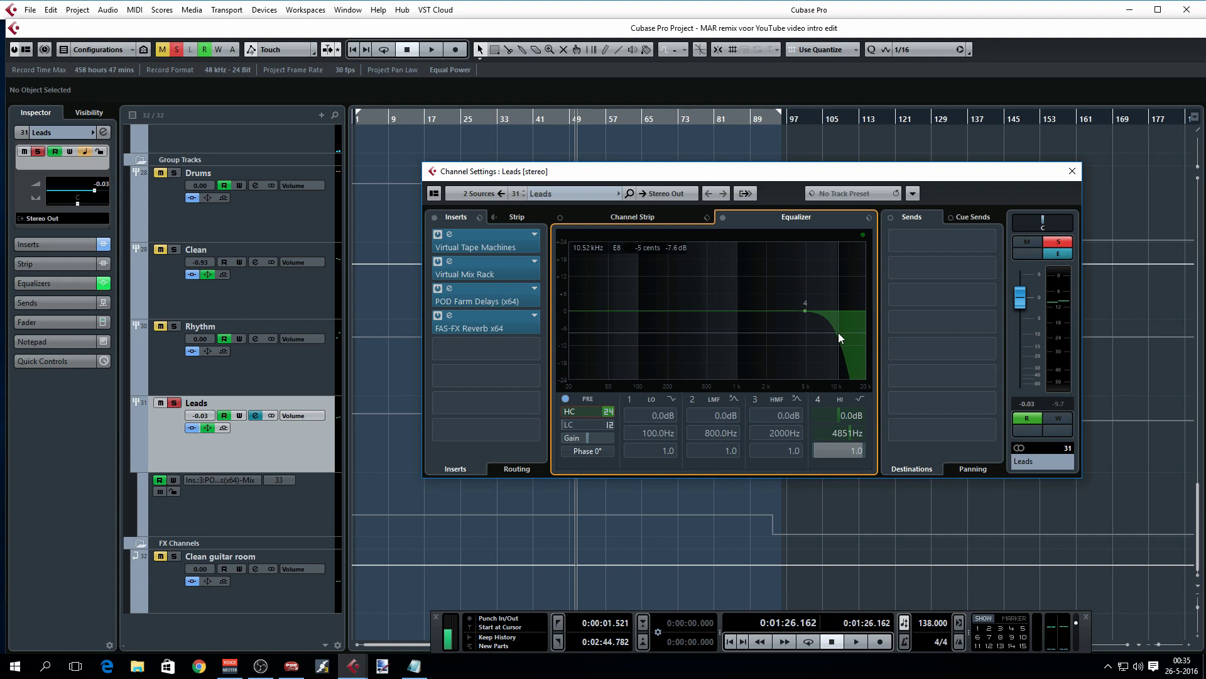
# Open the Leads group's Virtual Mix Rack insert and toggle the FG-N and FG-S modules during playback to compare the sound
pyautogui.click(499, 266)
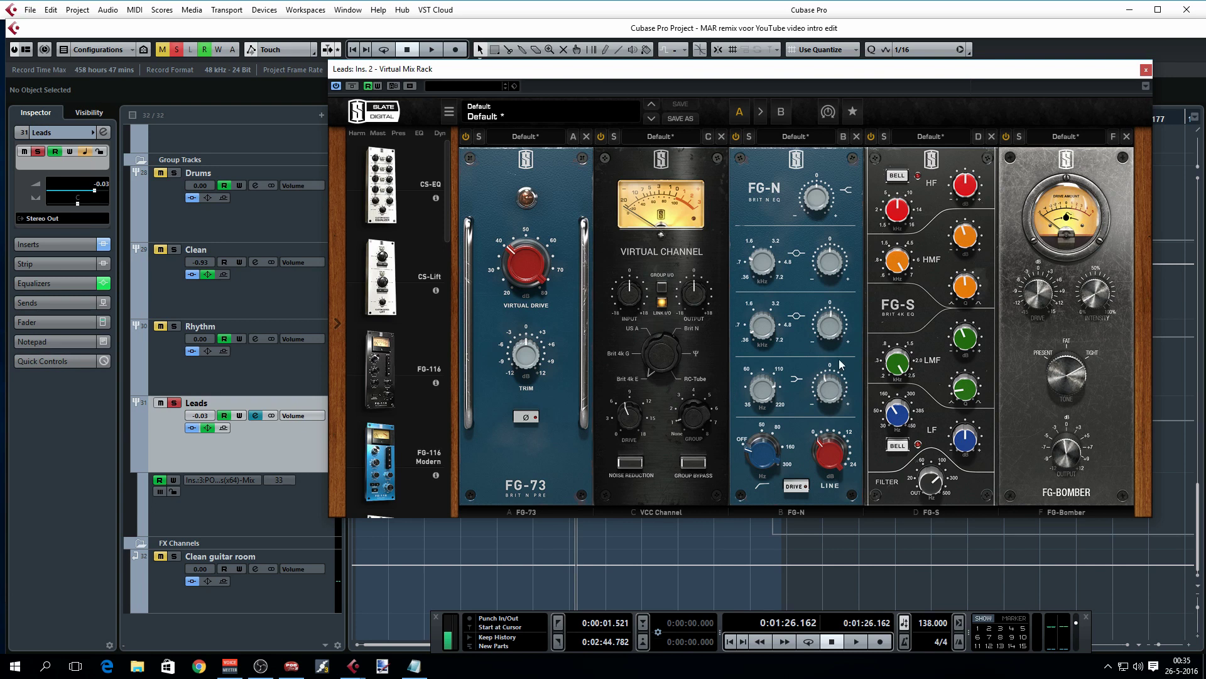
pyautogui.moveTo(928, 486)
pyautogui.click(736, 137)
pyautogui.press('space')
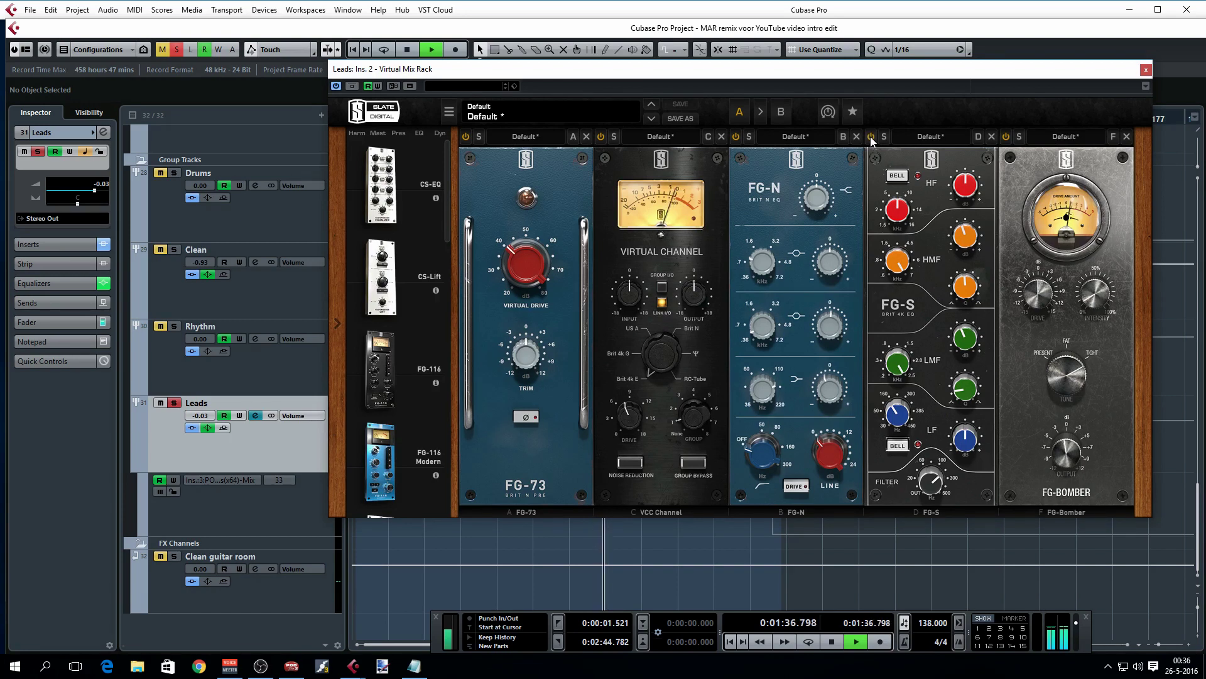
pyautogui.click(870, 136)
pyautogui.click(736, 136)
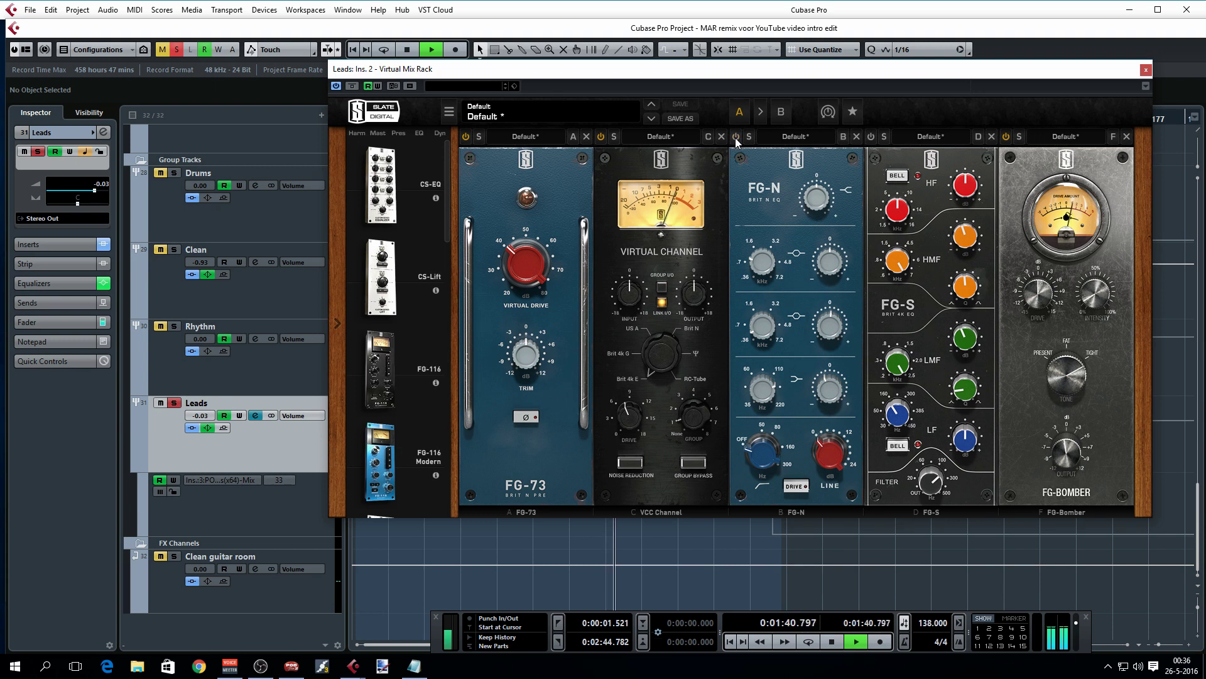
pyautogui.click(736, 136)
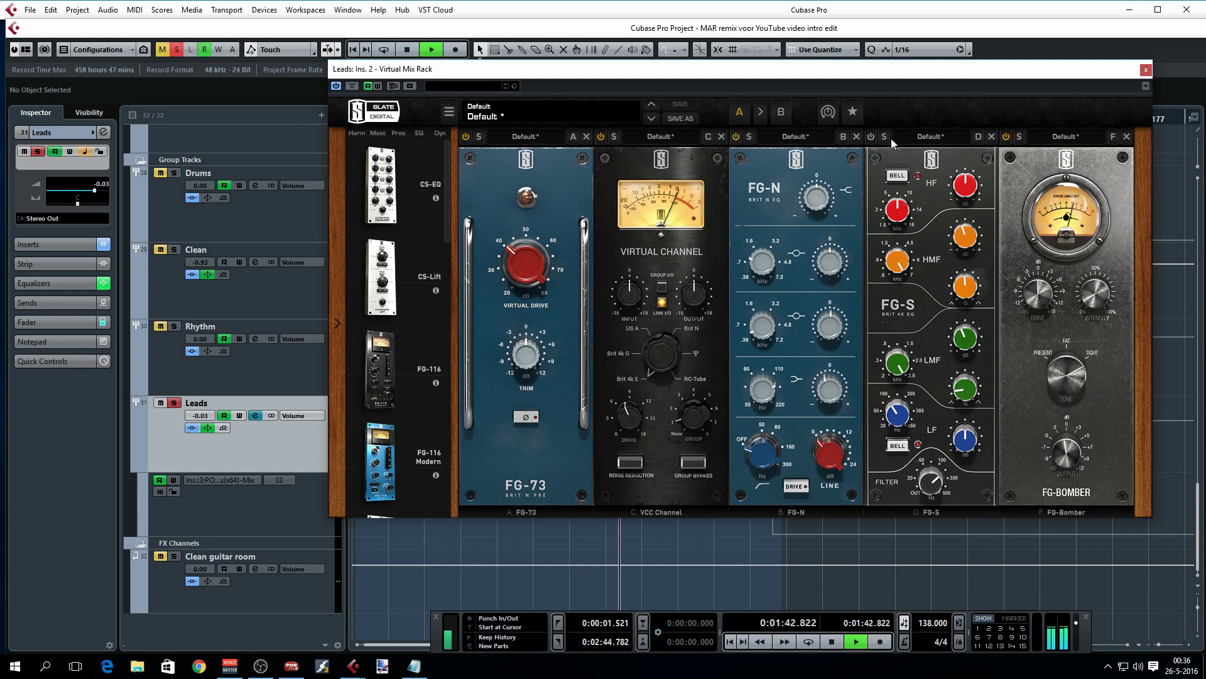
pyautogui.click(870, 136)
pyautogui.press('space')
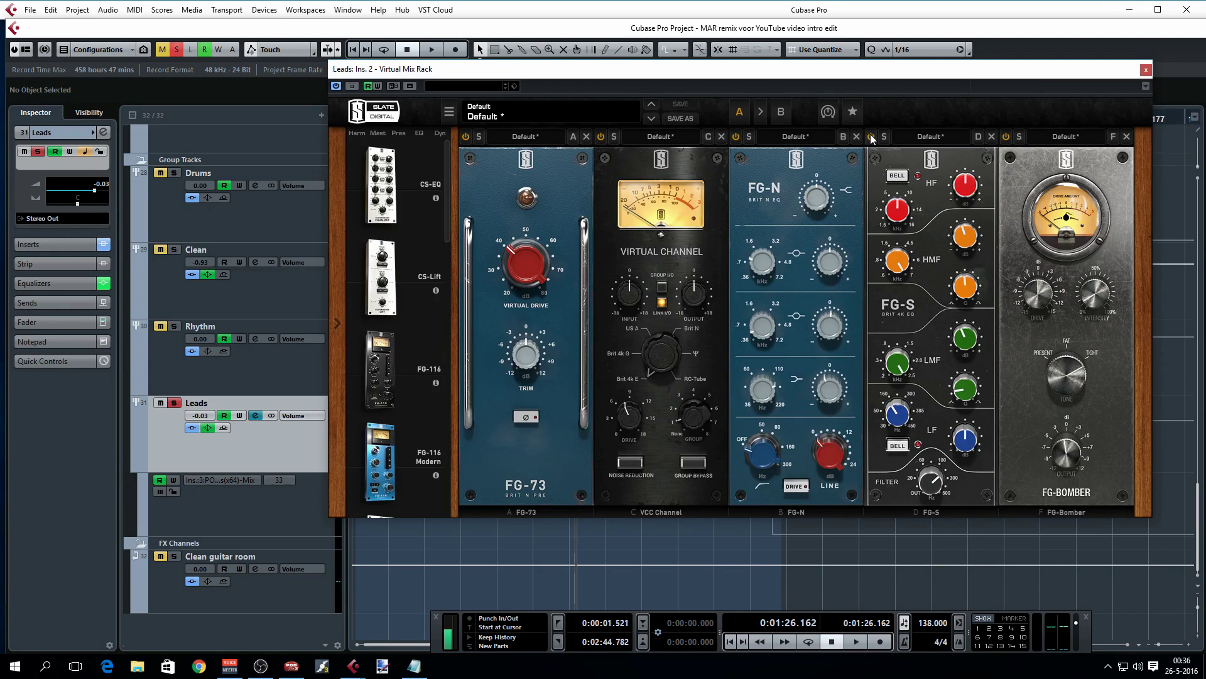
# Replay the soloed Leads group while demonstrating the FG-S module's upper HMF and LMF knobs
pyautogui.moveTo(971, 238)
pyautogui.press('space')
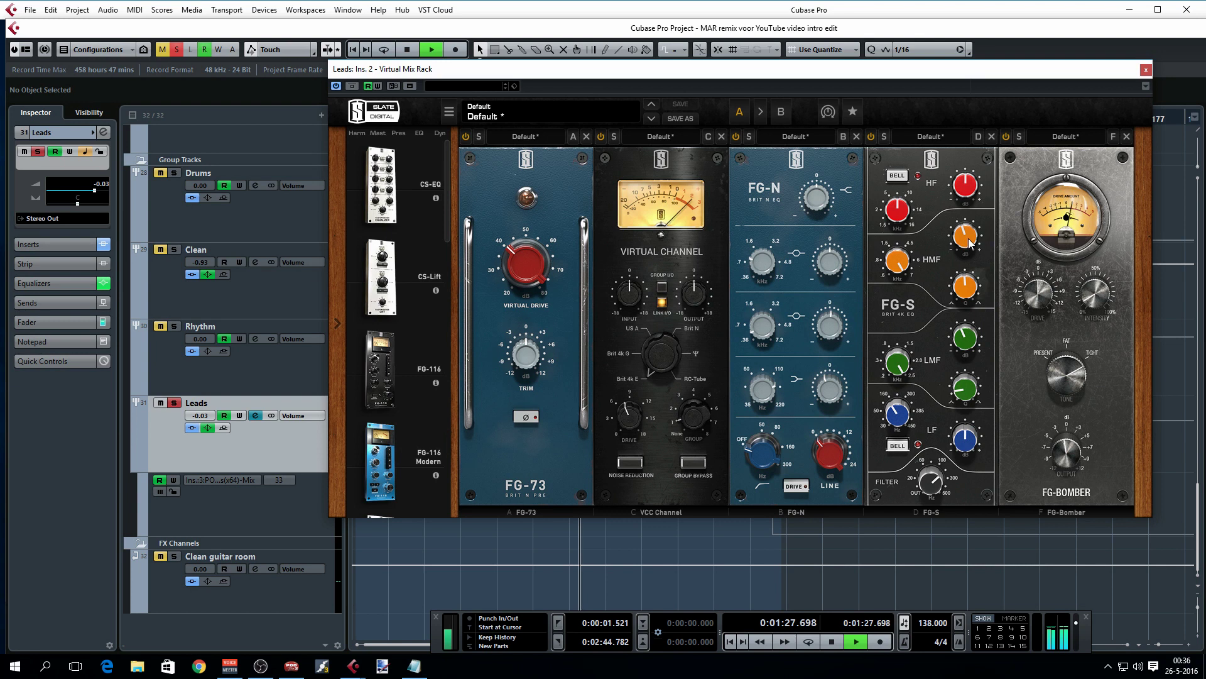
pyautogui.moveTo(971, 243)
pyautogui.mouseDown()
pyautogui.moveTo(980, 202)
pyautogui.moveTo(974, 243)
pyautogui.mouseUp()
pyautogui.press('space')
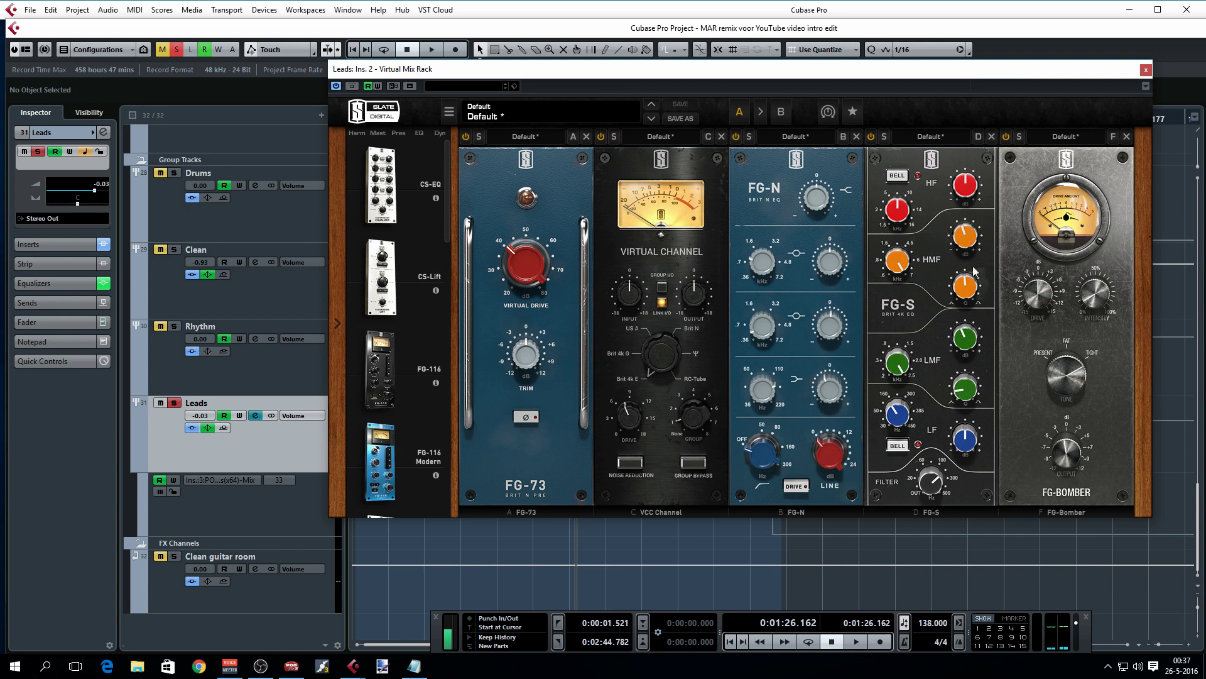
pyautogui.press('space')
pyautogui.moveTo(971, 343)
pyautogui.mouseDown()
pyautogui.moveTo(978, 305)
pyautogui.moveTo(972, 343)
pyautogui.mouseUp()
pyautogui.press('space')
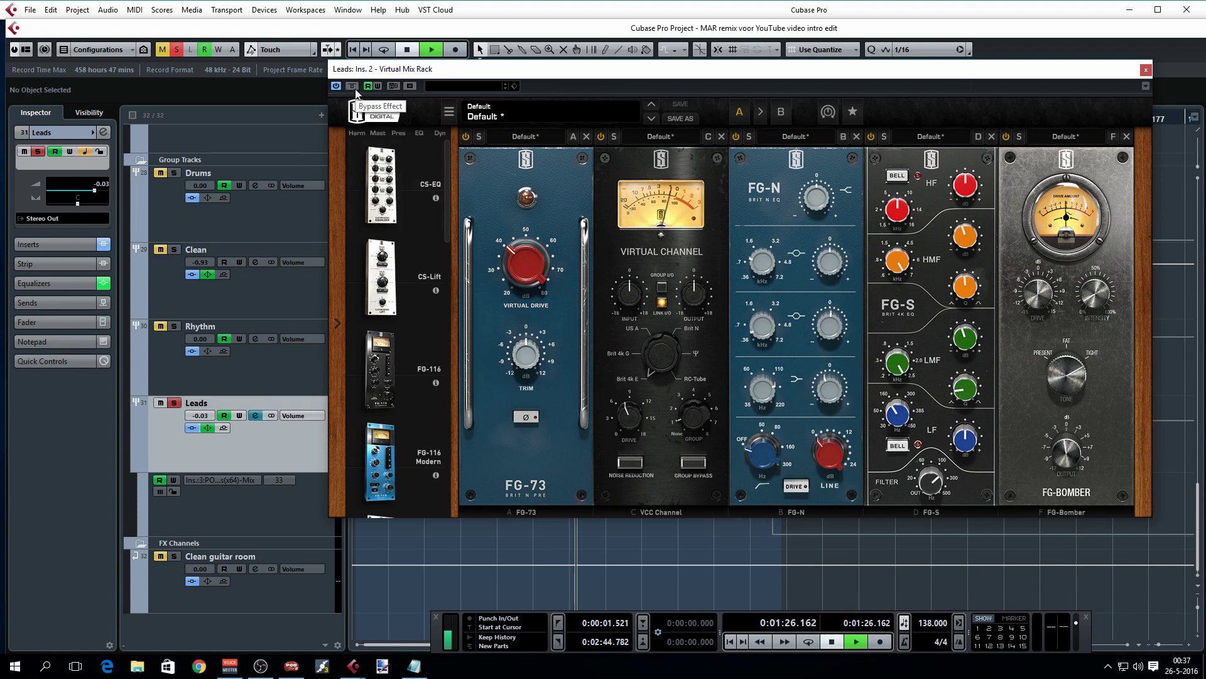
# Play the soloed Leads group, bypassing and re-enabling the whole Virtual Mix Rack to compare
pyautogui.press('space')
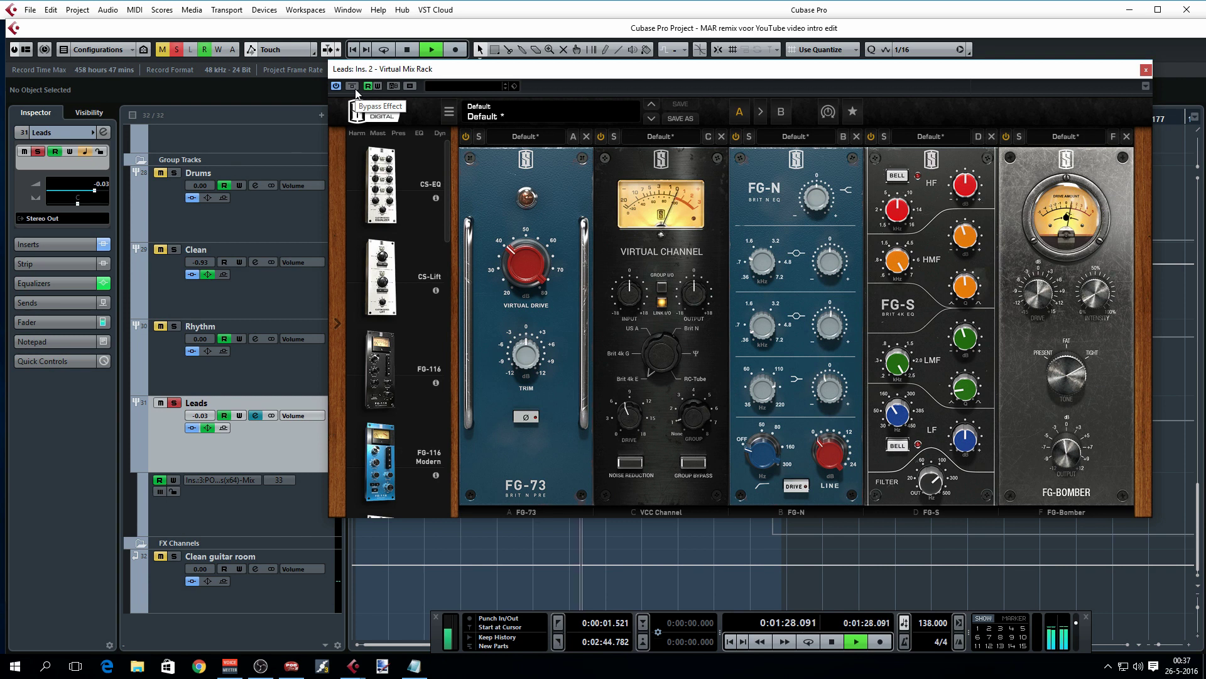
pyautogui.click(355, 90)
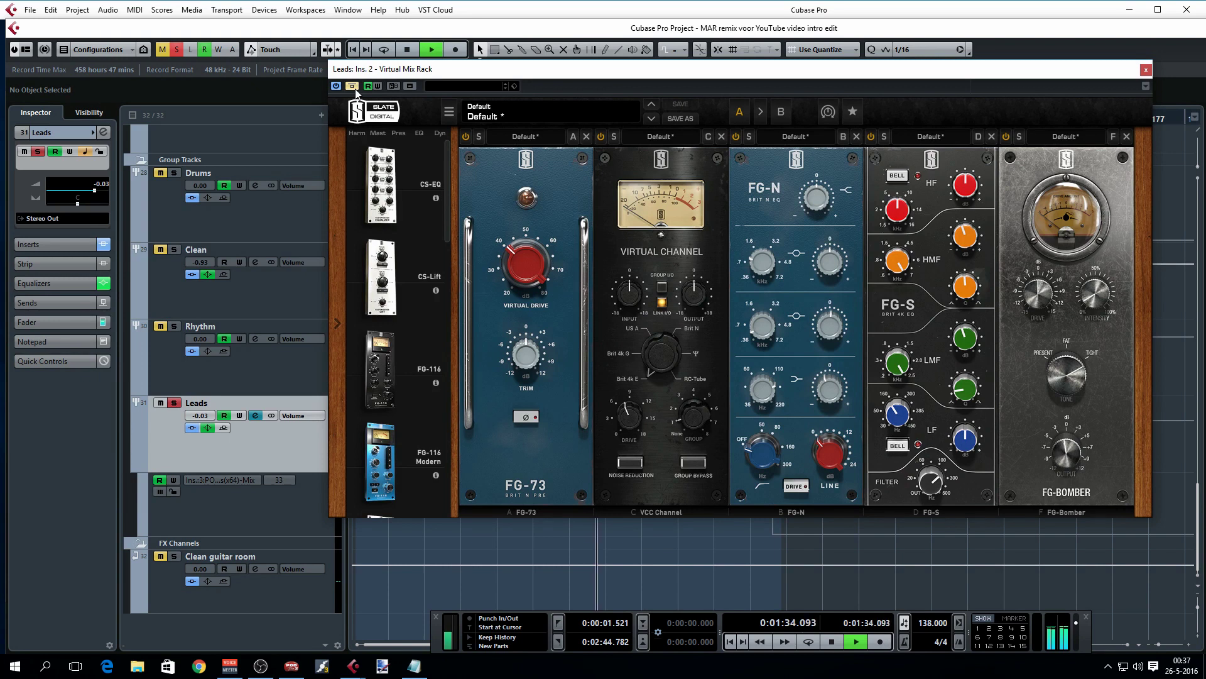
pyautogui.click(355, 90)
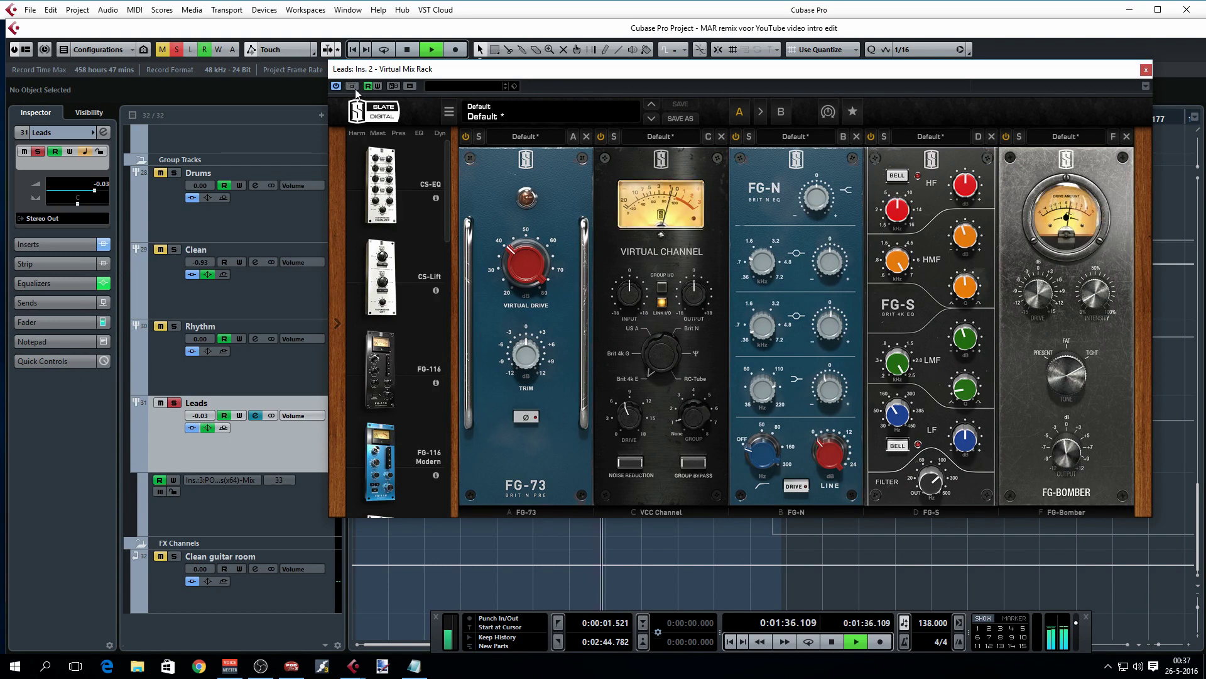
pyautogui.press('space')
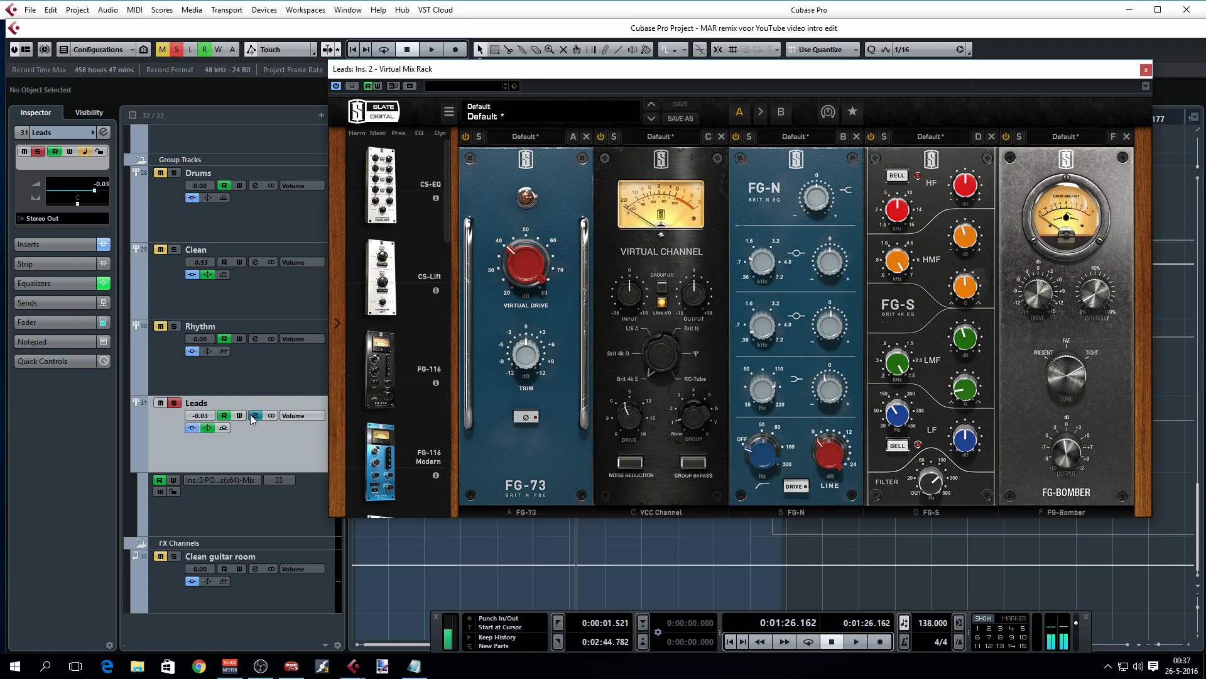
# Unsolo the Leads group and compare the Virtual Mix Rack bypassed and active within the full mix
pyautogui.click(174, 403)
pyautogui.press('space')
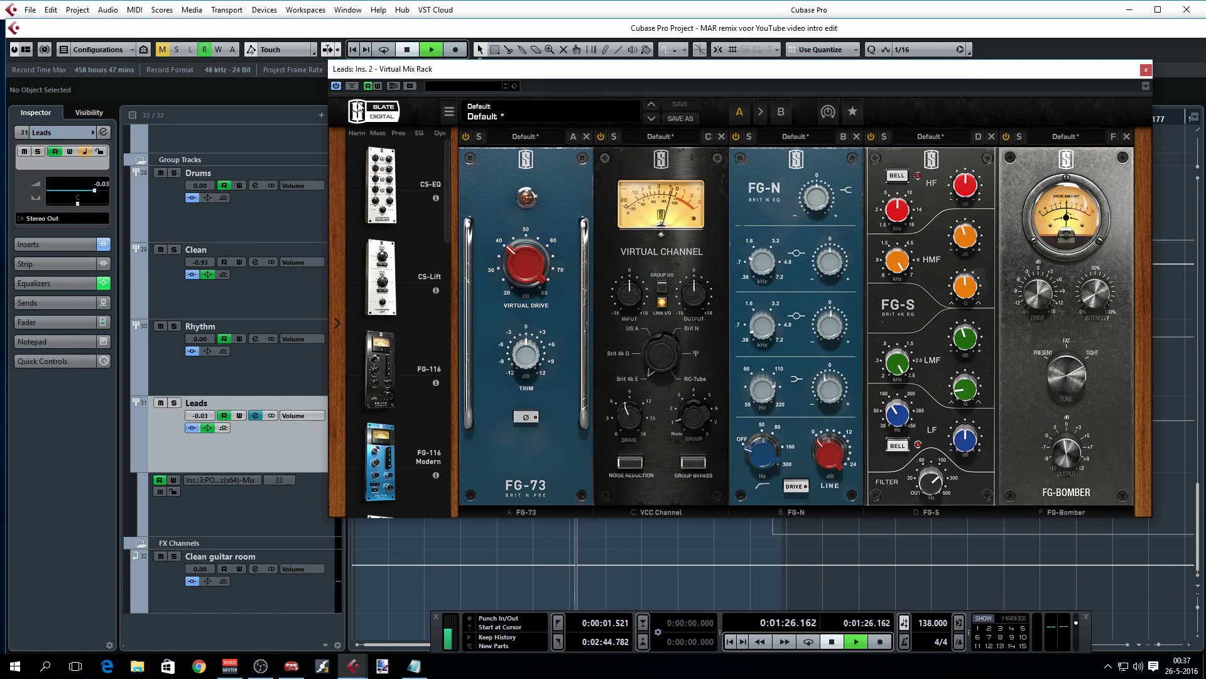
pyautogui.click(352, 86)
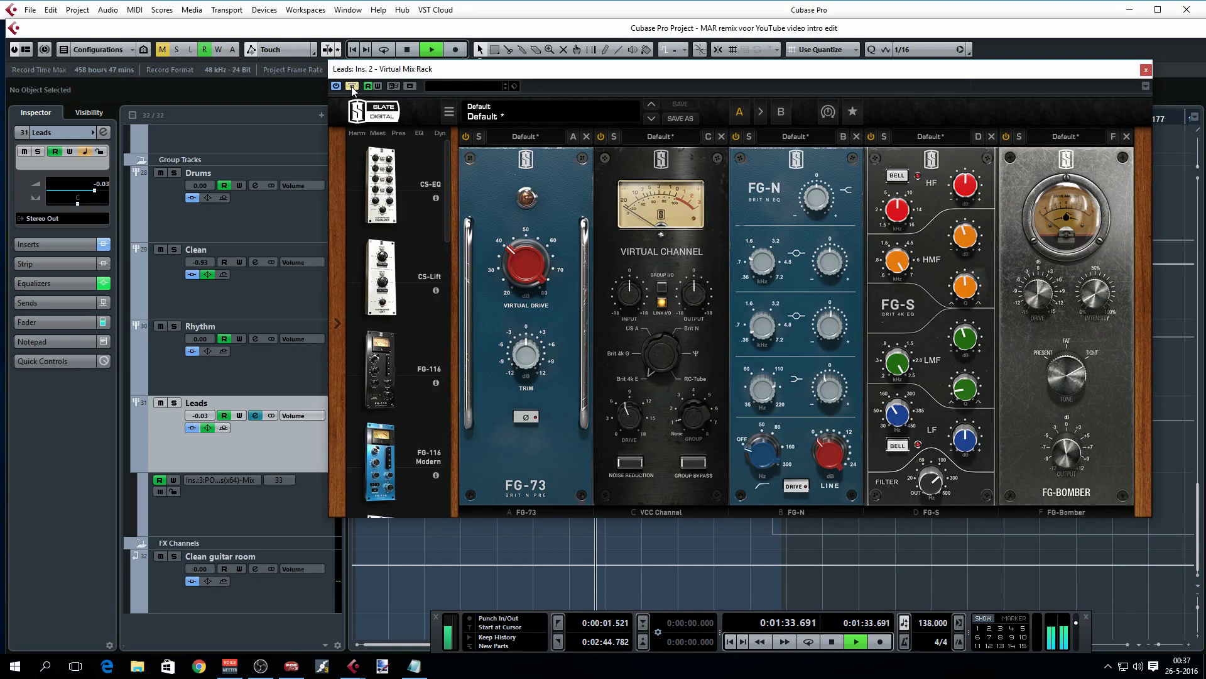
pyautogui.click(352, 87)
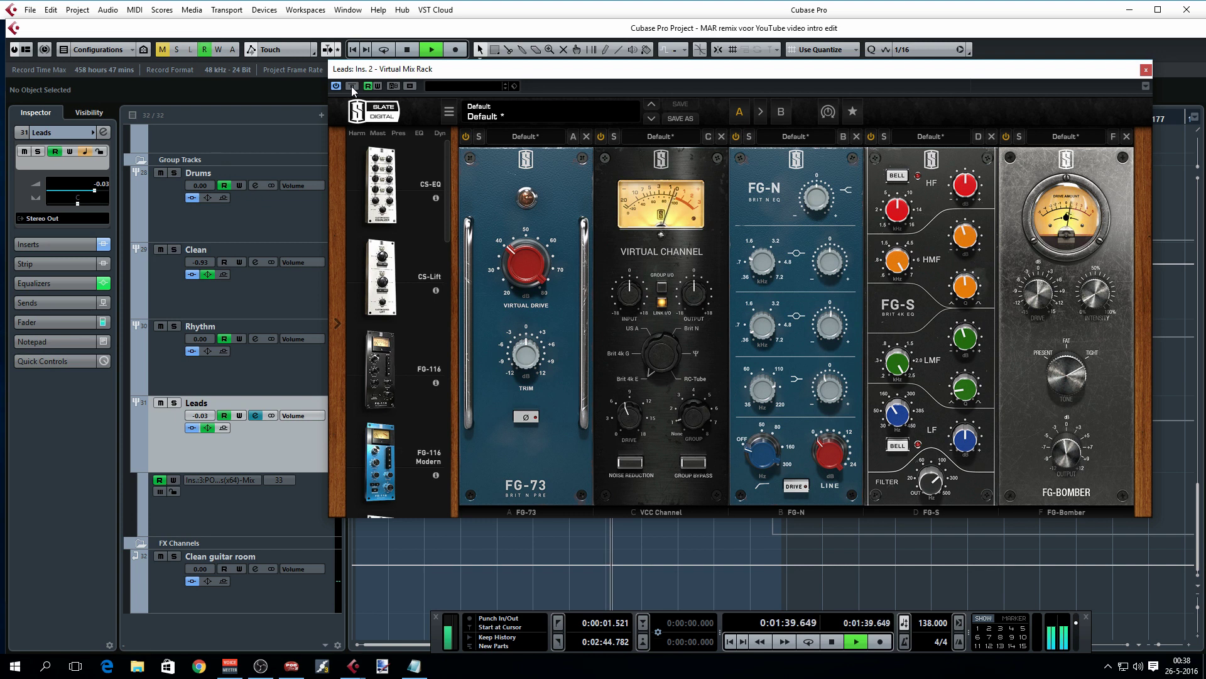
pyautogui.press('space')
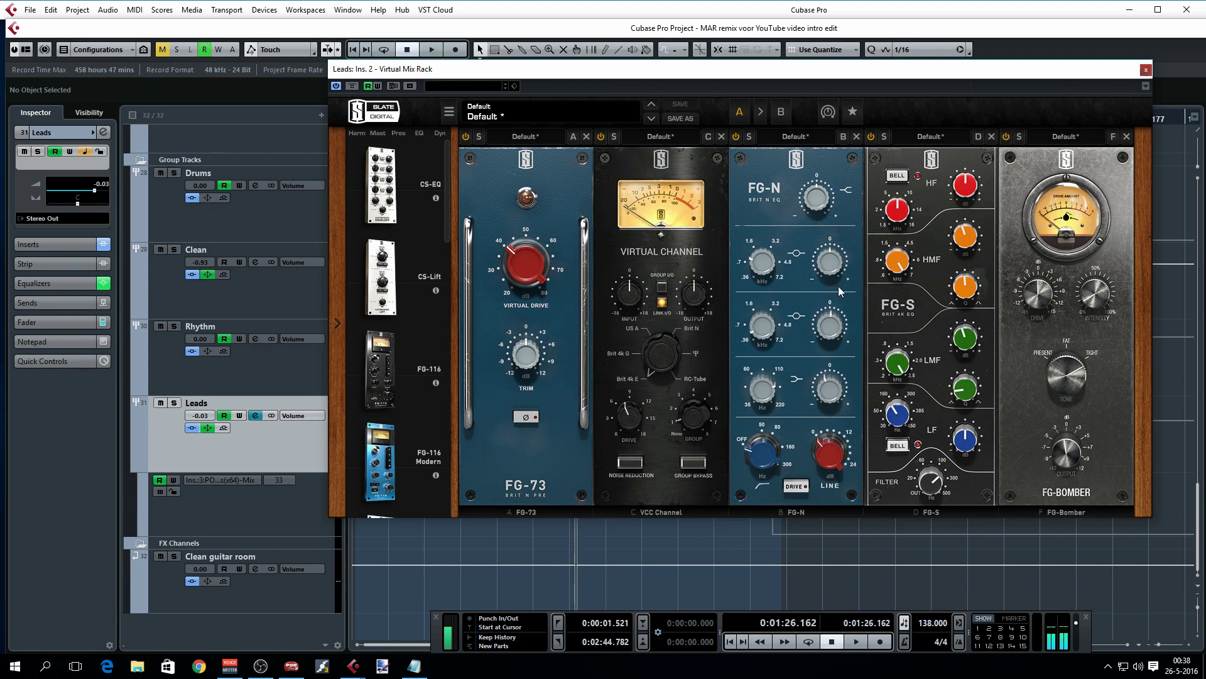
# Leave the mix rack, reopen the Leads channel settings, and examine the POD Farm Delays insert's Digital Delay before closing it
pyautogui.click(295, 421)
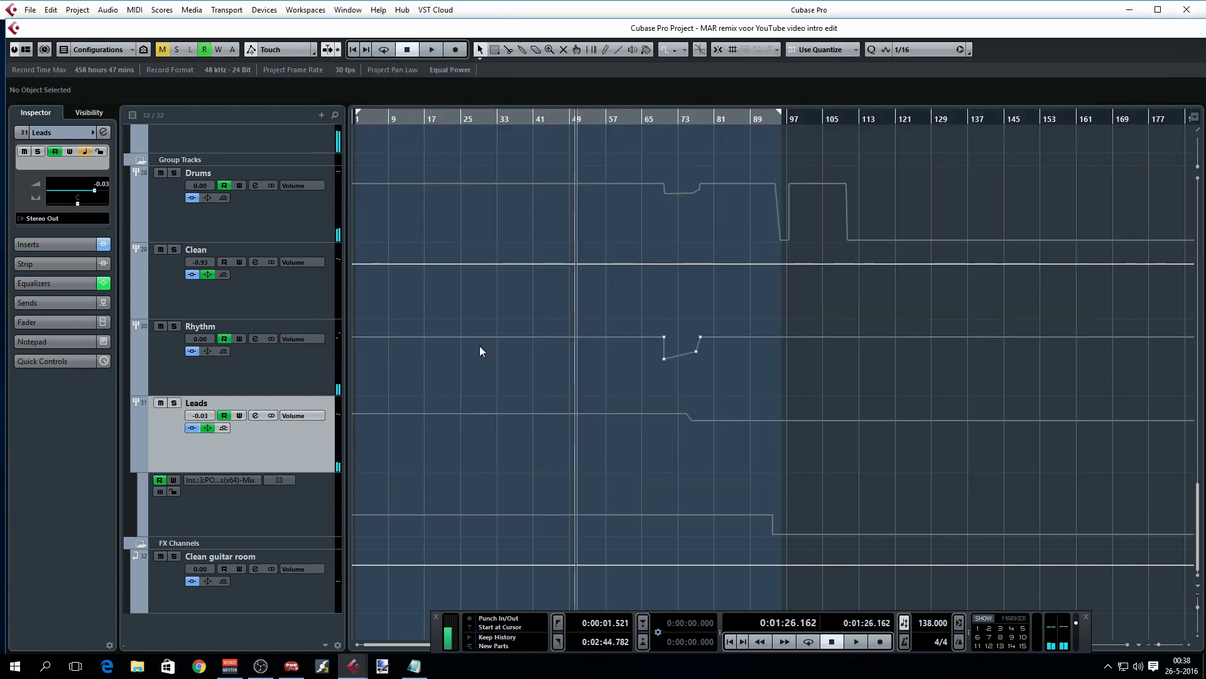
pyautogui.click(255, 416)
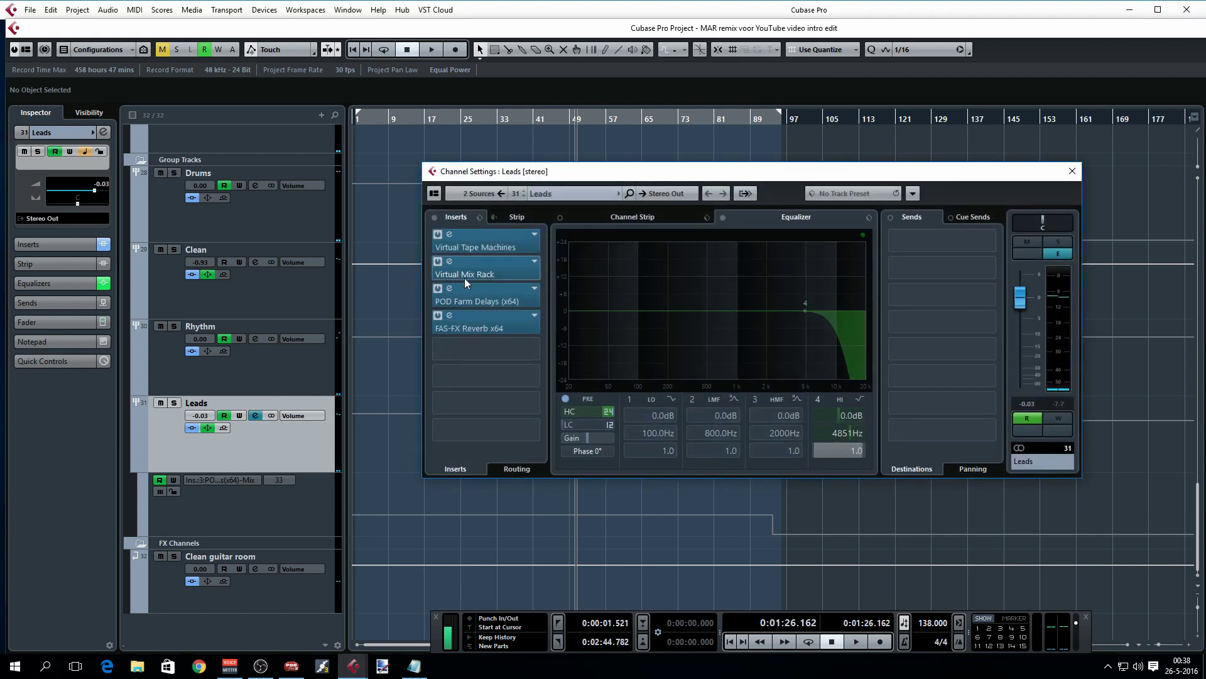
pyautogui.click(484, 287)
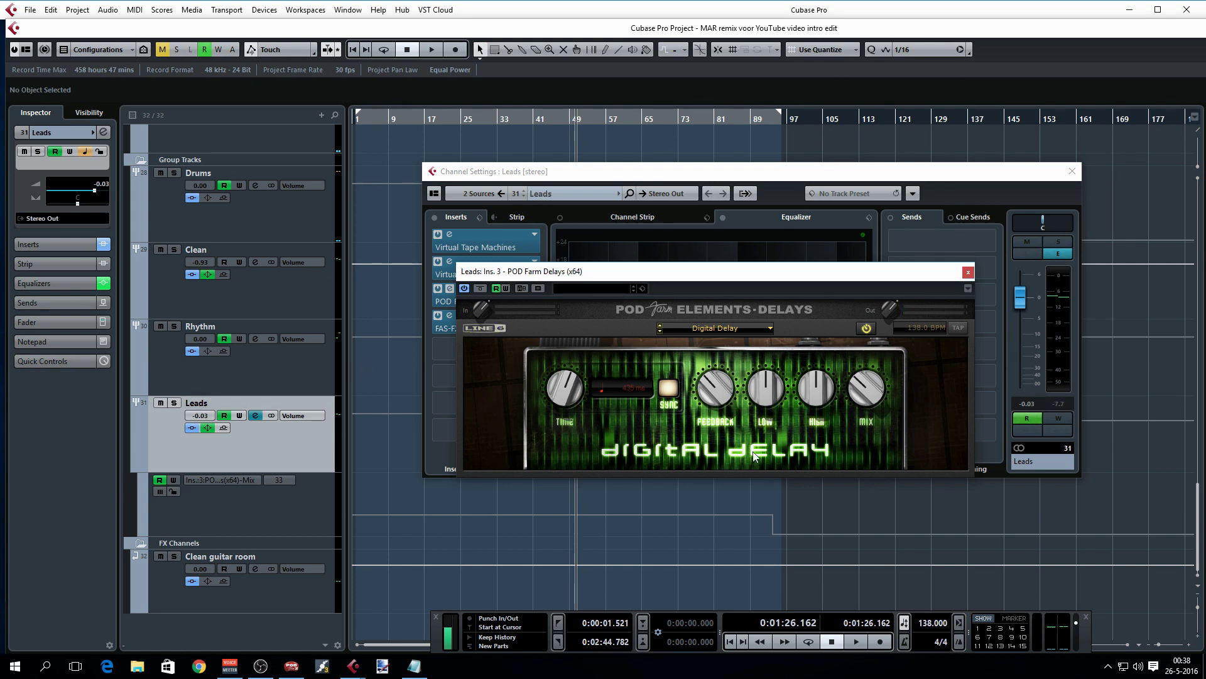
pyautogui.click(969, 272)
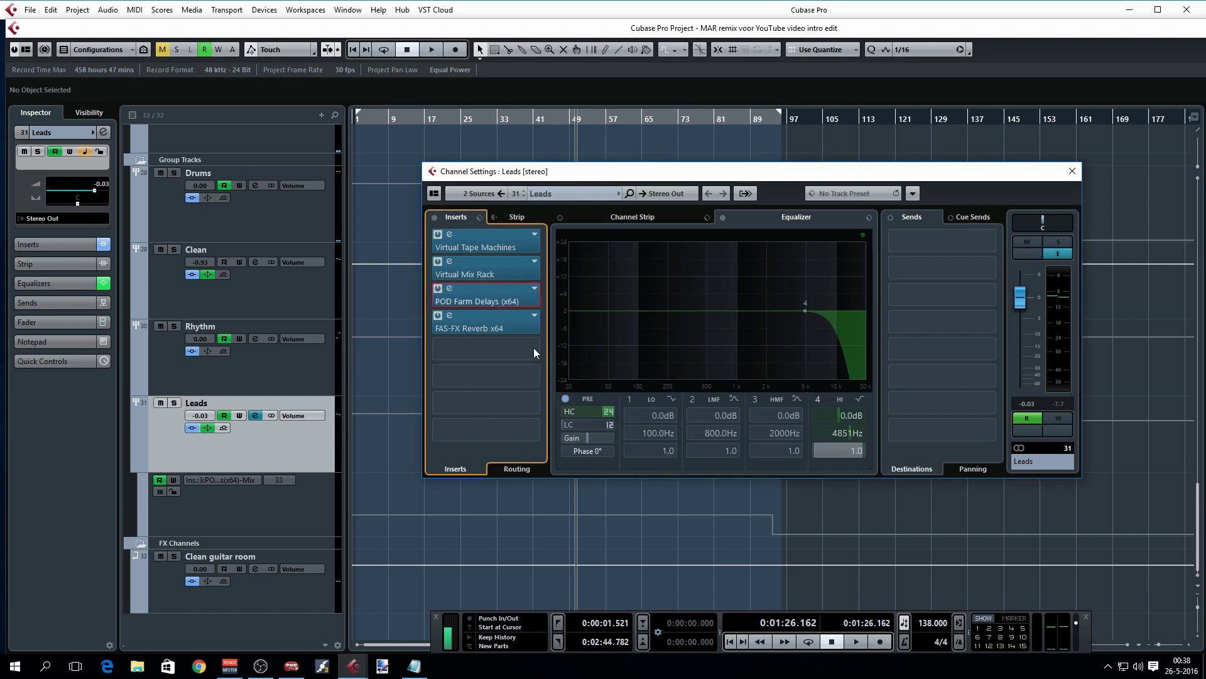
# Open the Leads group's FAS-FX Reverb, solo and play the group while sweeping the Mix amount up and back down, and close the plug-in
pyautogui.click(450, 315)
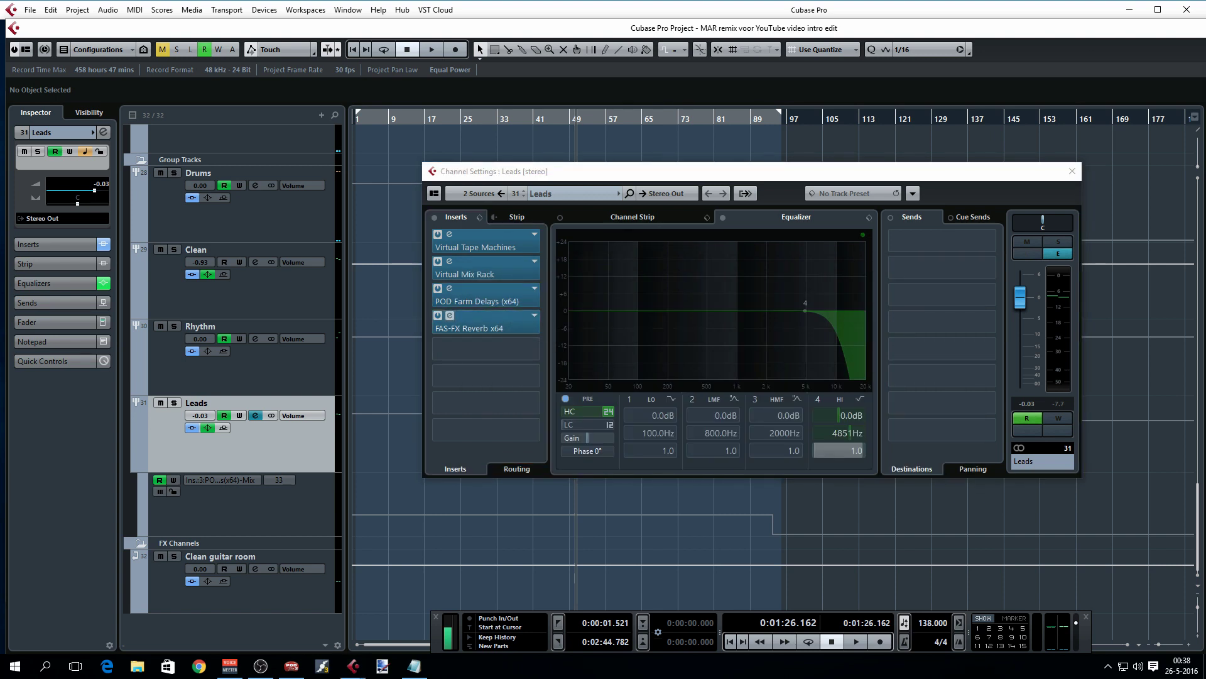
pyautogui.moveTo(1078, 73); pyautogui.dragTo(540, 157)
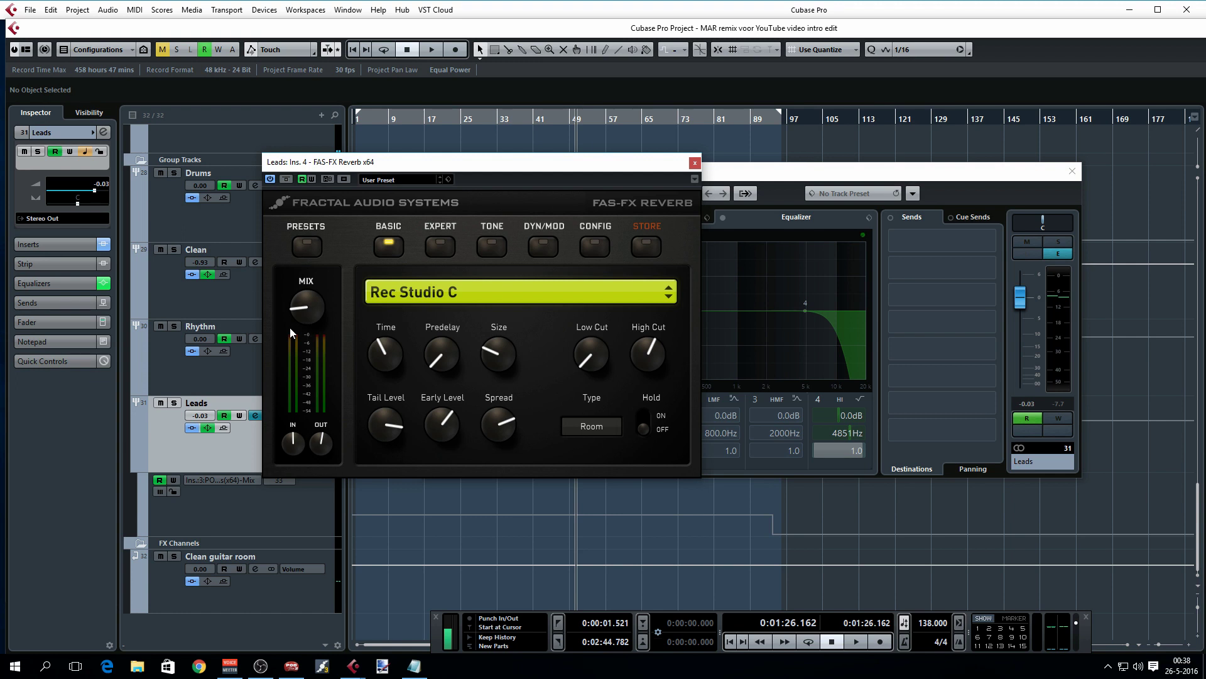
pyautogui.click(174, 403)
pyautogui.press('space')
pyautogui.moveTo(320, 319)
pyautogui.moveTo(319, 319); pyautogui.dragTo(322, 199)
pyautogui.moveTo(310, 295); pyautogui.dragTo(318, 440)
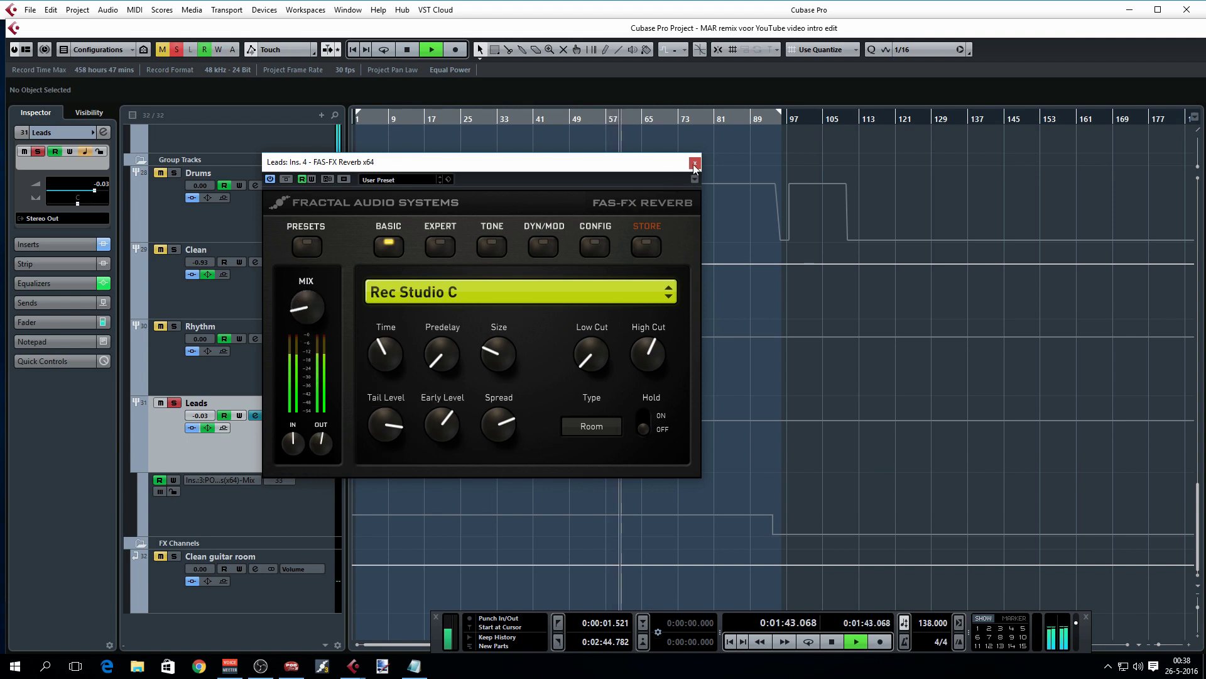
pyautogui.press('space')
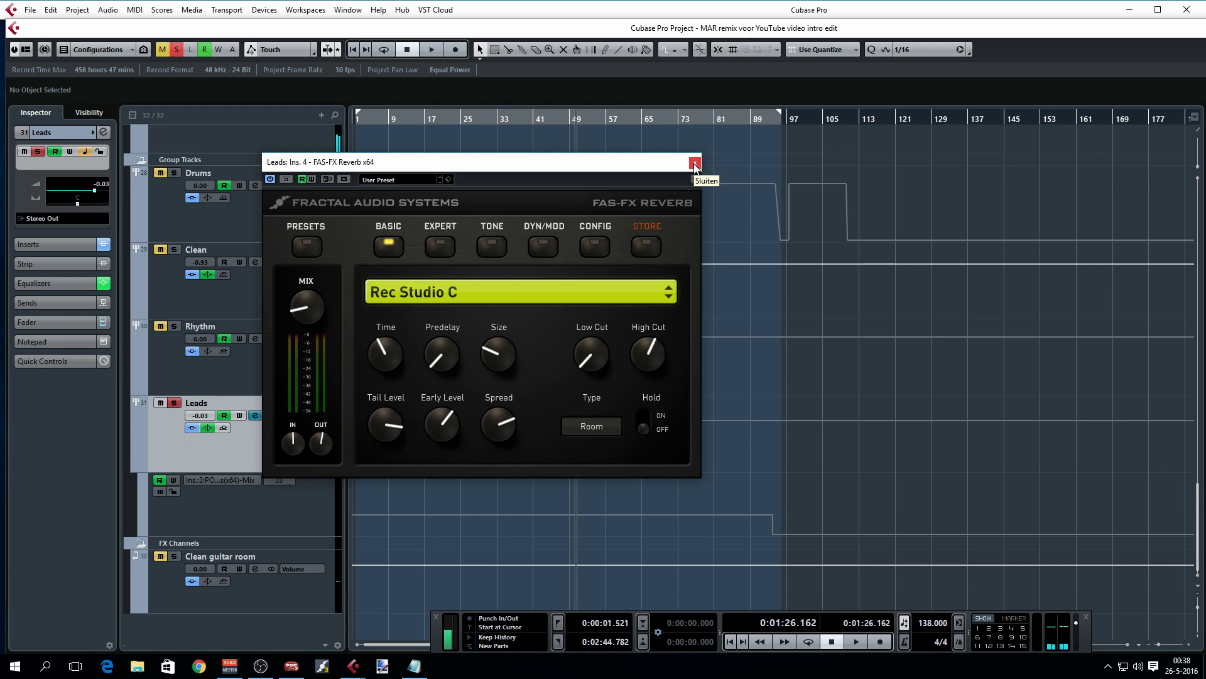
pyautogui.click(693, 163)
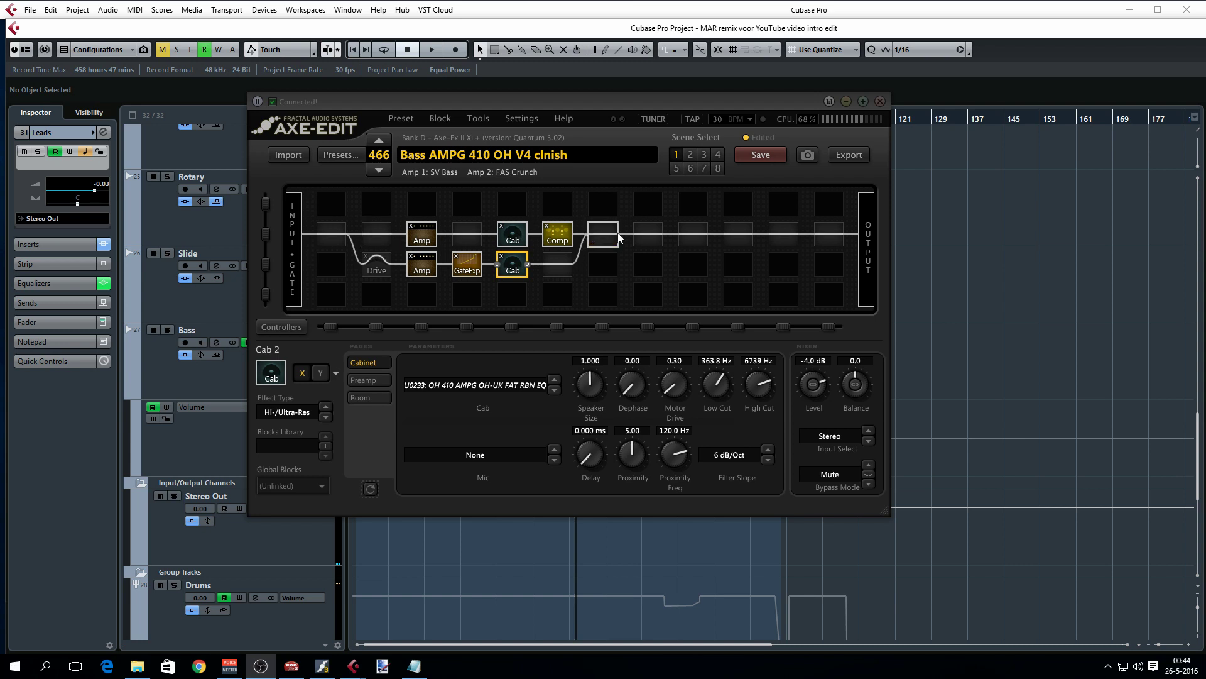
# Examine the Amp, Compressor, Cab and Gate/Expander blocks on both signal paths of Axe-Edit preset 466 Bass AMPG 410 OH V4 clnish
pyautogui.click(421, 237)
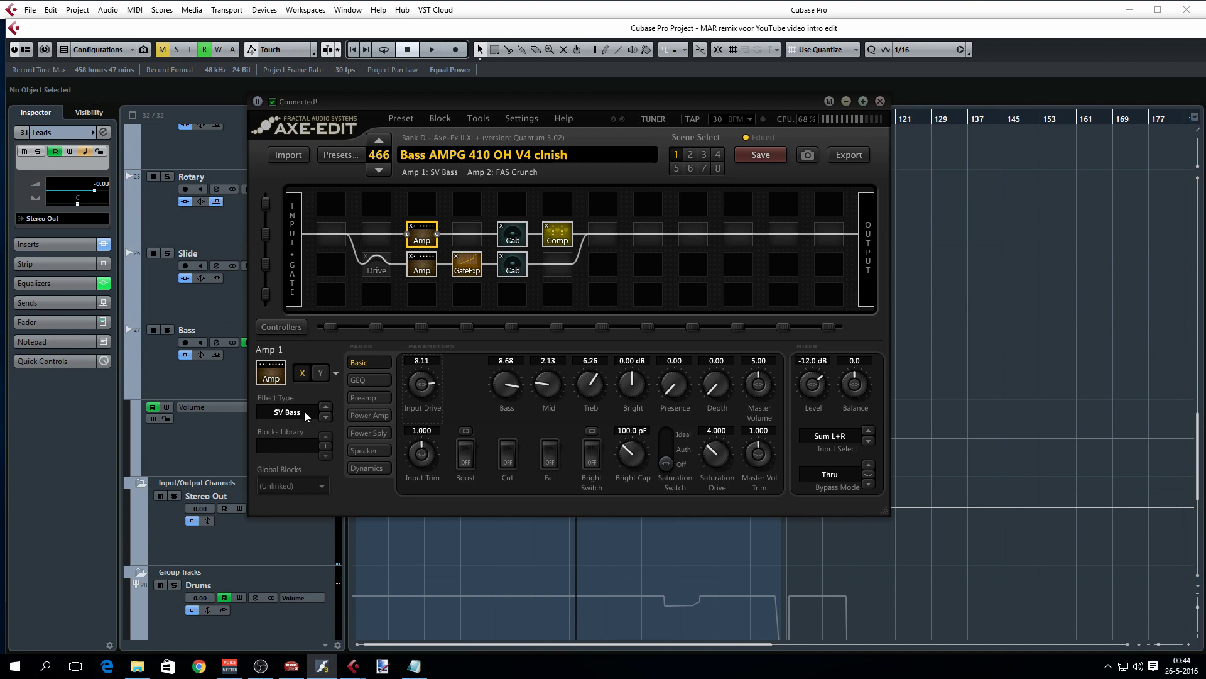
pyautogui.click(556, 235)
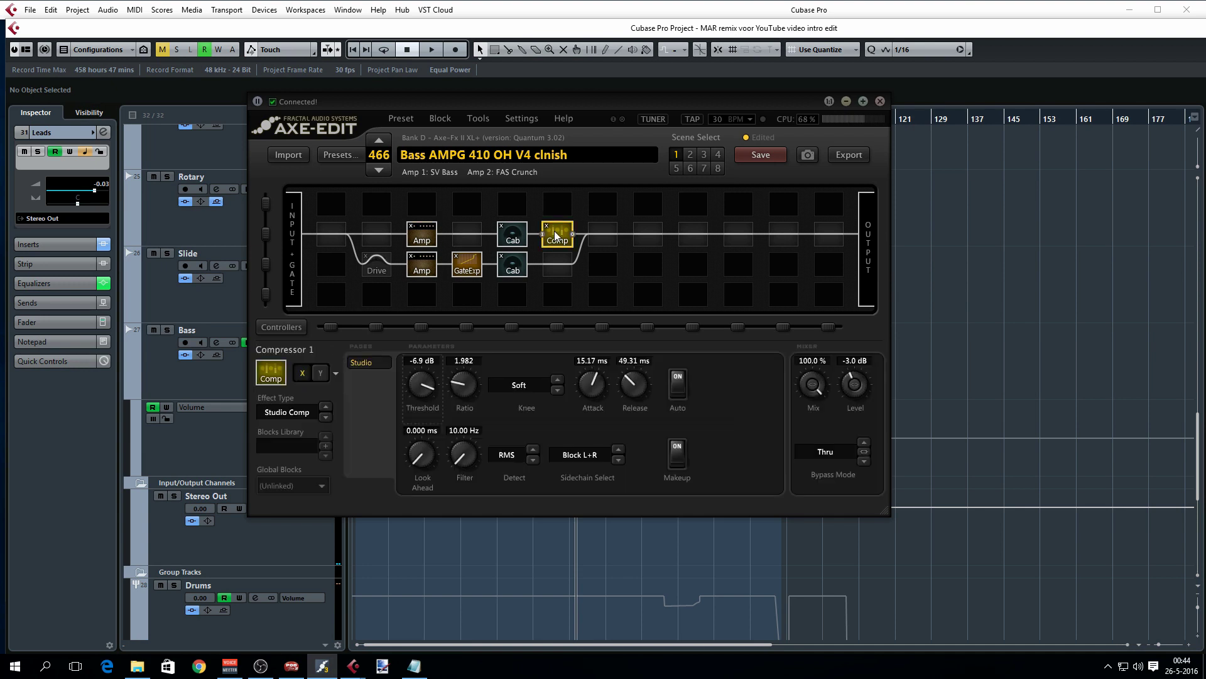
pyautogui.click(513, 234)
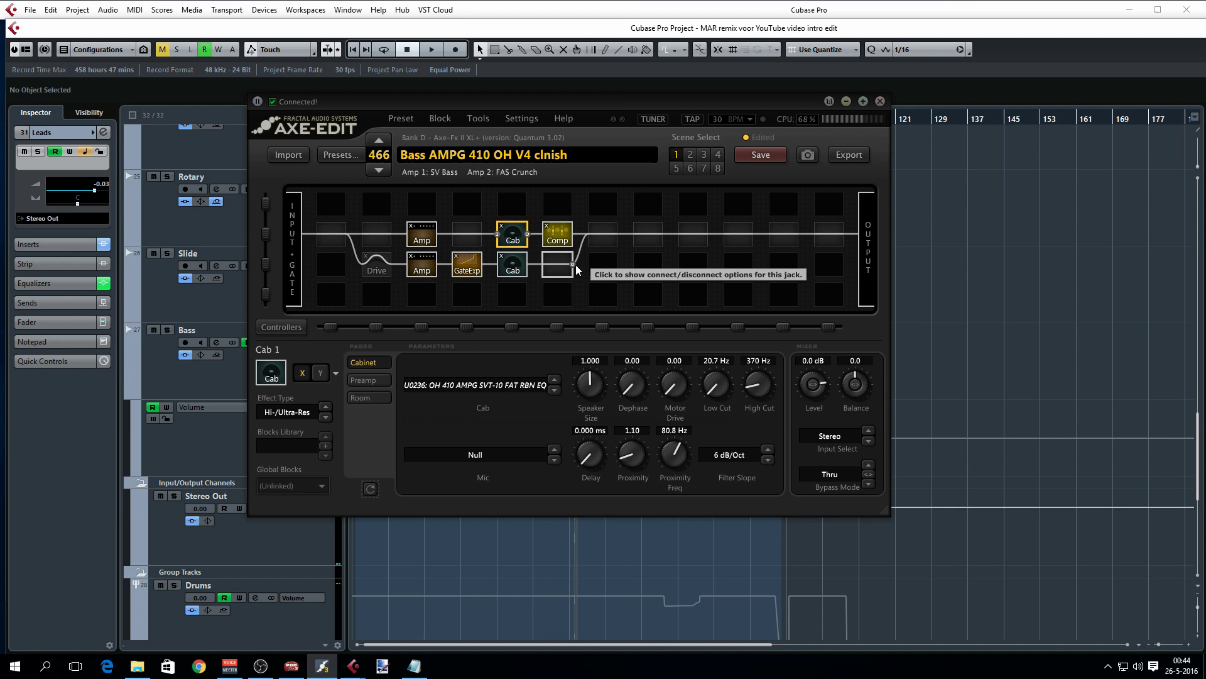
pyautogui.click(423, 266)
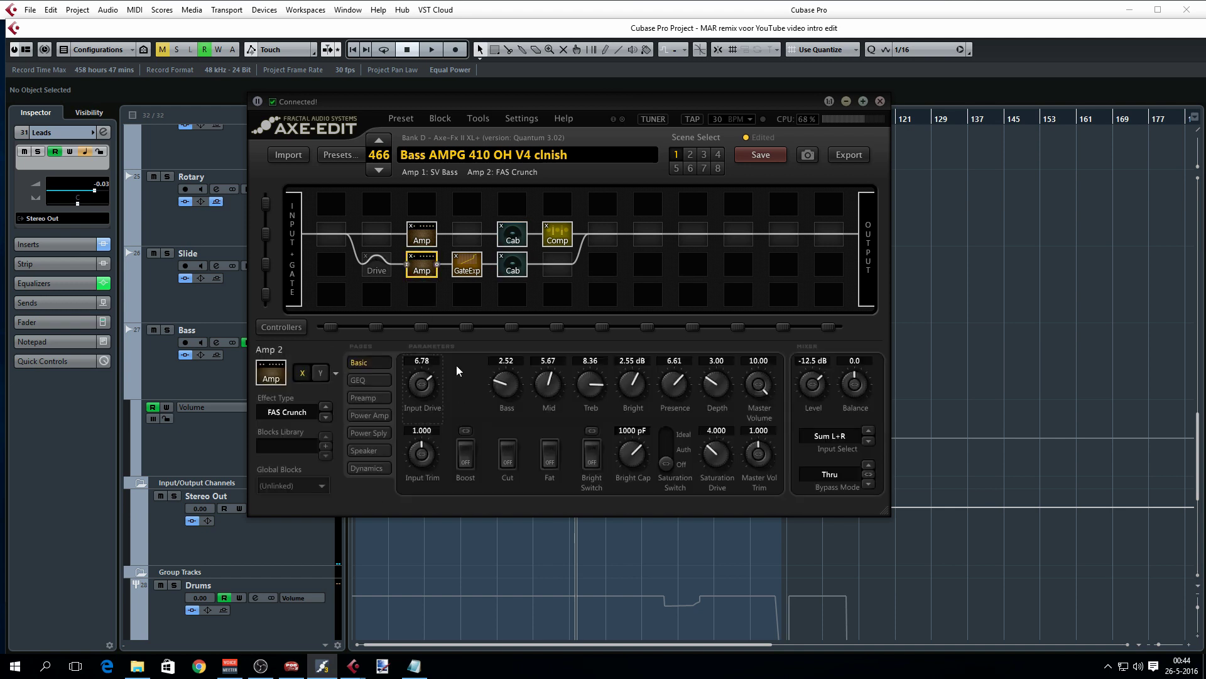
pyautogui.click(468, 267)
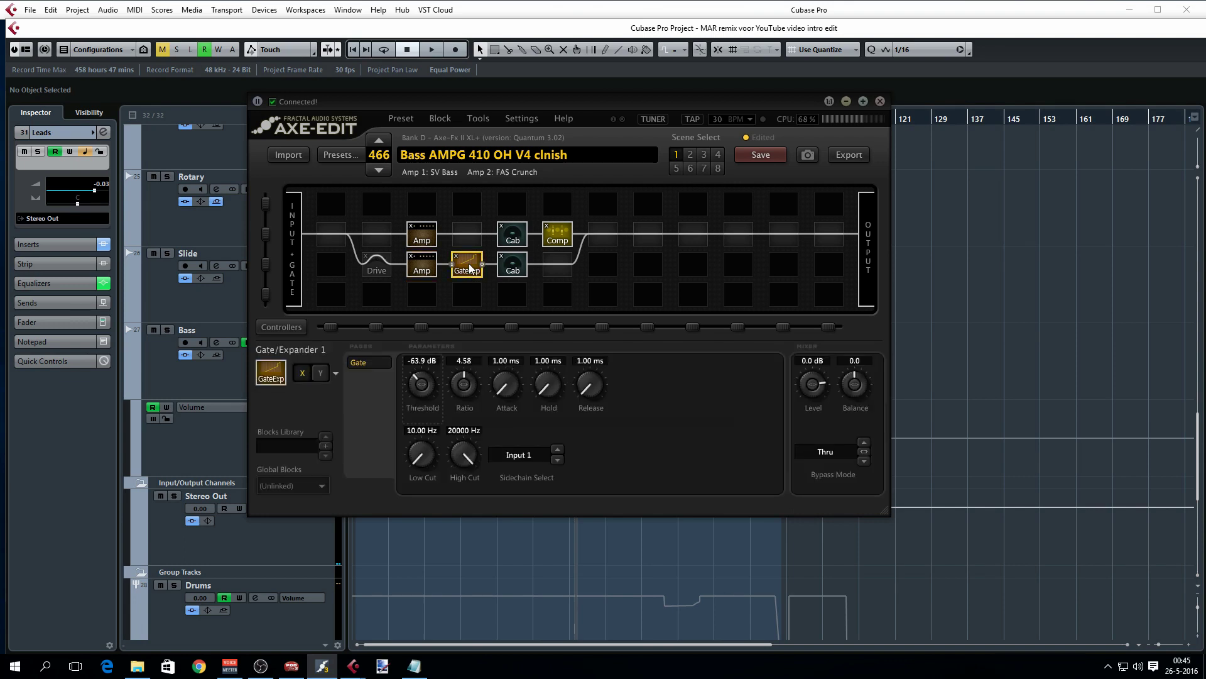
pyautogui.click(516, 267)
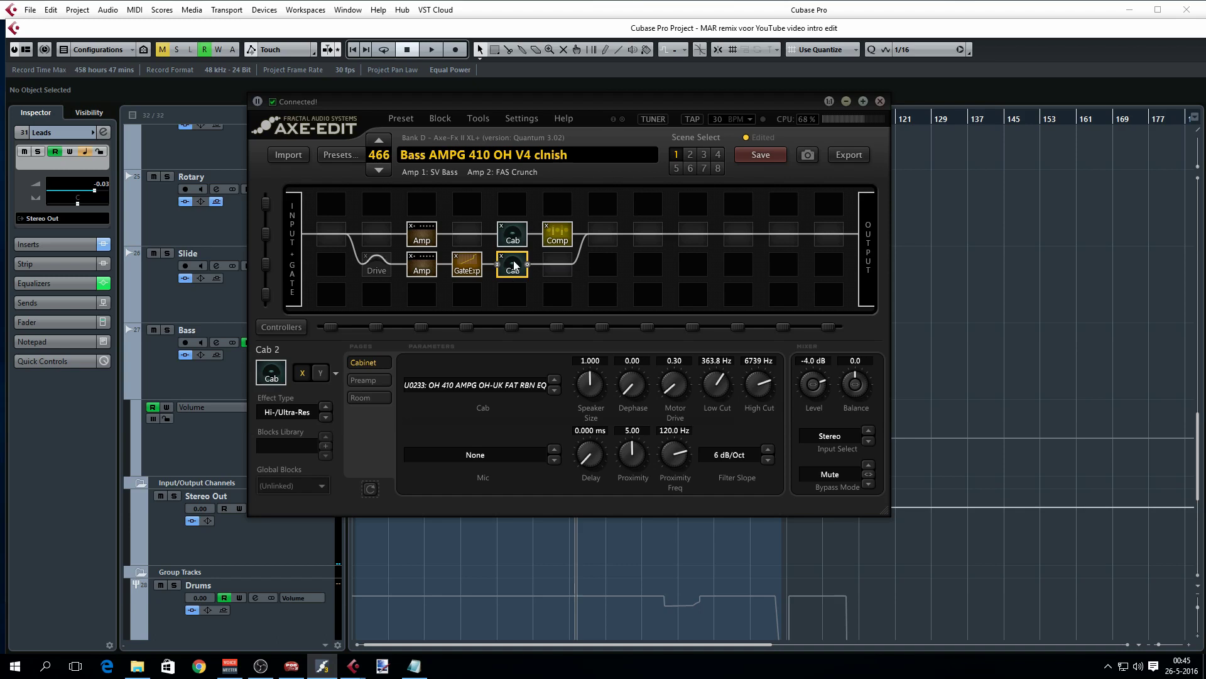
# Bypass and re-enable the bass preset's Cab 2 and Cab 1 blocks in turn to demonstrate each signal path
pyautogui.click(514, 265)
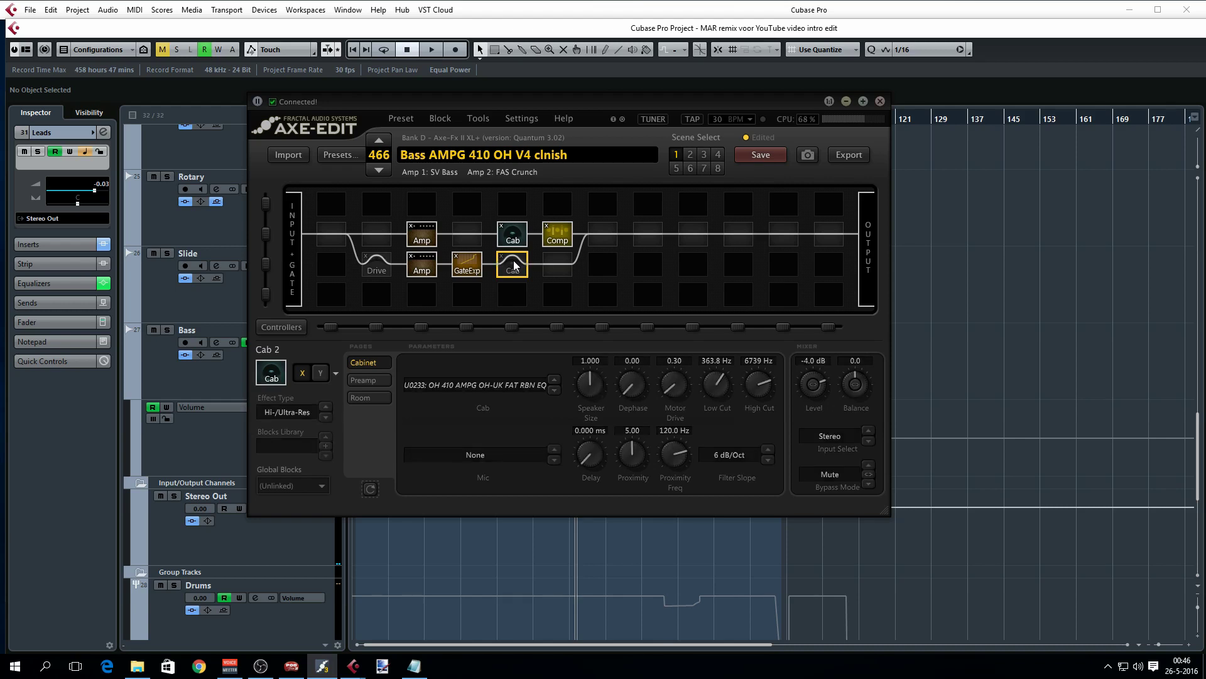
pyautogui.click(512, 234)
pyautogui.click(514, 237)
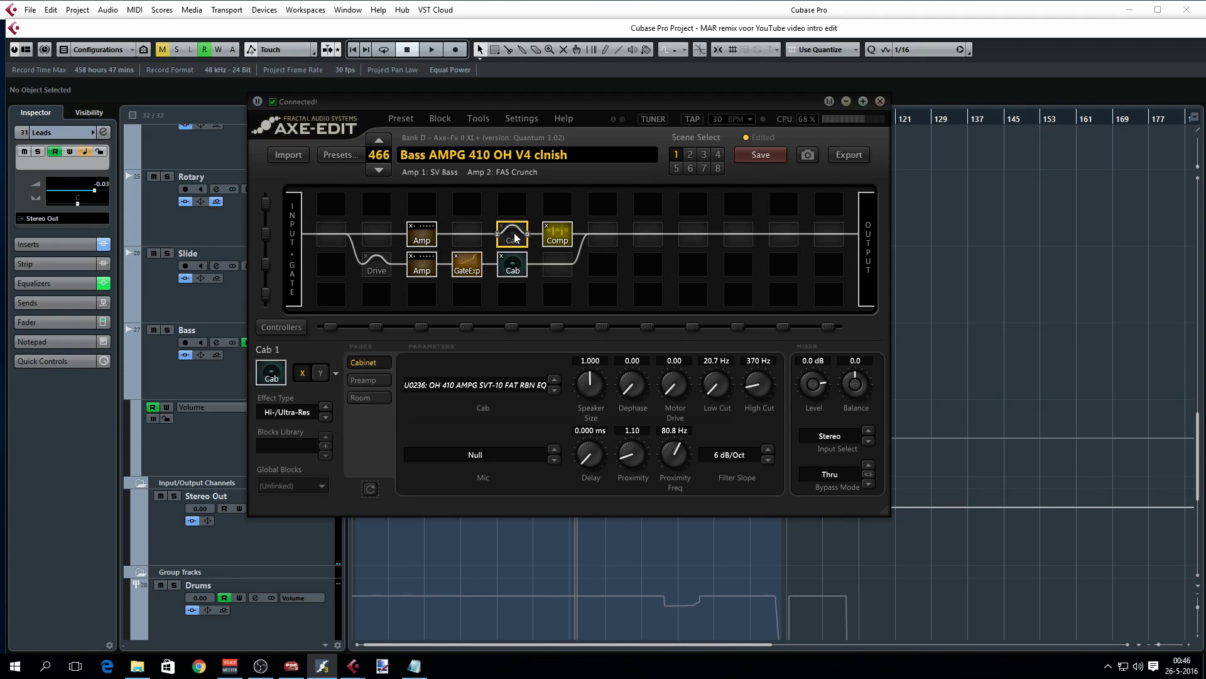
pyautogui.click(514, 237)
# Examine the OH 410 AMPG cabinets in Cab 1's user list, close the list and show the Cab 2 block's settings
pyautogui.click(517, 388)
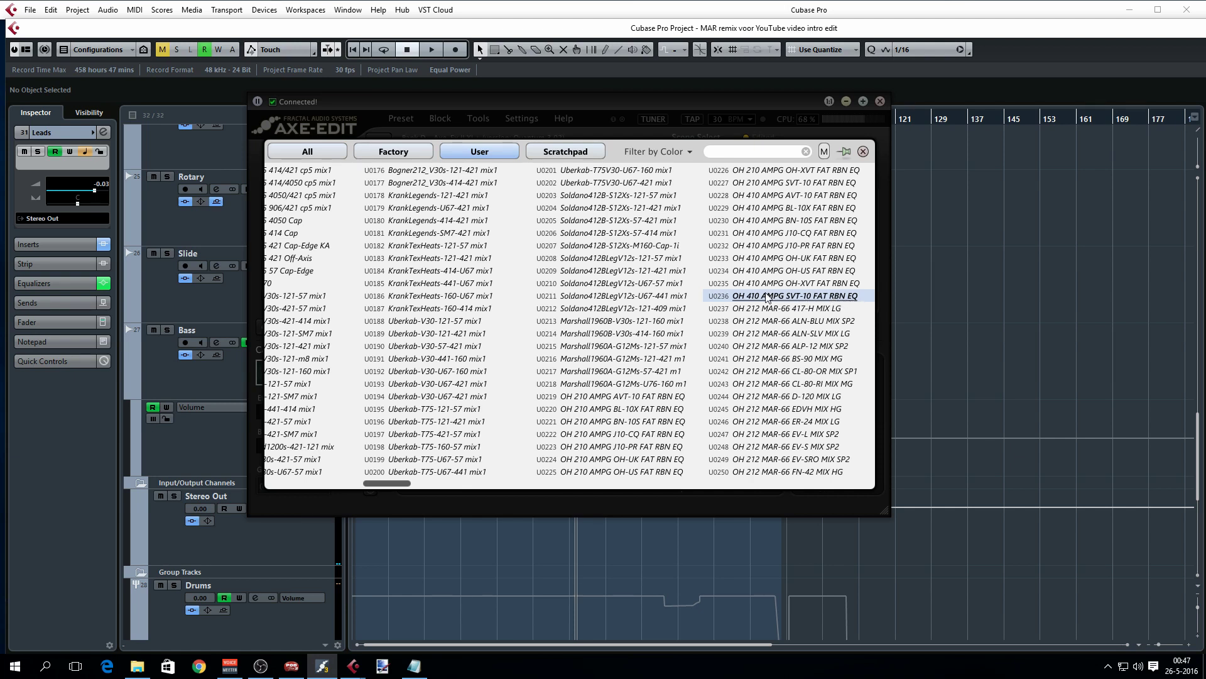
pyautogui.click(863, 152)
pyautogui.click(516, 274)
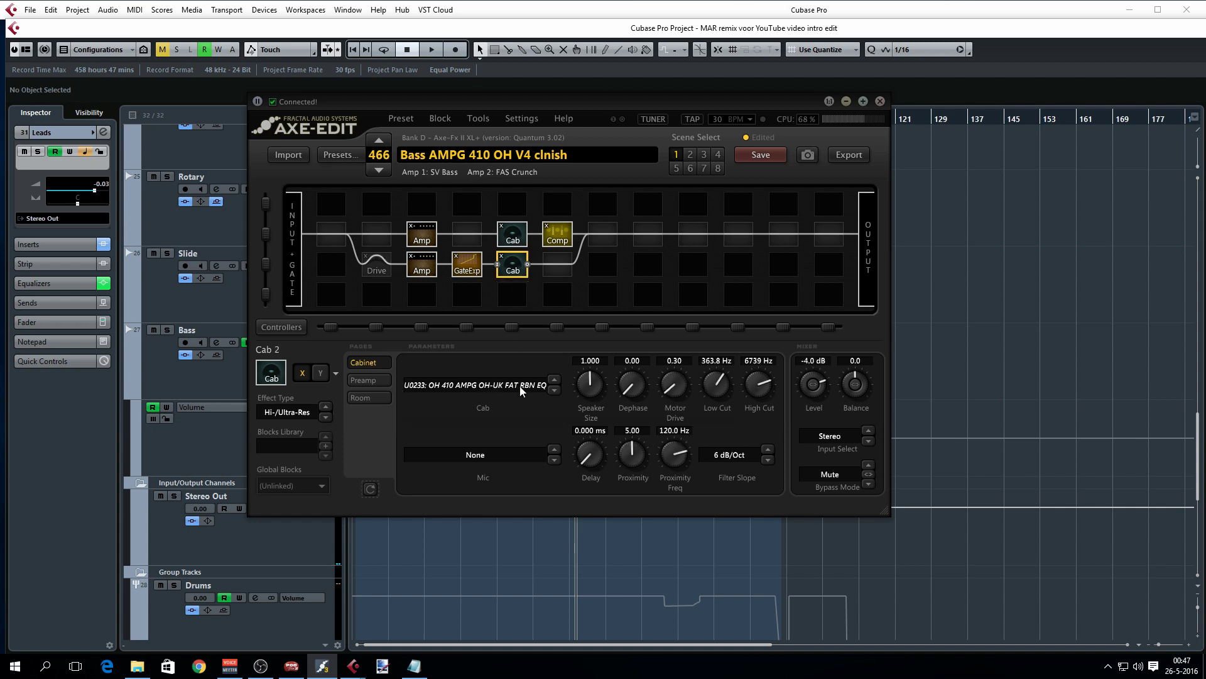
# Change Cab 2's cabinet to OH 410 AMPG BL-10X FAT RBN EQ and step back to neighbouring cabinets such as OH 410 AMPG AVT-10 FAT RBN EQ
pyautogui.click(519, 386)
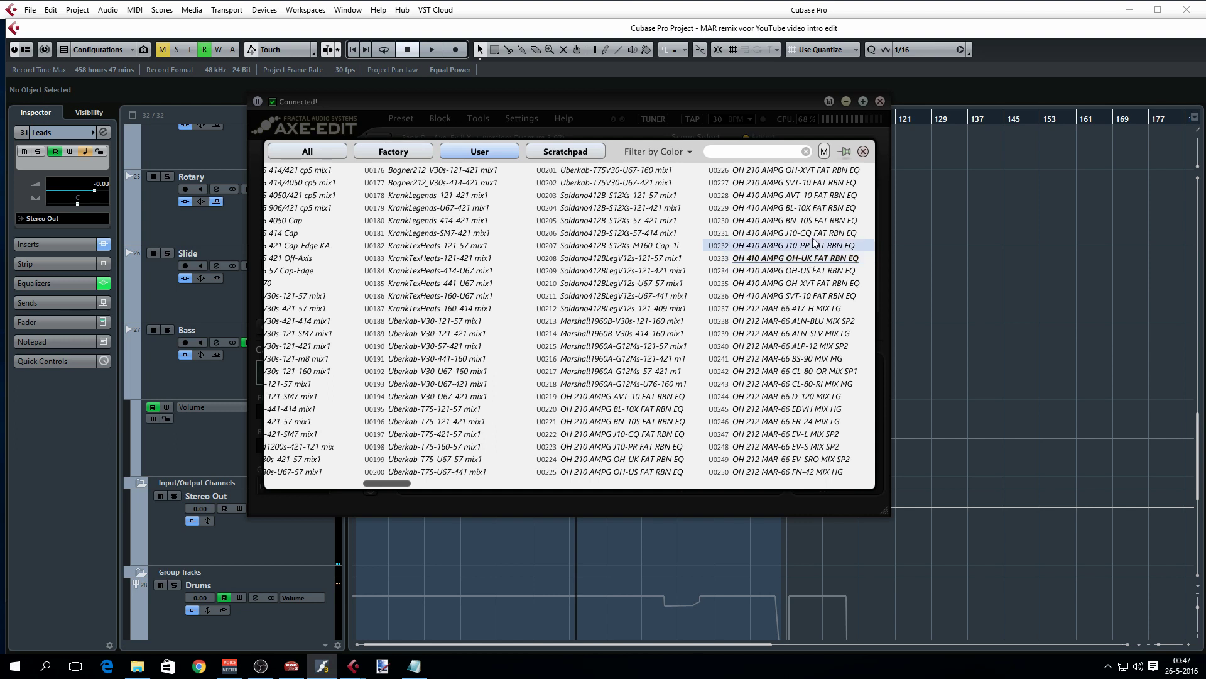
pyautogui.click(812, 211)
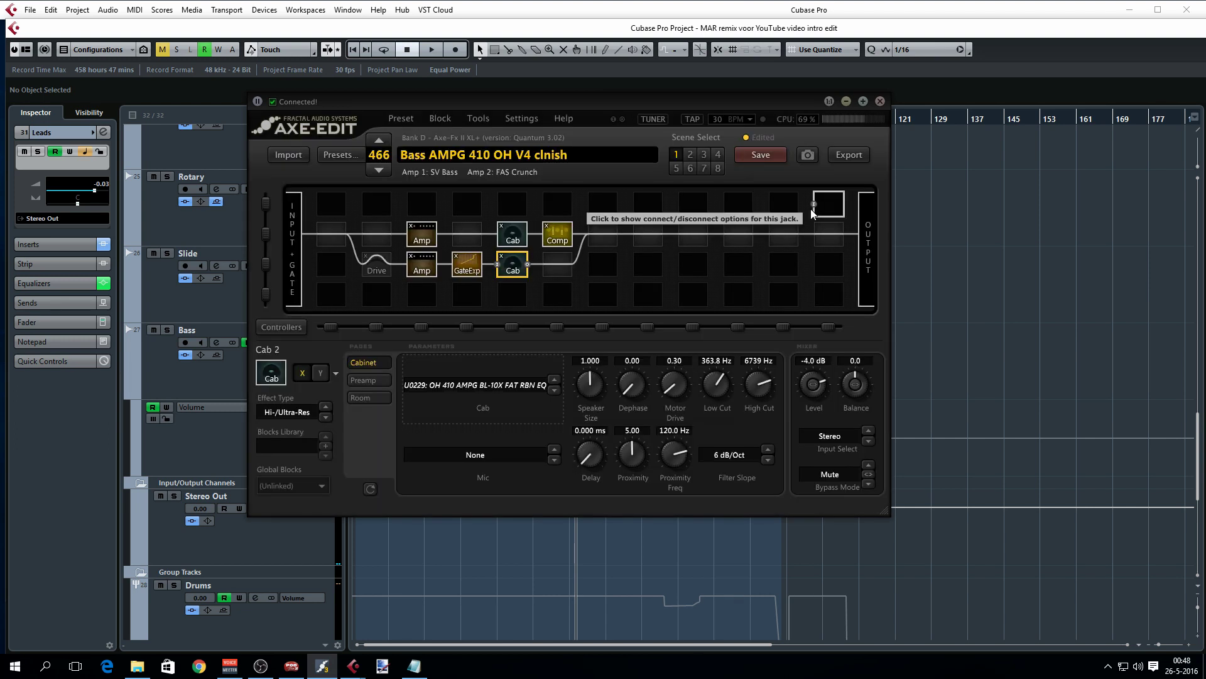
pyautogui.click(553, 381)
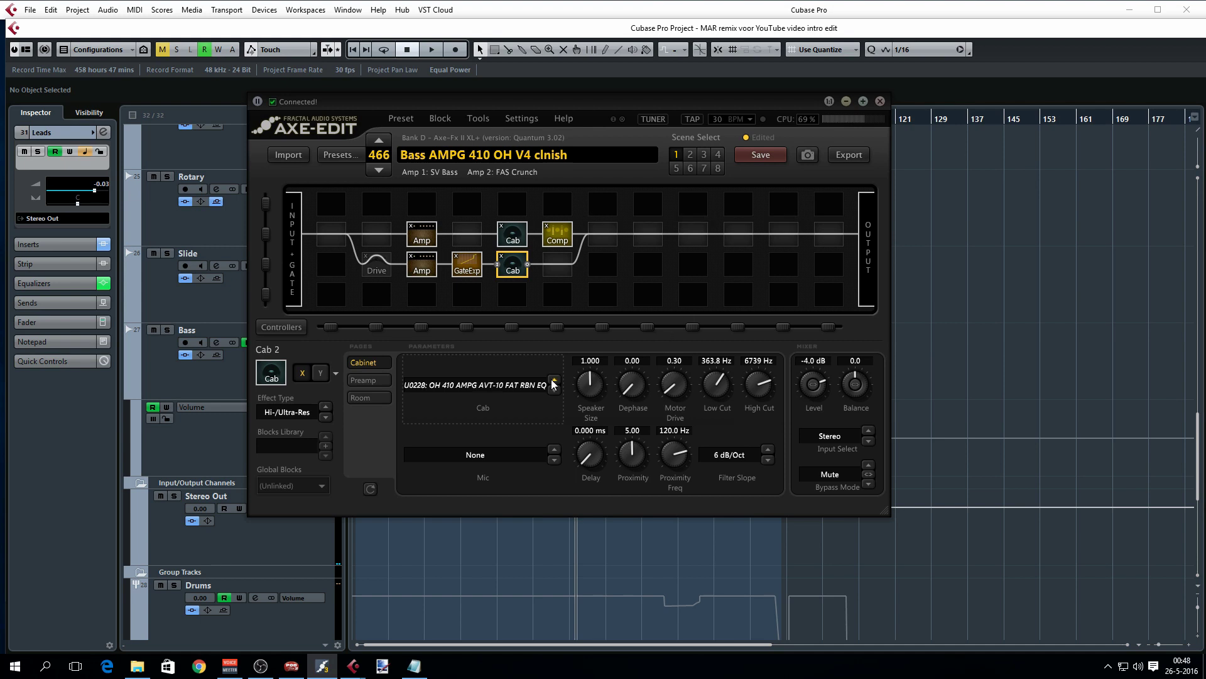
pyautogui.click(553, 381)
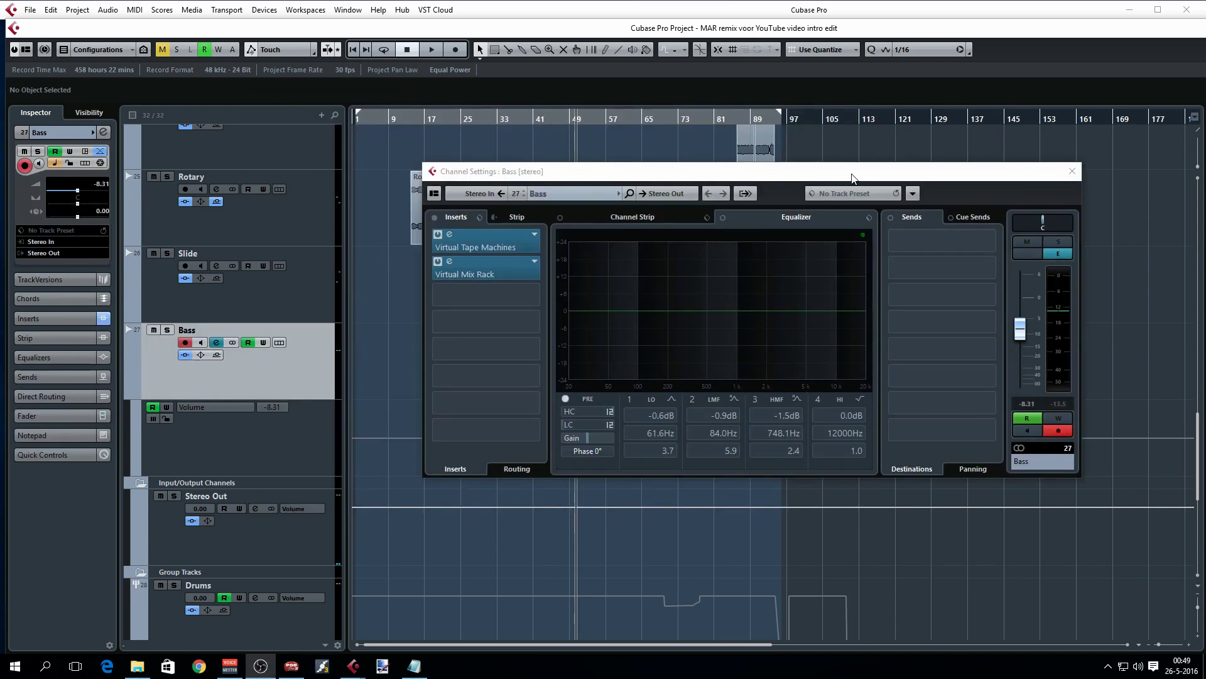
# In Cubase, show the transport panel, move the Bass channel settings lower, and solo and briefly play the Bass track
pyautogui.press('F2')
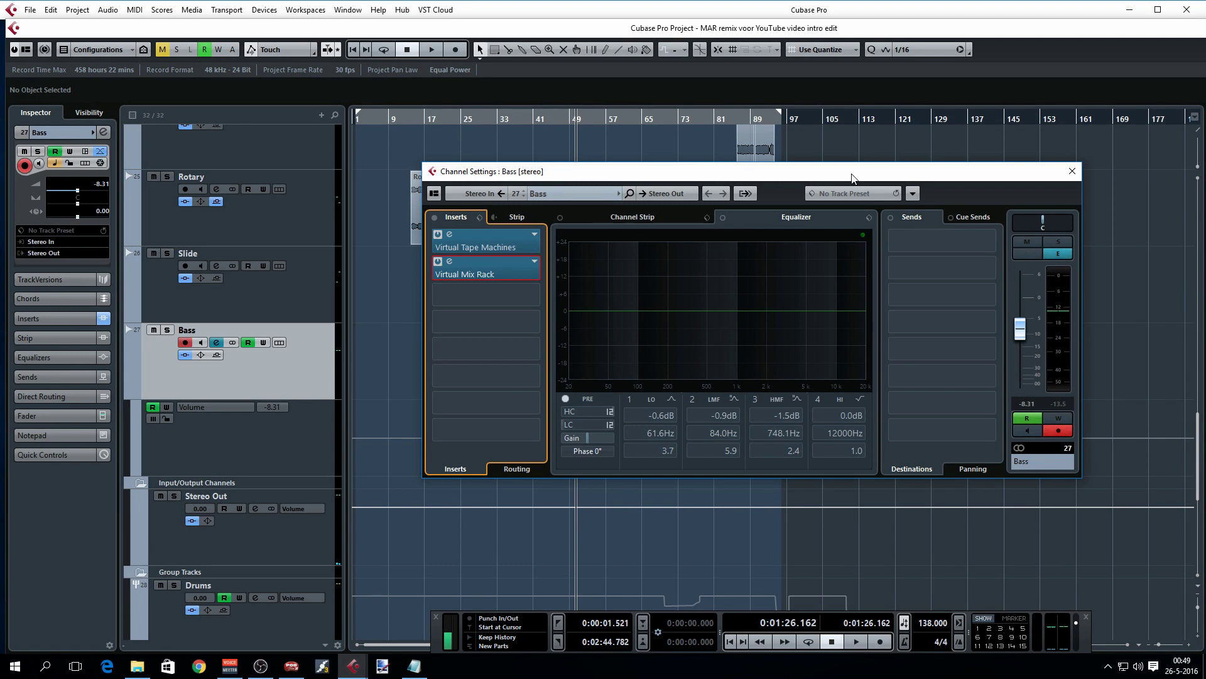
pyautogui.moveTo(852, 178); pyautogui.dragTo(870, 302)
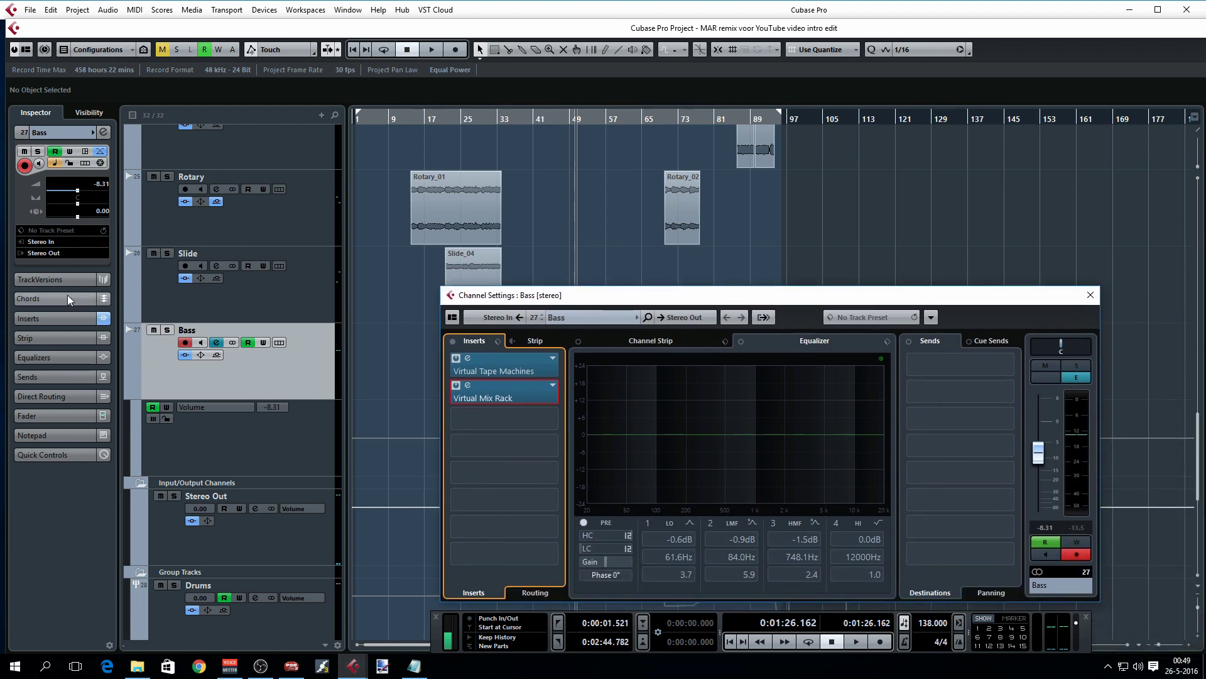
pyautogui.click(167, 329)
pyautogui.press('space')
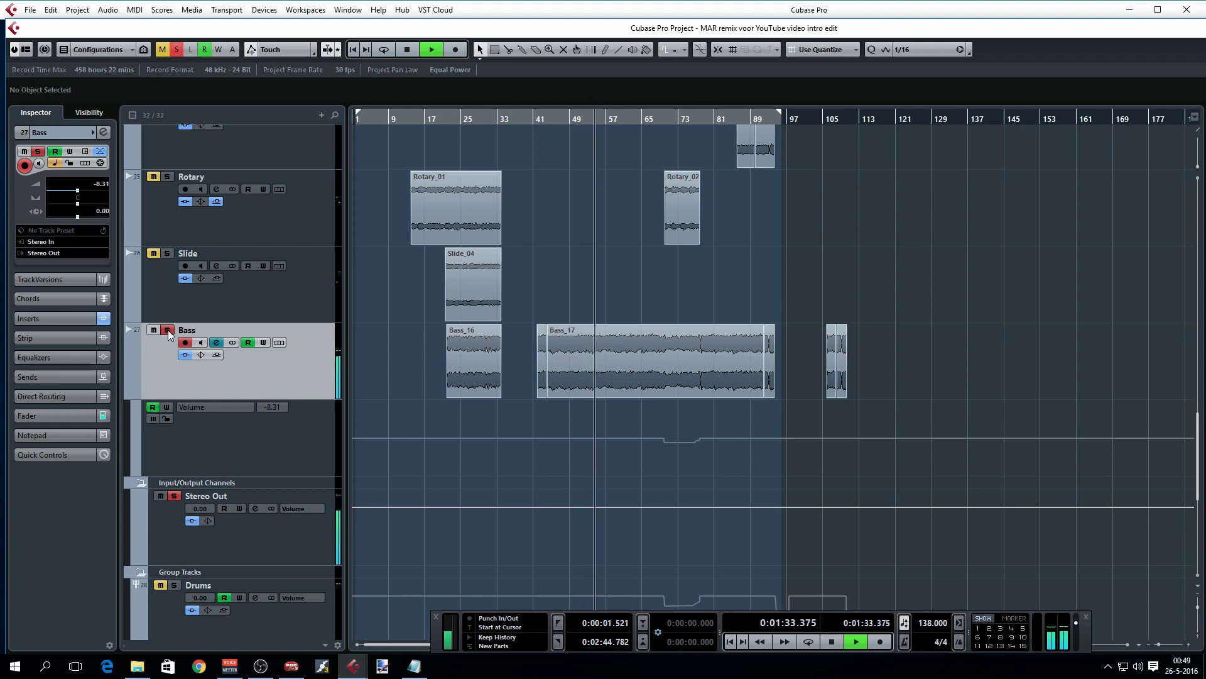
pyautogui.press('space')
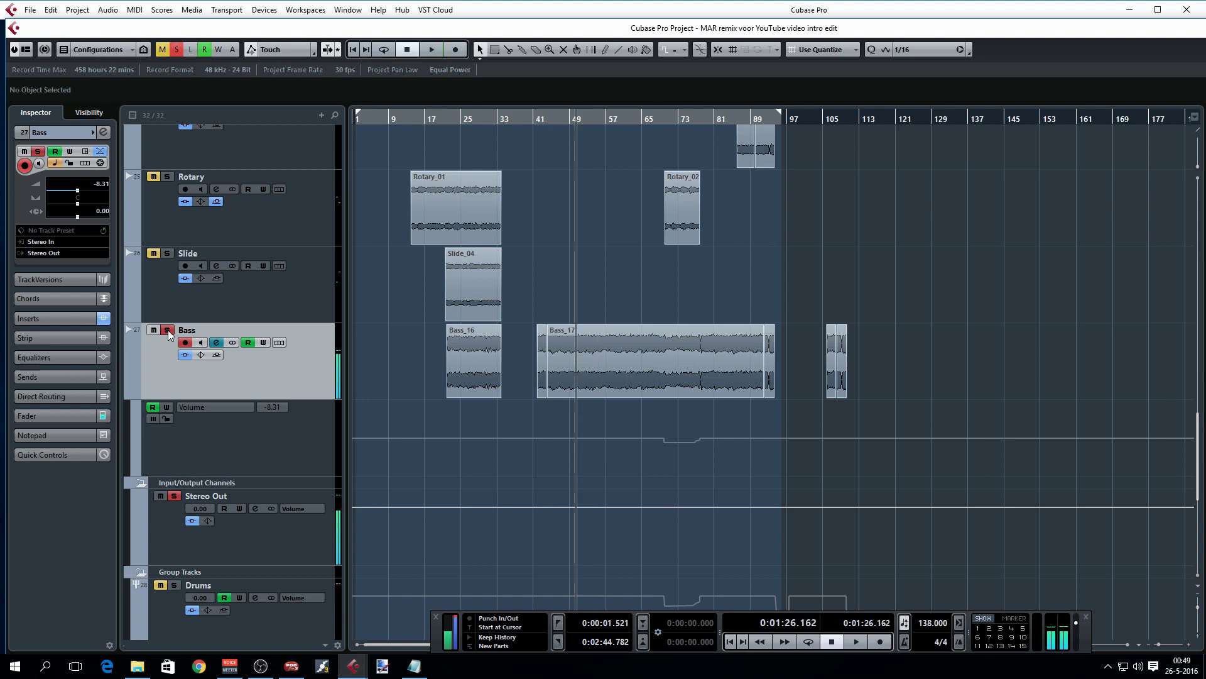
# Reopen the Bass channel settings and play the track while switching the Virtual Tape Machines insert off and on twice
pyautogui.click(216, 342)
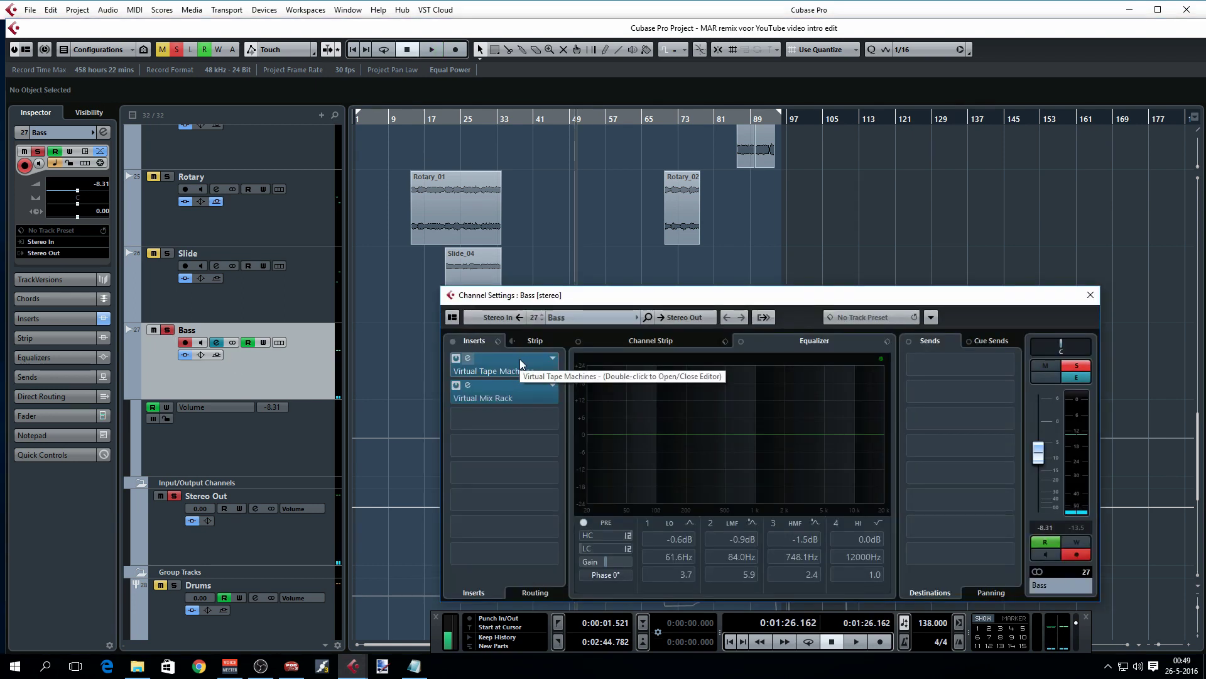
pyautogui.press('space')
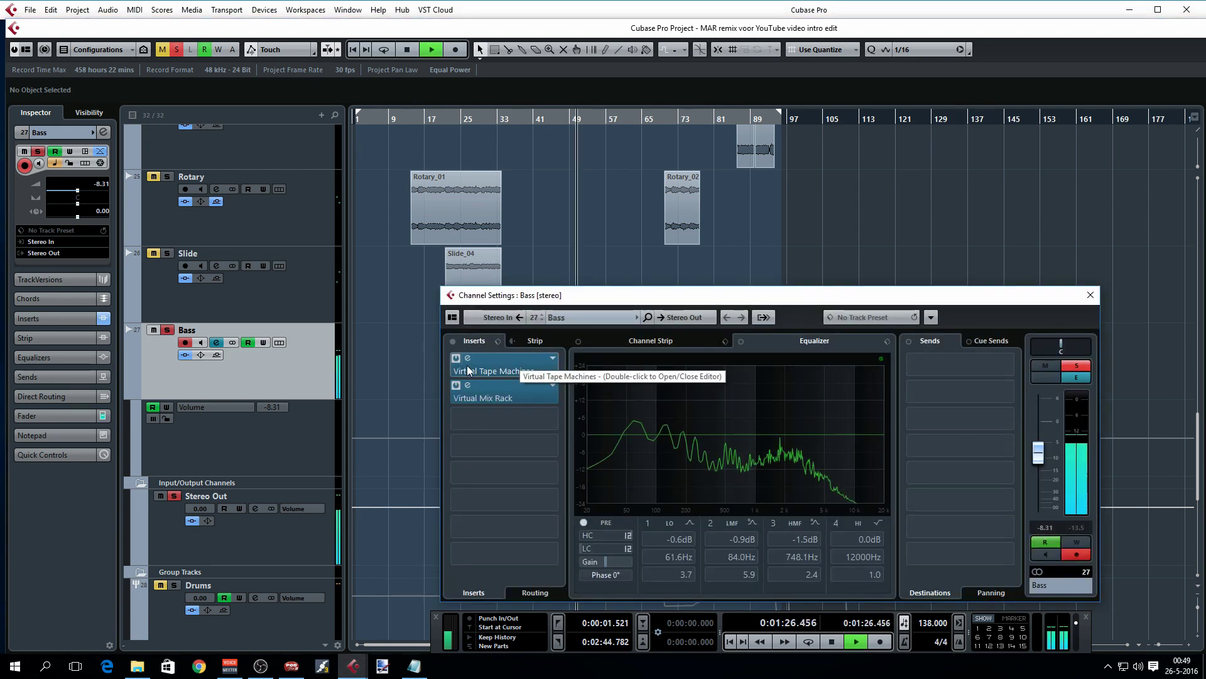
pyautogui.click(456, 358)
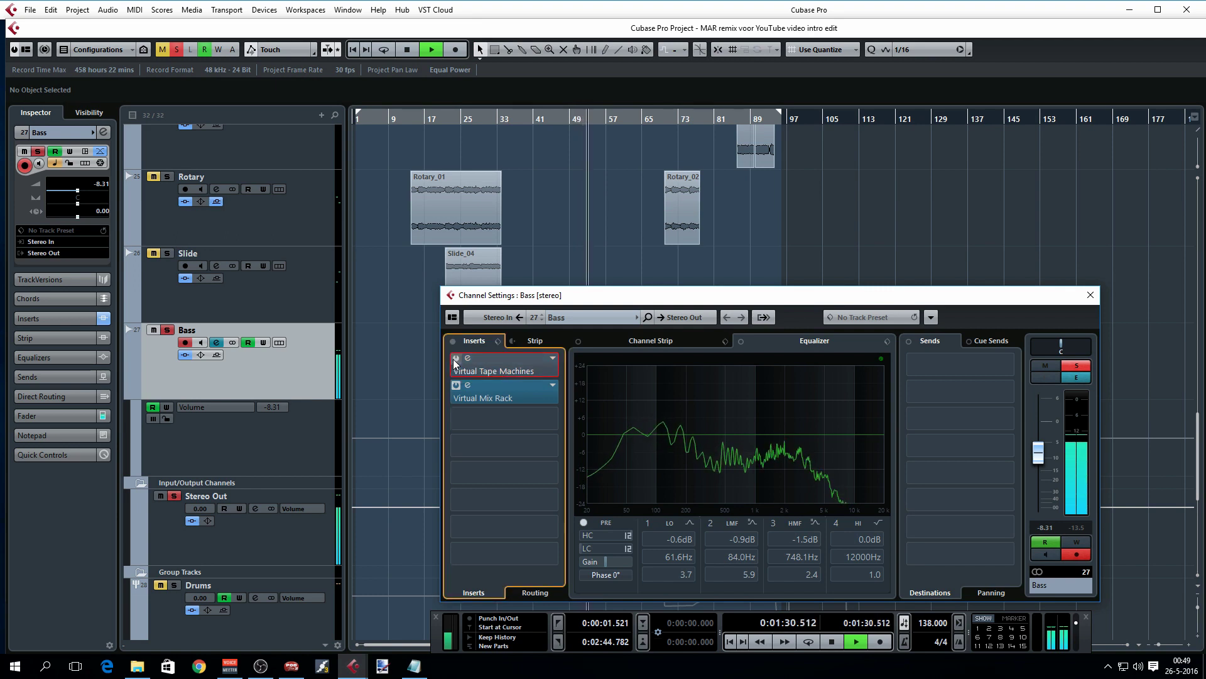
pyautogui.click(455, 359)
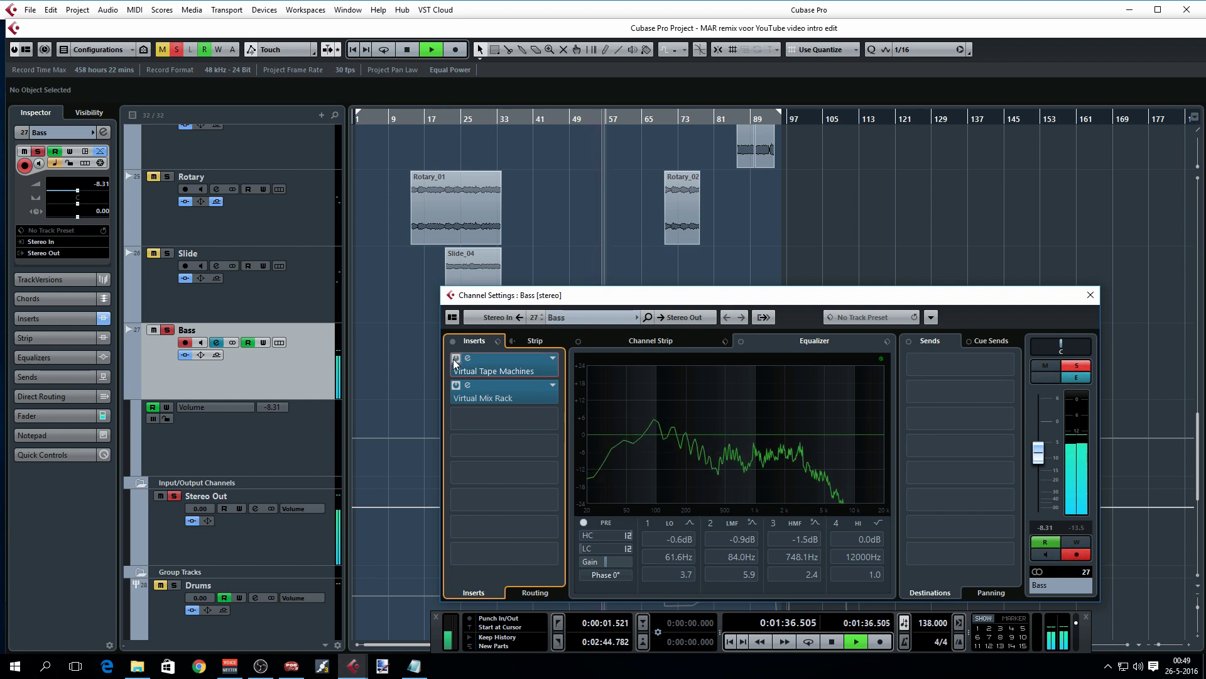
pyautogui.click(456, 359)
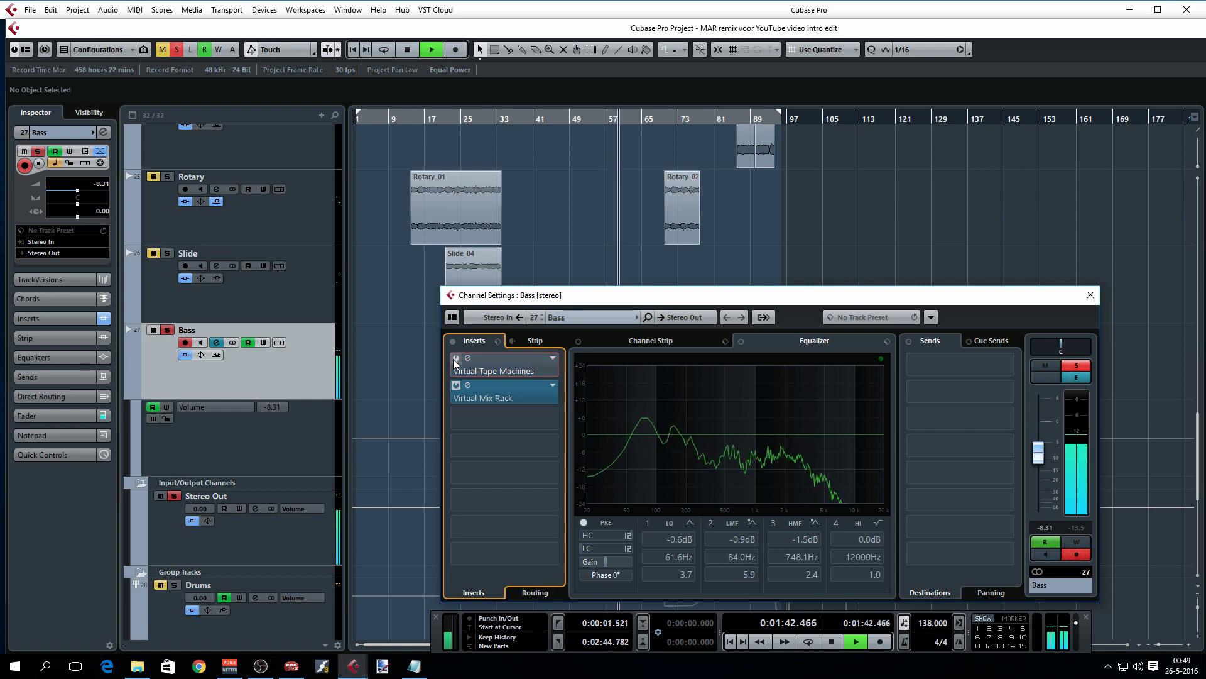
pyautogui.click(455, 361)
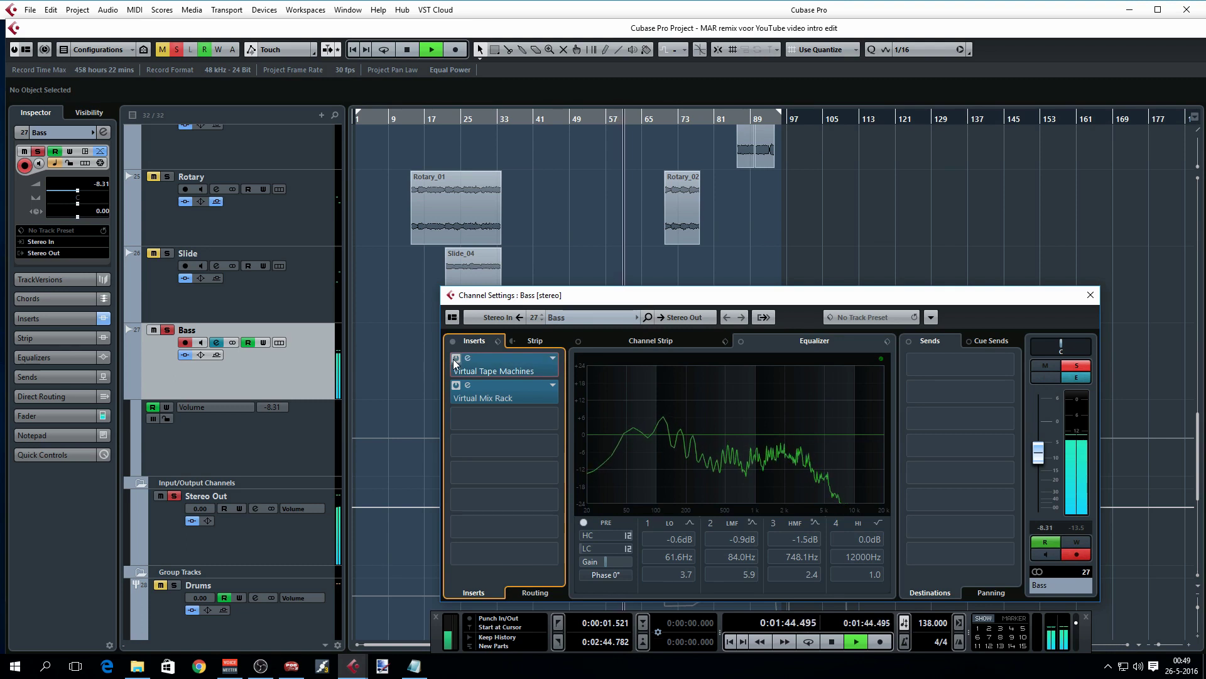
pyautogui.press('space')
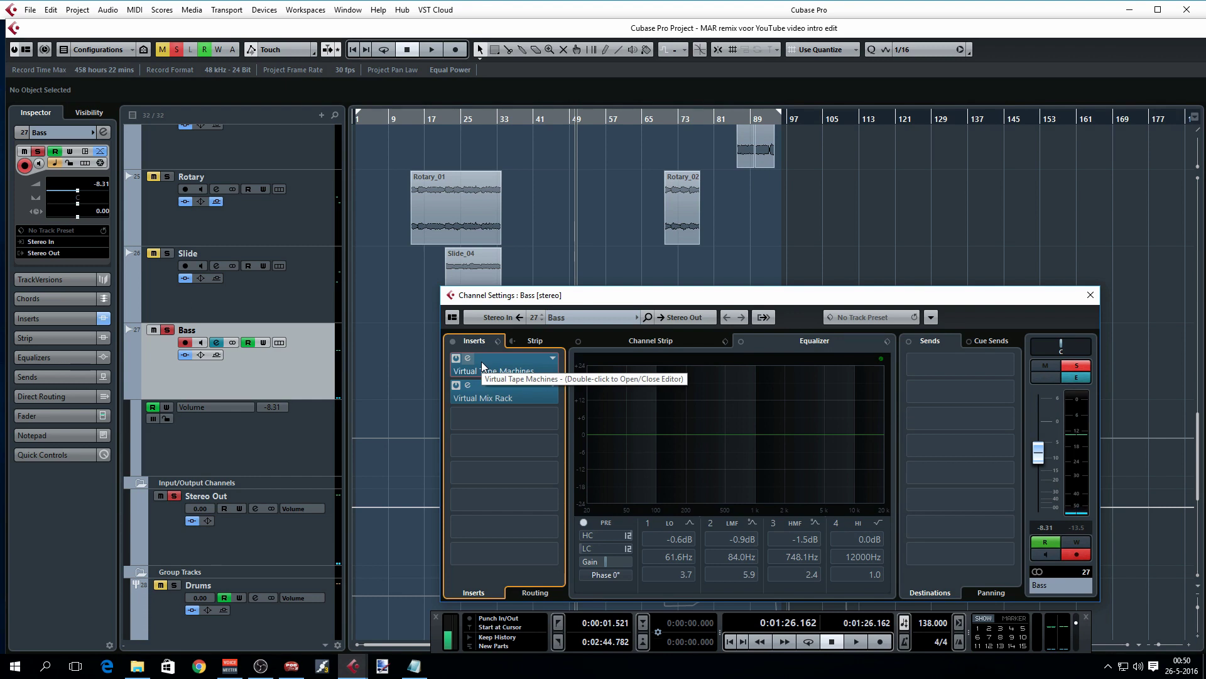
# Open the Bass track's Virtual Mix Rack and play the track with the FG-73 preamp bypassed and re-enabled
pyautogui.doubleClick(503, 394)
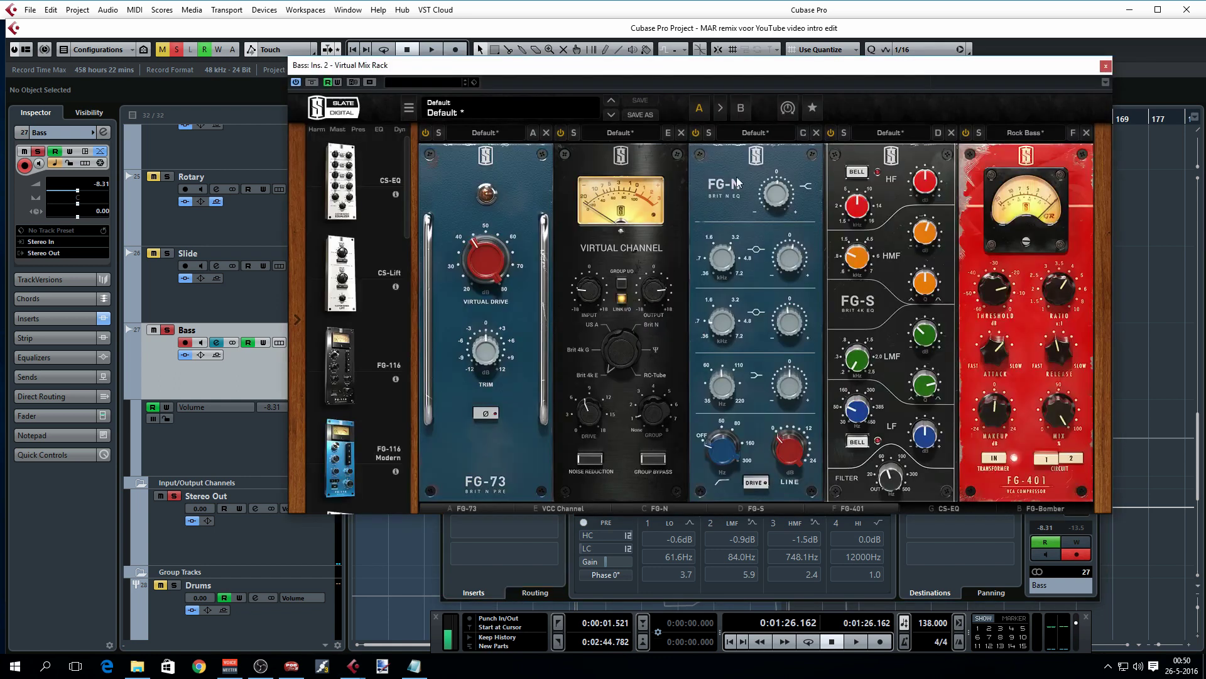
pyautogui.moveTo(760, 74); pyautogui.dragTo(660, 129)
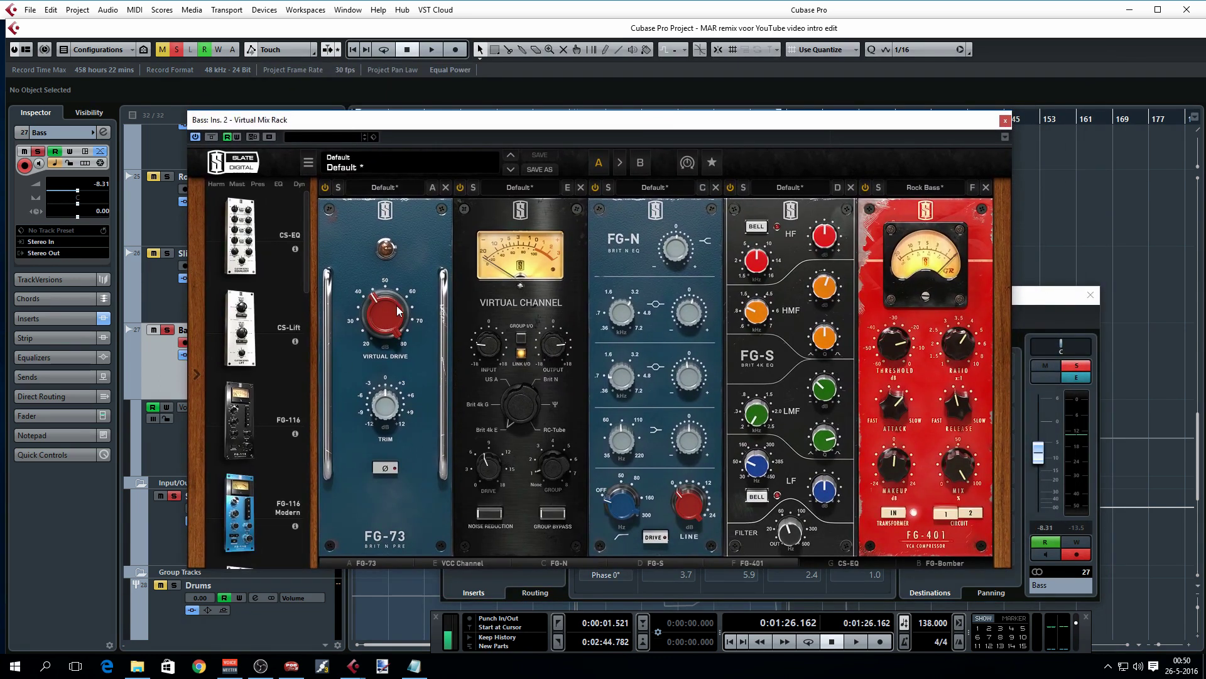
pyautogui.click(325, 187)
pyautogui.press('space')
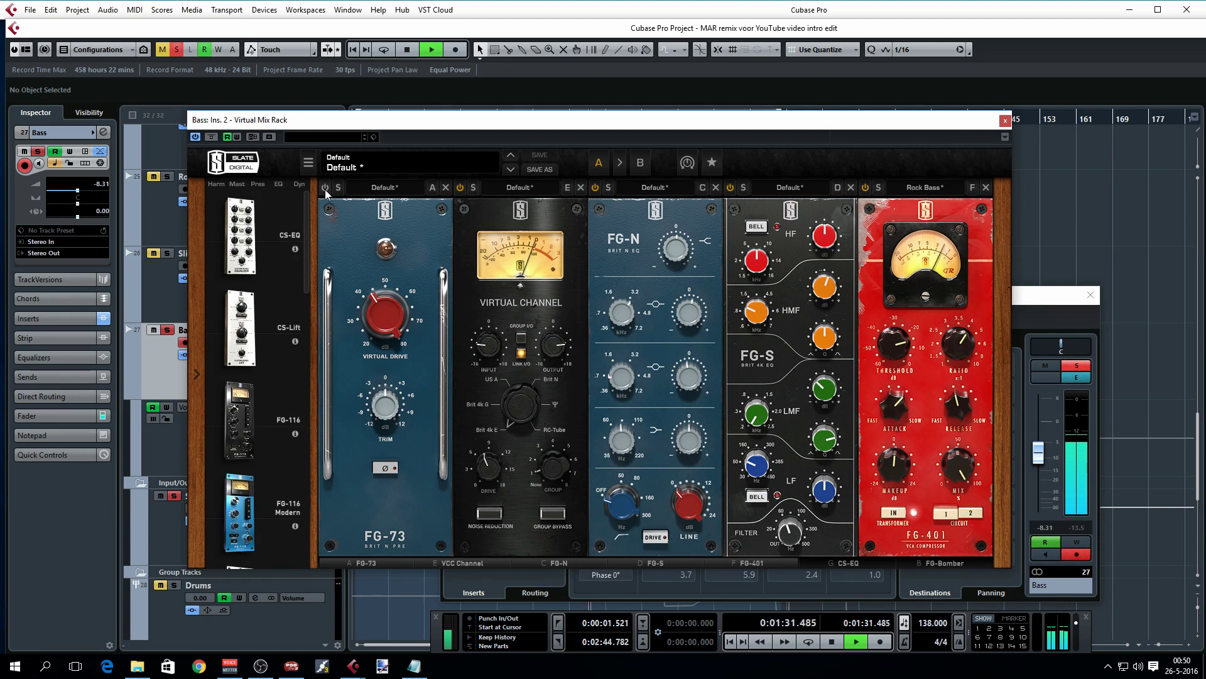
pyautogui.click(325, 188)
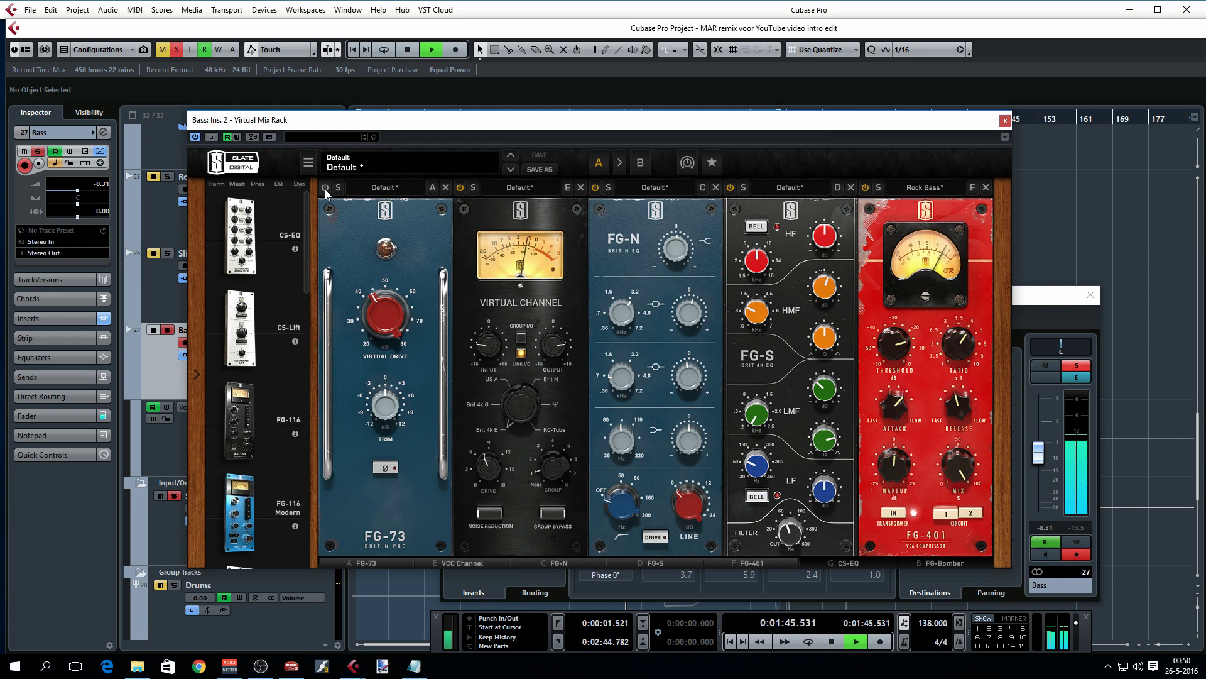
pyautogui.click(325, 188)
pyautogui.press('space')
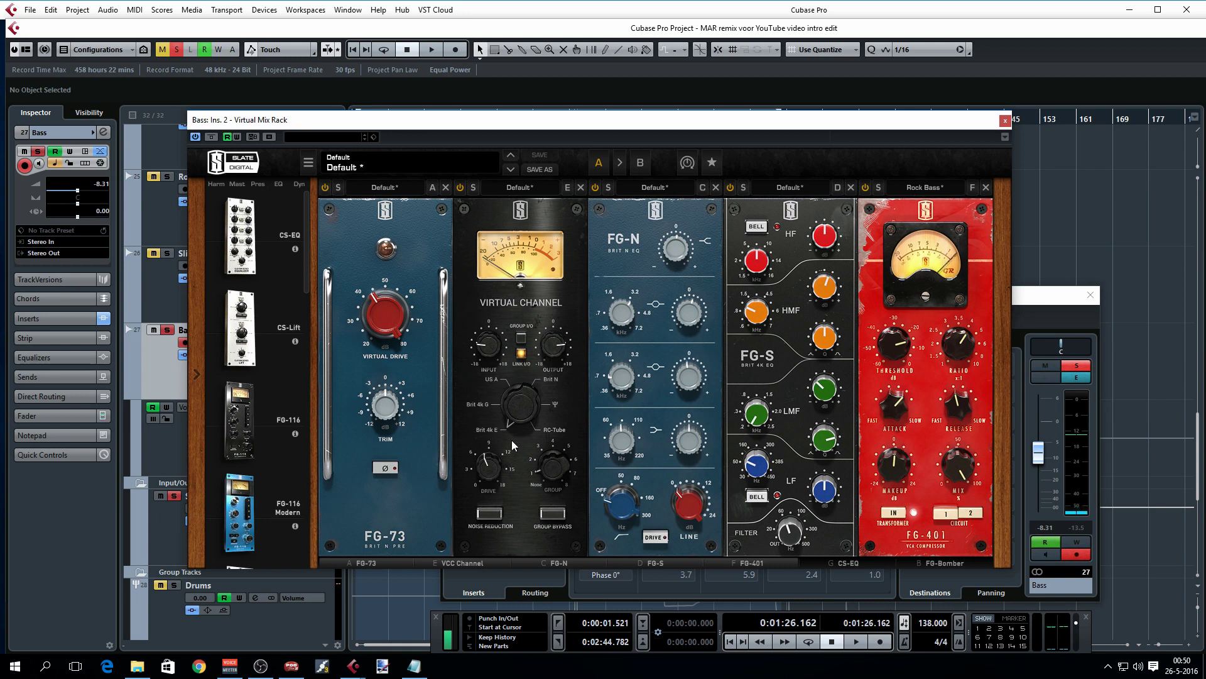
# Play the bass while switching the Virtual Channel module's Group Bypass on and off twice
pyautogui.press('space')
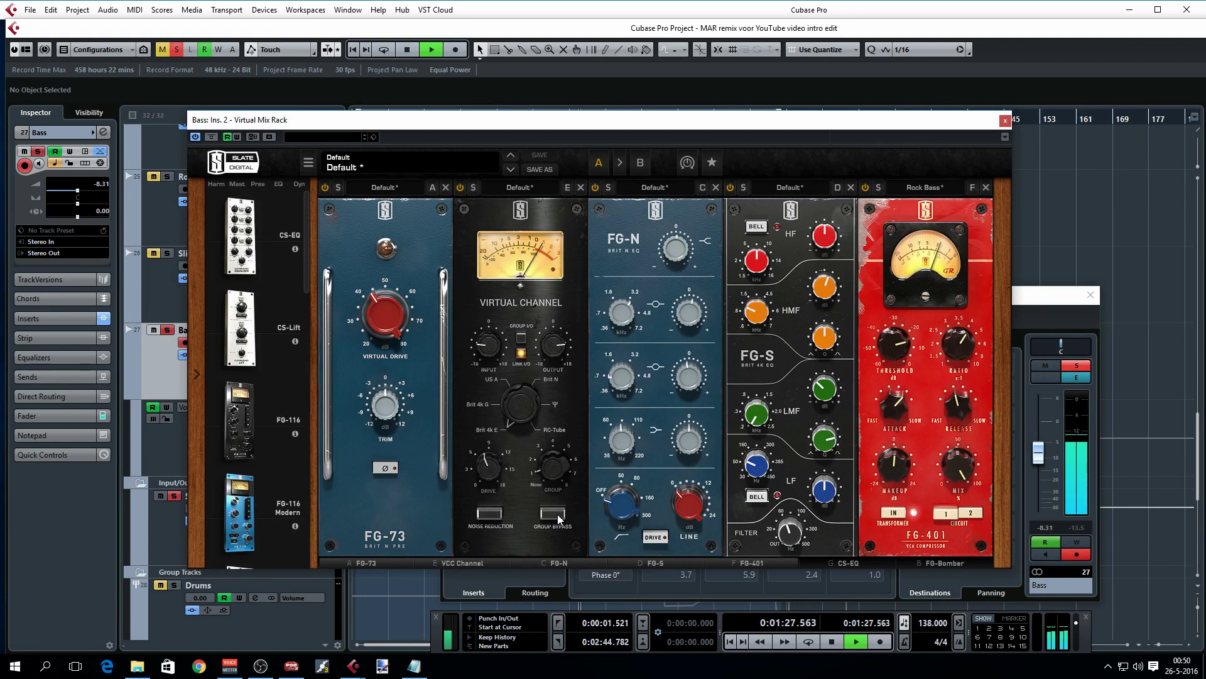
pyautogui.click(553, 514)
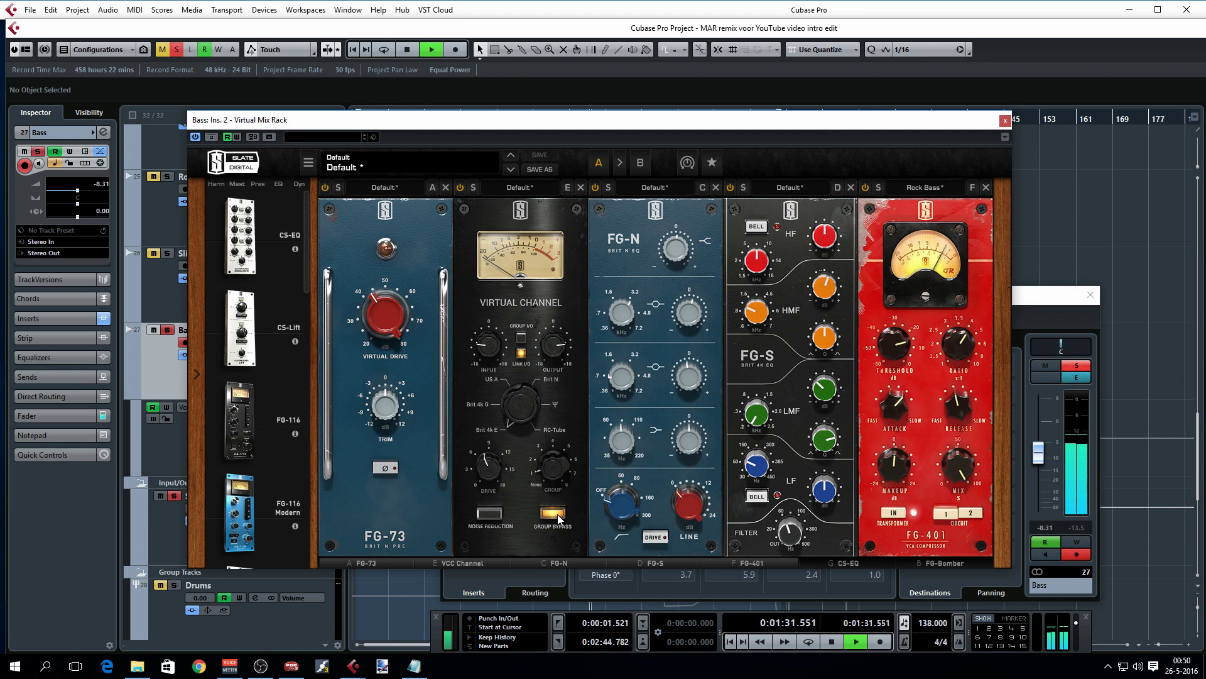
pyautogui.click(557, 514)
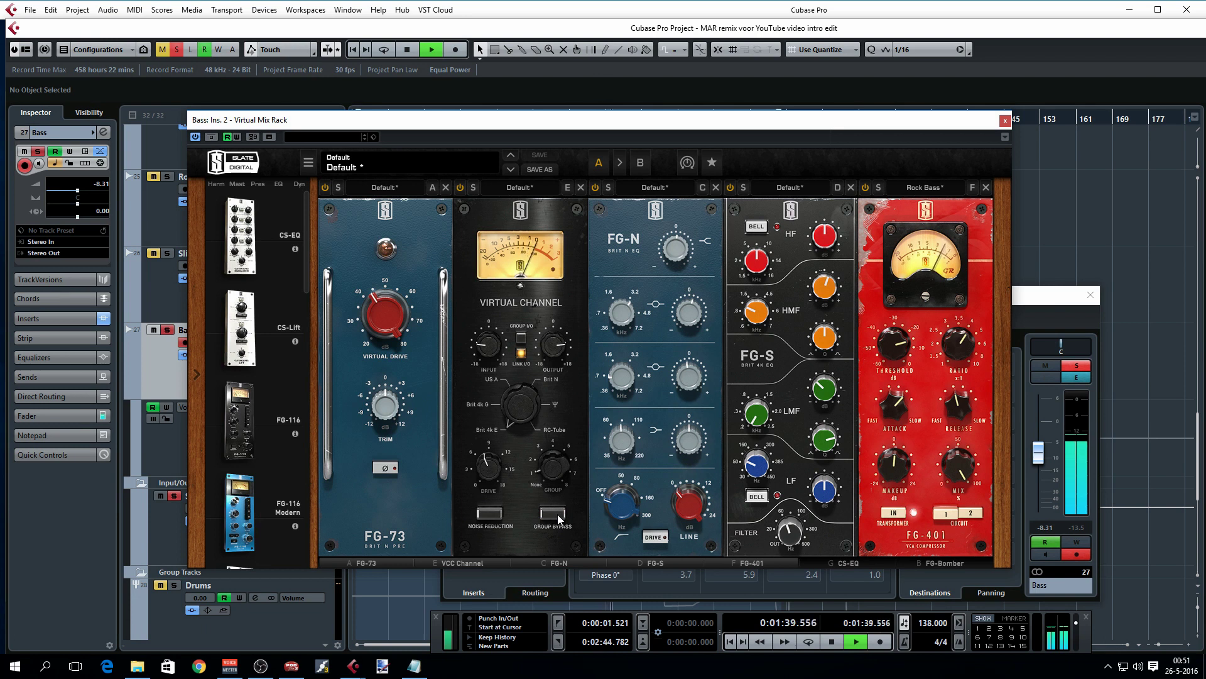
pyautogui.click(553, 513)
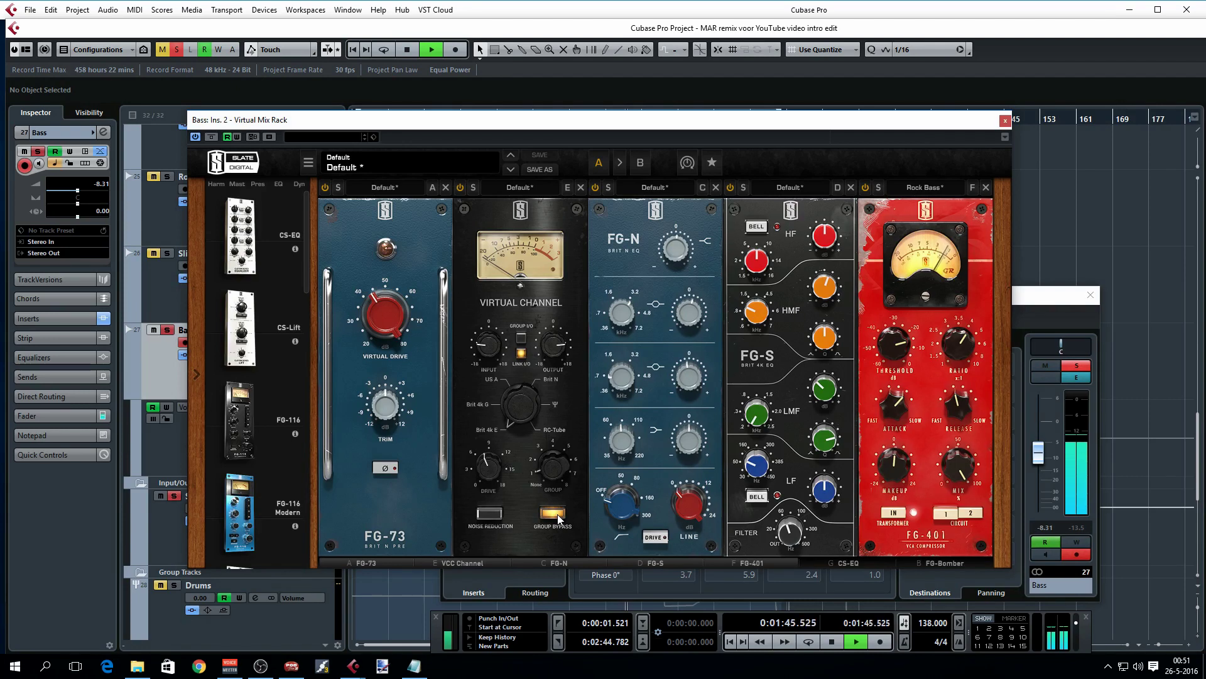
pyautogui.click(554, 513)
pyautogui.press('space')
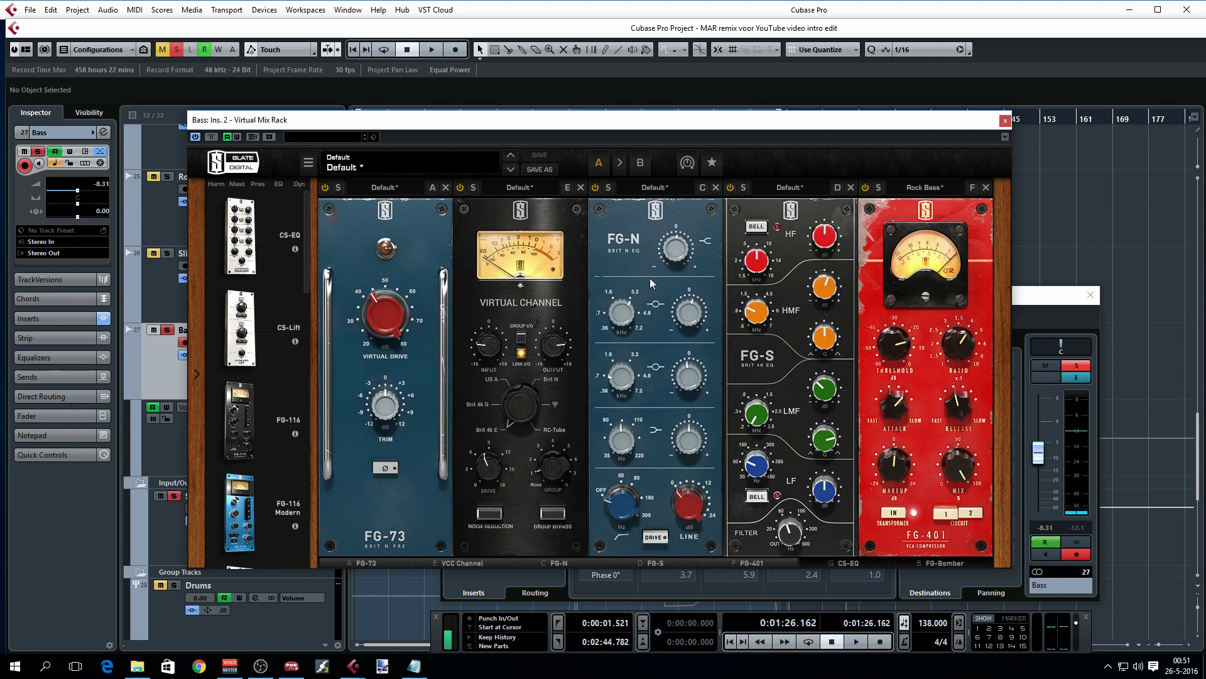
# Examine the FG-N equalizer's band settings and play the bass to compare the module bypassed and enabled
pyautogui.moveTo(678, 258); pyautogui.dragTo(676, 251)
pyautogui.moveTo(690, 378)
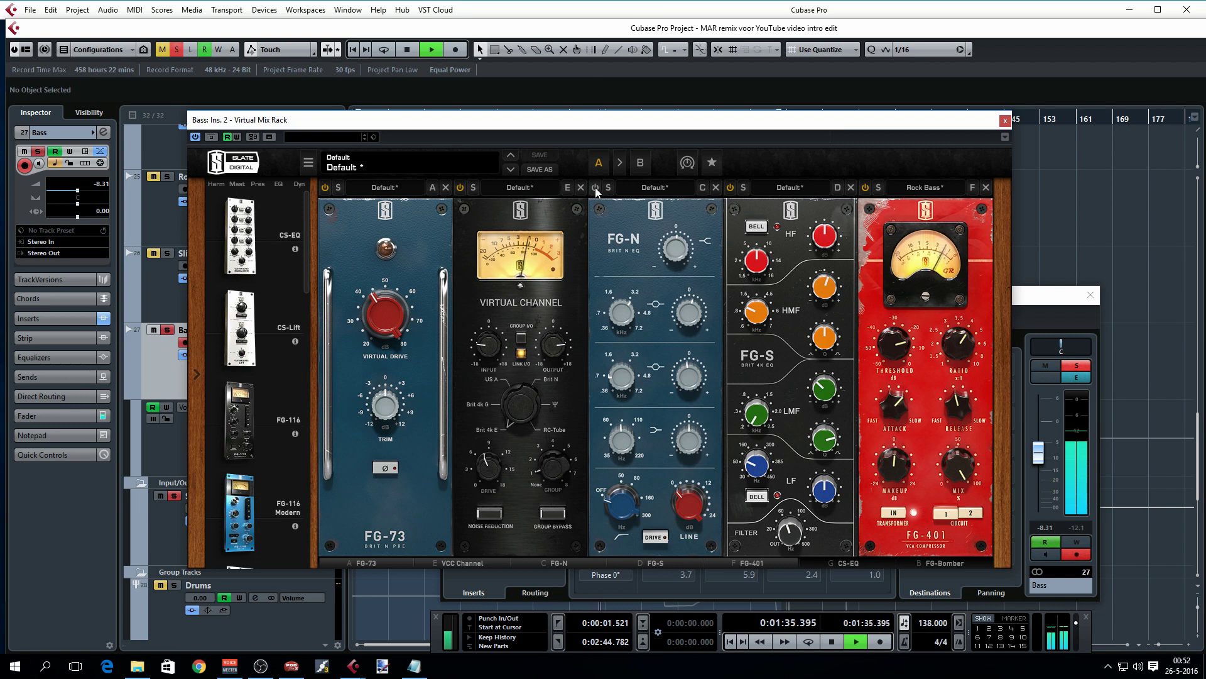
pyautogui.click(595, 188)
pyautogui.press('space')
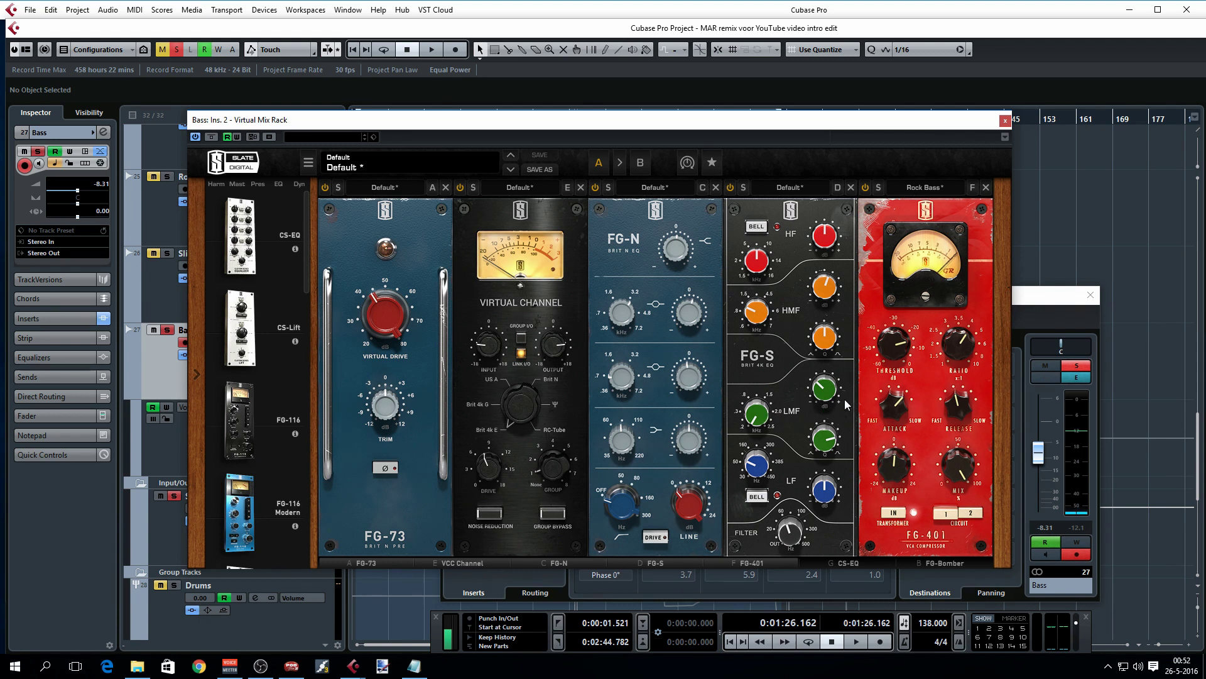
# Examine the FG-S equalizer and play the bass while raising its LMF gain to about +8 dB and lowering it back down
pyautogui.moveTo(827, 395)
pyautogui.moveTo(789, 538)
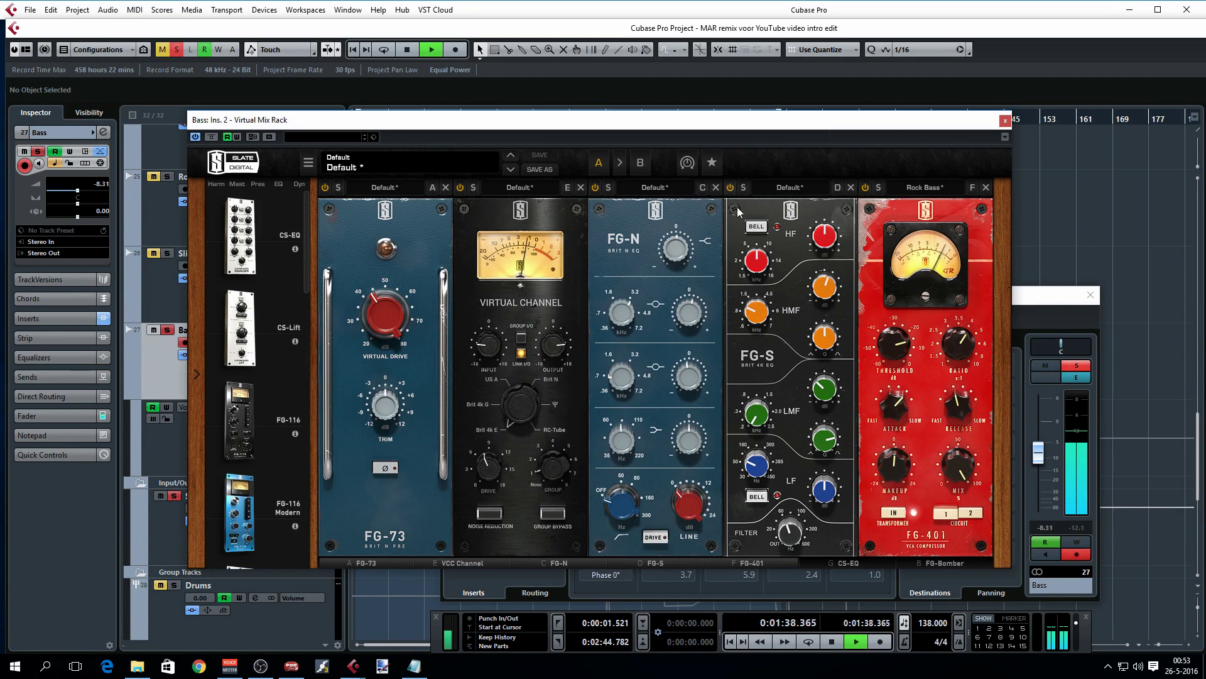
pyautogui.scroll(10, 829, 381)
pyautogui.moveTo(836, 337)
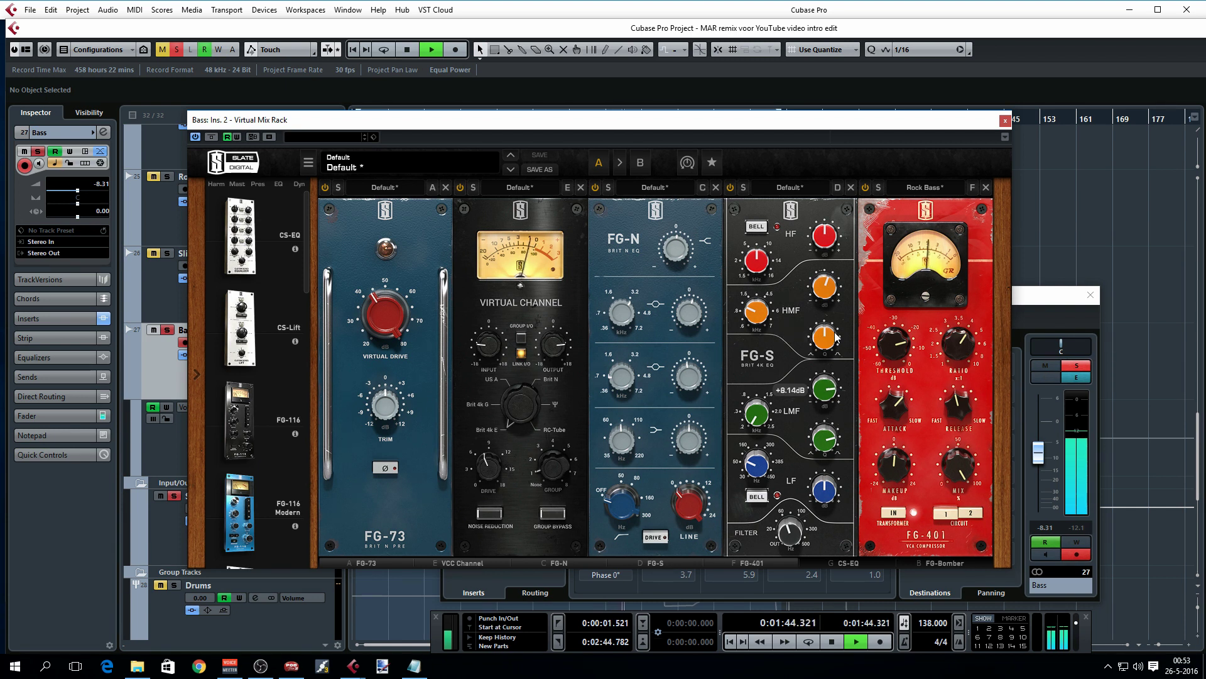
pyautogui.scroll(-9, 832, 386)
pyautogui.scroll(-1, 832, 386)
pyautogui.press('space')
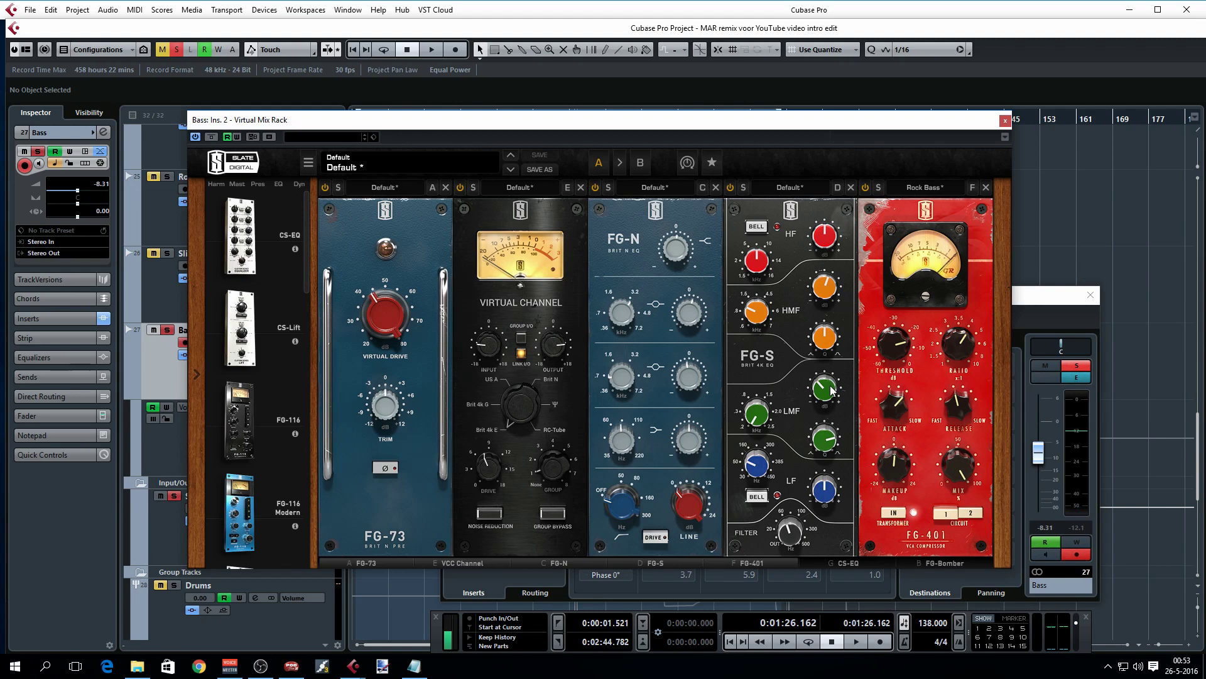
# Show the remaining rack modules and play the bass with the FG-401 compressor bypassed and re-enabled
pyautogui.scroll(-2, 796, 562)
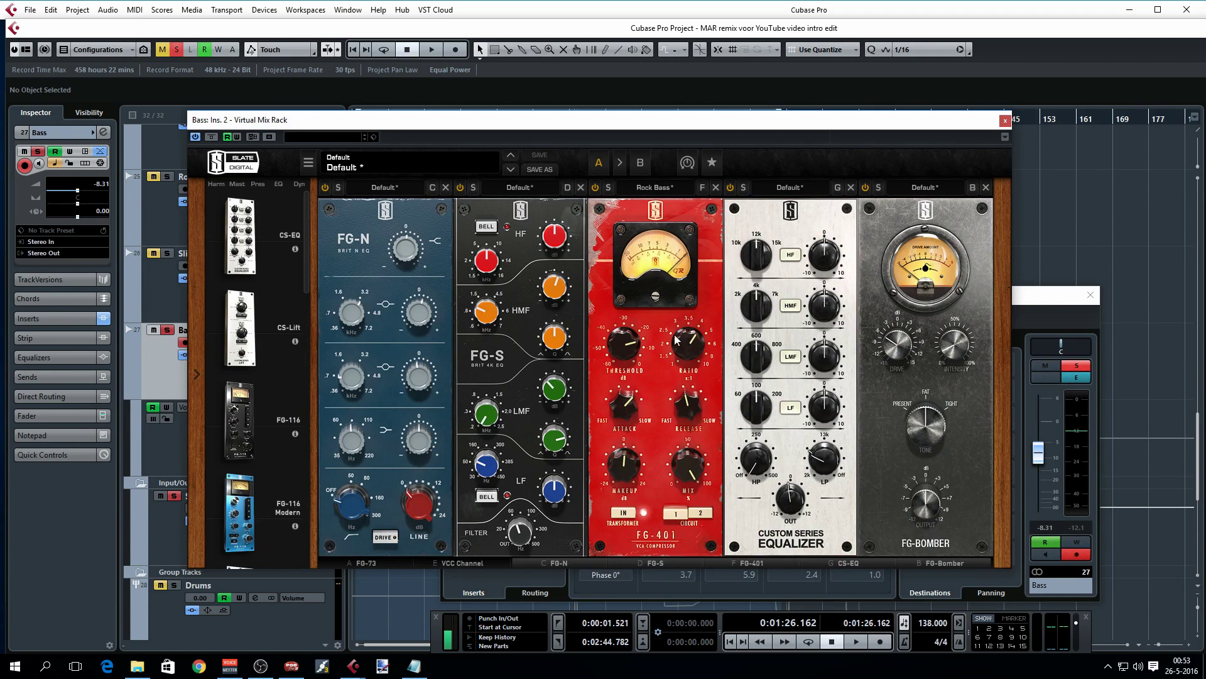
pyautogui.press('space')
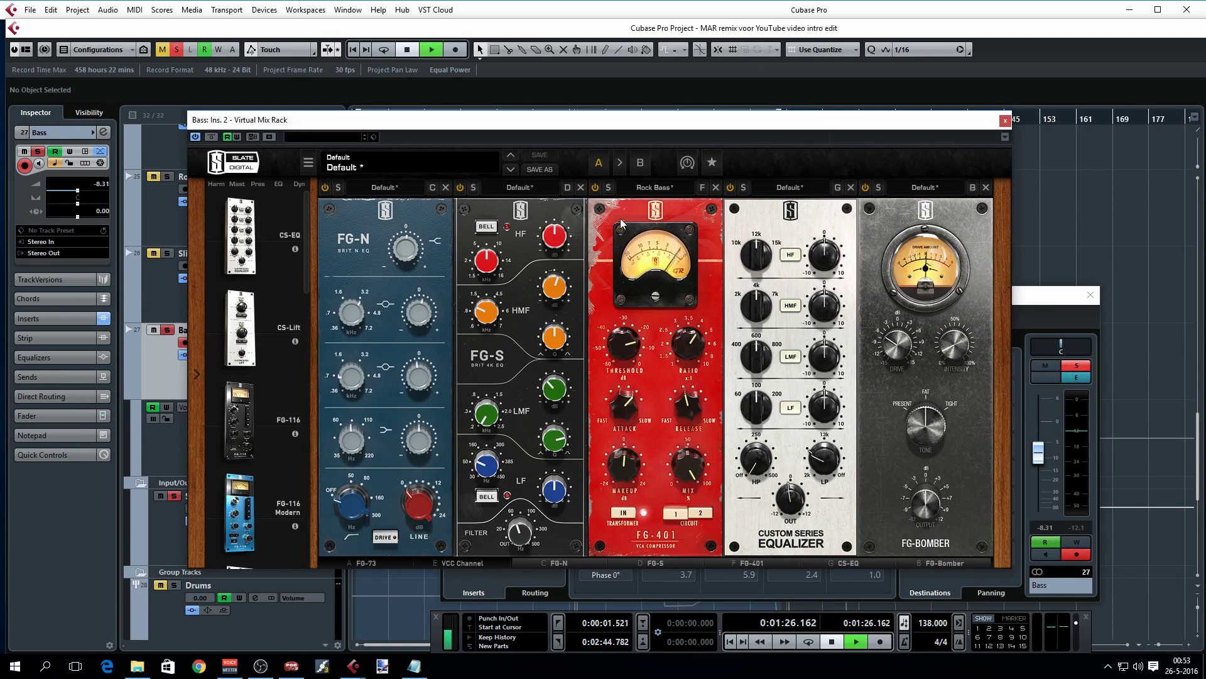
pyautogui.click(596, 187)
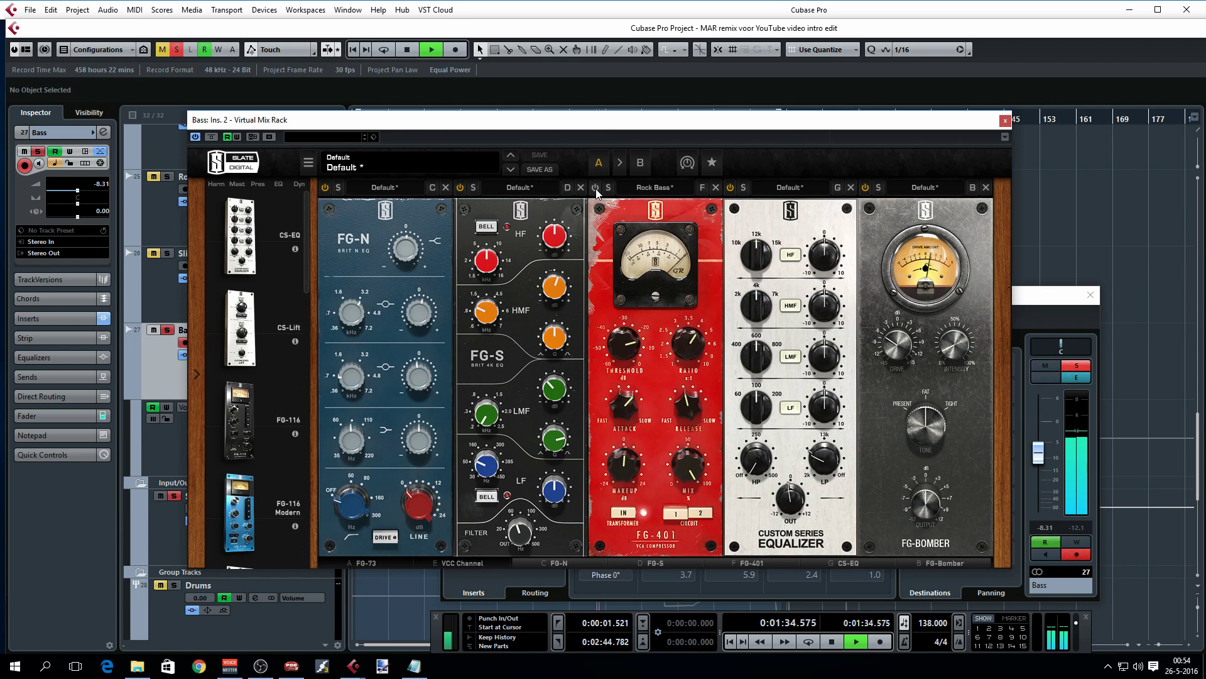
pyautogui.click(596, 187)
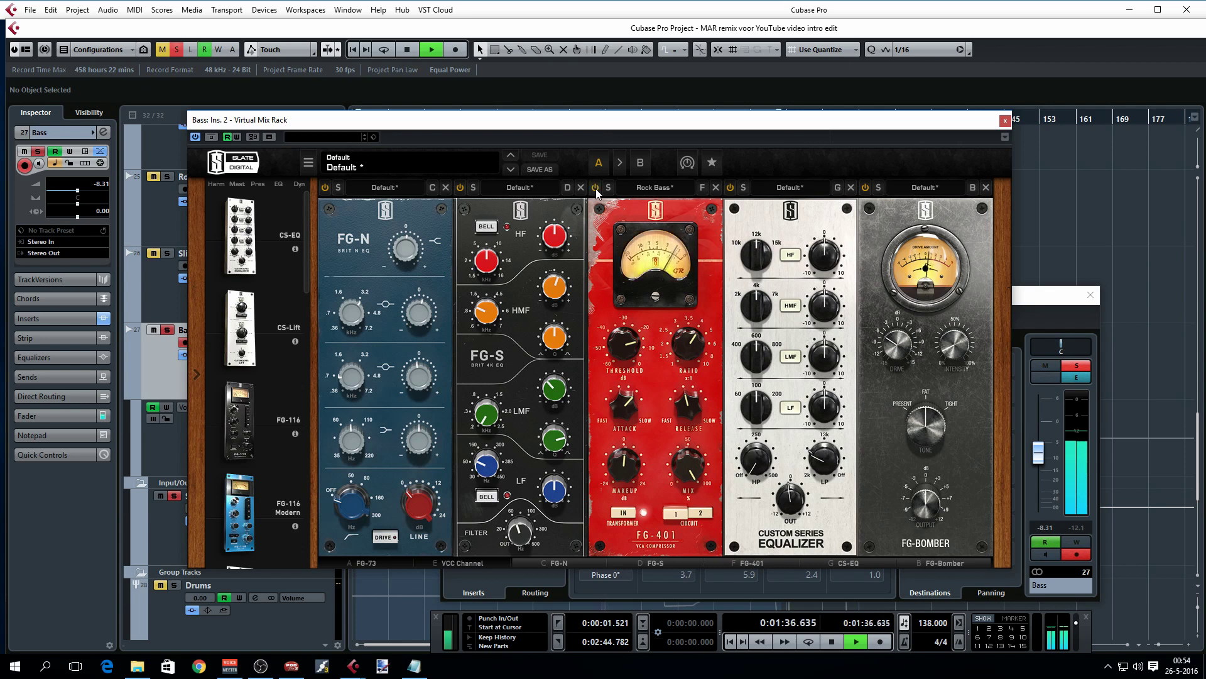
pyautogui.press('space')
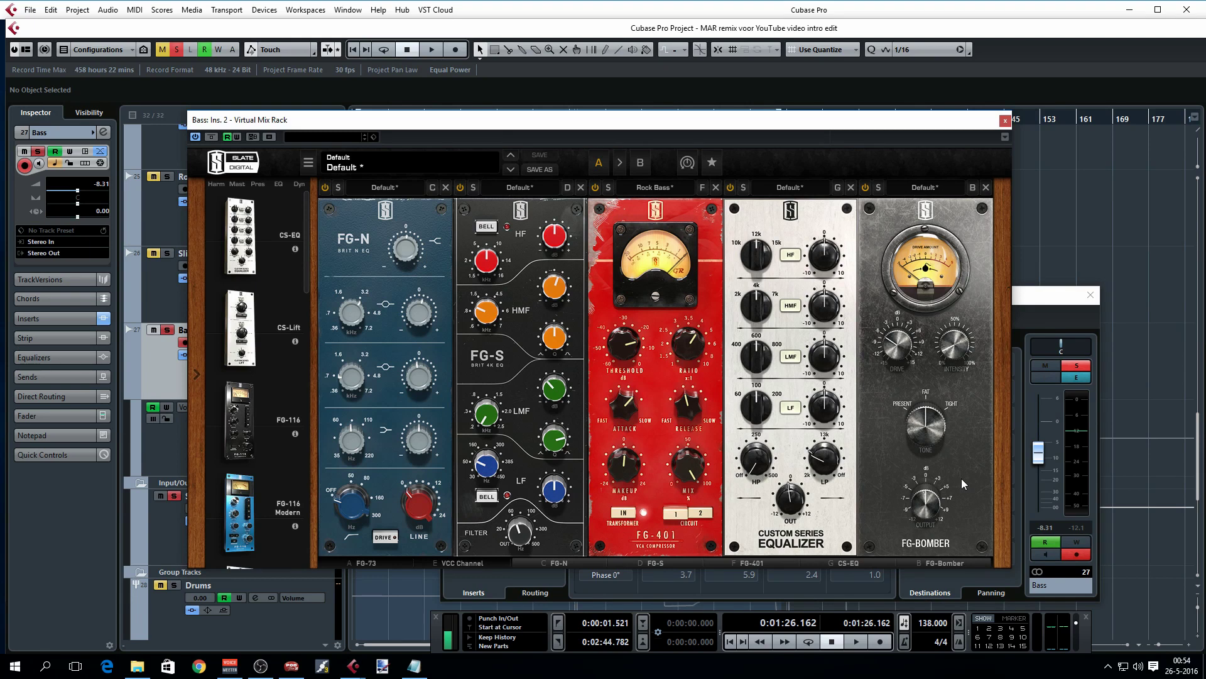
# Play the bass while bypassing and re-enabling the FG-Bomber module twice, and stop playback
pyautogui.press('space')
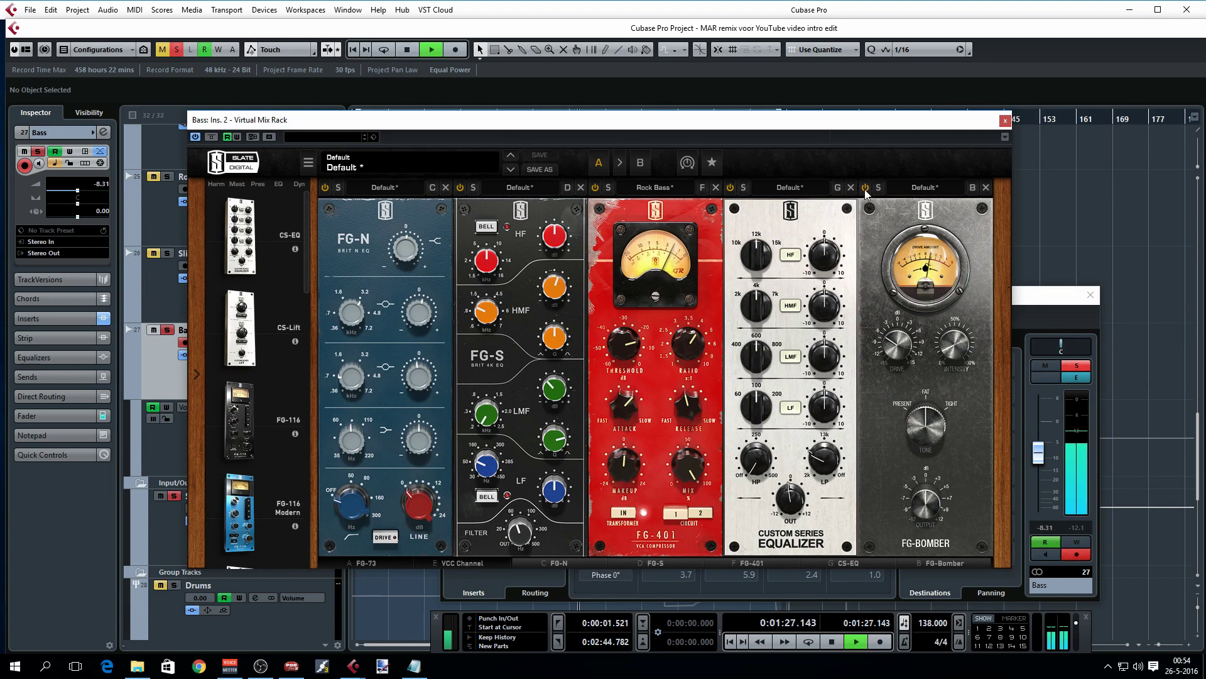
pyautogui.click(866, 188)
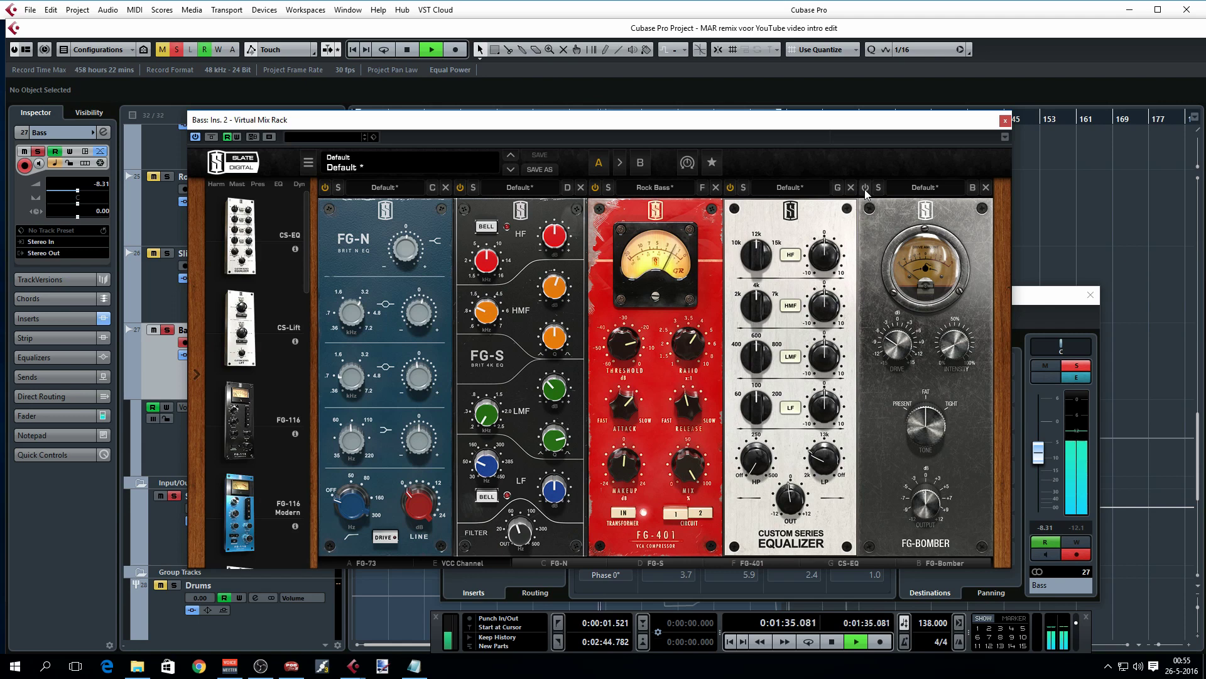
pyautogui.click(864, 189)
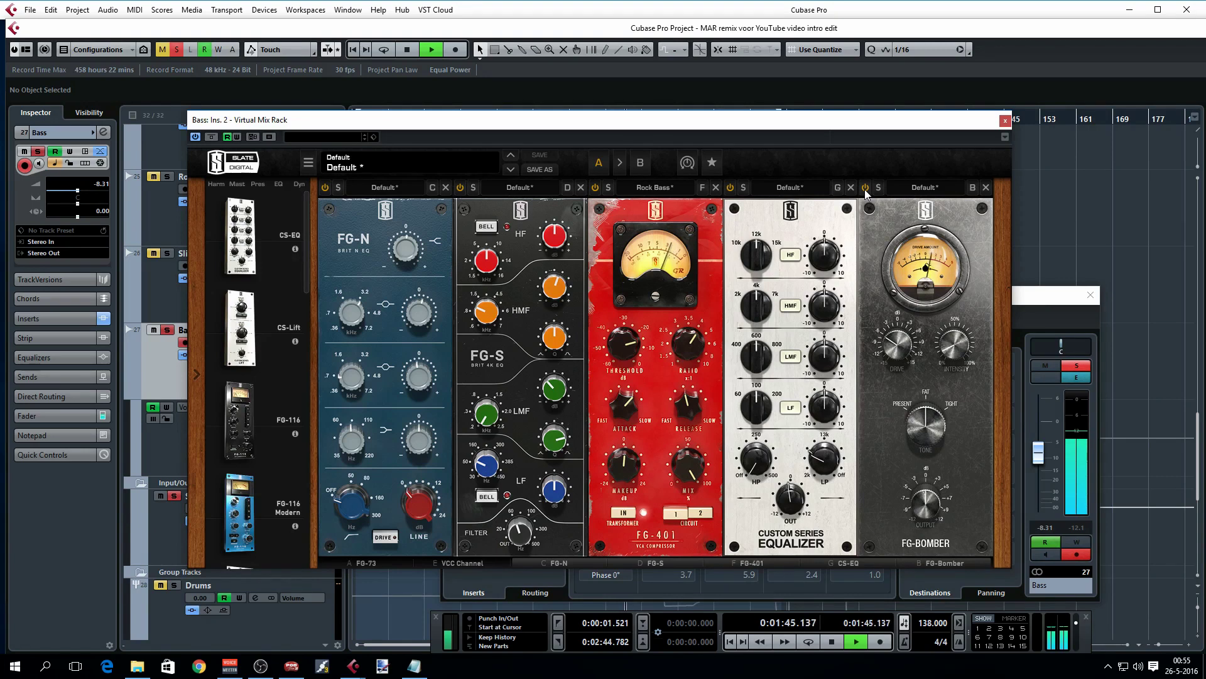
pyautogui.click(865, 187)
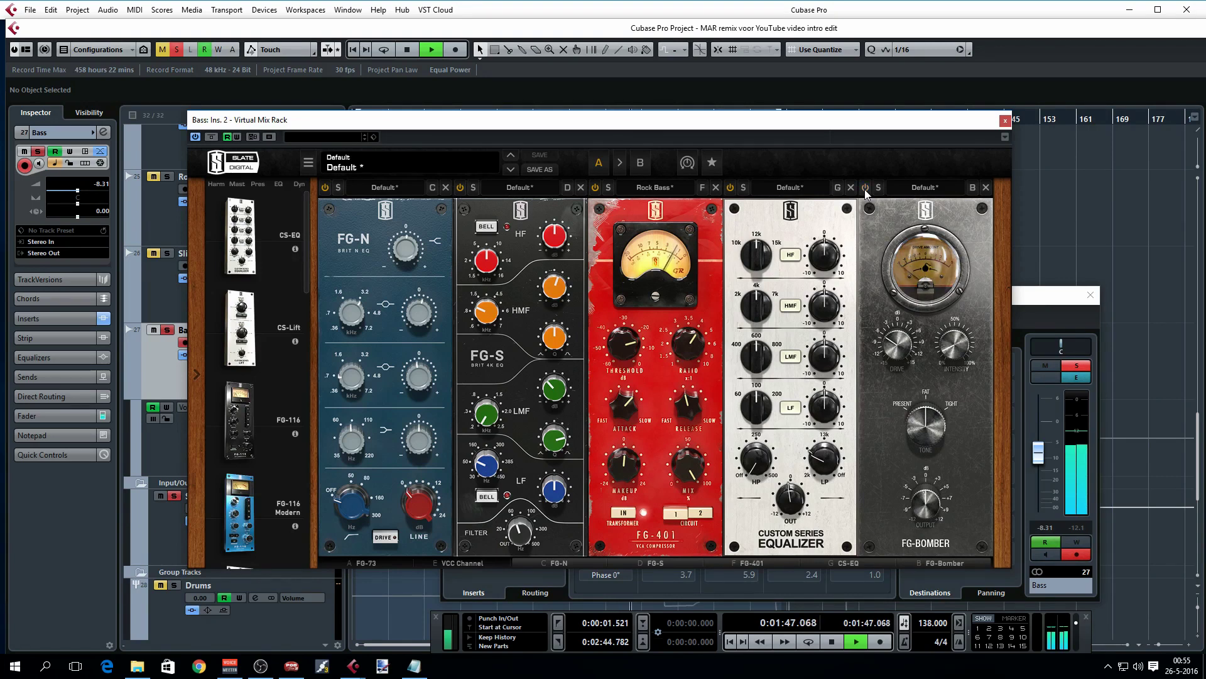
pyautogui.click(865, 188)
pyautogui.press('space')
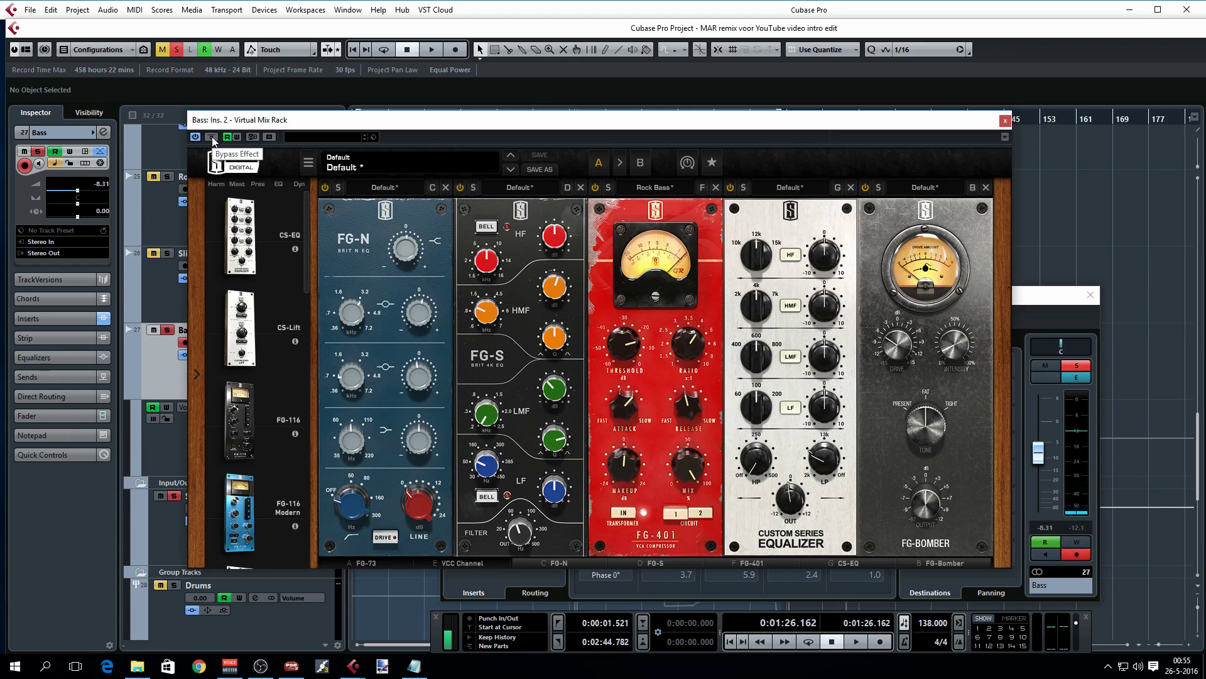
# Play the bass while bypassing and re-enabling the entire Virtual Mix Rack insert twice, and stop playback
pyautogui.press('space')
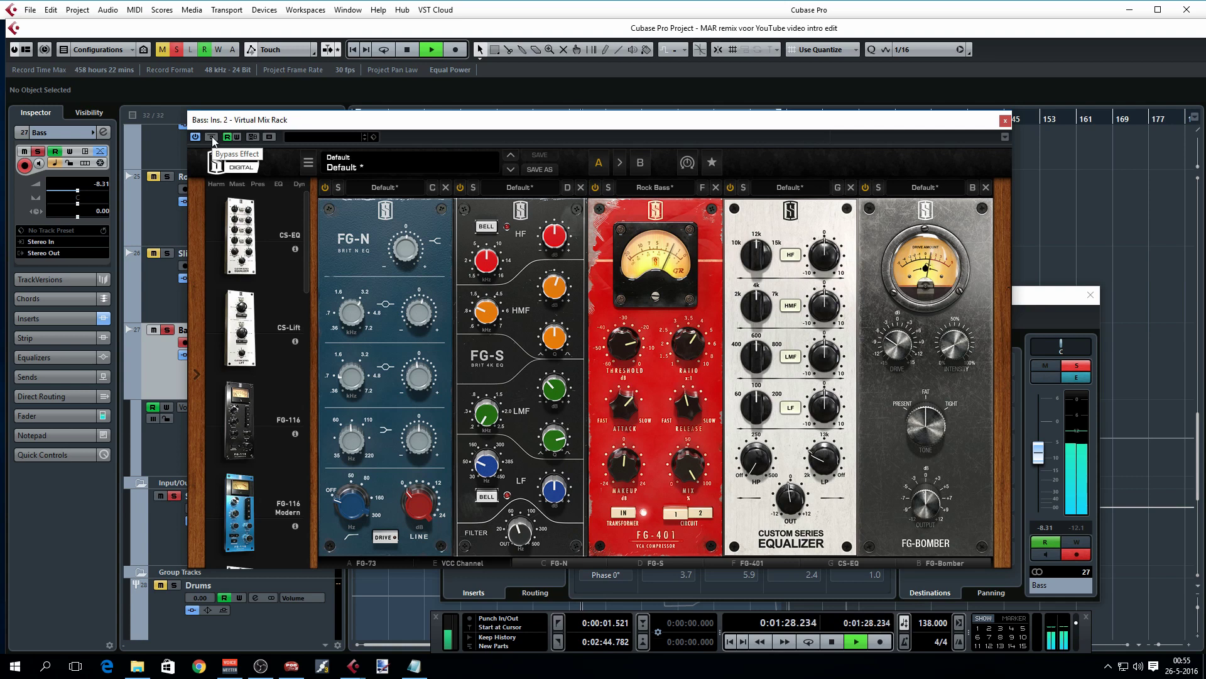
pyautogui.click(213, 137)
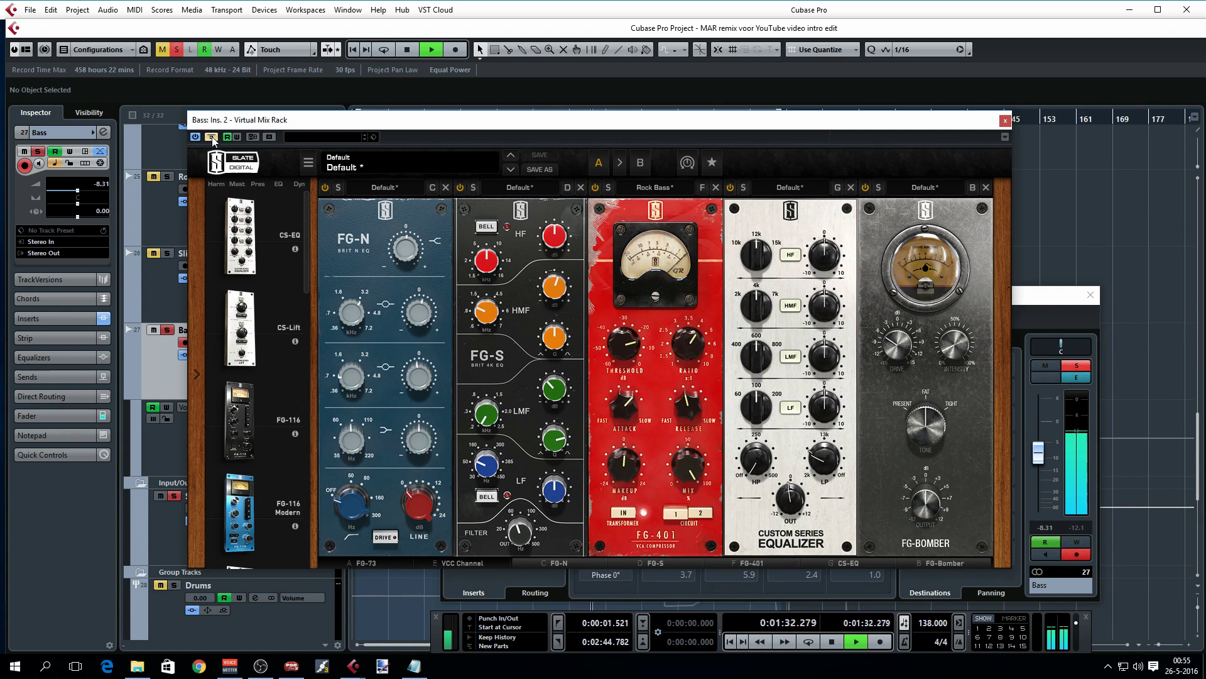
pyautogui.click(212, 137)
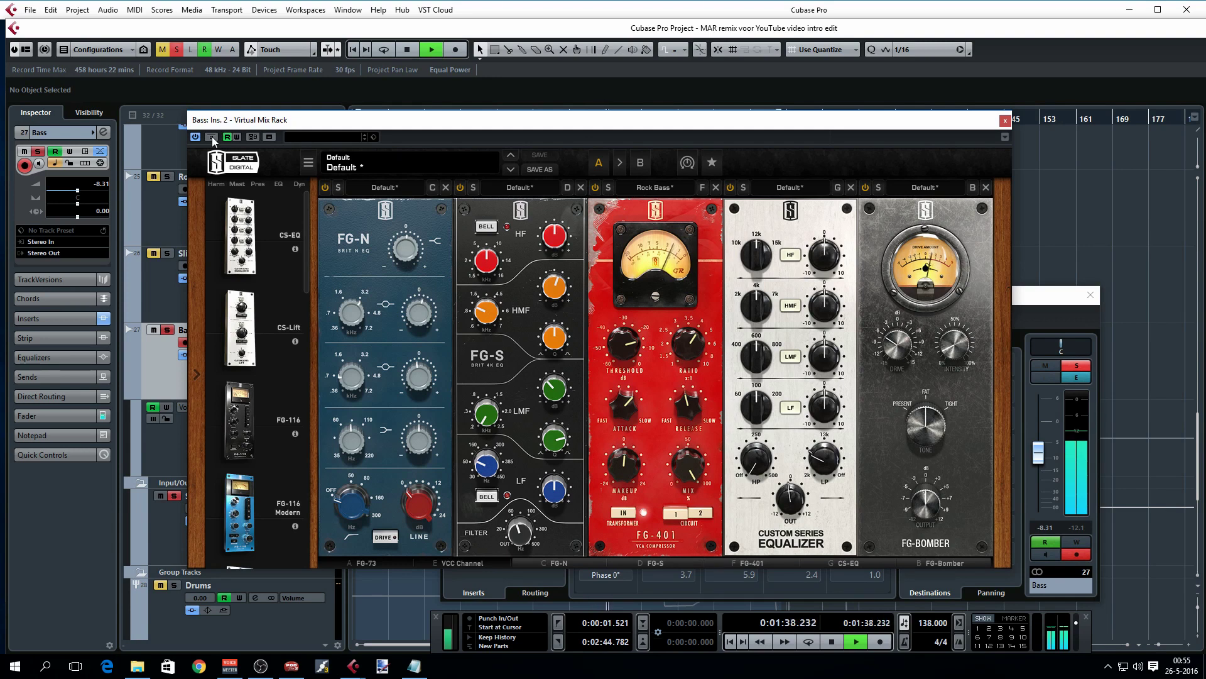
pyautogui.click(212, 137)
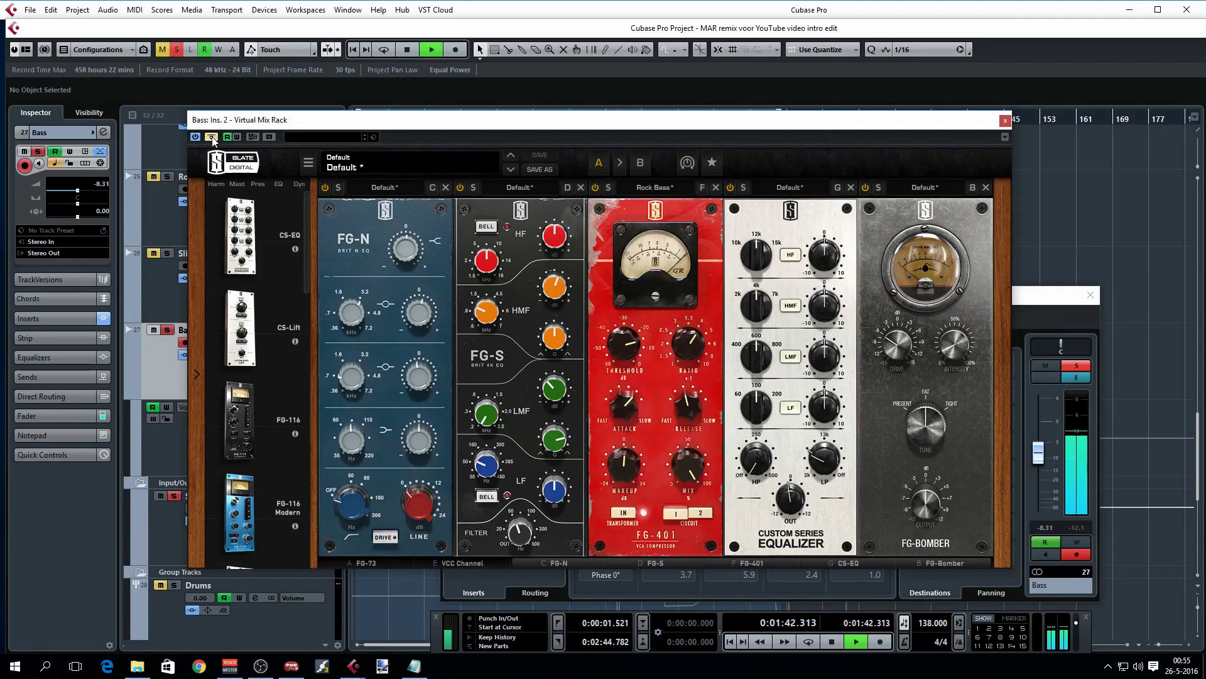
pyautogui.click(212, 137)
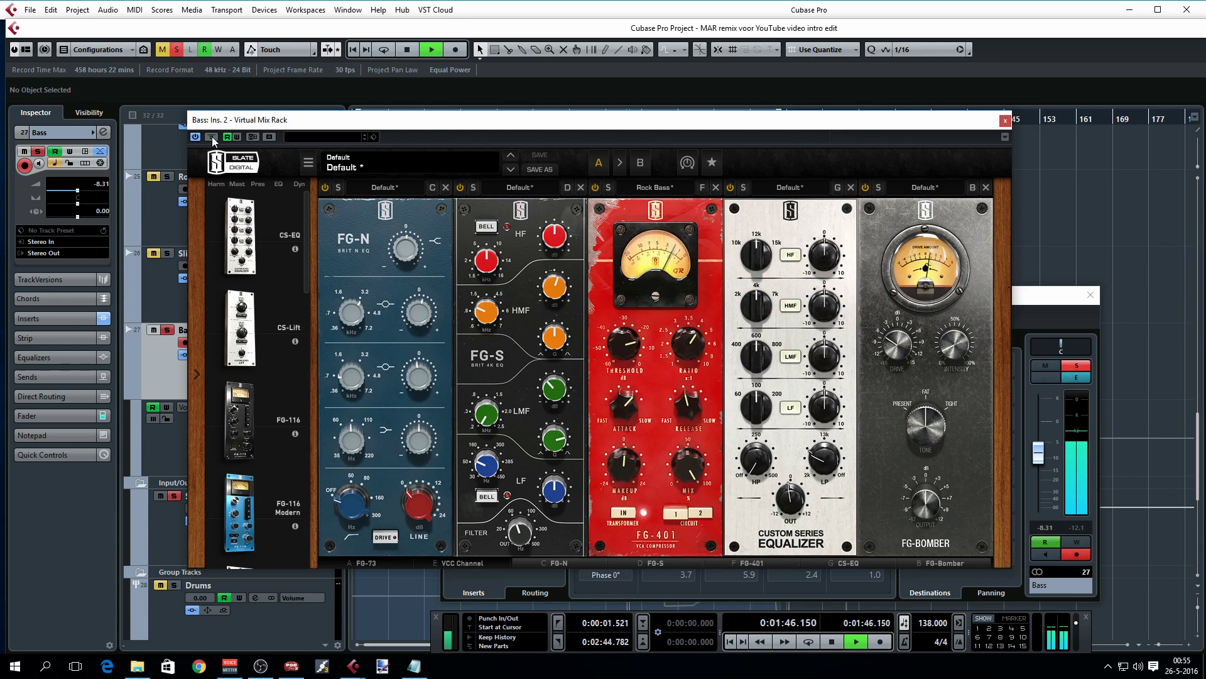
pyautogui.press('space')
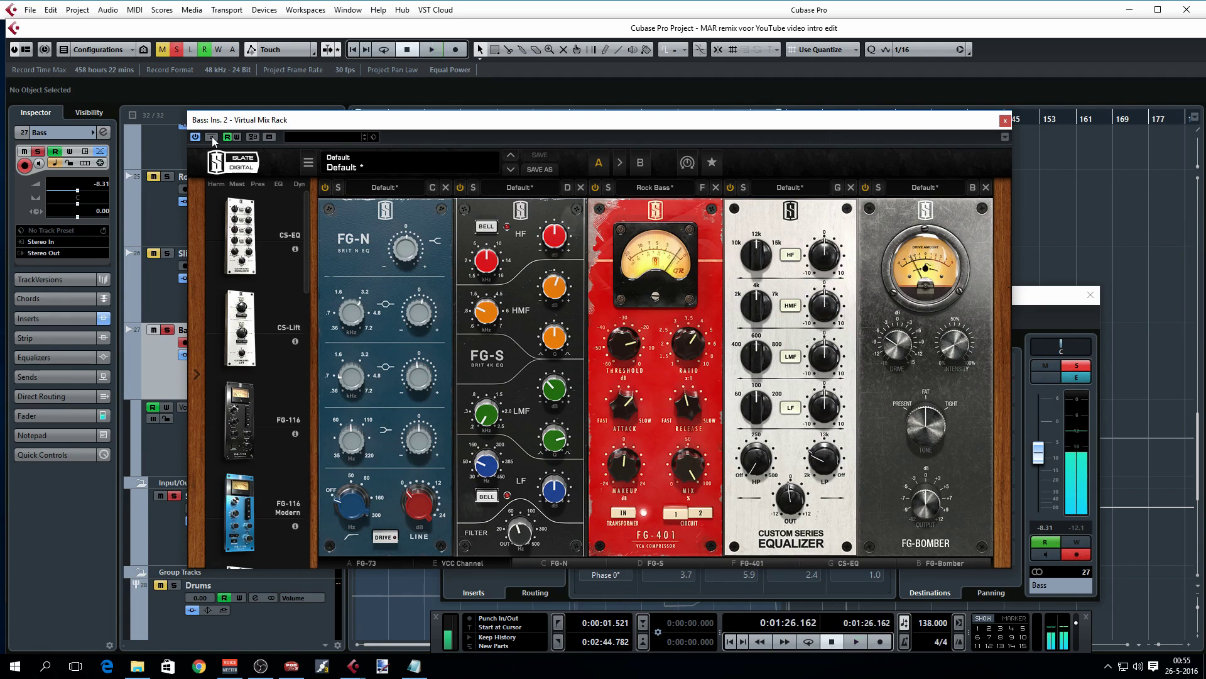